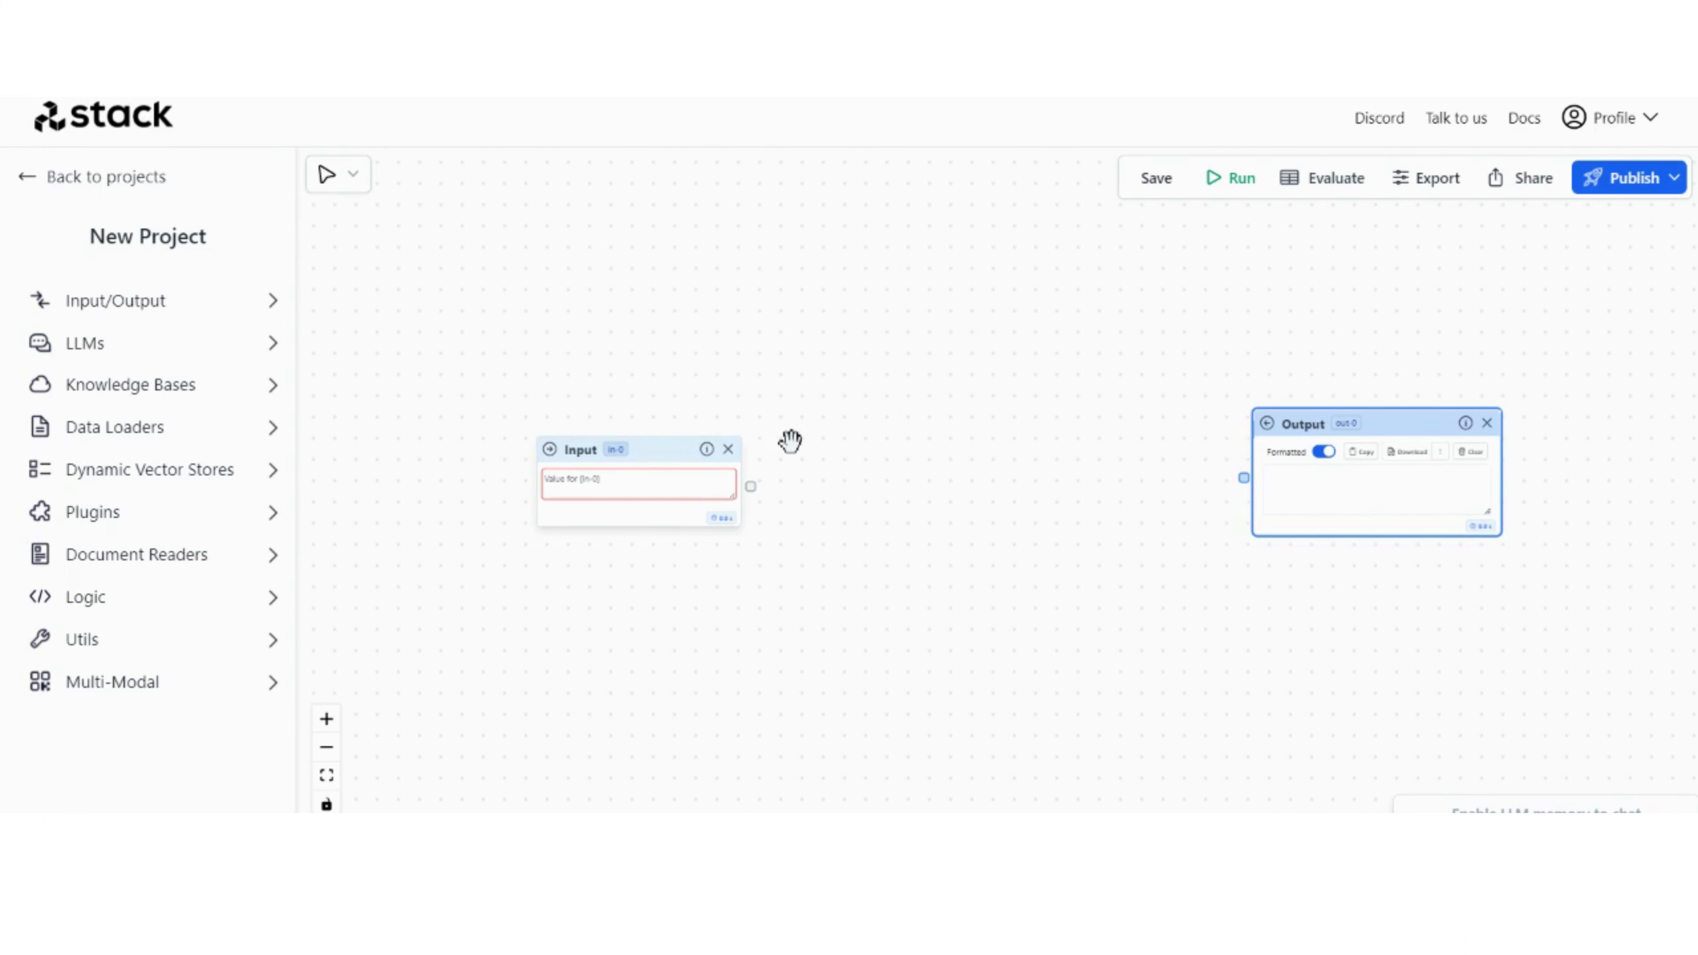
Step: Add a Routing In node between the Input and Output nodes and connect the Input node to its Content port
left_click(102, 596)
scroll(103, 595, "down", 1)
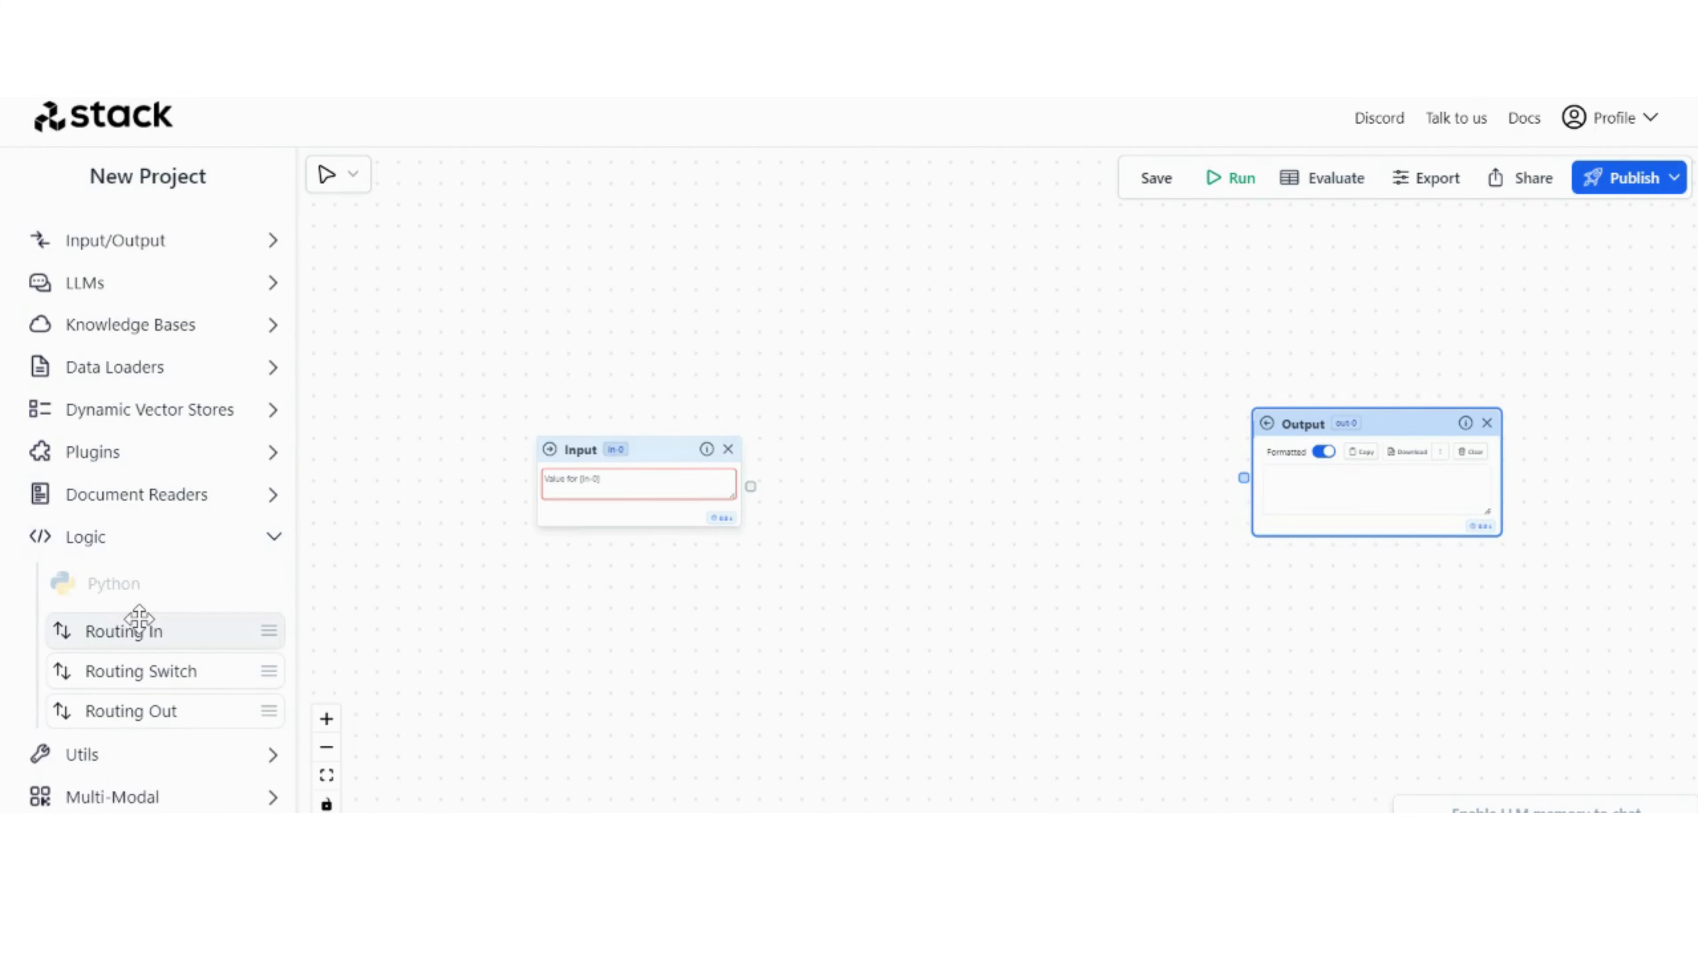
left_click_drag(140, 630, 985, 493)
scroll(985, 493, "up", 3)
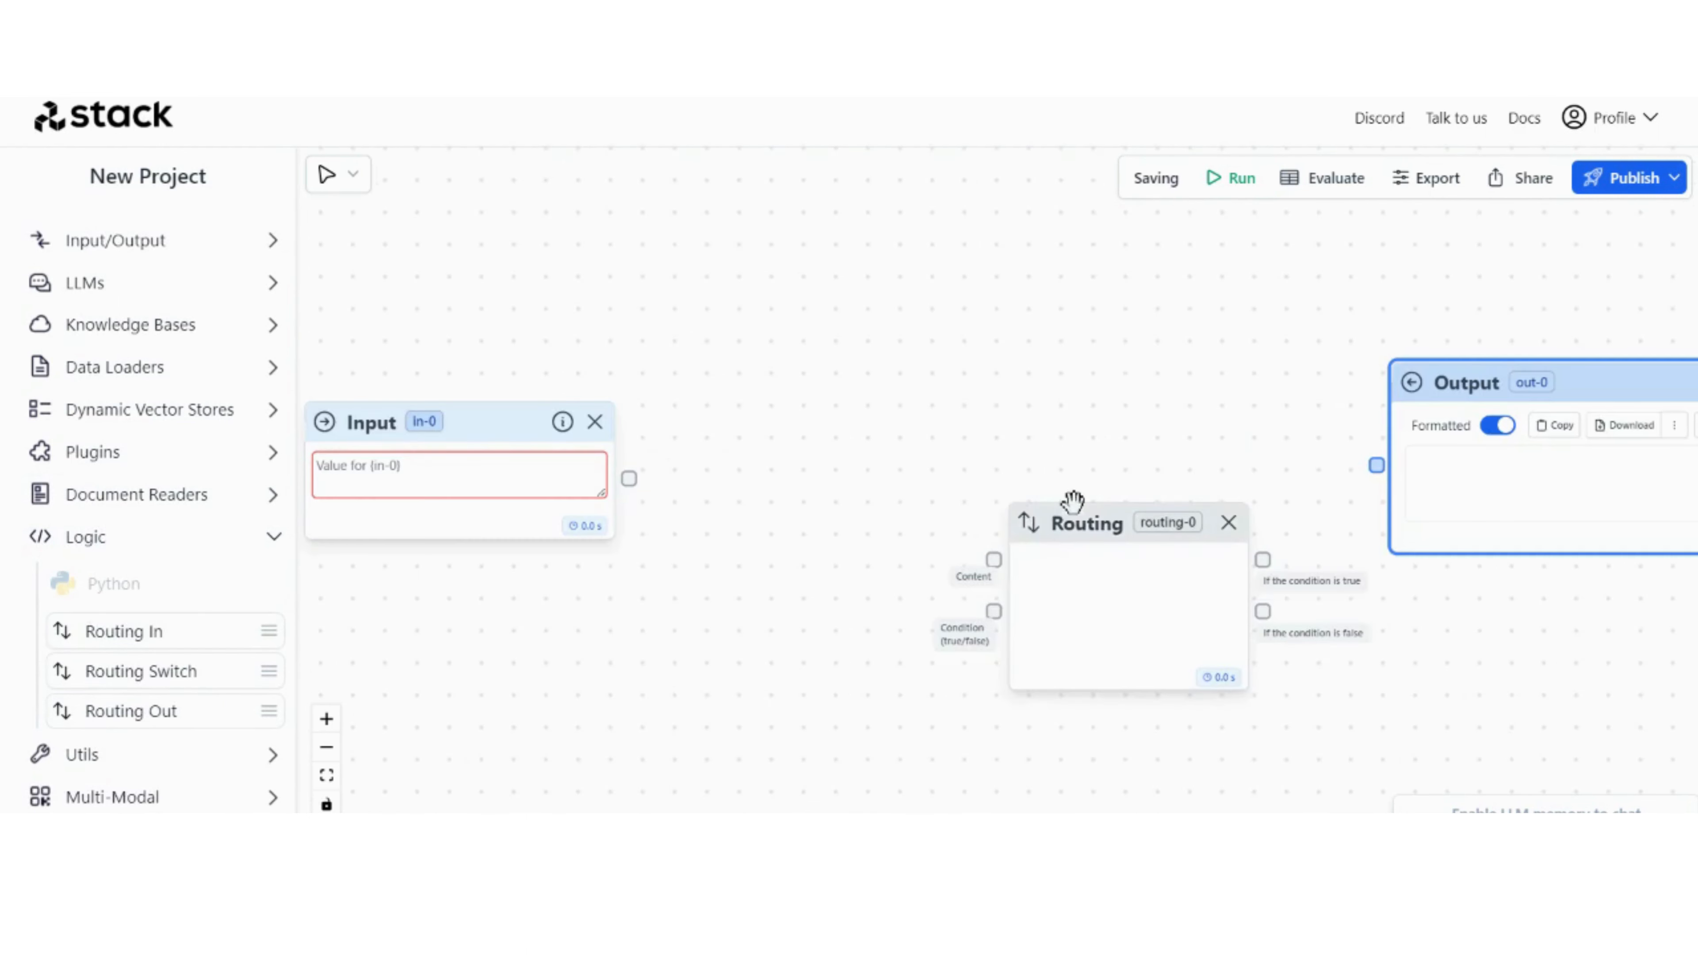
left_click_drag(1094, 538, 891, 410)
scroll(725, 416, "up", 2)
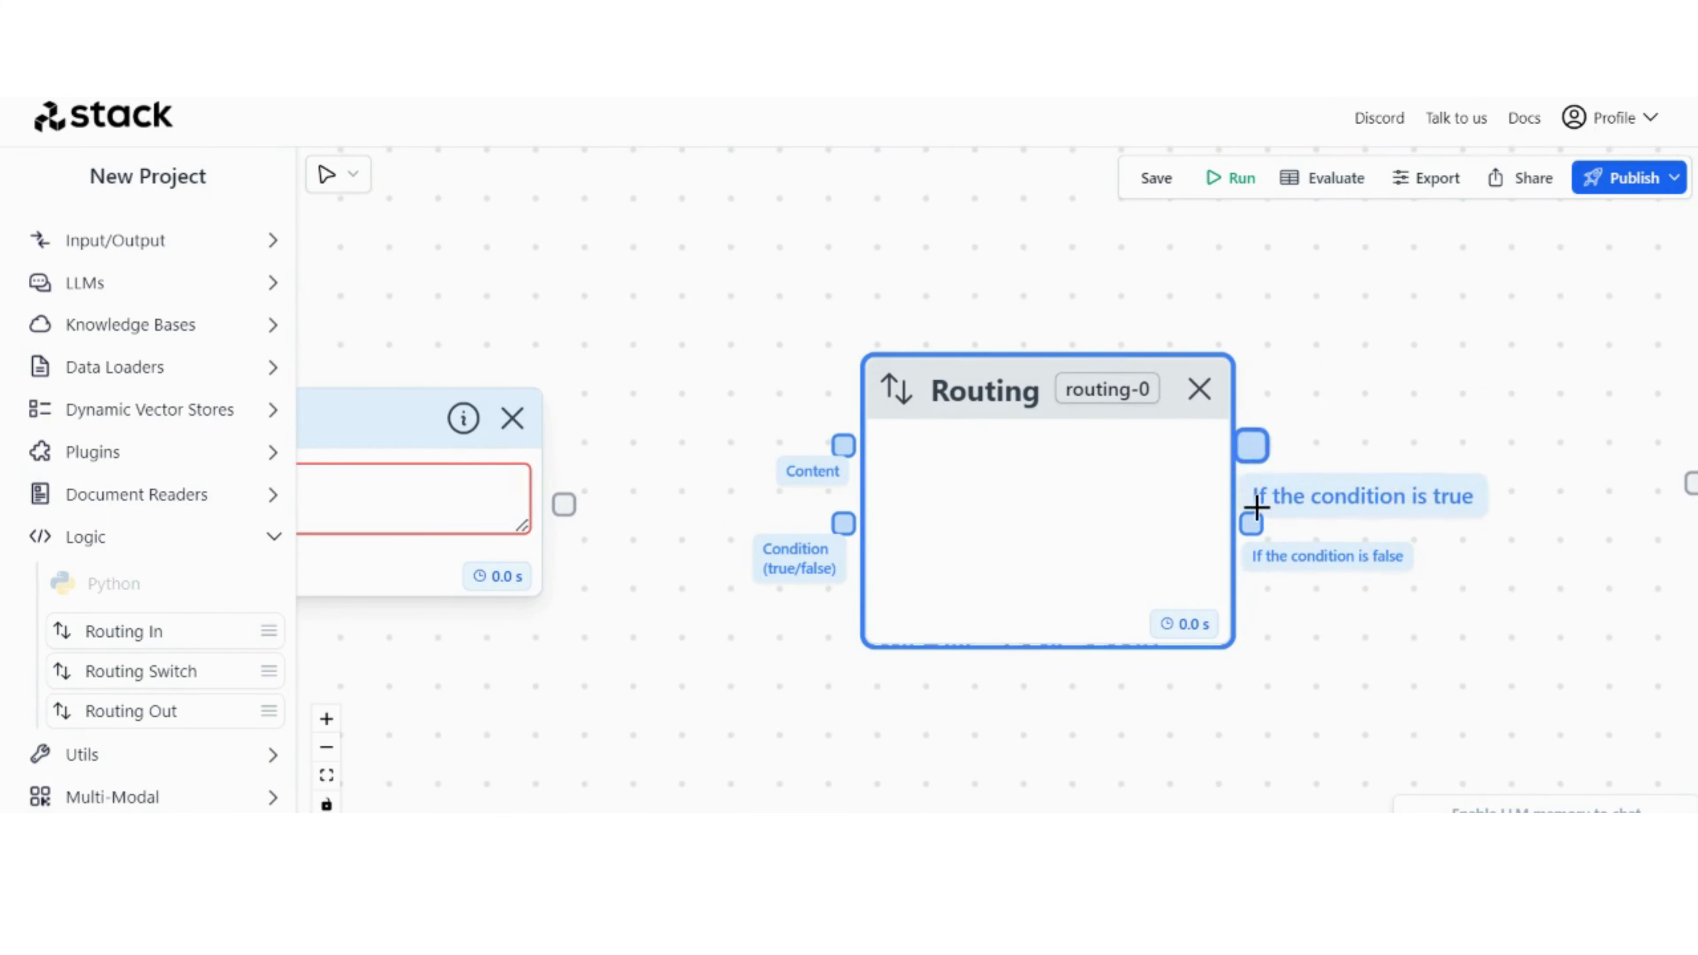
left_click_drag(1006, 383, 1111, 378)
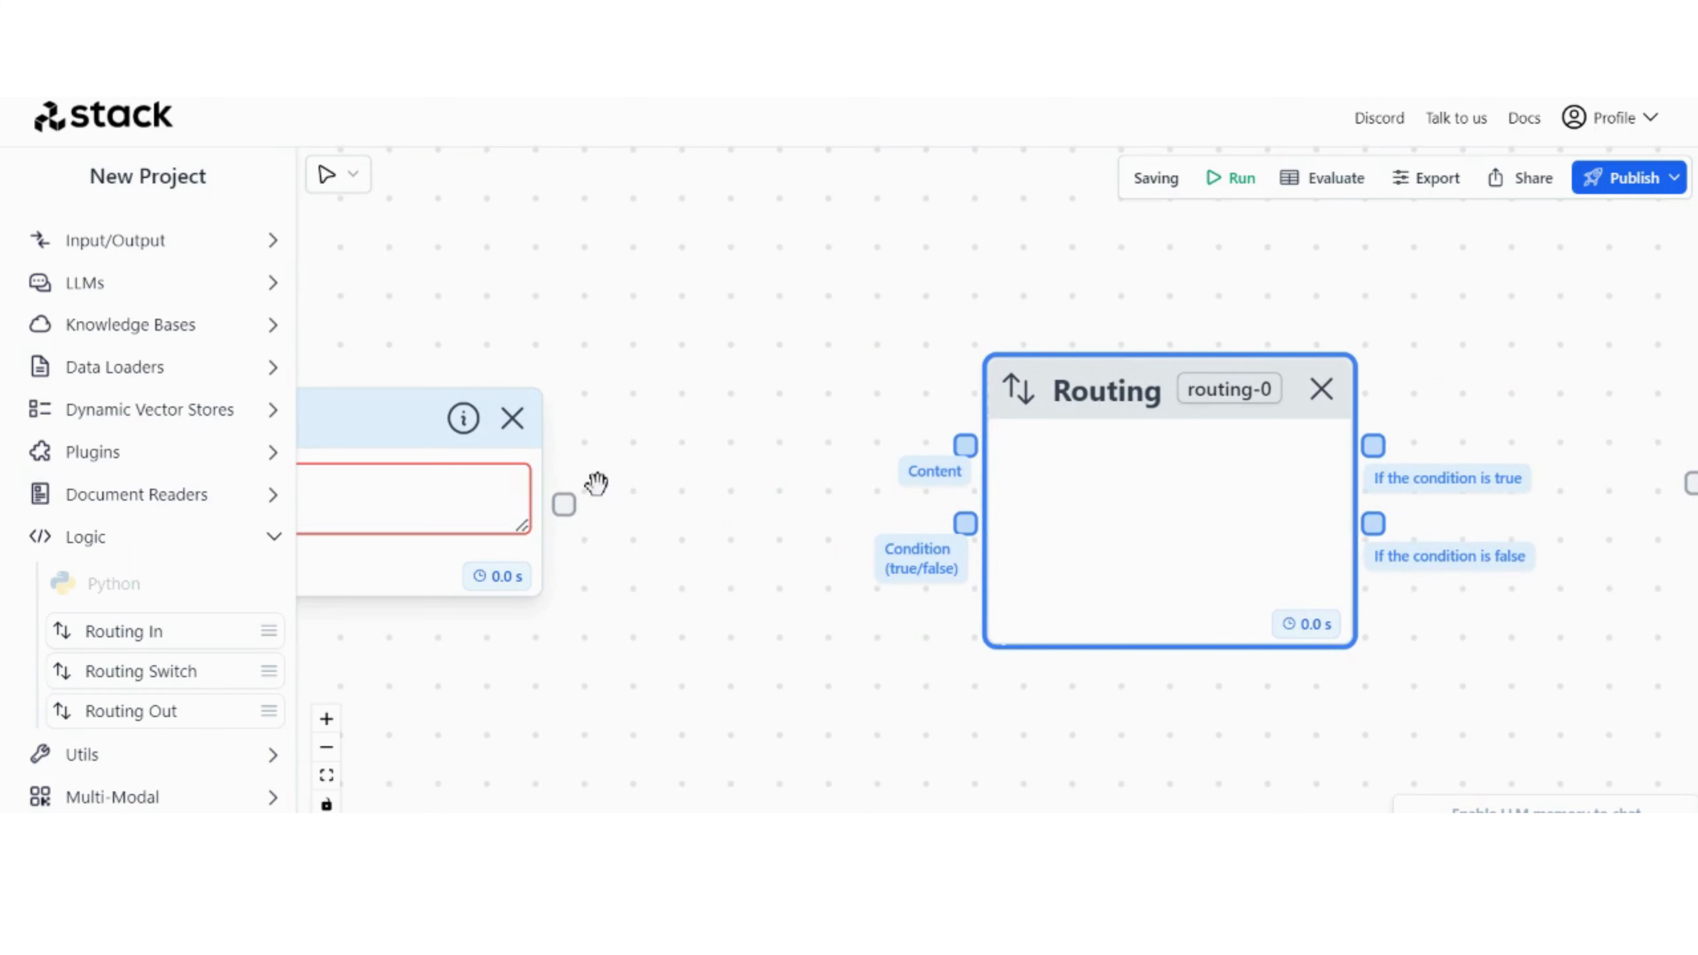
left_click_drag(563, 505, 957, 445)
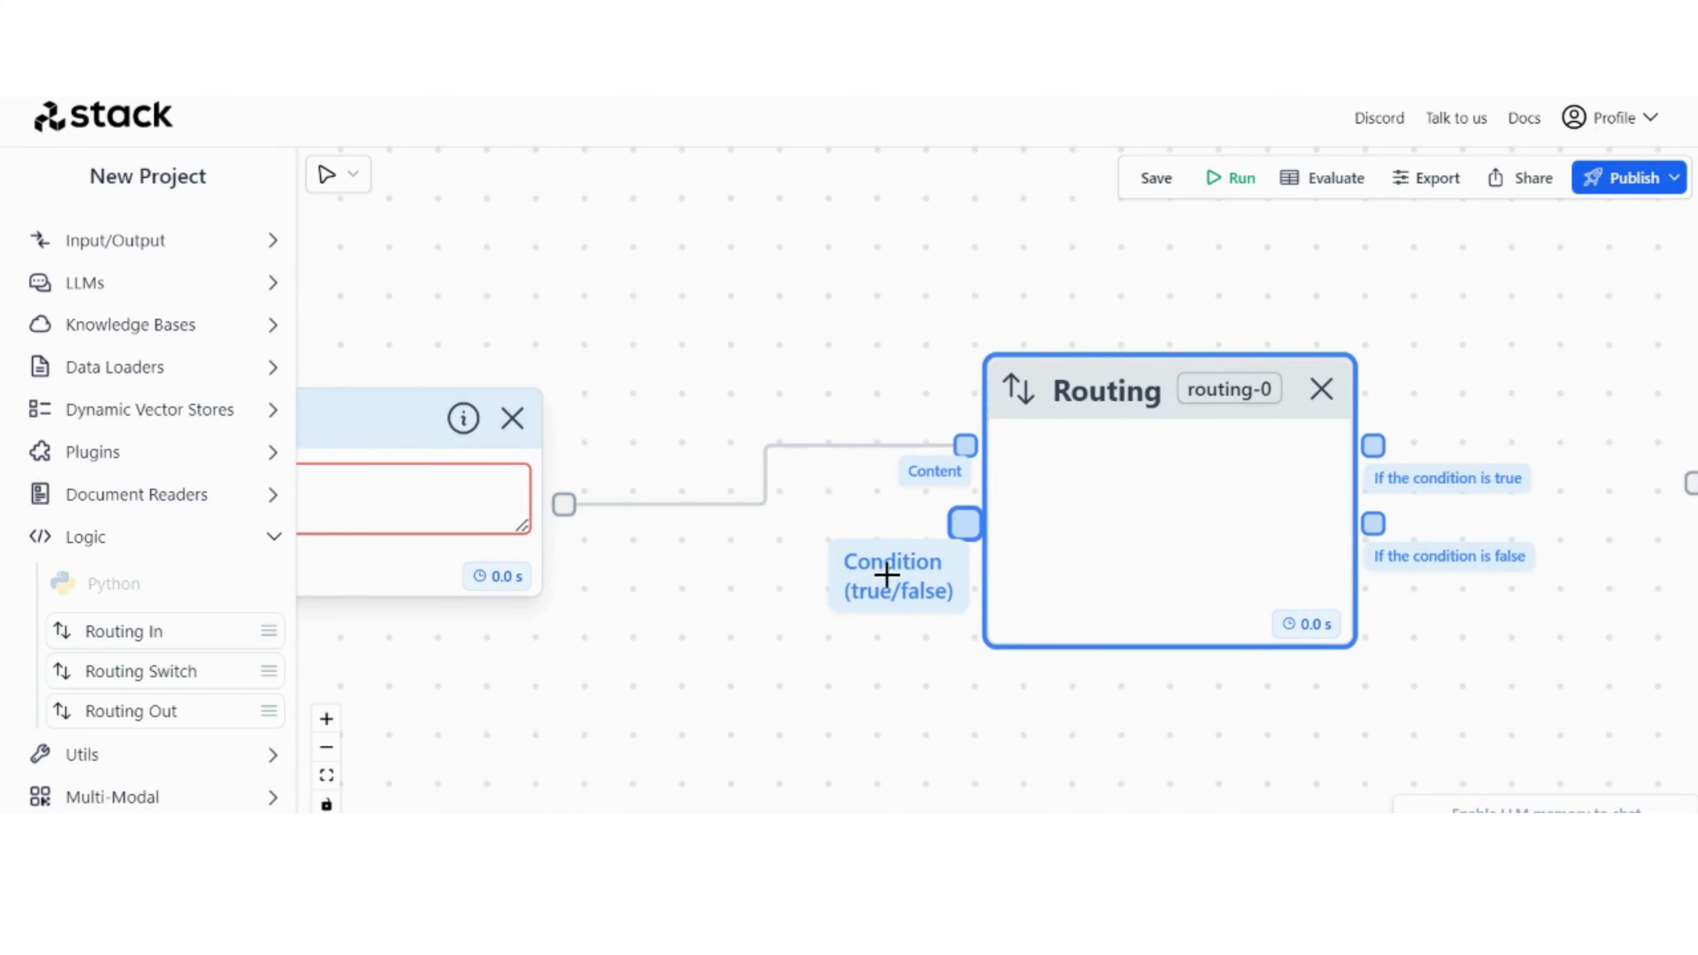
Step: Add an OpenAI node below the Routing node and connect its Completion port to the routing's Condition (true/false) port
left_click(77, 289)
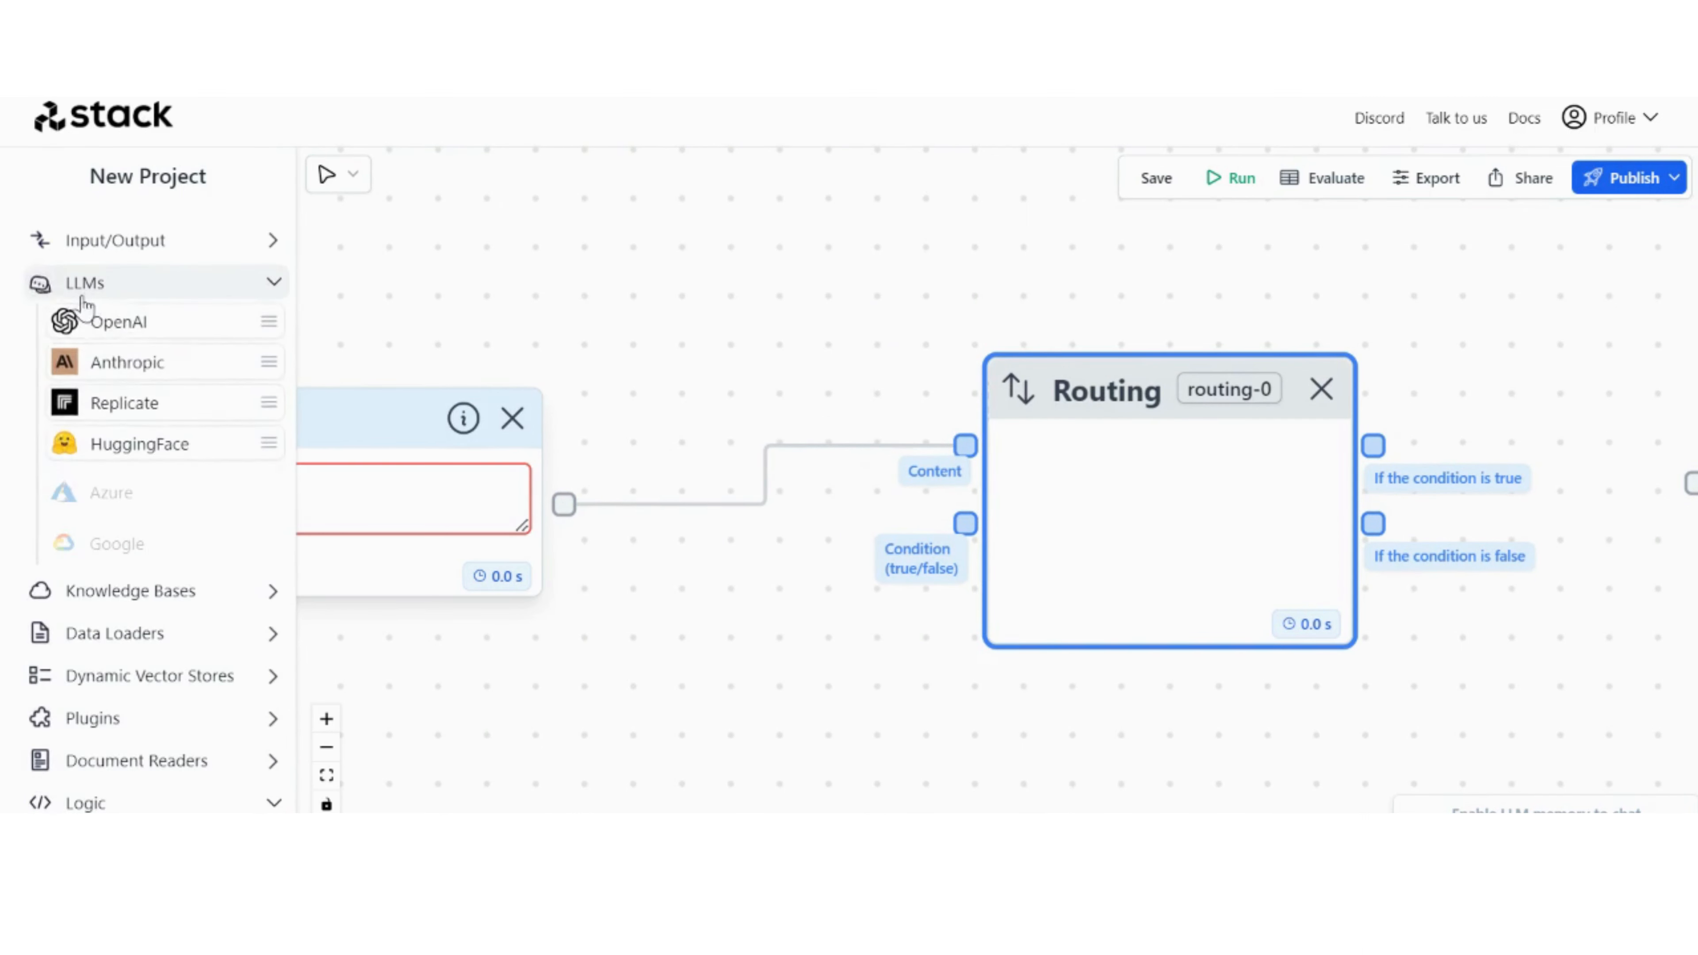
left_click_drag(147, 340, 732, 660)
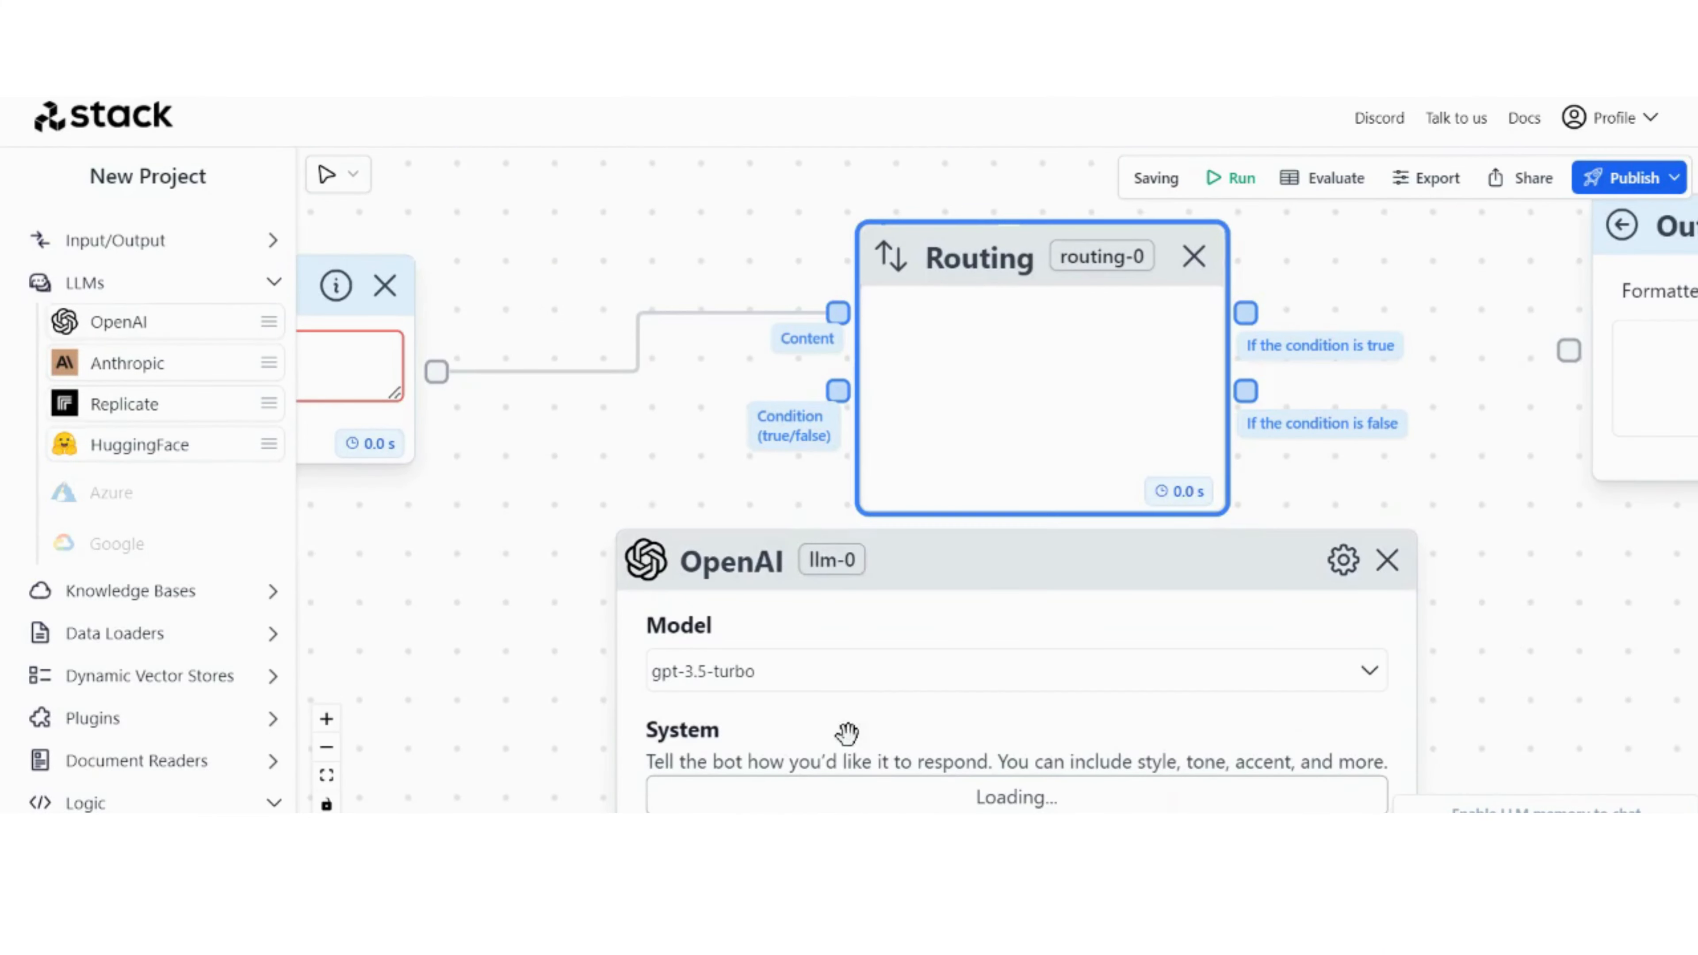
left_click_drag(978, 540, 667, 531)
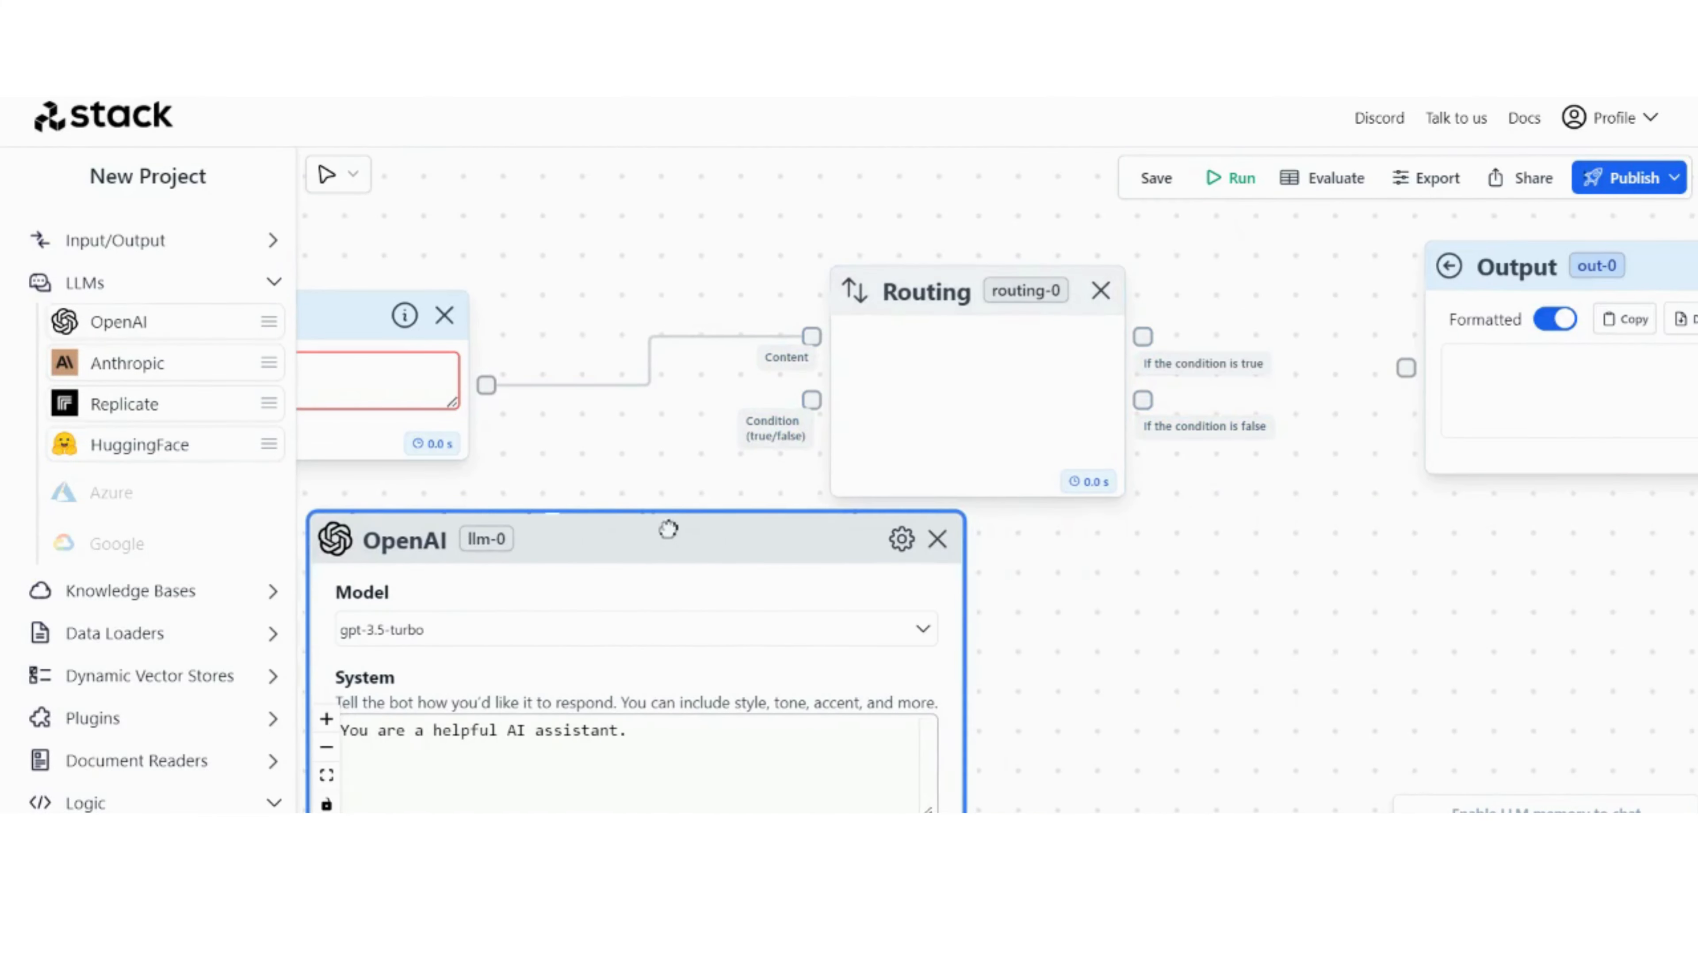
left_click_drag(917, 421, 1133, 439)
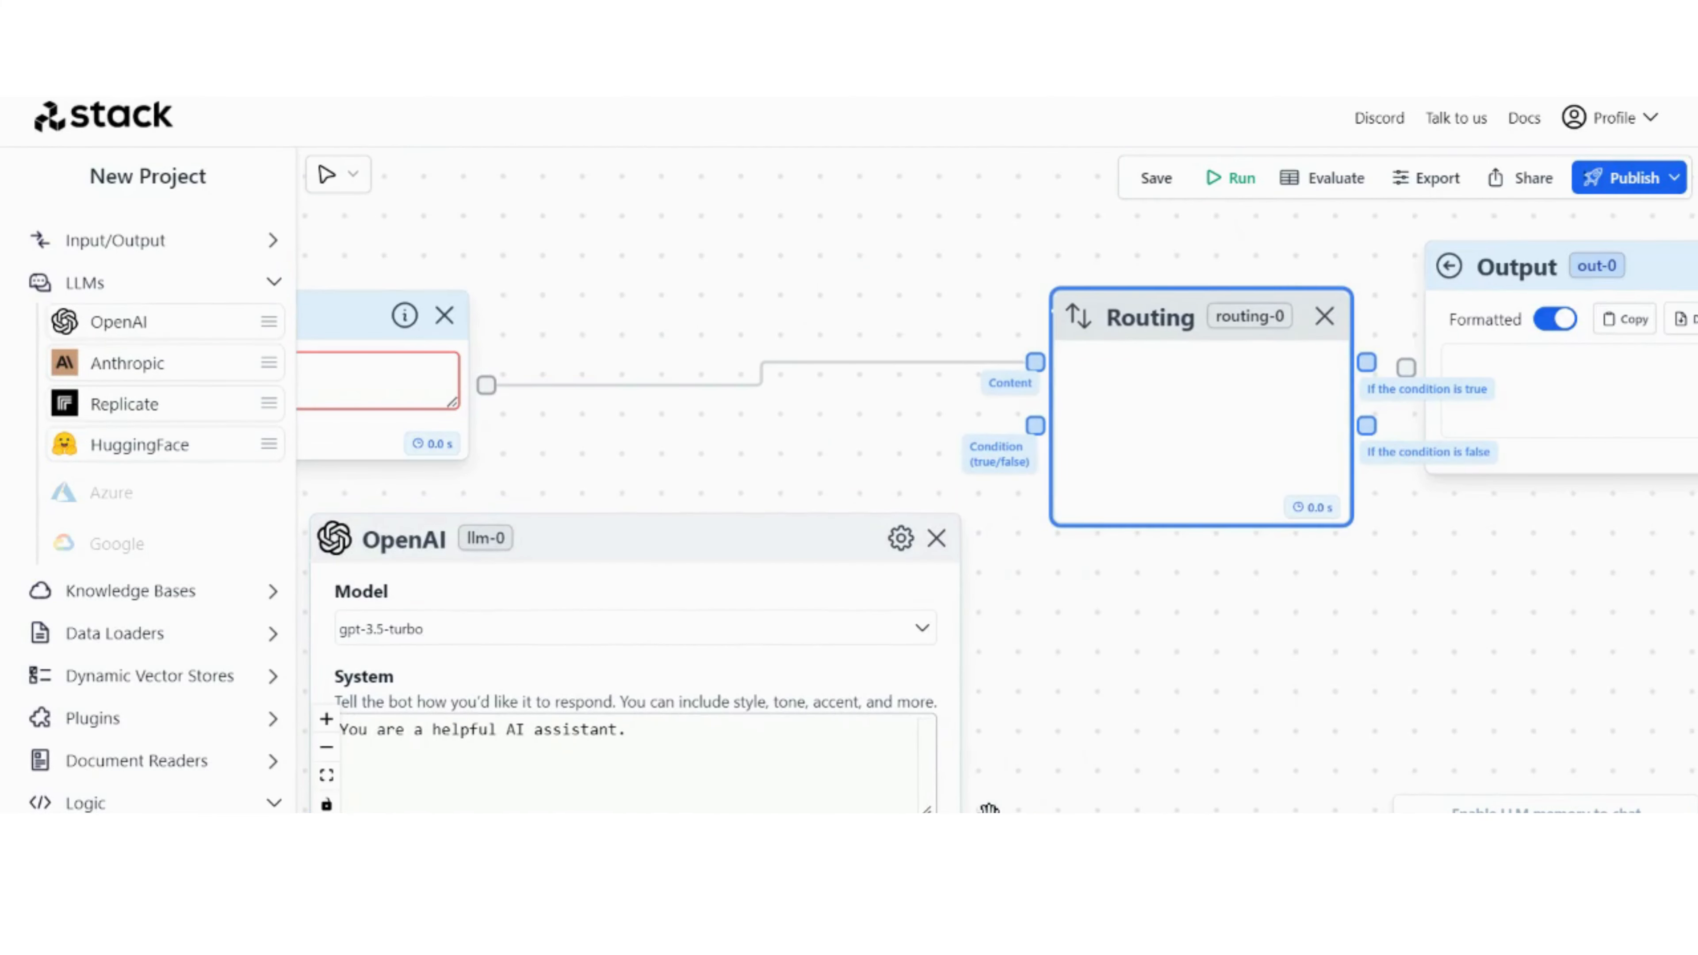
left_click_drag(982, 811, 1035, 416)
left_click_drag(1246, 568, 914, 584)
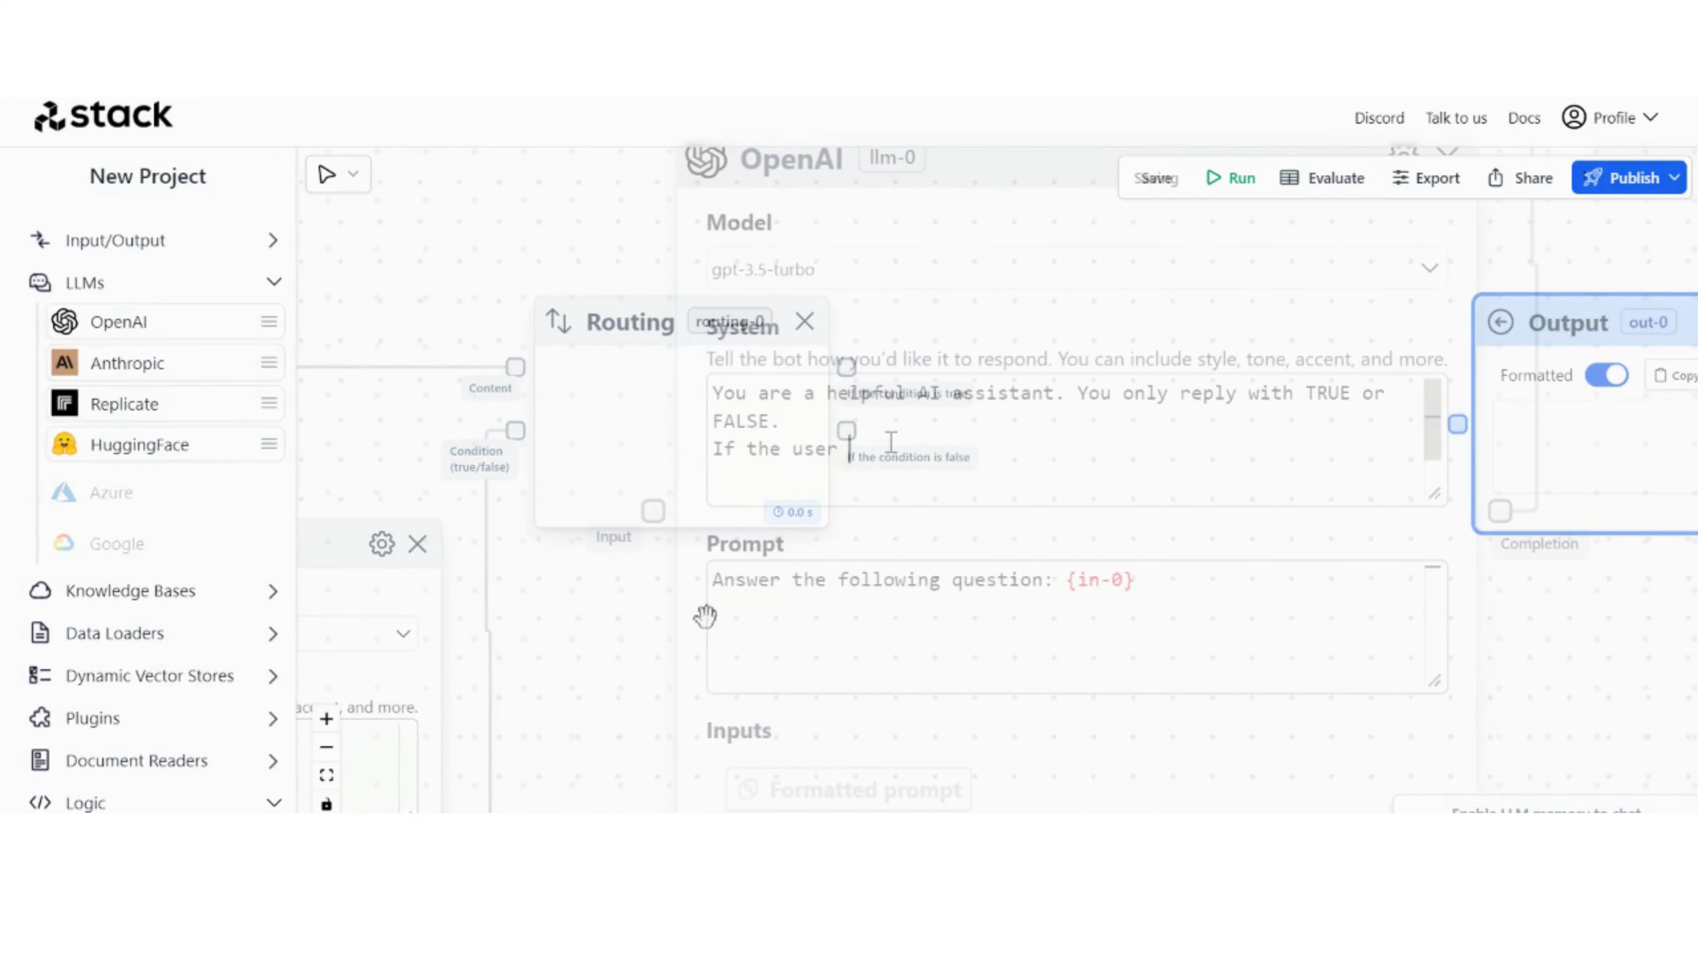
Step: Complete the OpenAI node's system rule "If the user message is about tracking their order, then respond TRUE."
type("message is ab")
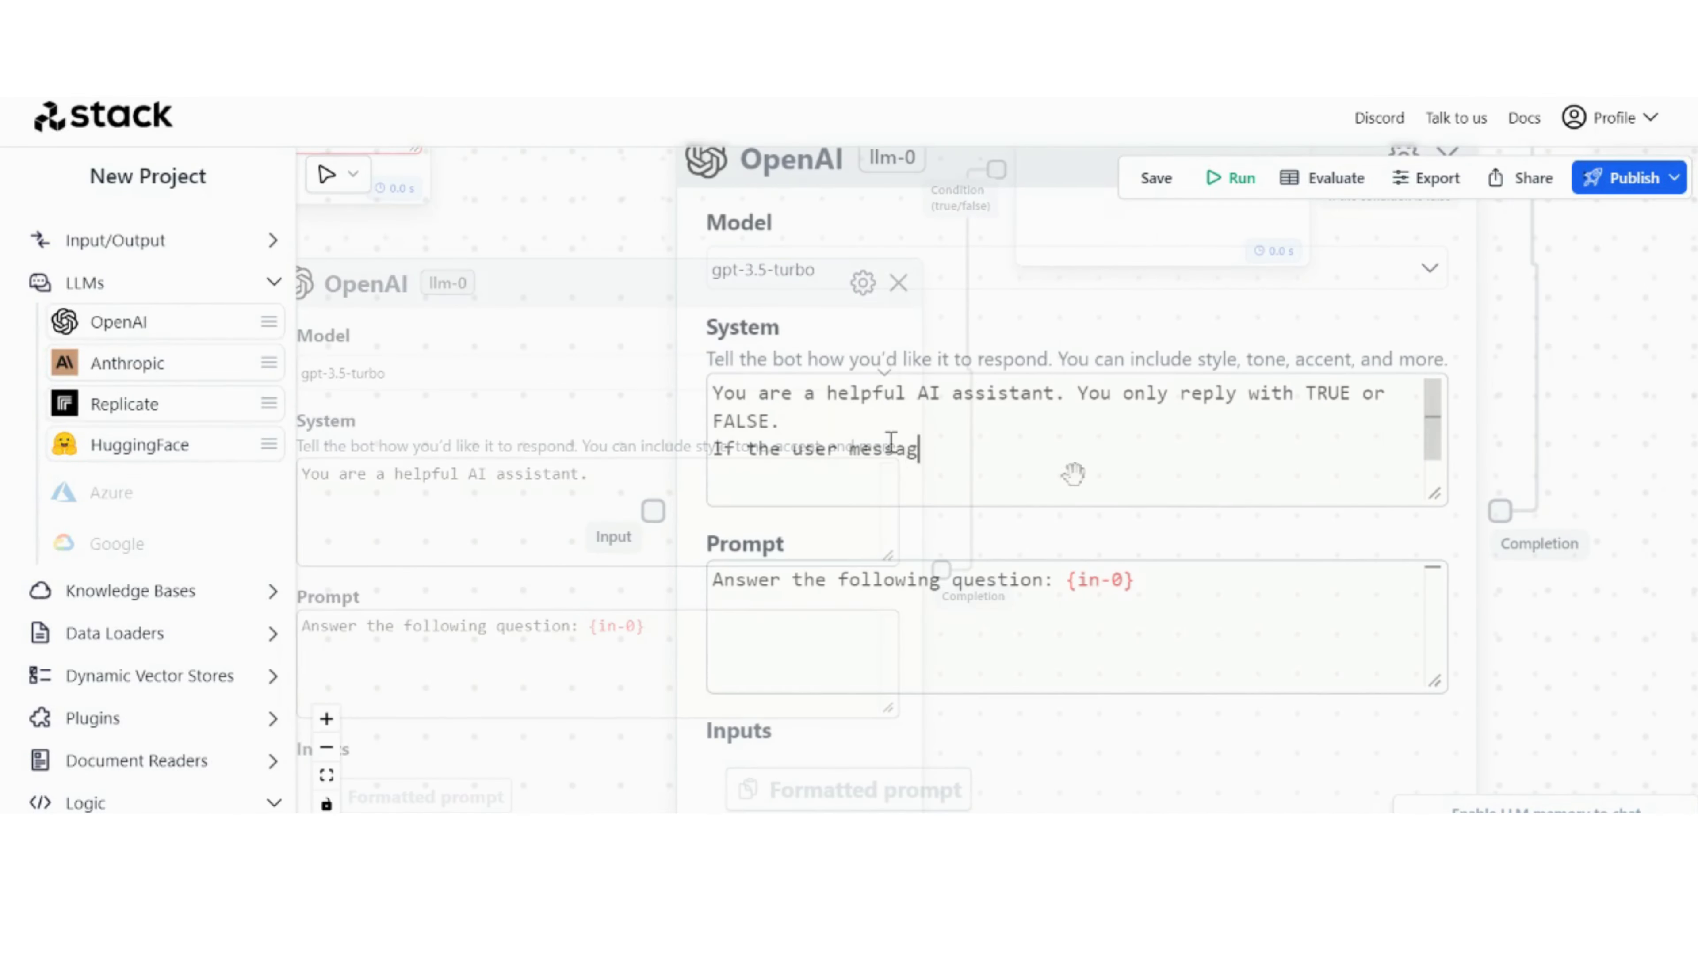
type("out tracking their o")
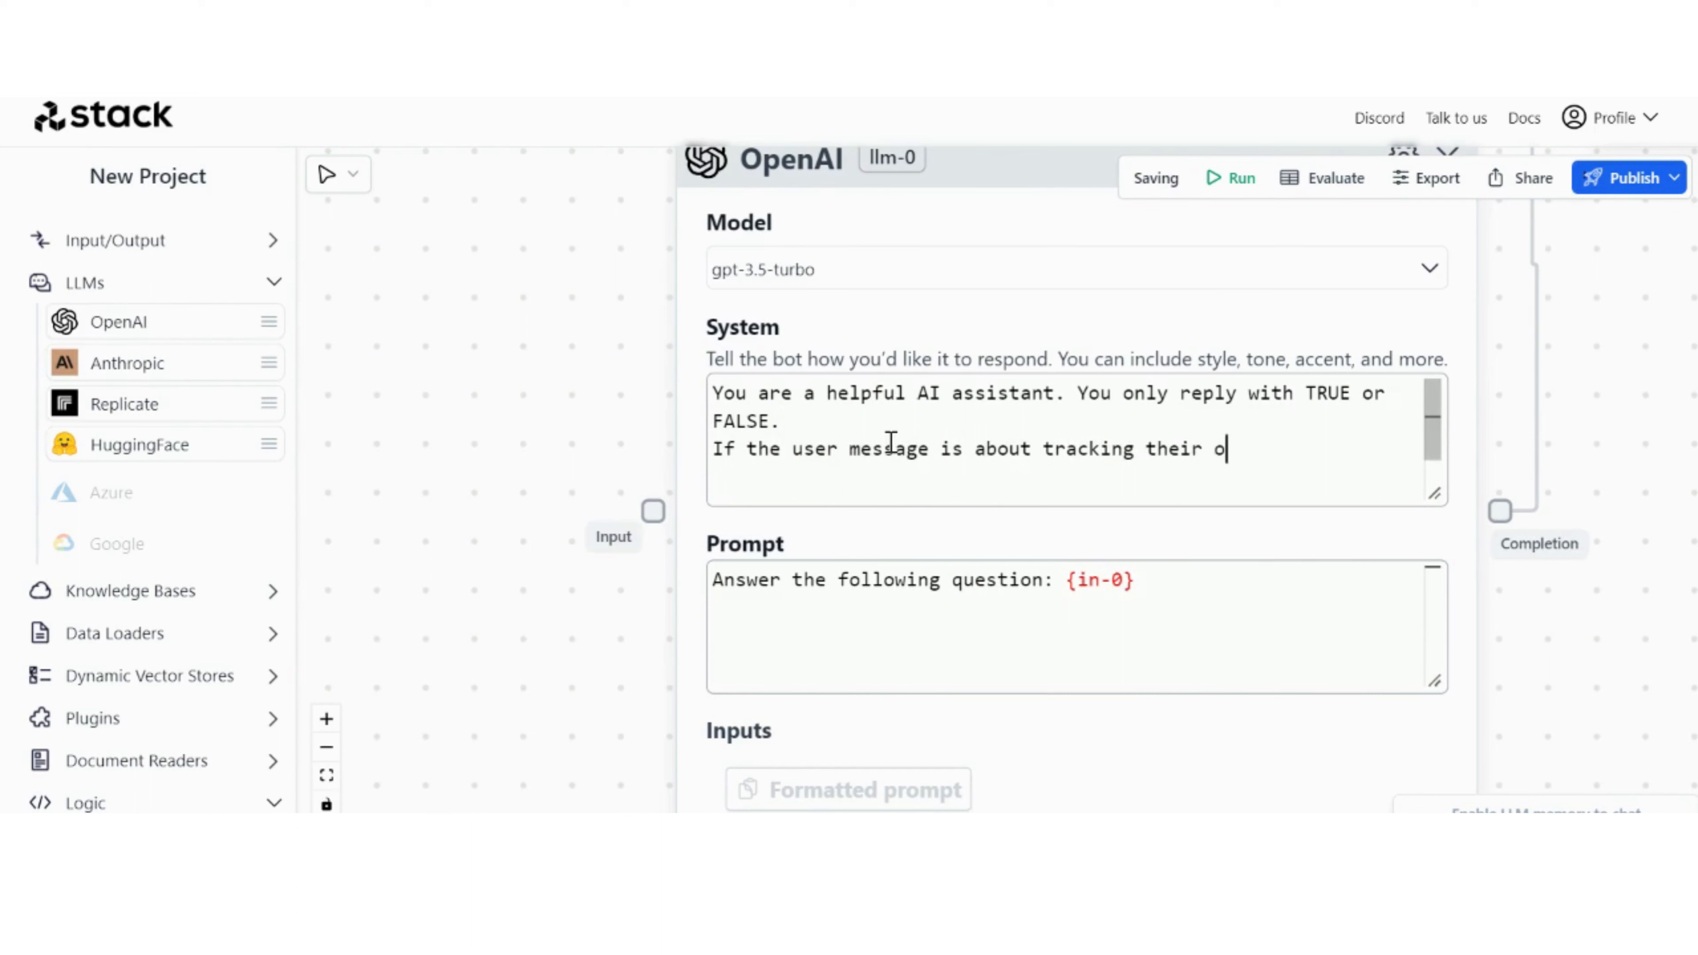
type("rder, teh")
type("hen respond")
type("TRUE.")
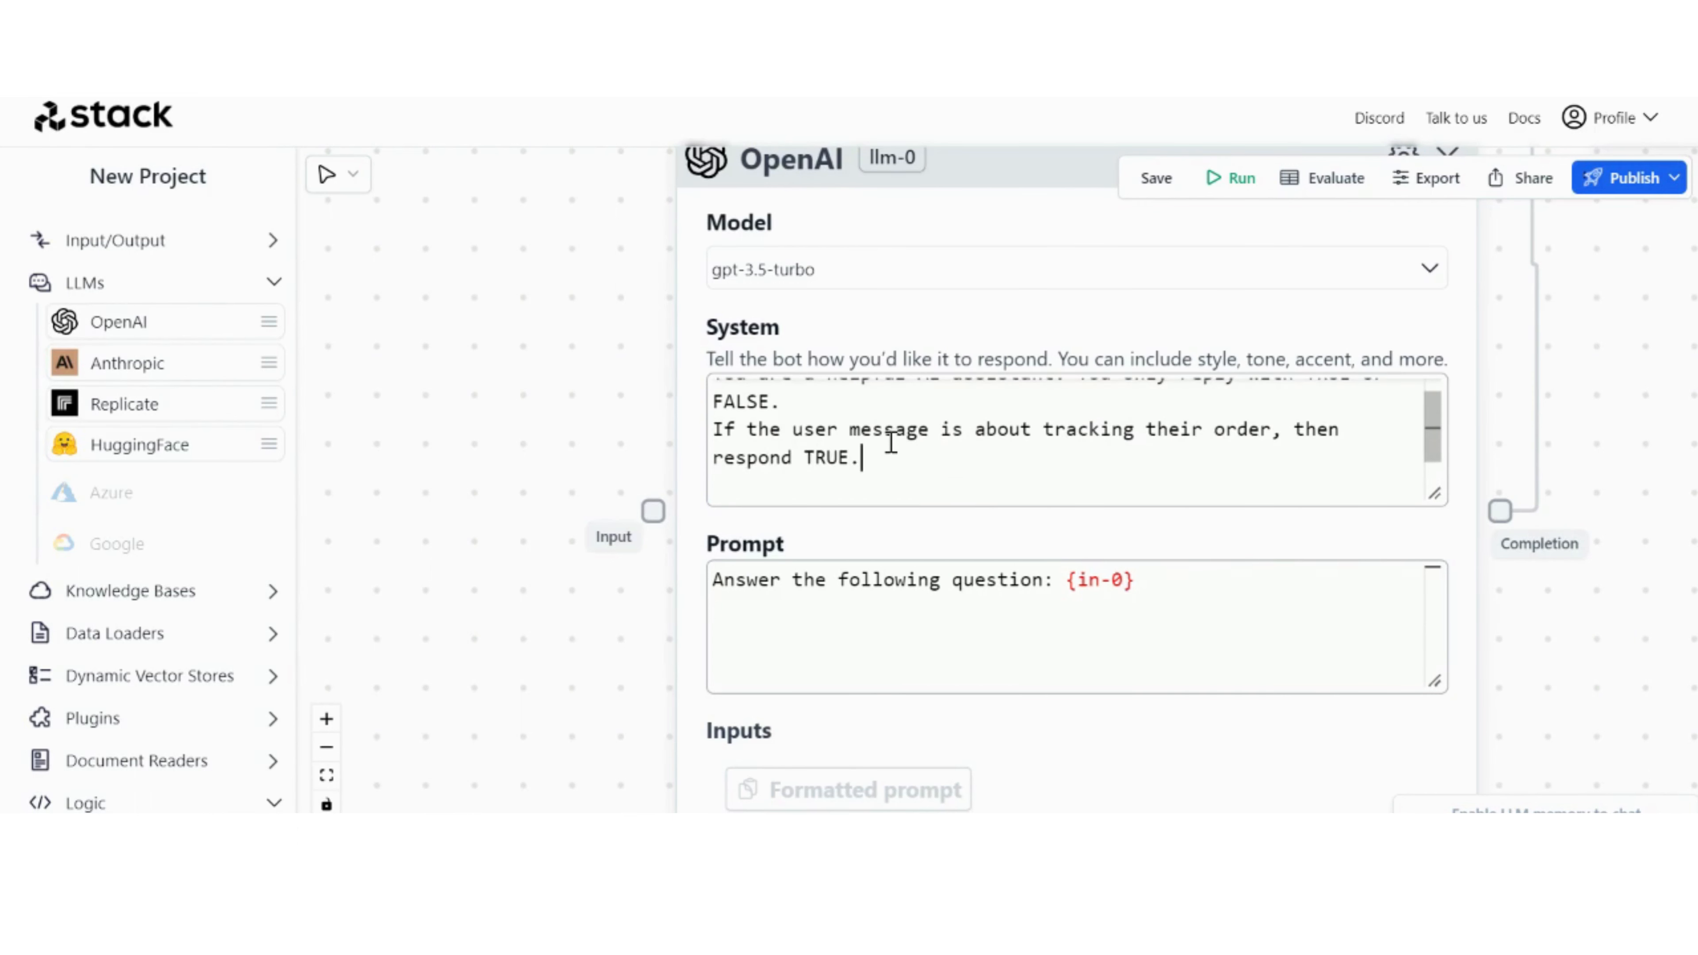
Step: Add a new line to the system prompt: "If the user message is about booking a call with a staff memeber then respond FALSE."
key("Return")
type("If the user message")
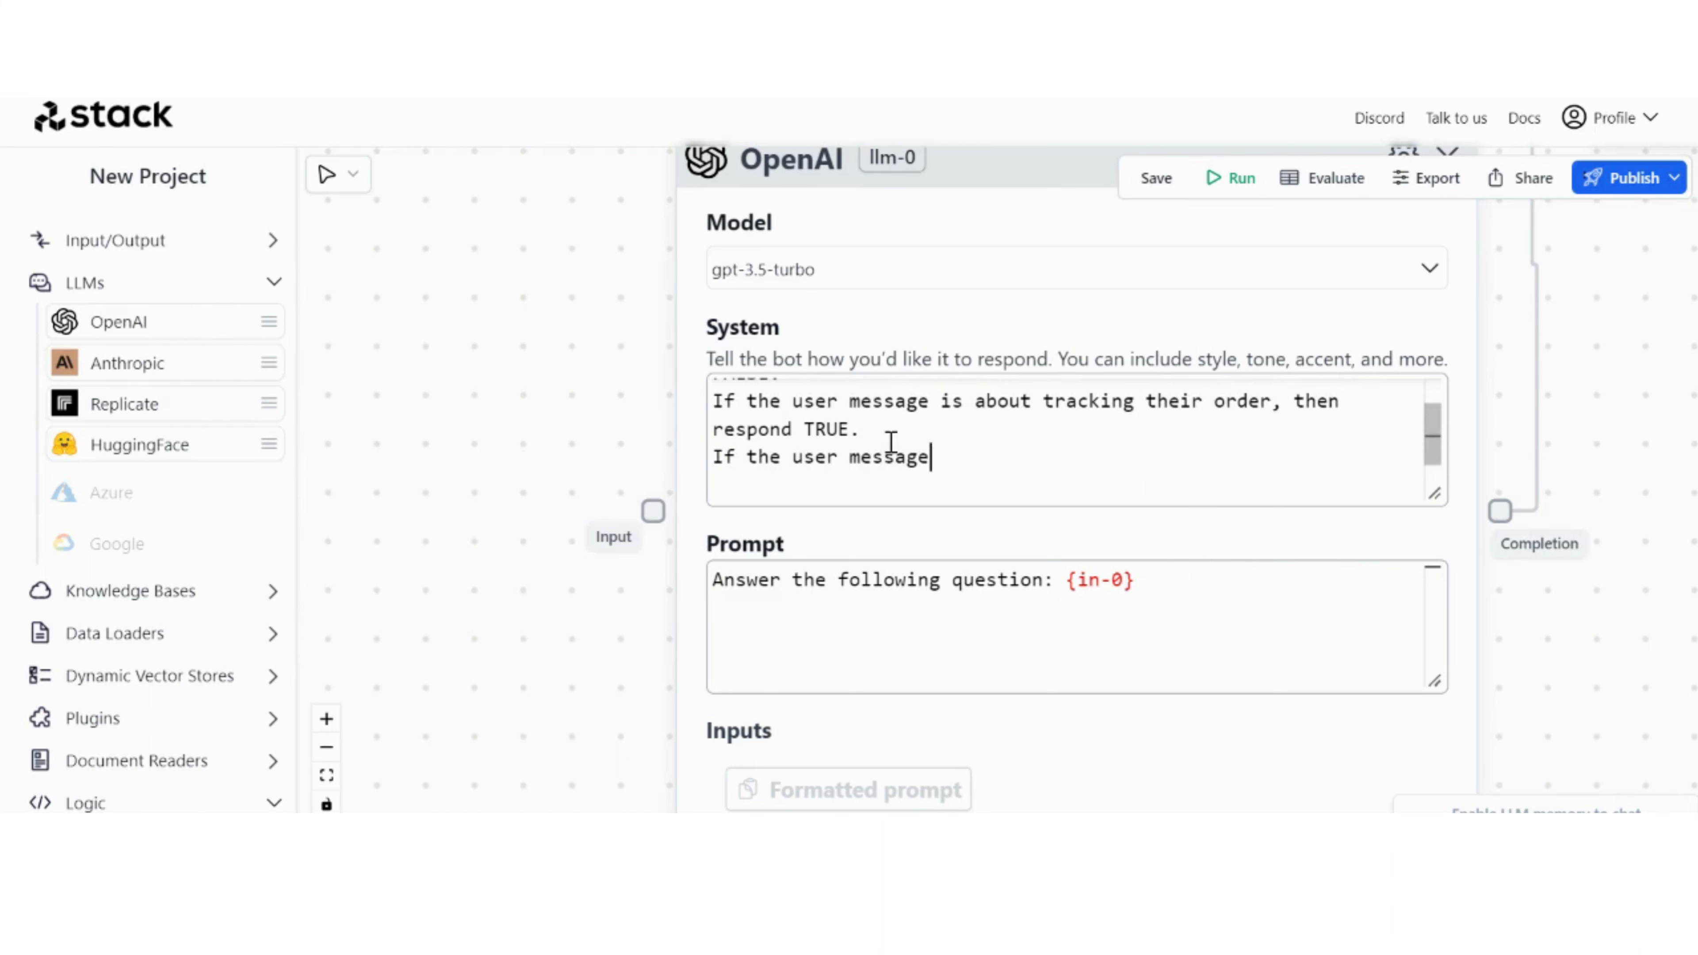
type(" is about booking a call with a sta")
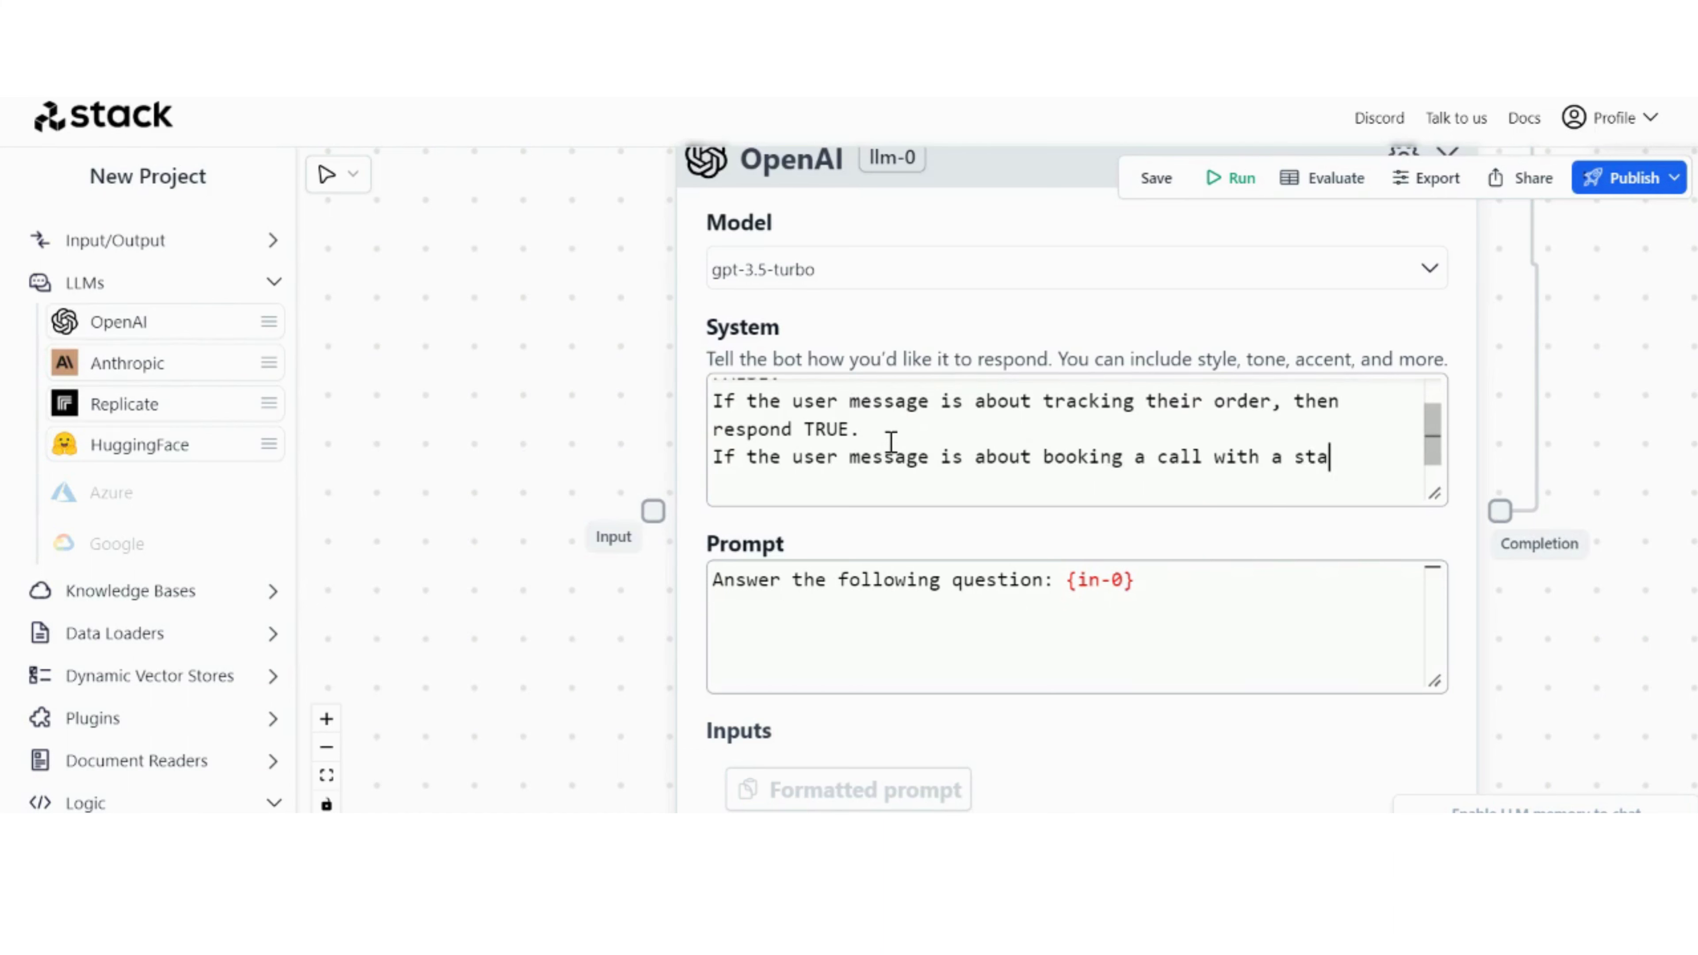
type("ff memeber then t")
key("BackSpace")
type("reply")
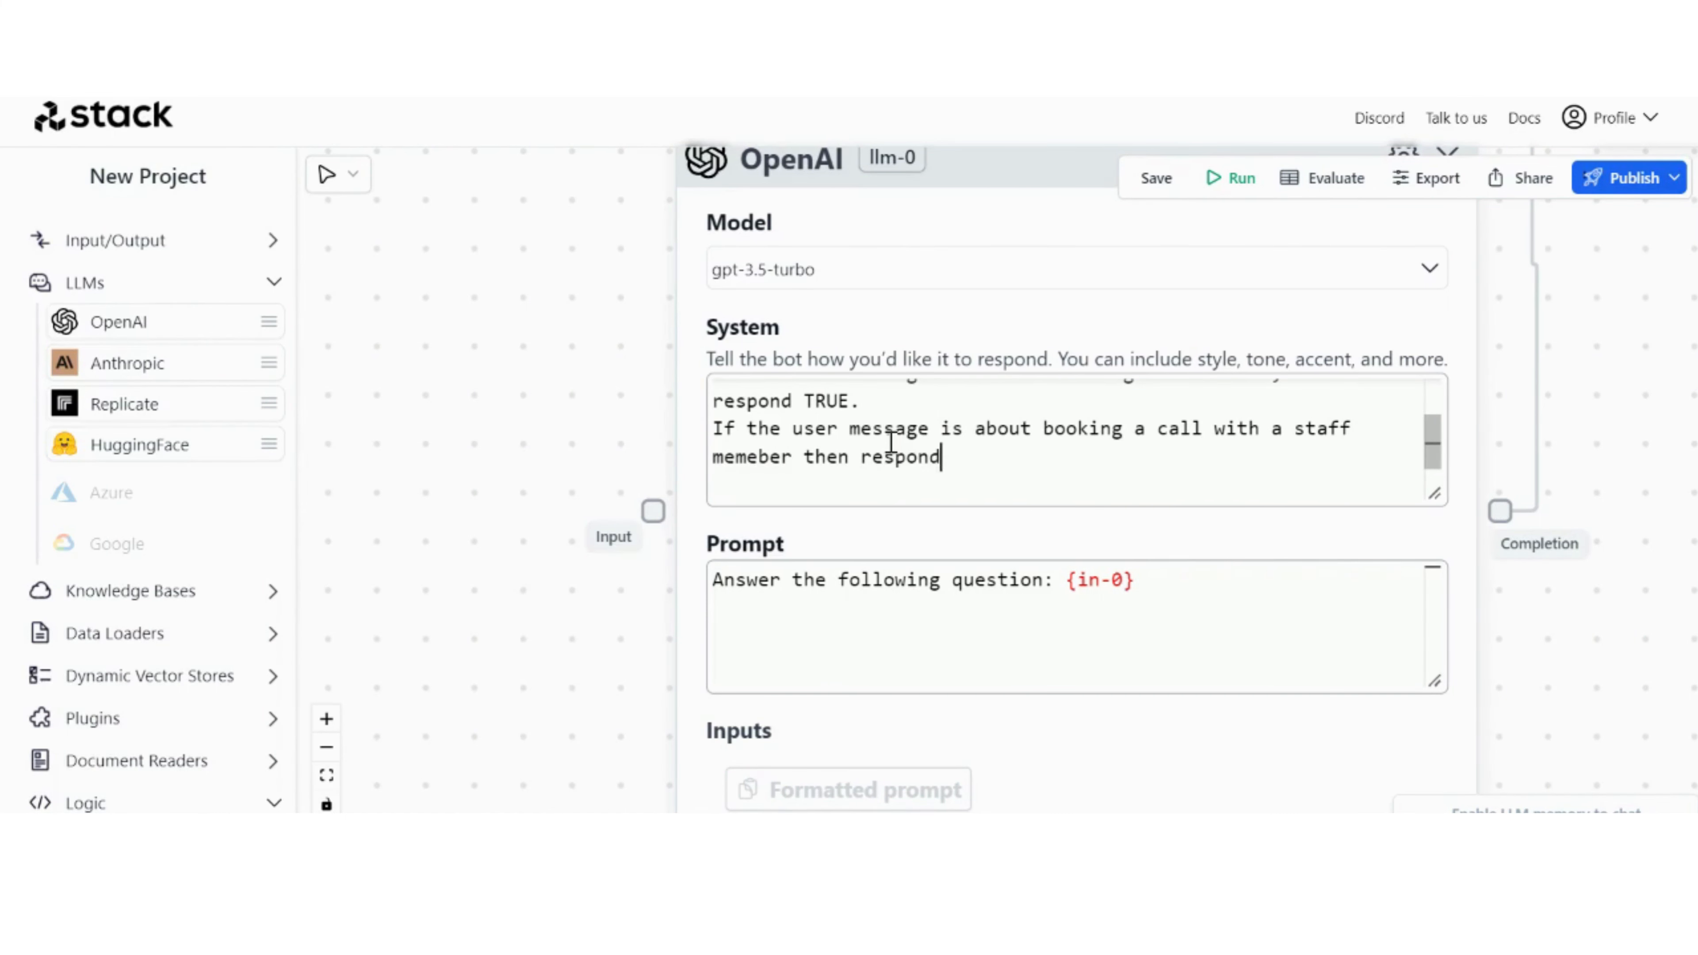
type(" FALSE.")
key("Up")
key("Up")
key("Up")
key("Up")
key("Up")
key("Up")
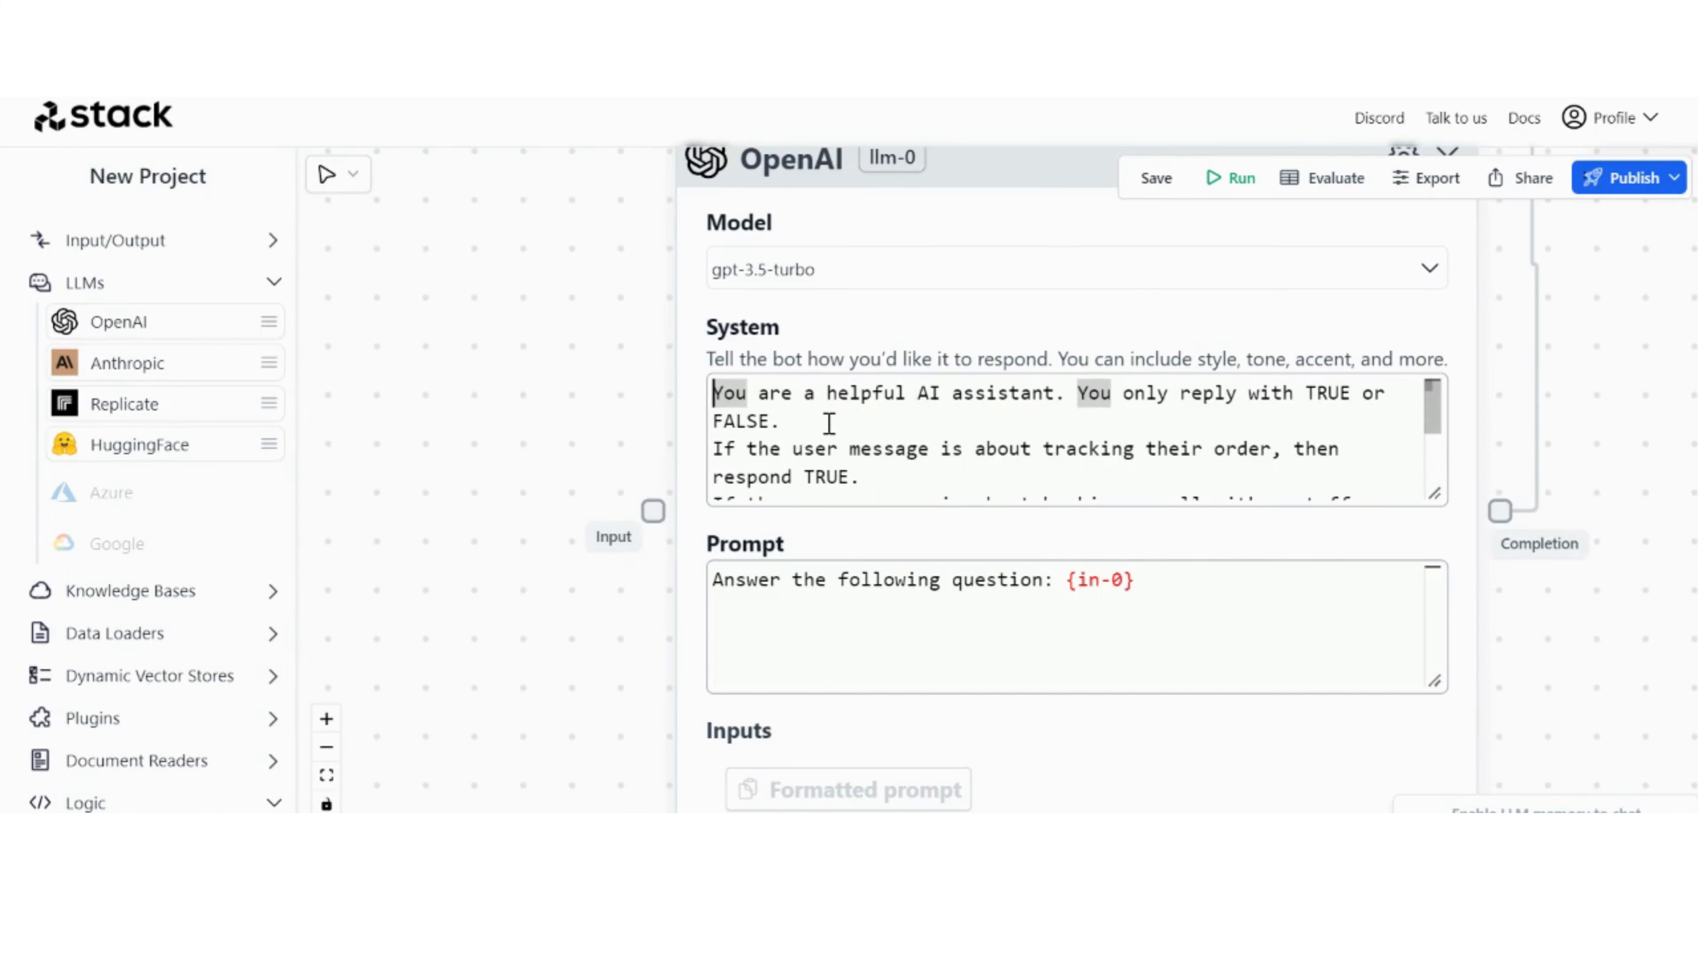
key("Down")
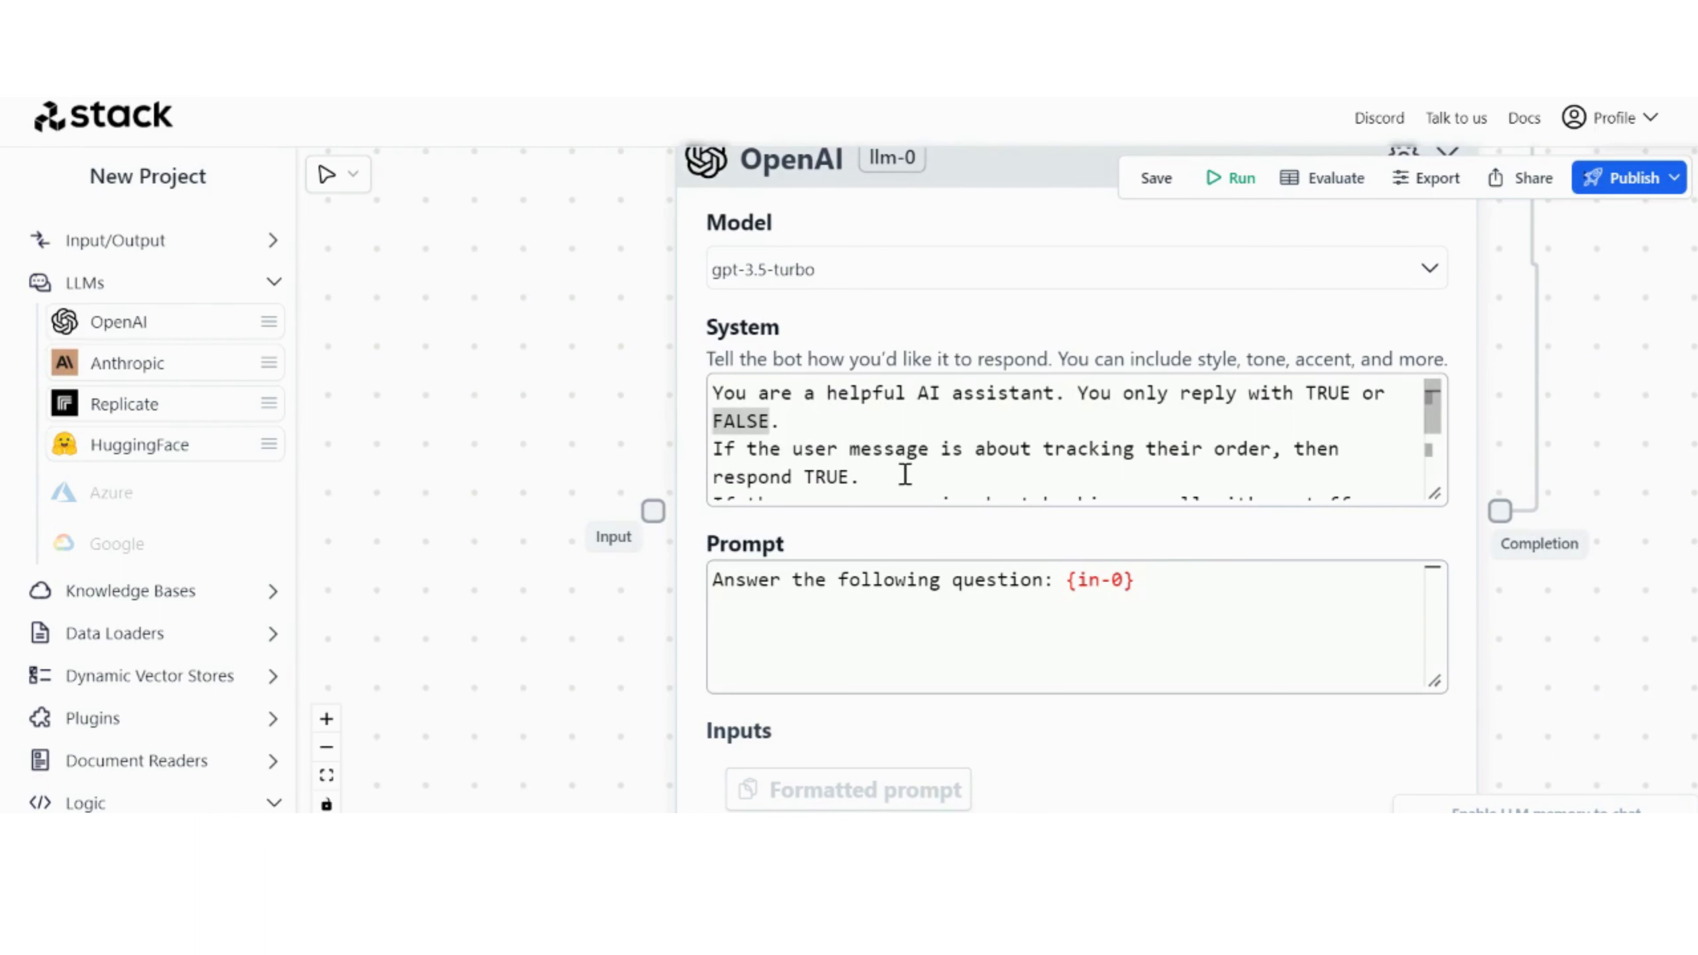
left_click(970, 466)
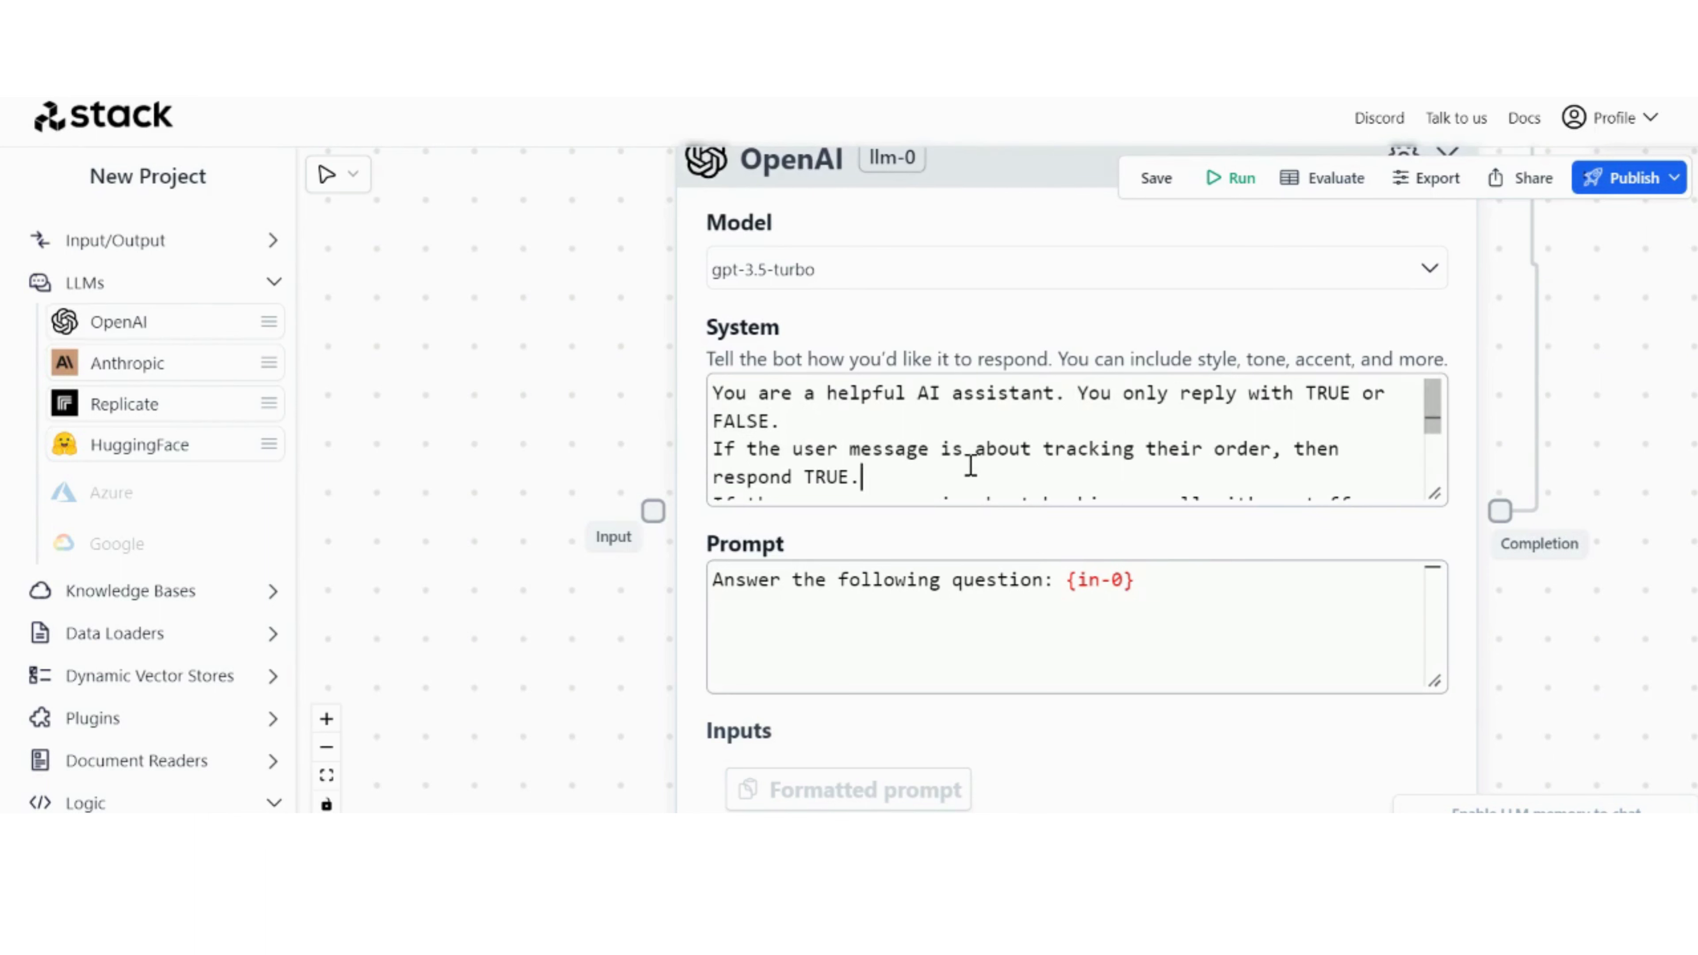
key("Down")
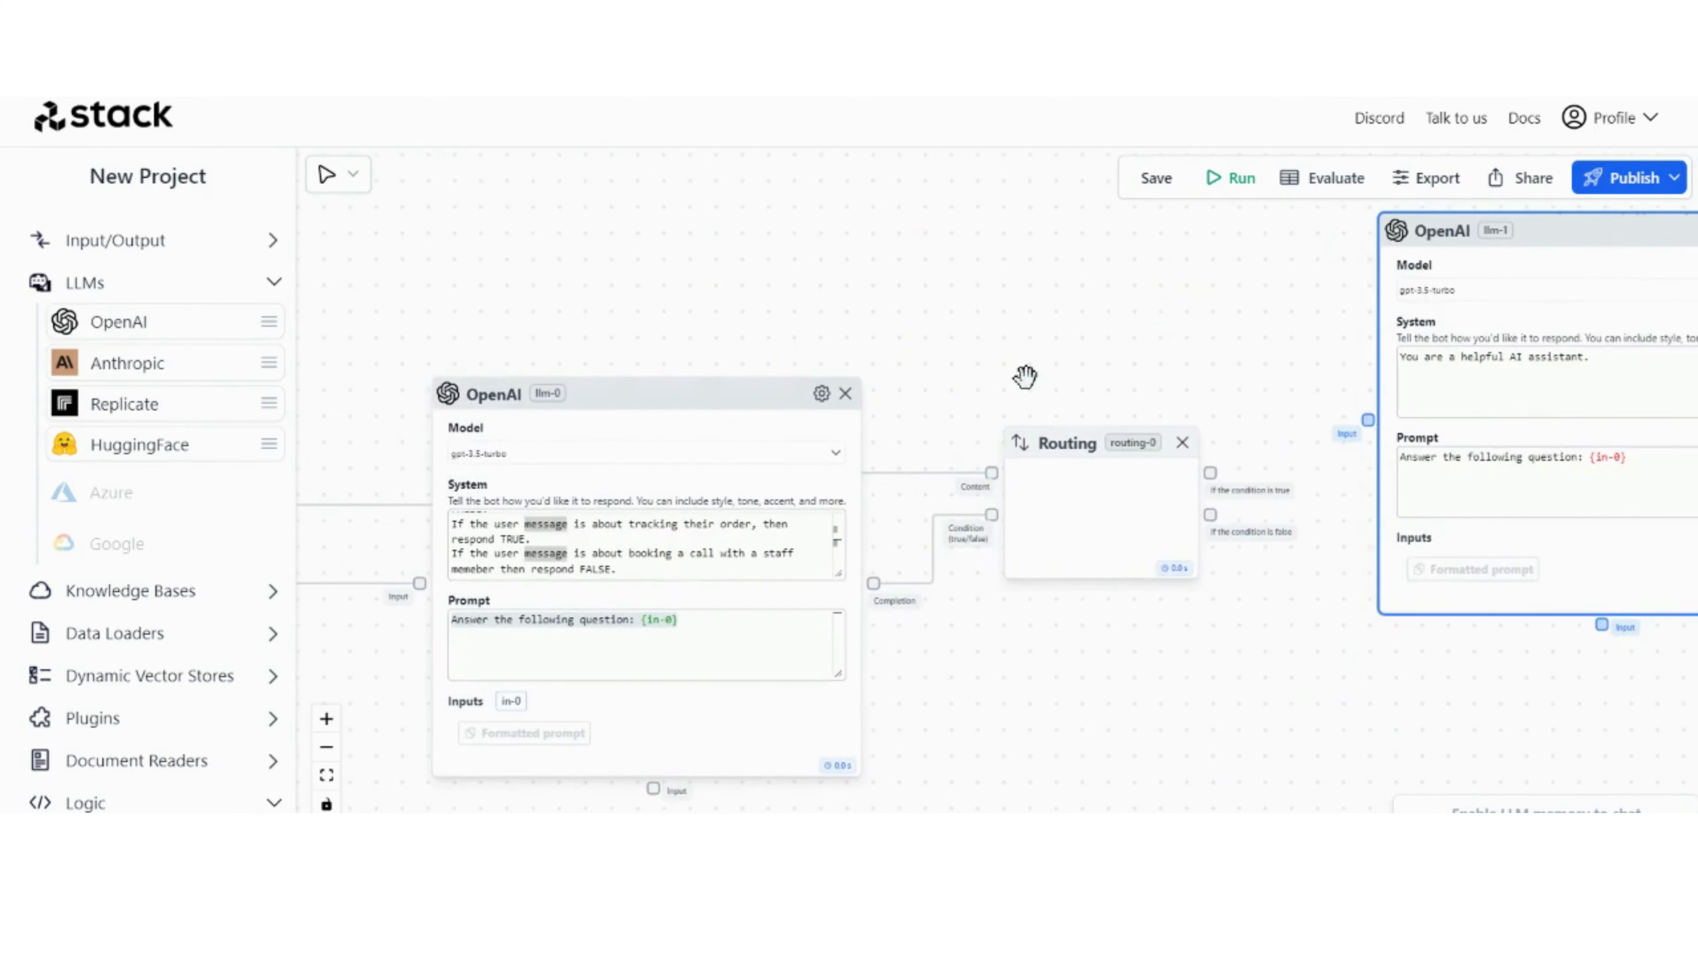
Step: Connect the Routing node's "If the condition is true" port to the second OpenAI node's input and move that OpenAI node higher on the canvas
left_click_drag(1023, 380, 724, 371)
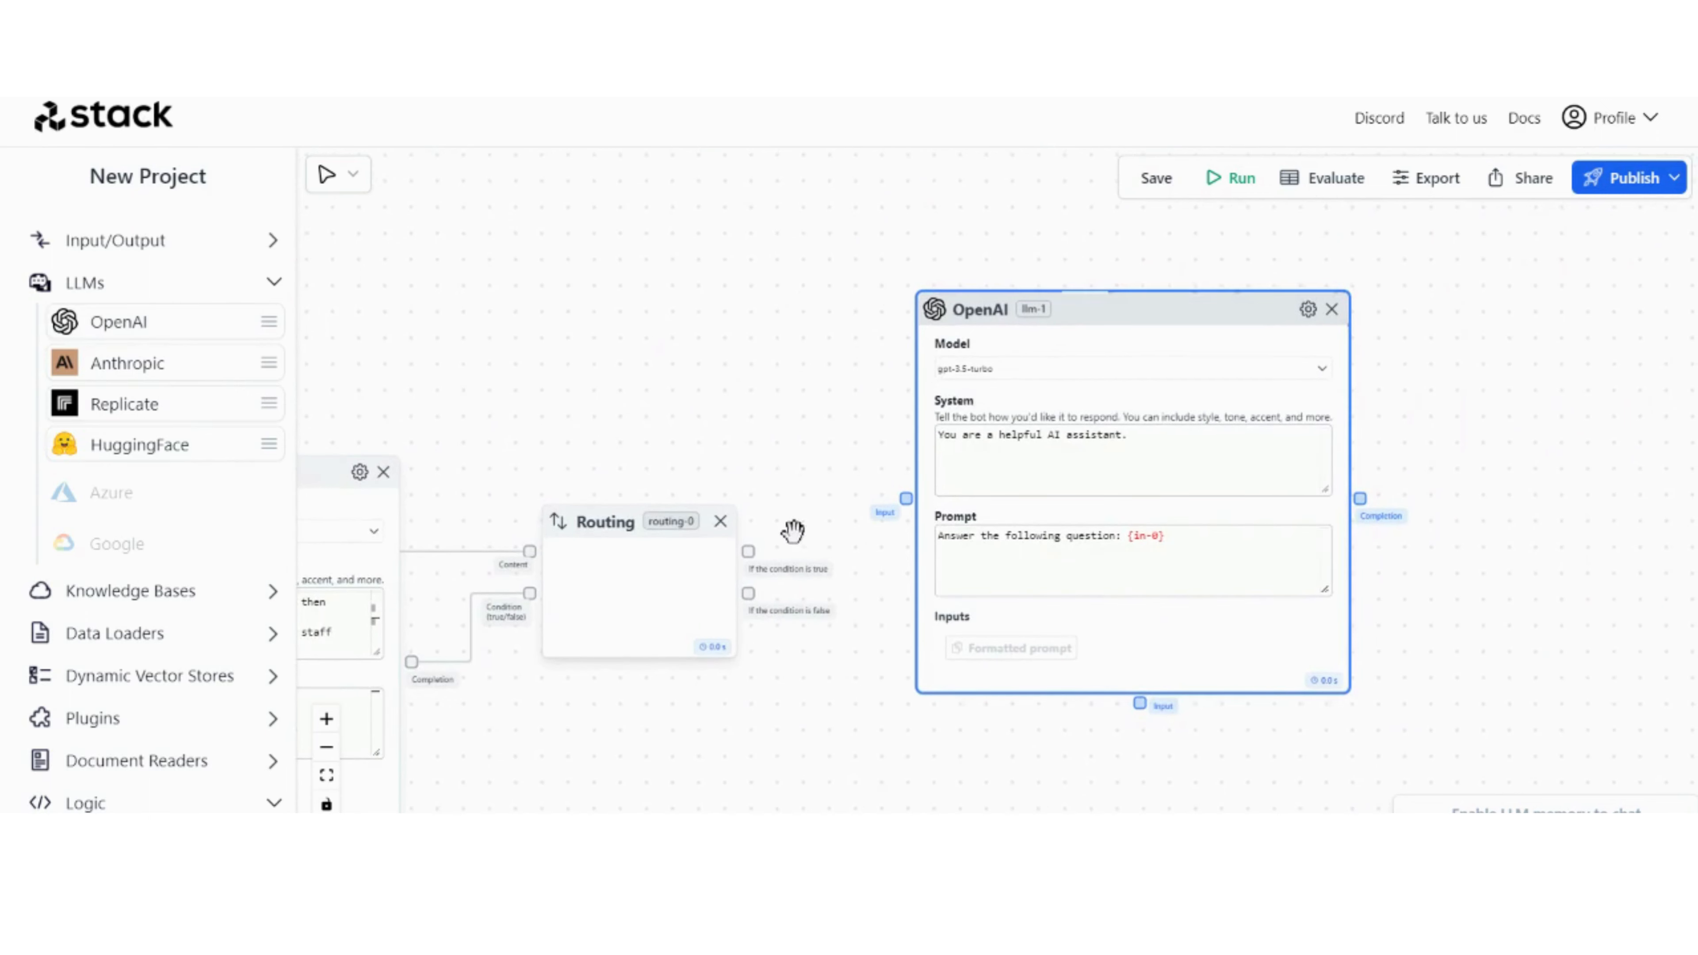
left_click_drag(748, 553, 907, 499)
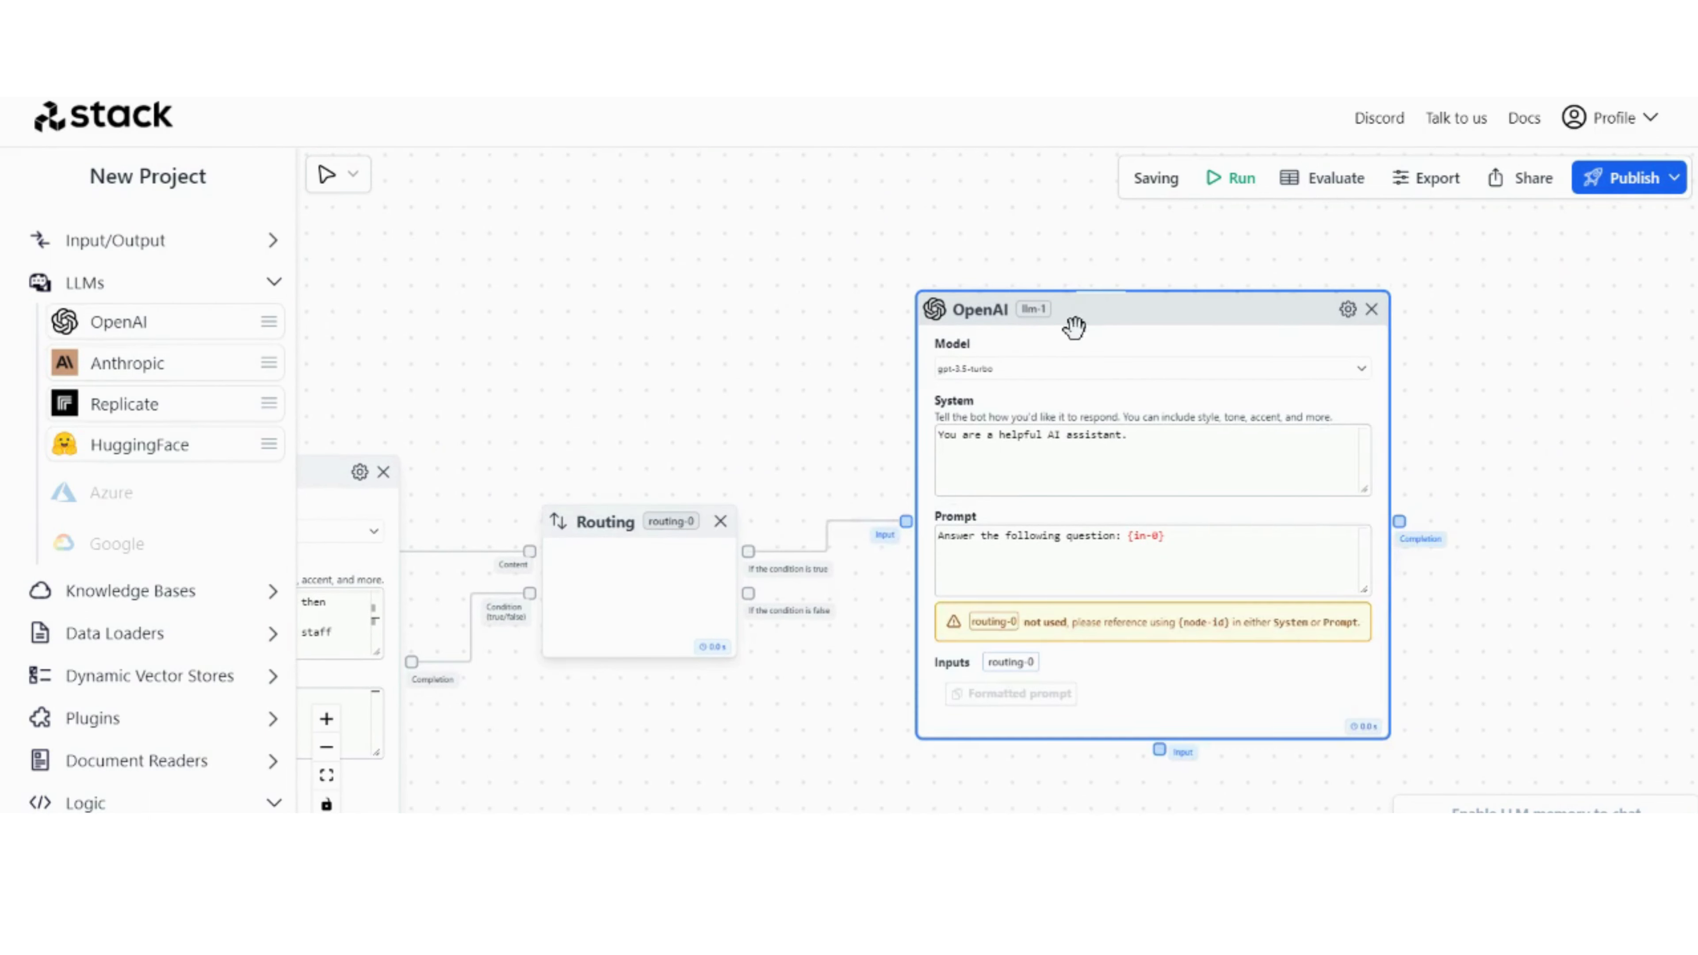
left_click_drag(1073, 327, 1112, 245)
left_click_drag(790, 309, 682, 335)
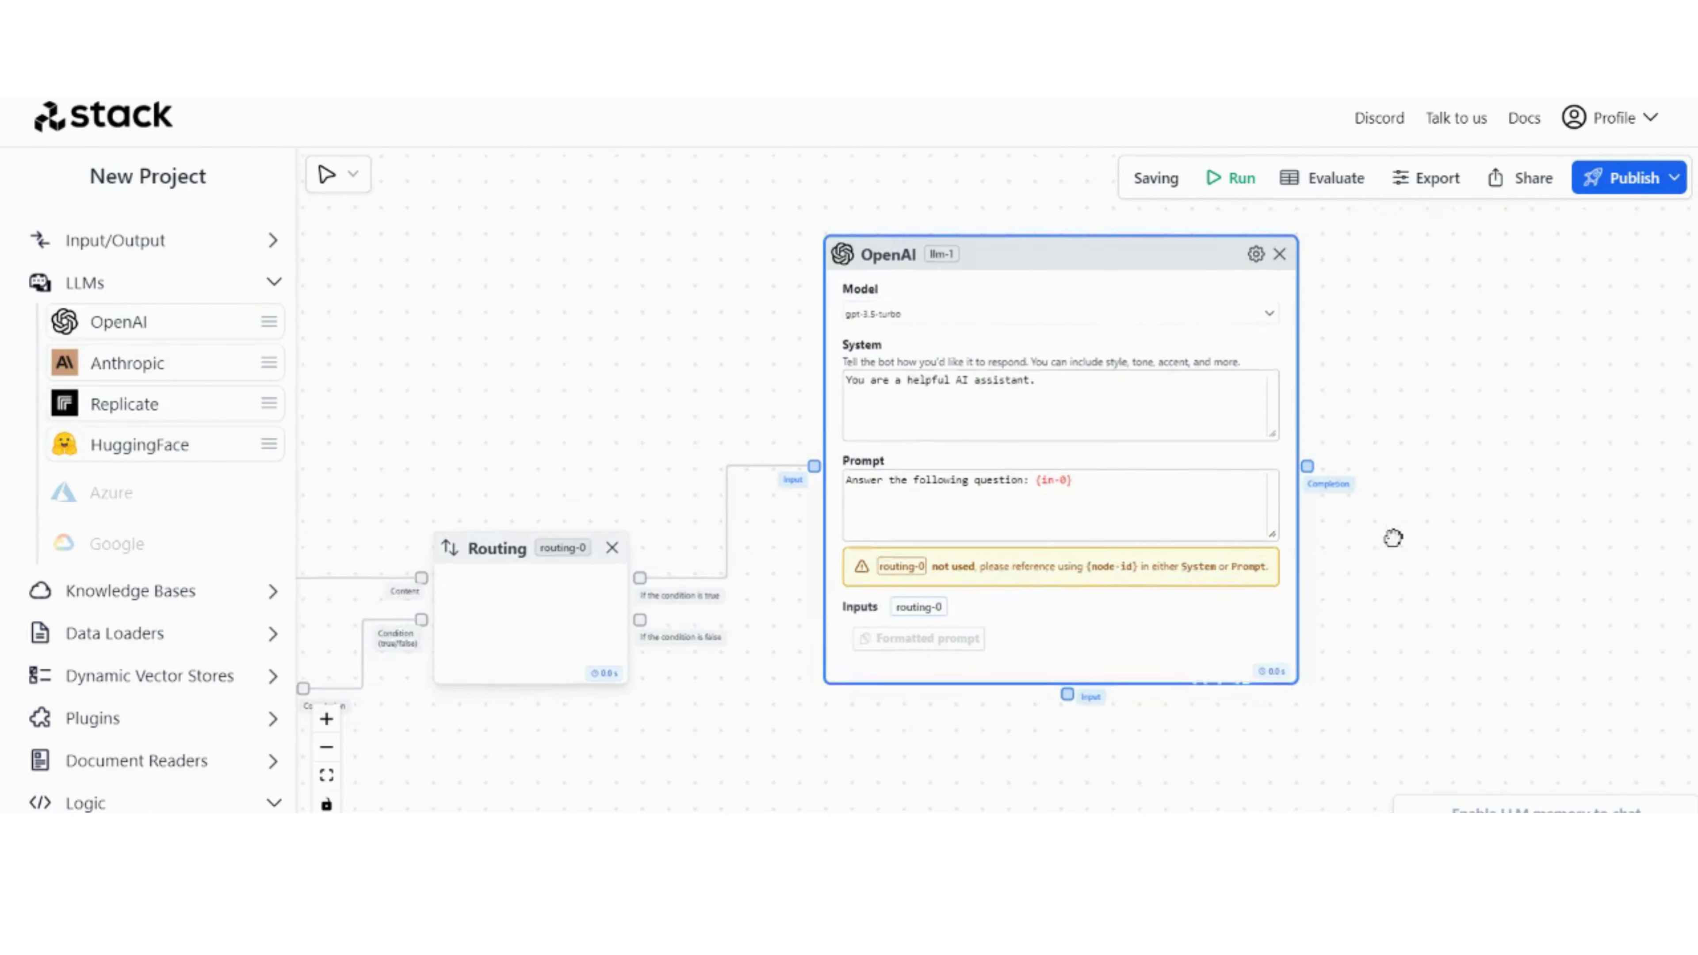
left_click_drag(1292, 548, 1310, 464)
Step: Add a Zapier plugin node below the second OpenAI node and connect it to that node's lower Input port
scroll(614, 694, "down", 2)
left_click_drag(614, 694, 774, 713)
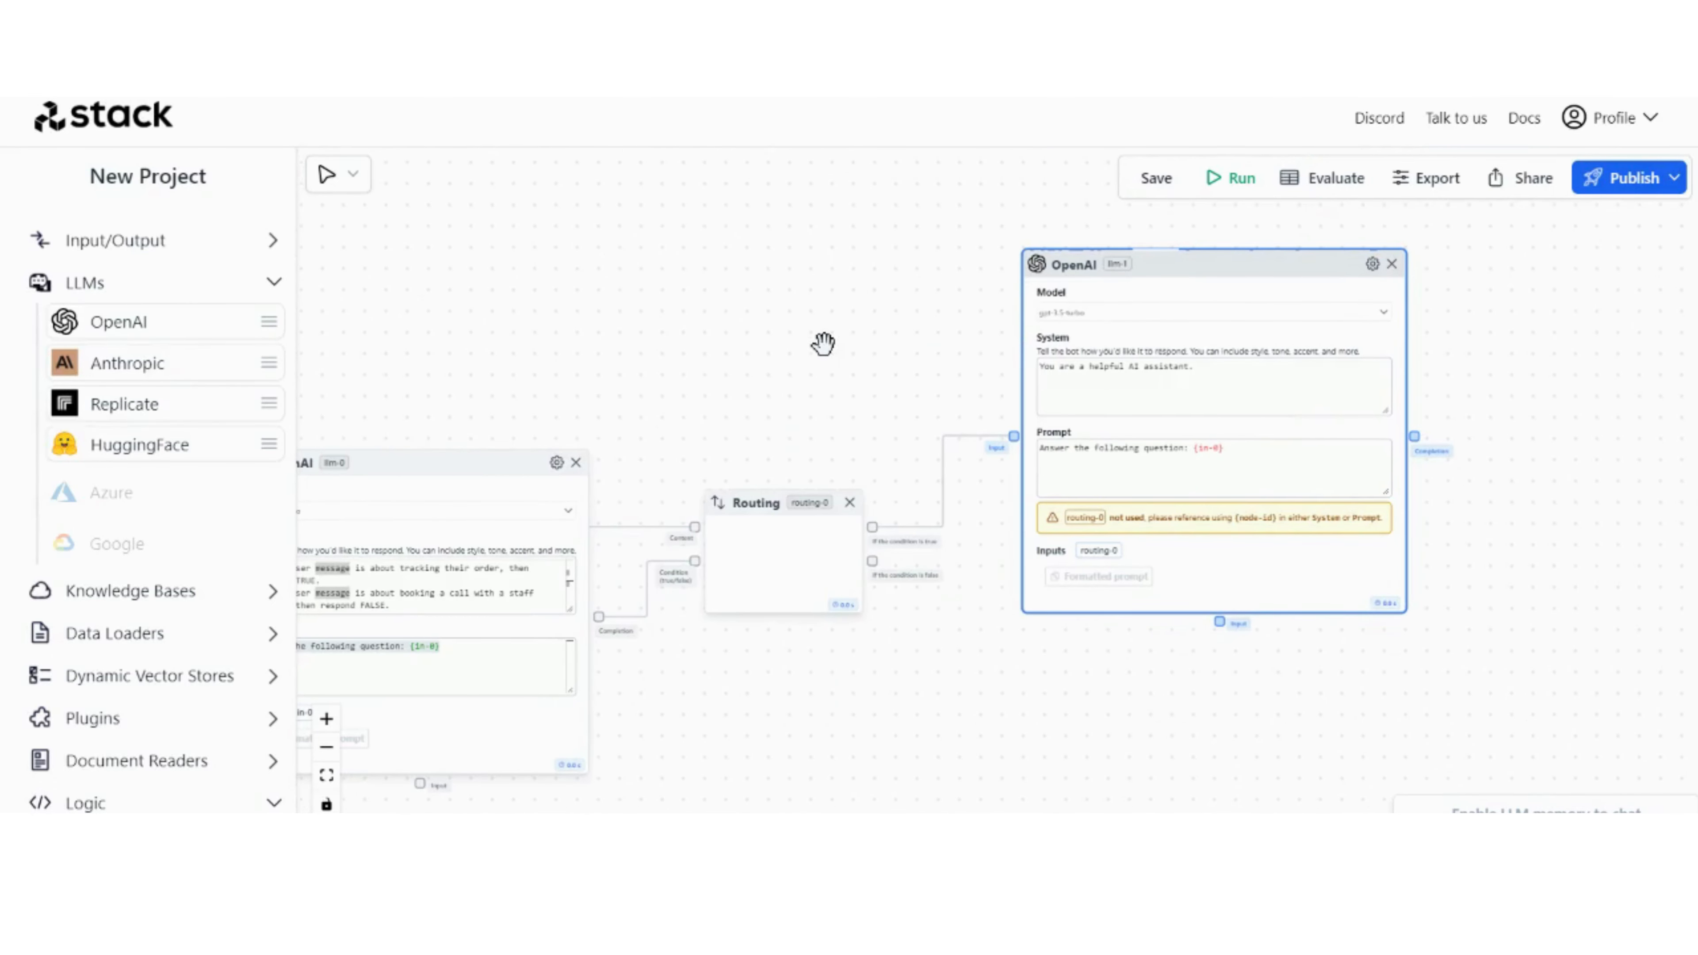
left_click(235, 633)
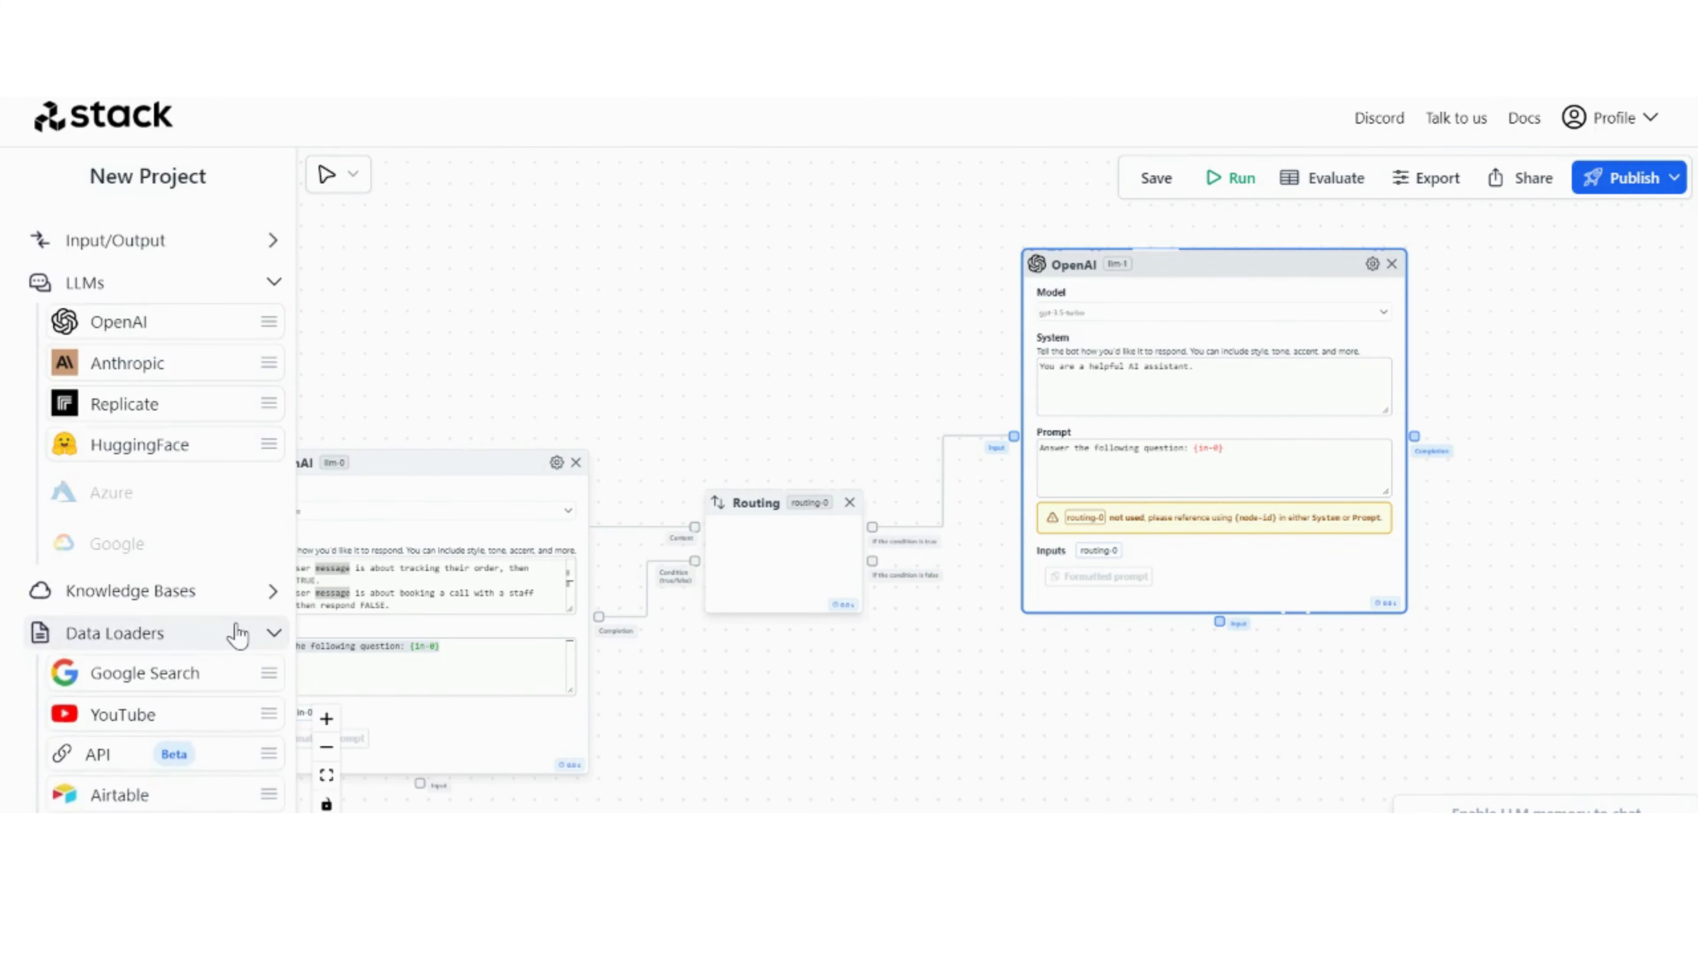
scroll(201, 619, "down", 4)
left_click(269, 378)
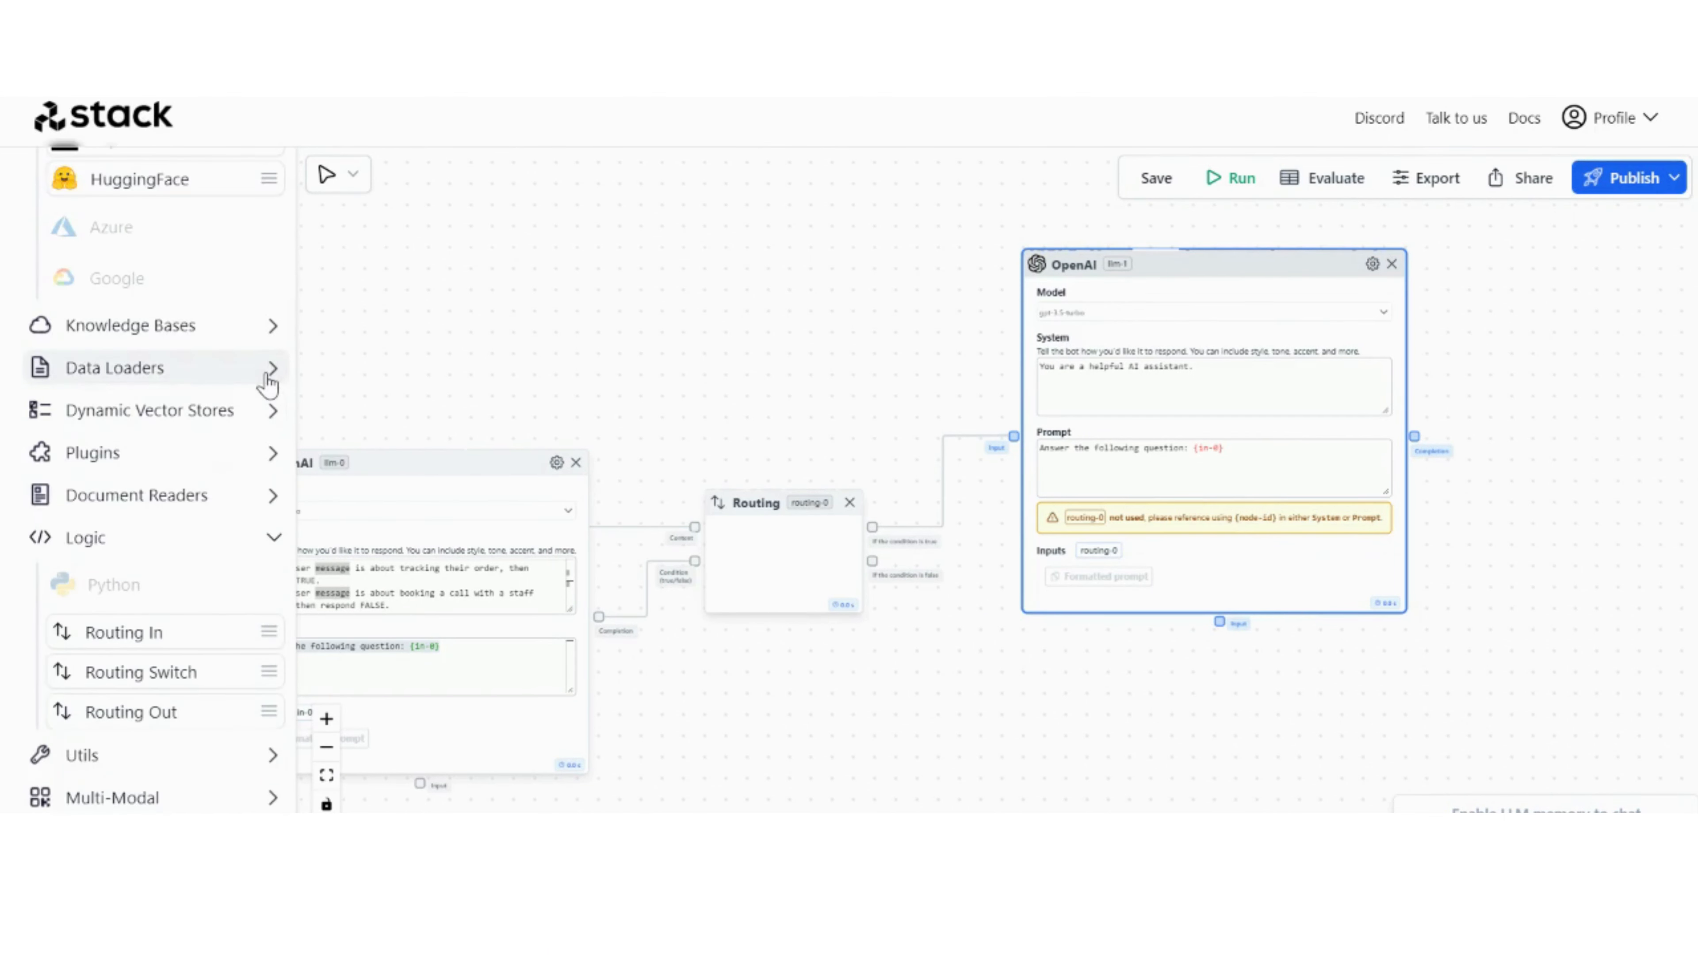
left_click(201, 459)
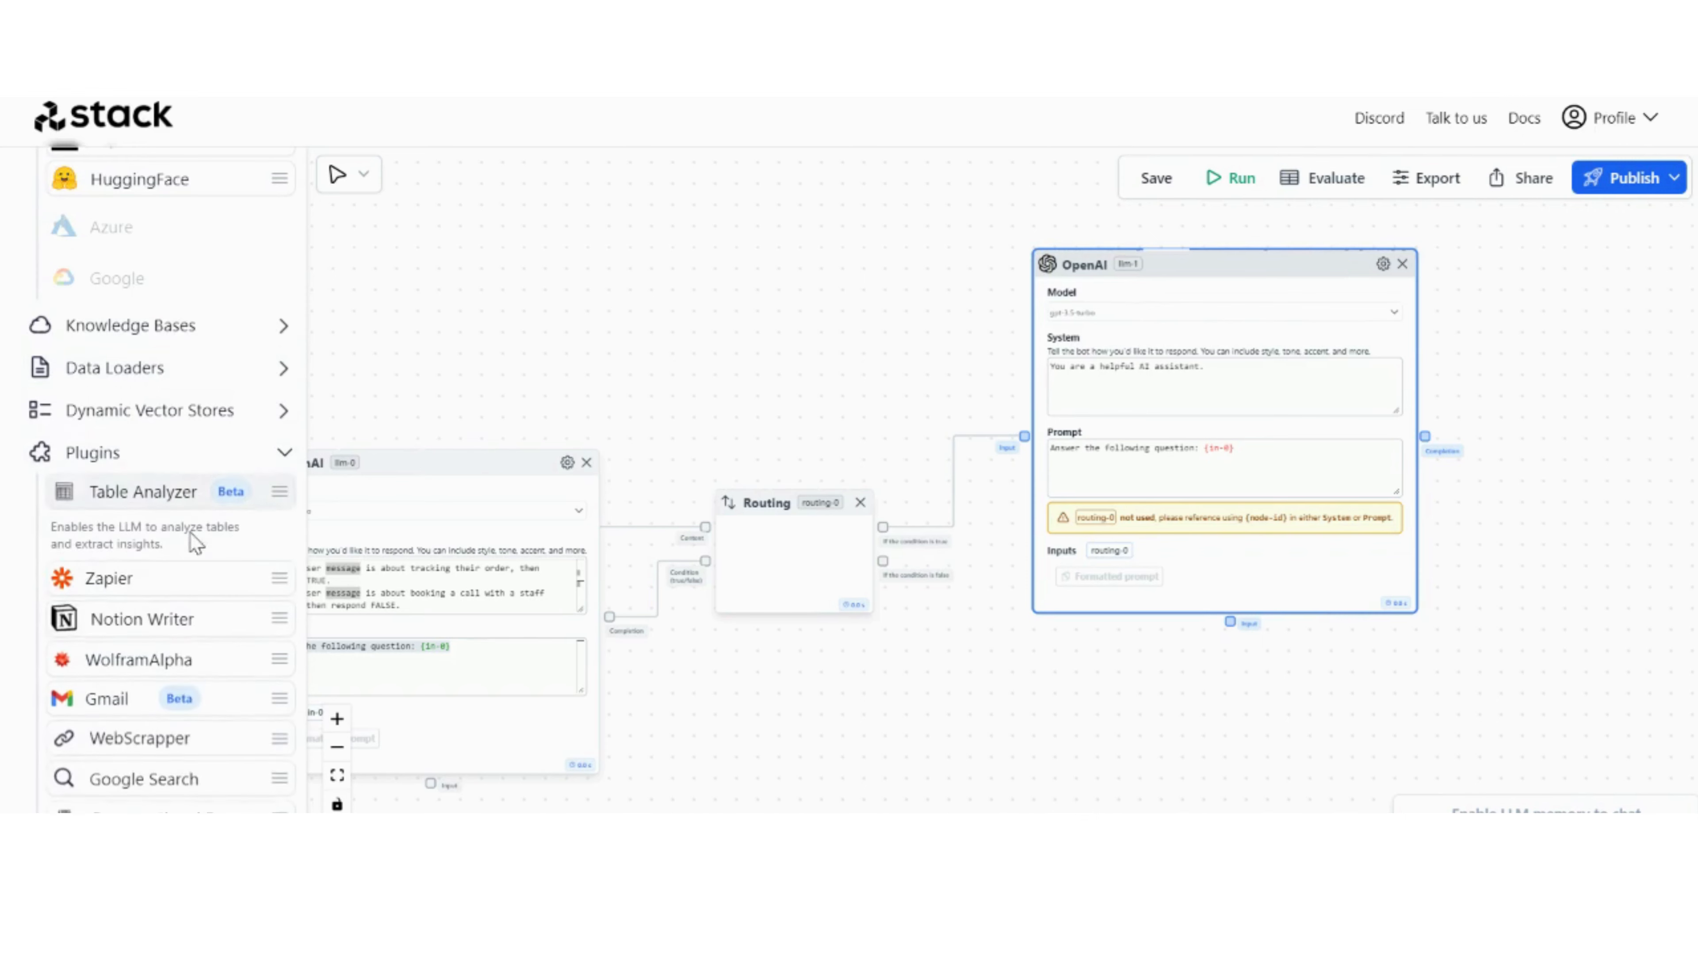
left_click_drag(174, 539, 967, 677)
left_click_drag(1303, 693, 1095, 644)
scroll(929, 599, "up", 3)
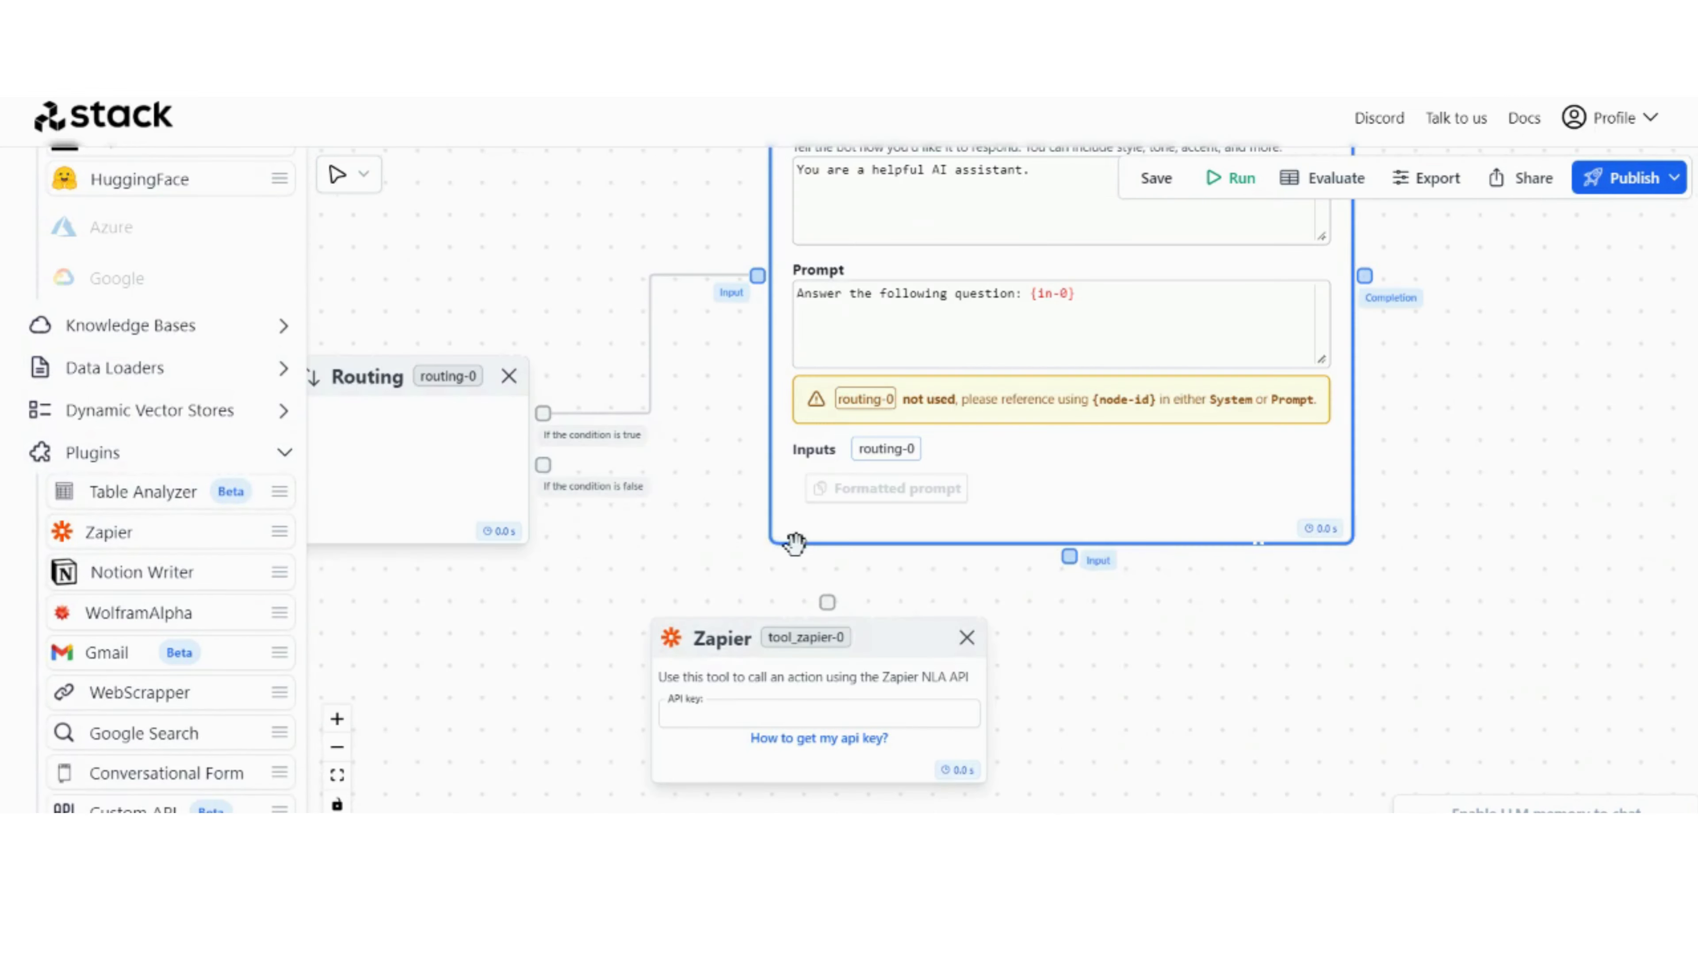
left_click_drag(827, 602, 1070, 557)
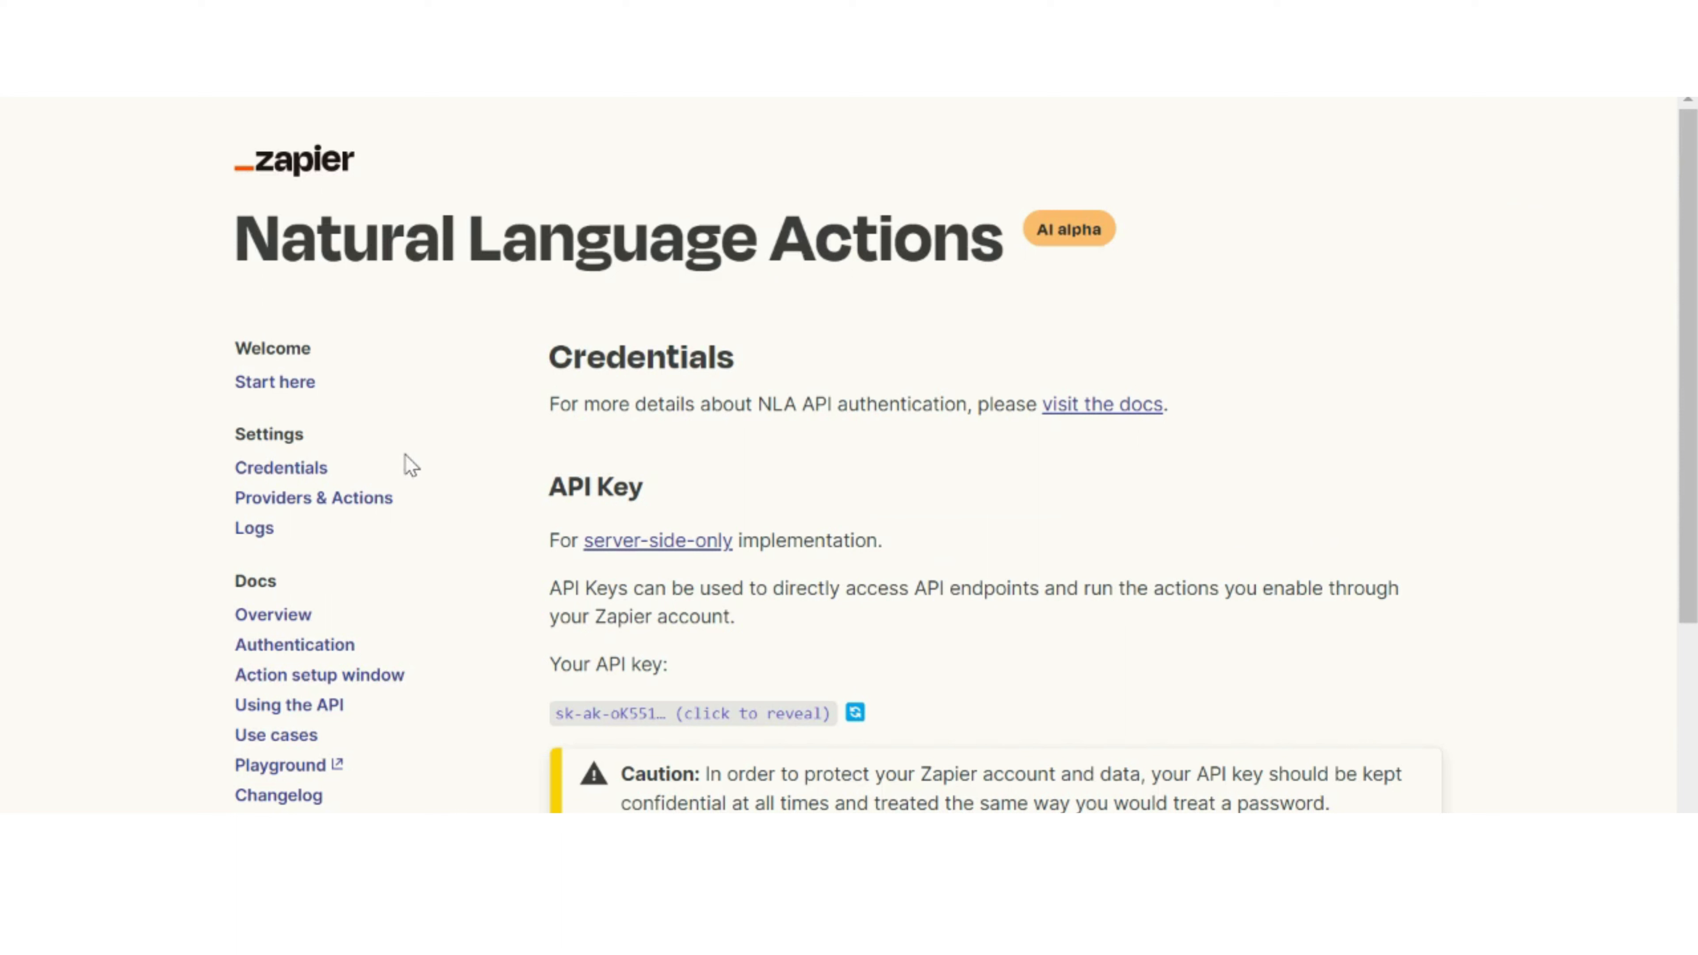
Step: Switch to Zapier's Natural Language Actions site, open the Credentials settings, and examine the API Key section
left_click(291, 468)
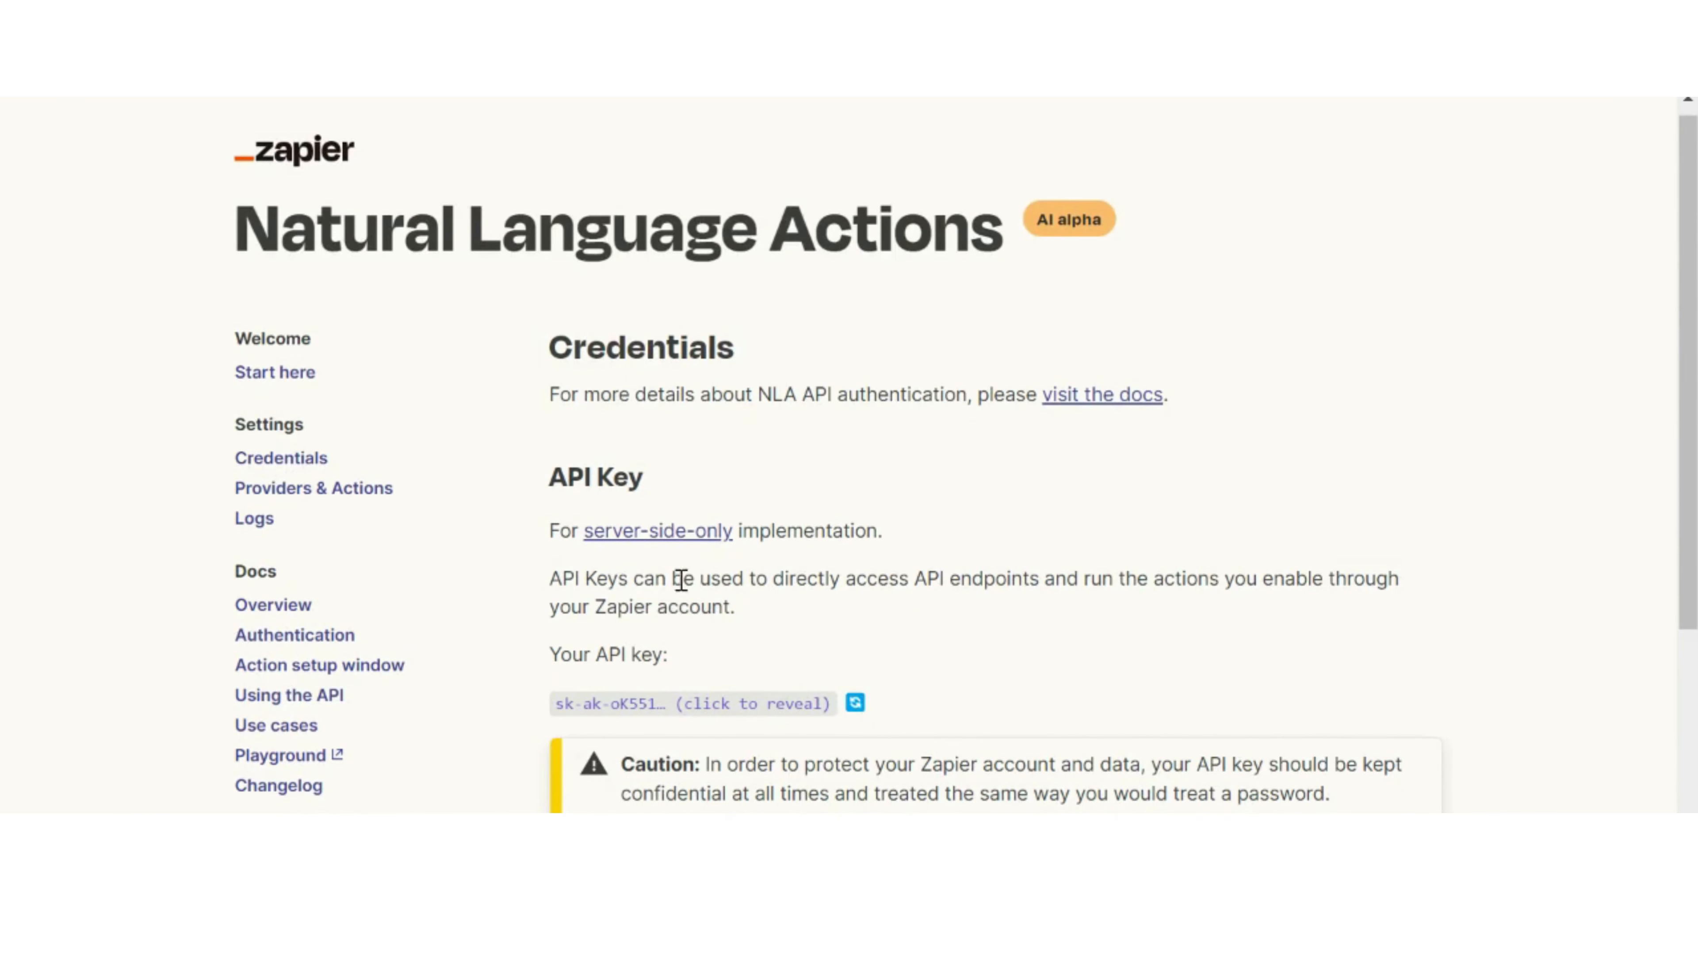
scroll(709, 507, "down", 2)
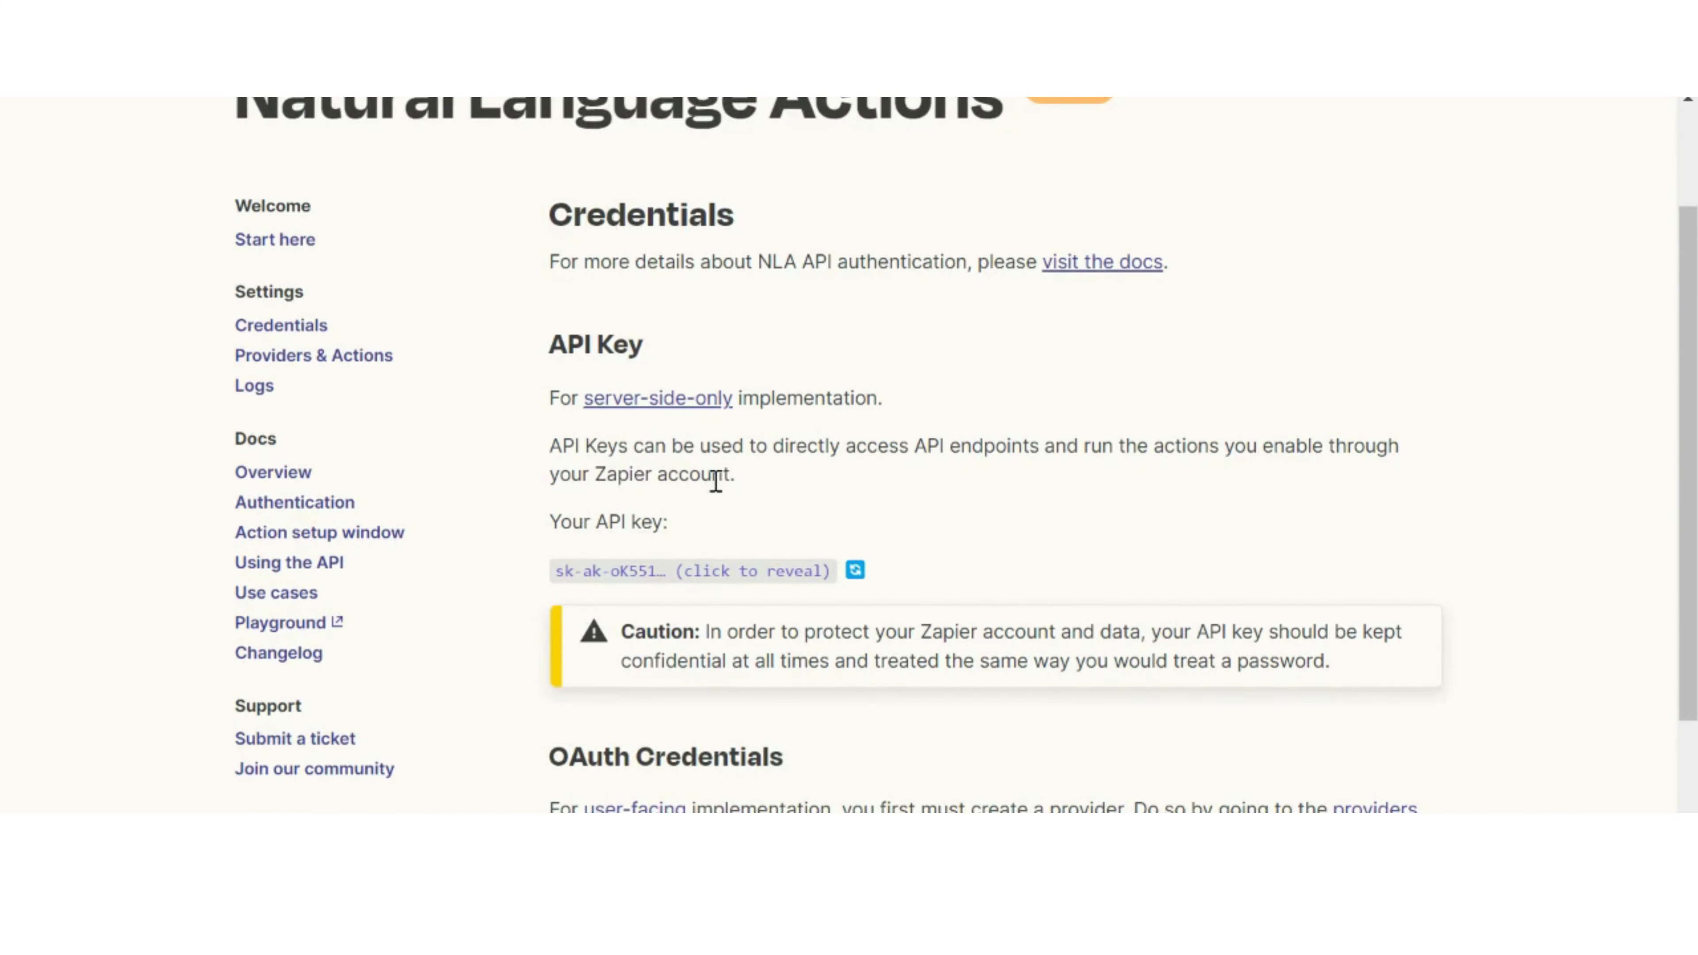
scroll(689, 465, "down", 2)
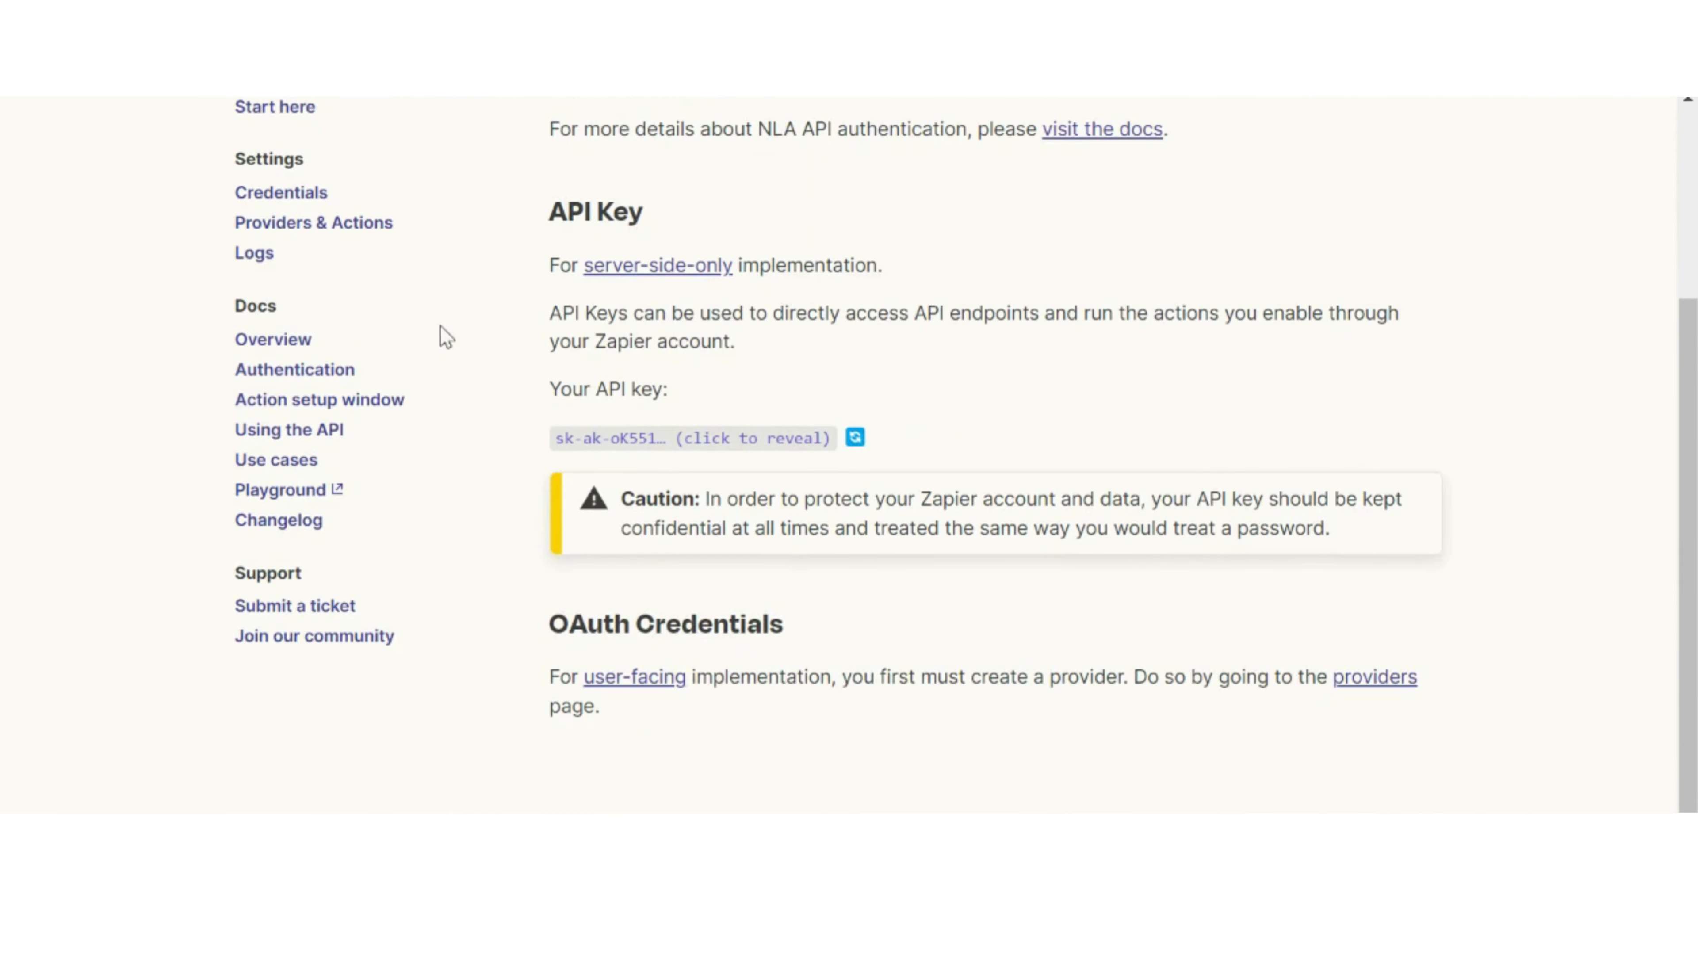
scroll(730, 421, "up", 2)
Step: Go to the Providers & Actions settings and open action management for the connected Zapier NLA Development provider
left_click(301, 356)
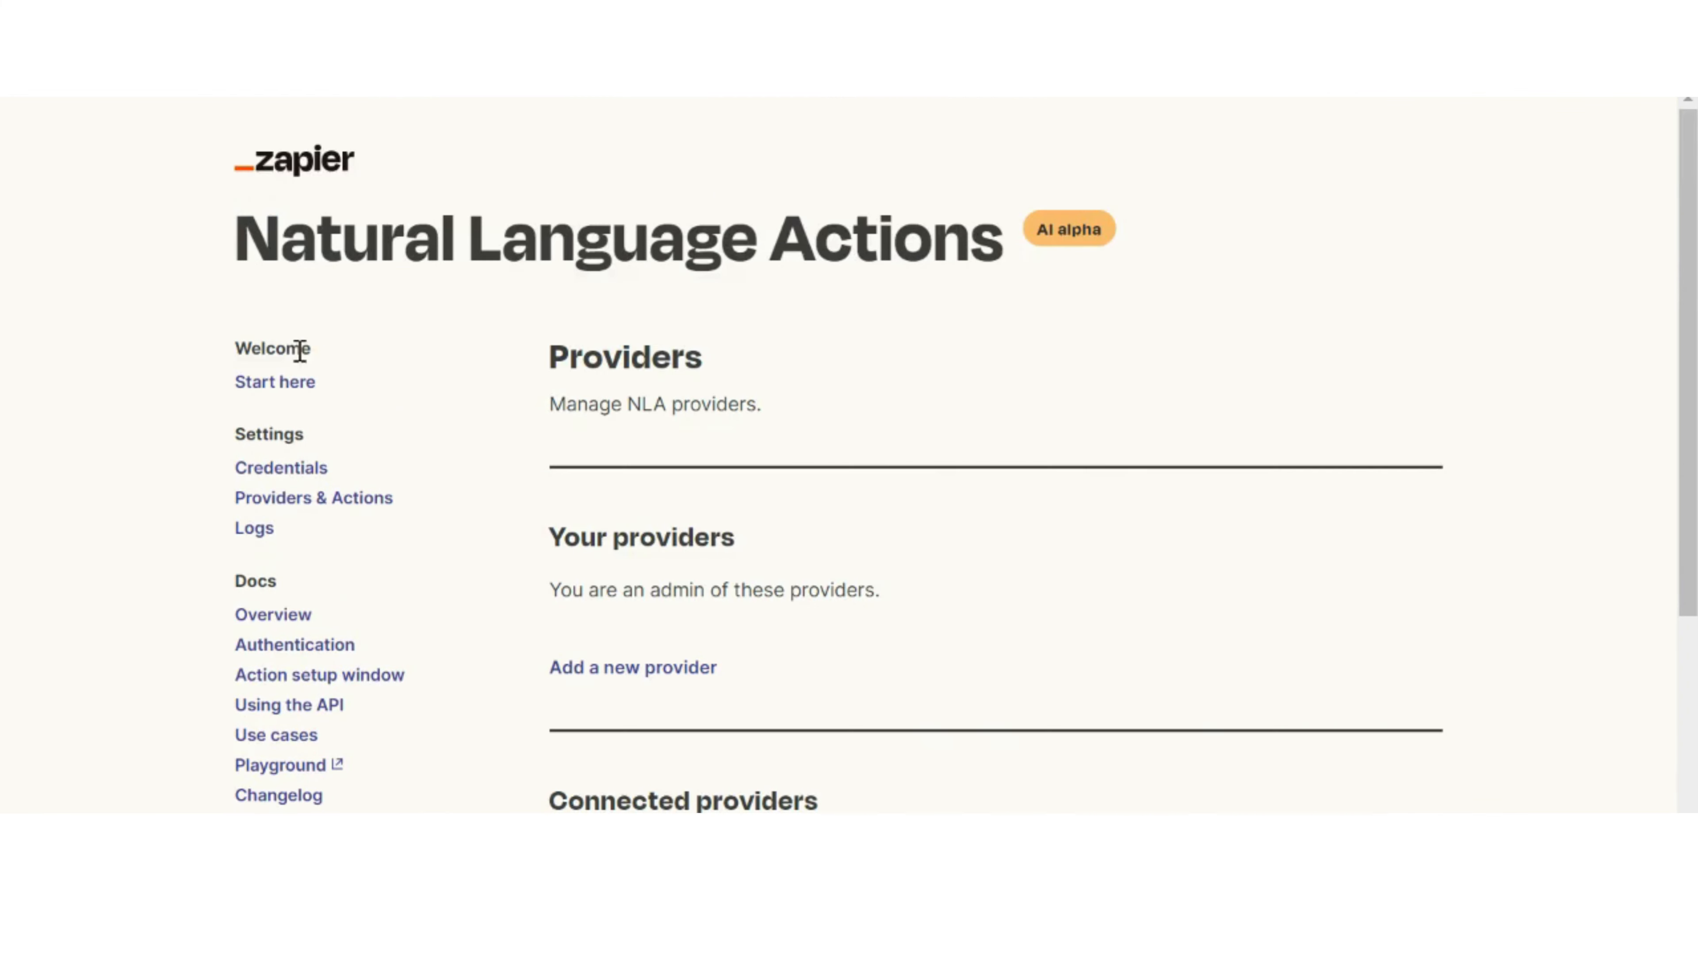
scroll(937, 430, "down", 4)
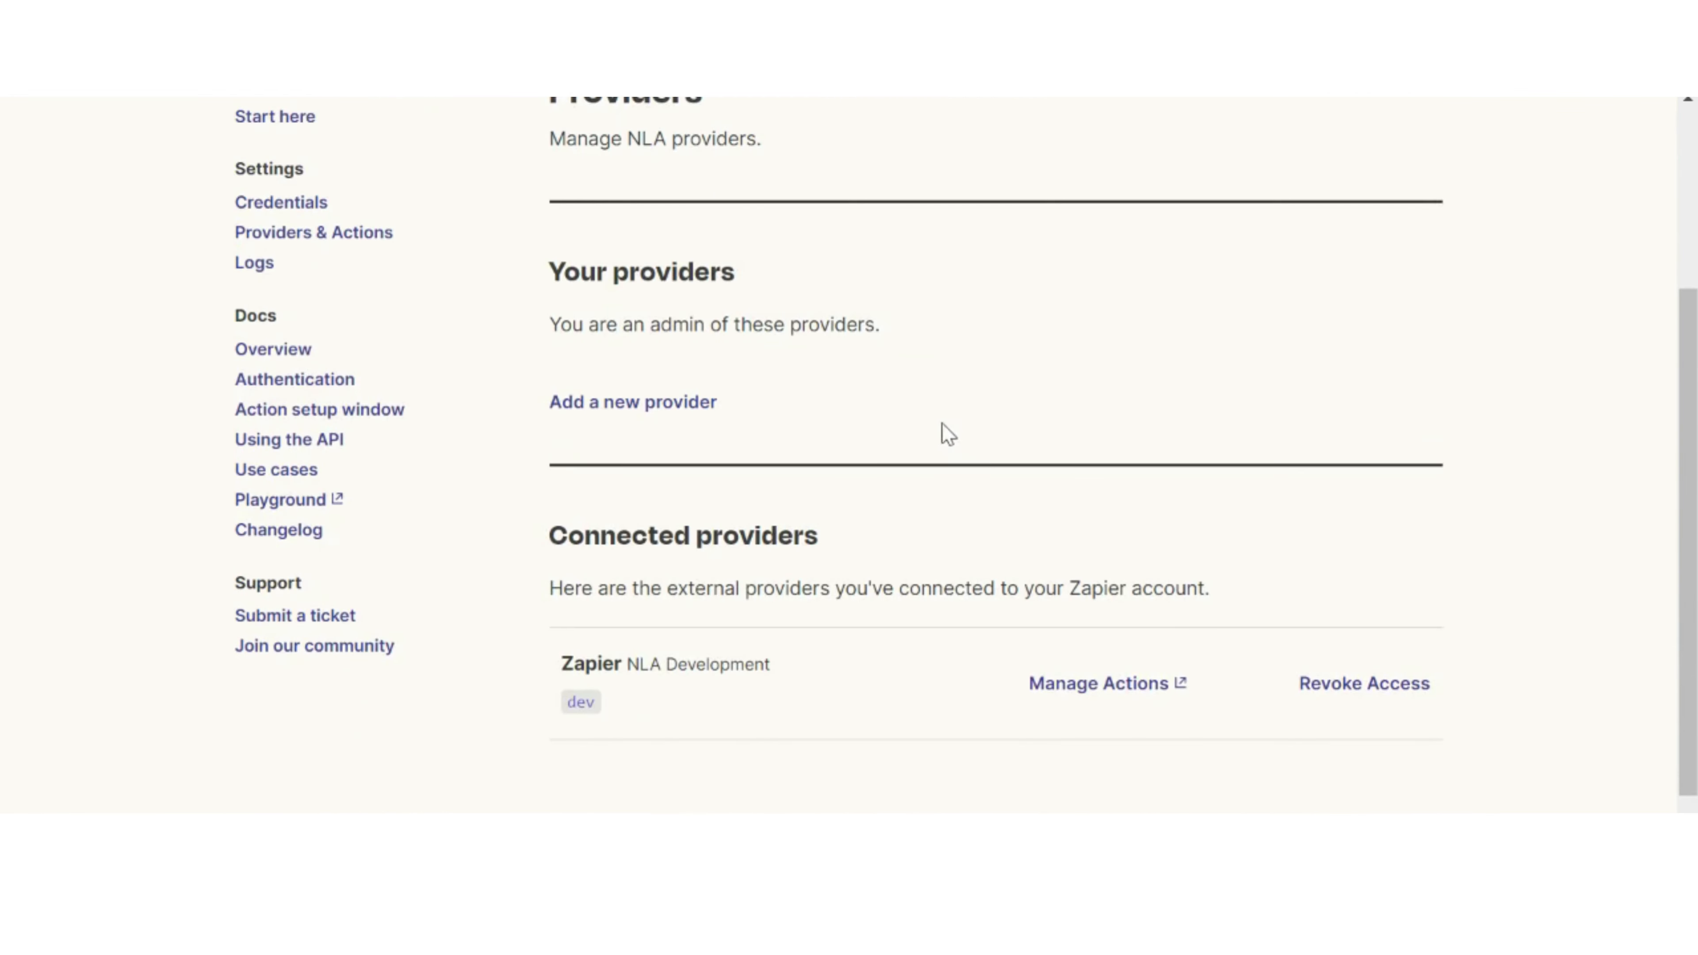
left_click(1094, 689)
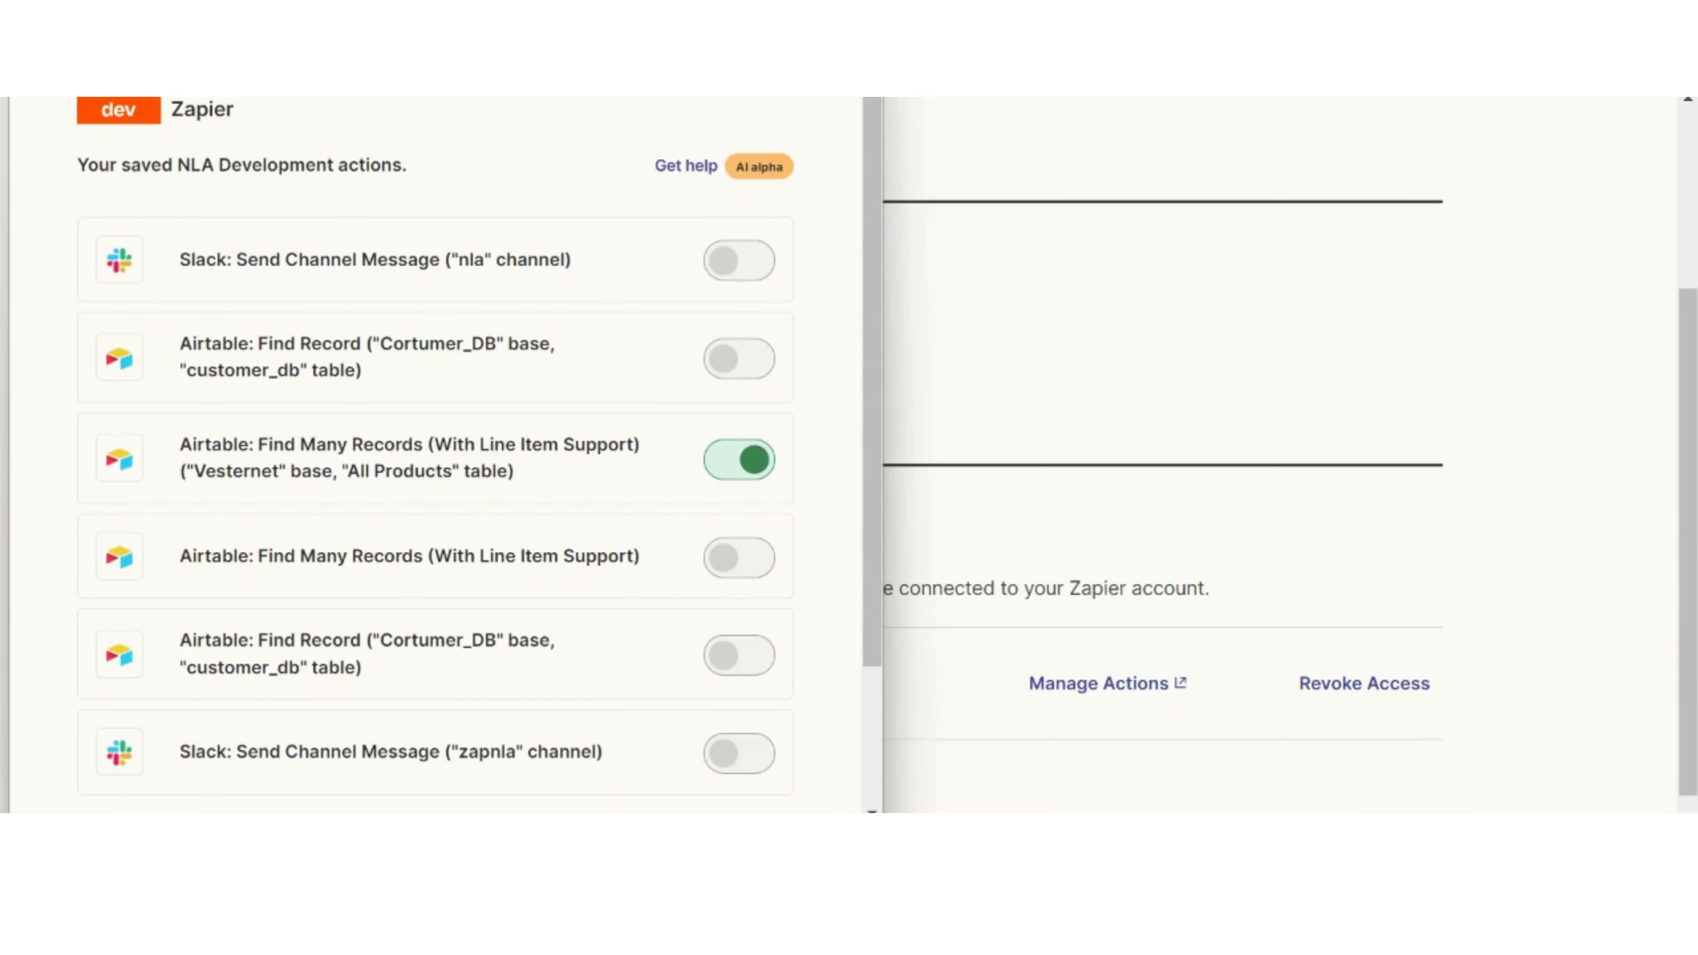
Step: Close the action window, switch to the Cortumer_DB base in Airtable, and look through the records of the customer_db table
key("ctrl+w")
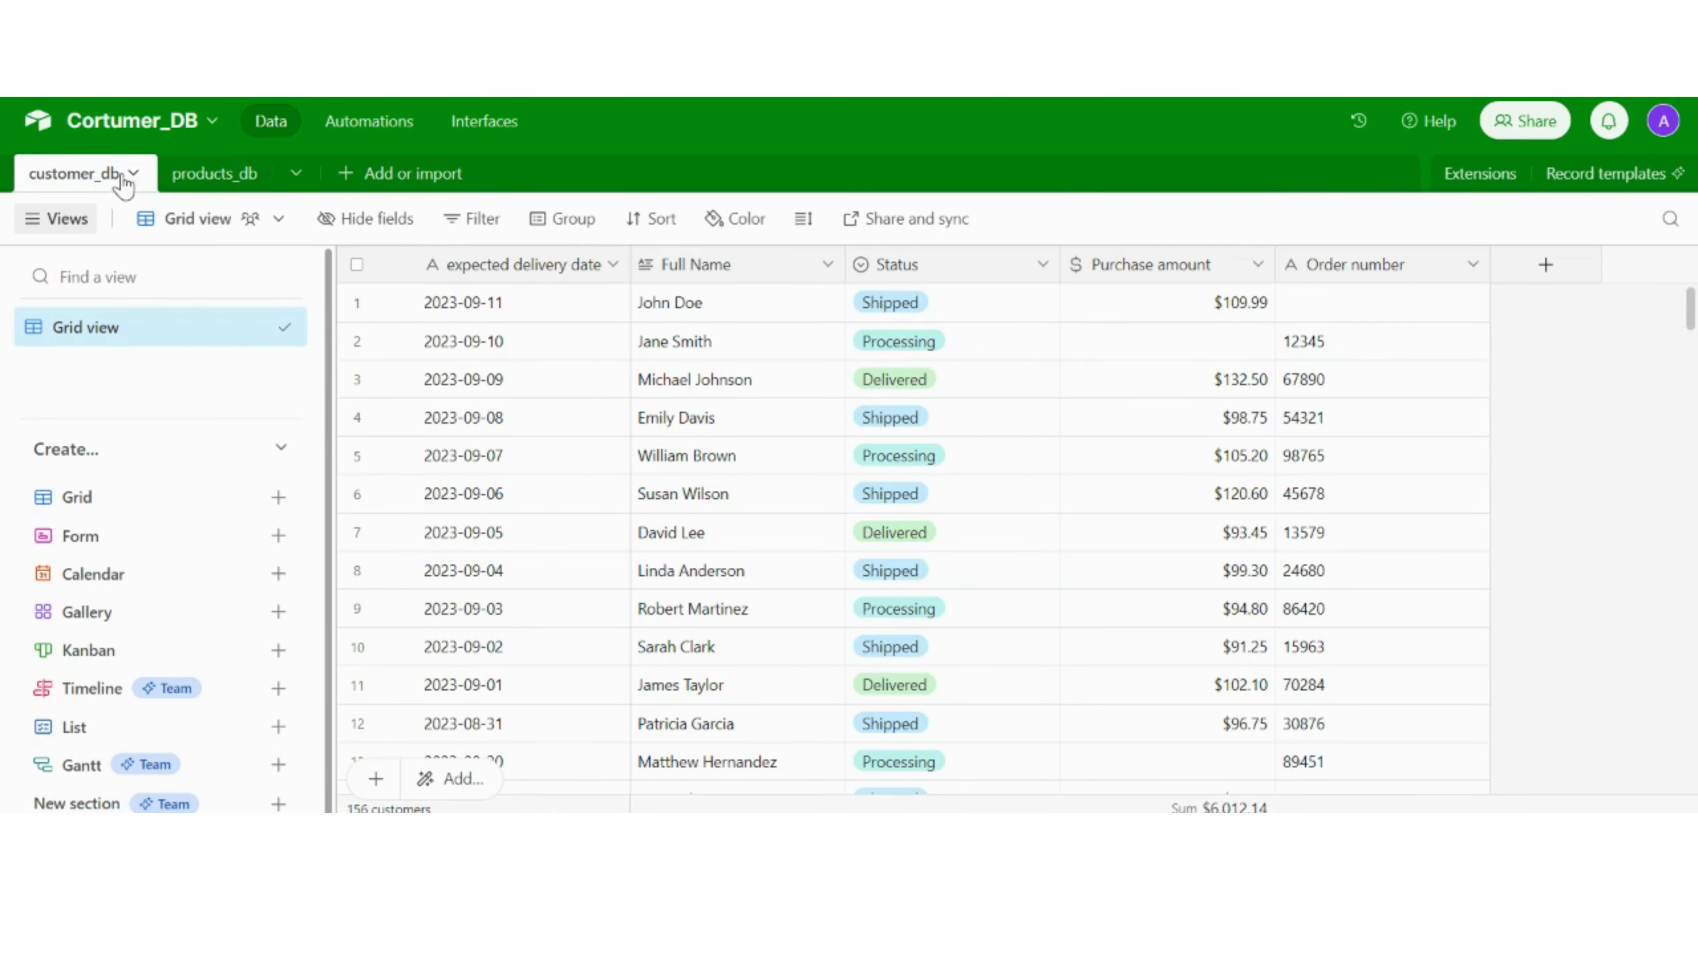
scroll(692, 333, "down", 15)
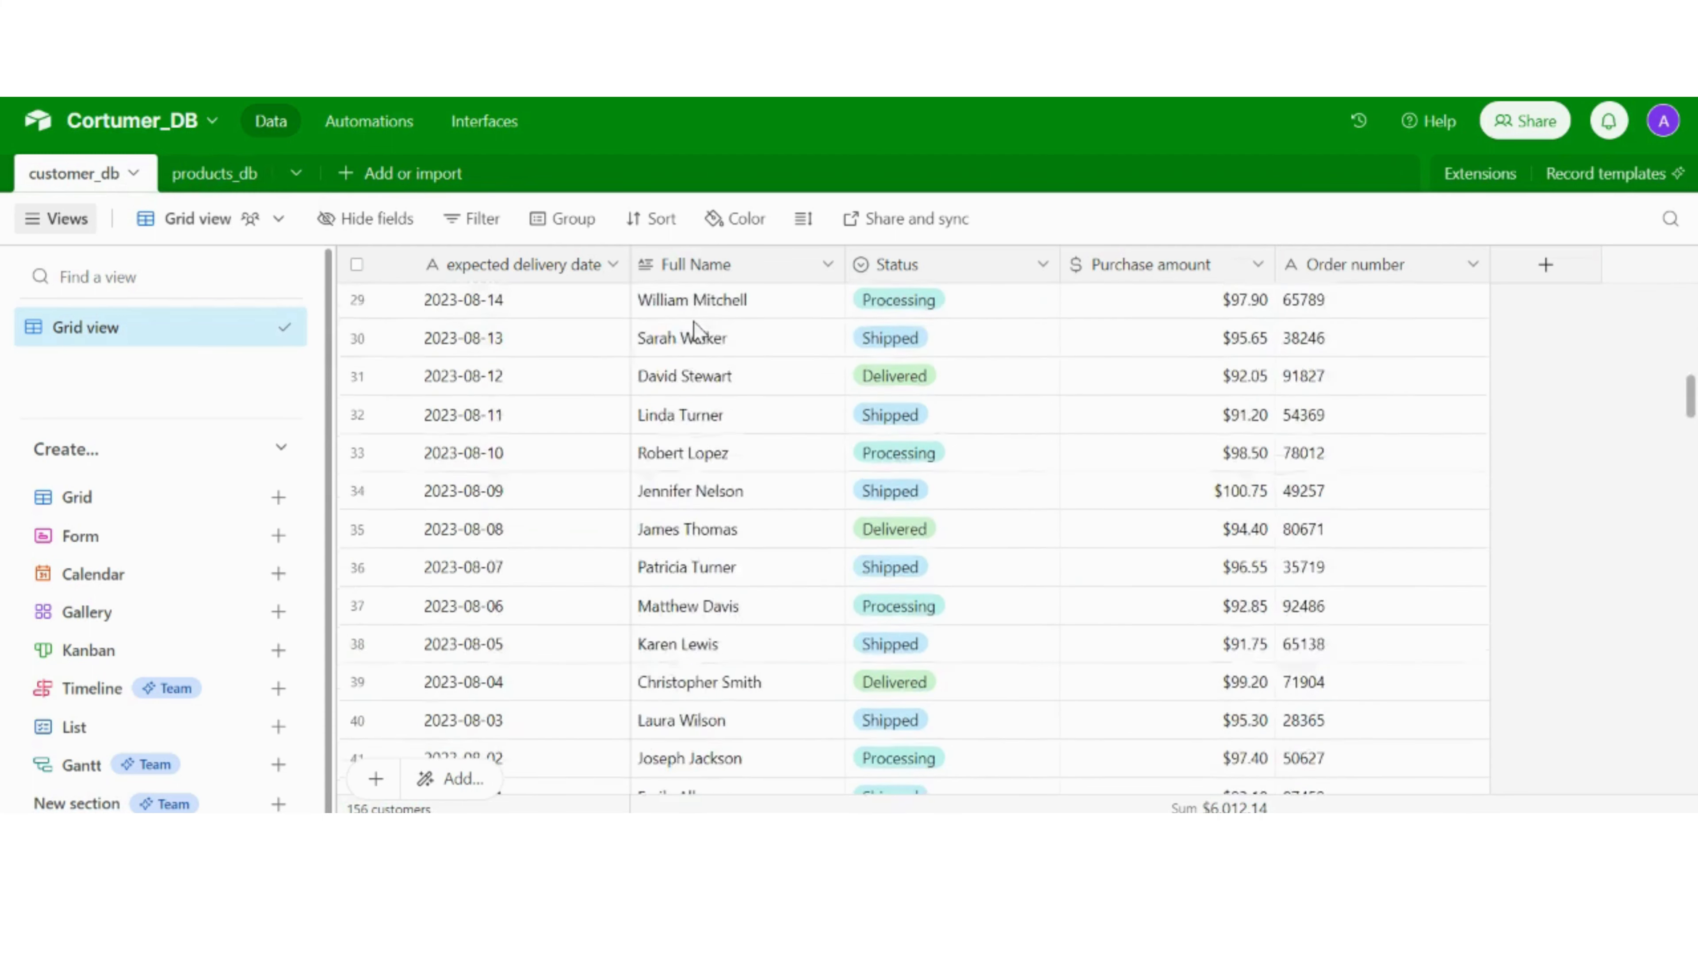
scroll(695, 328, "up", 15)
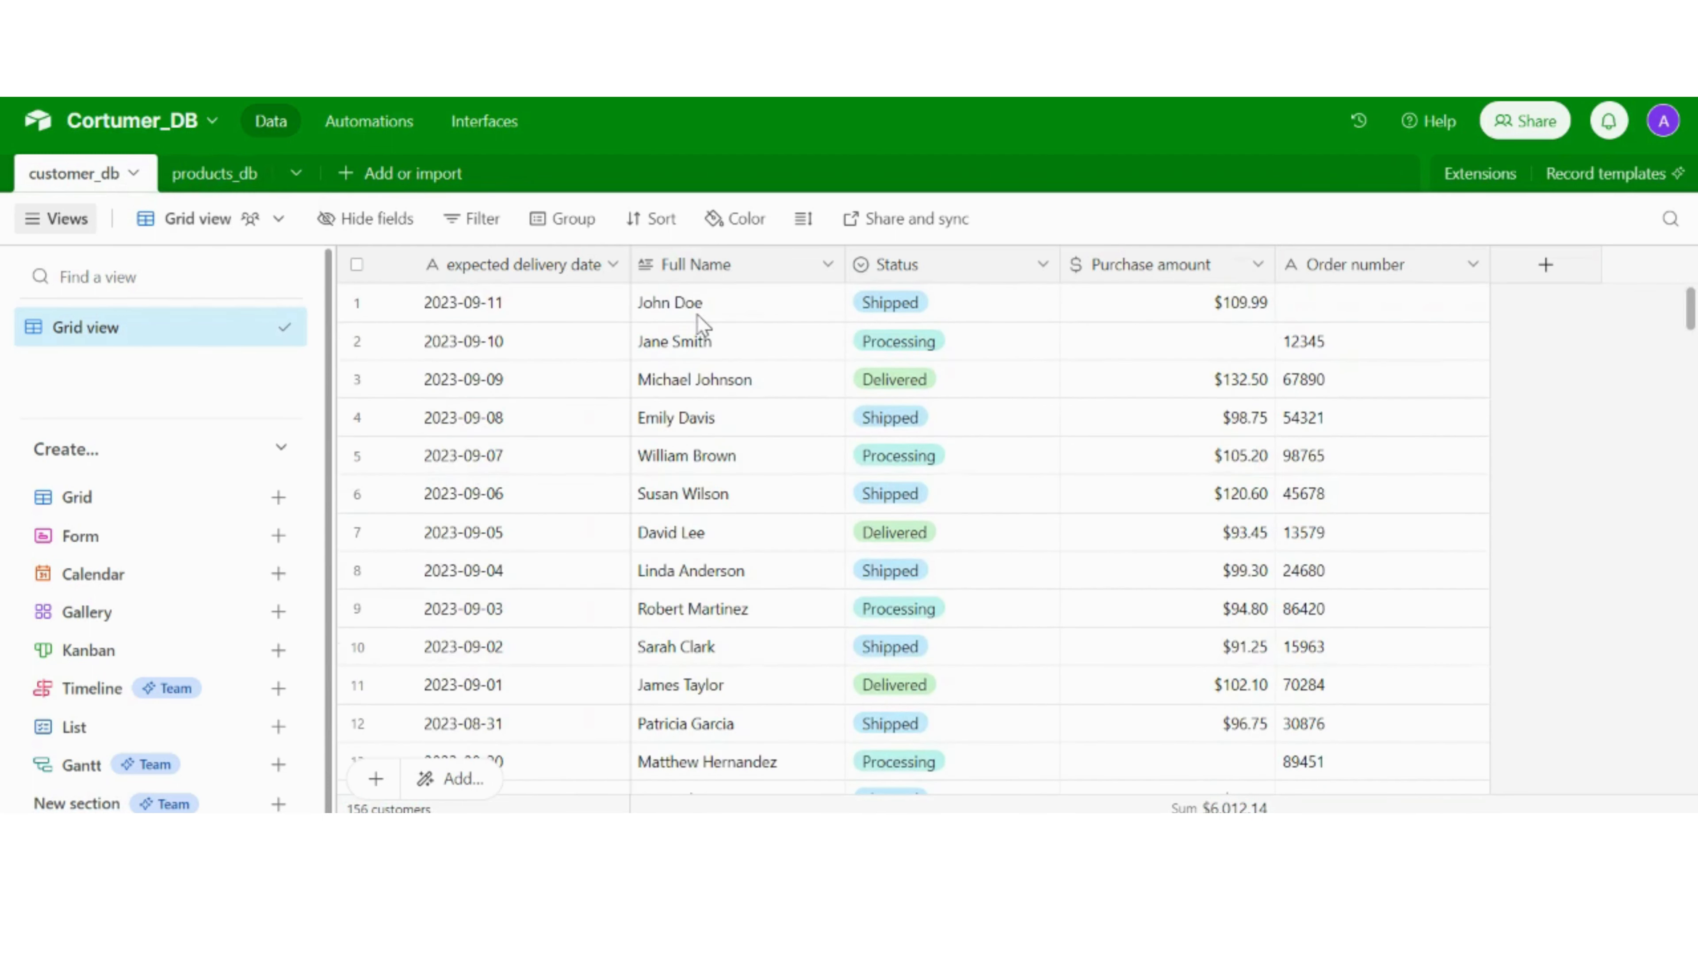
scroll(736, 355, "down", 10)
scroll(733, 358, "up", 10)
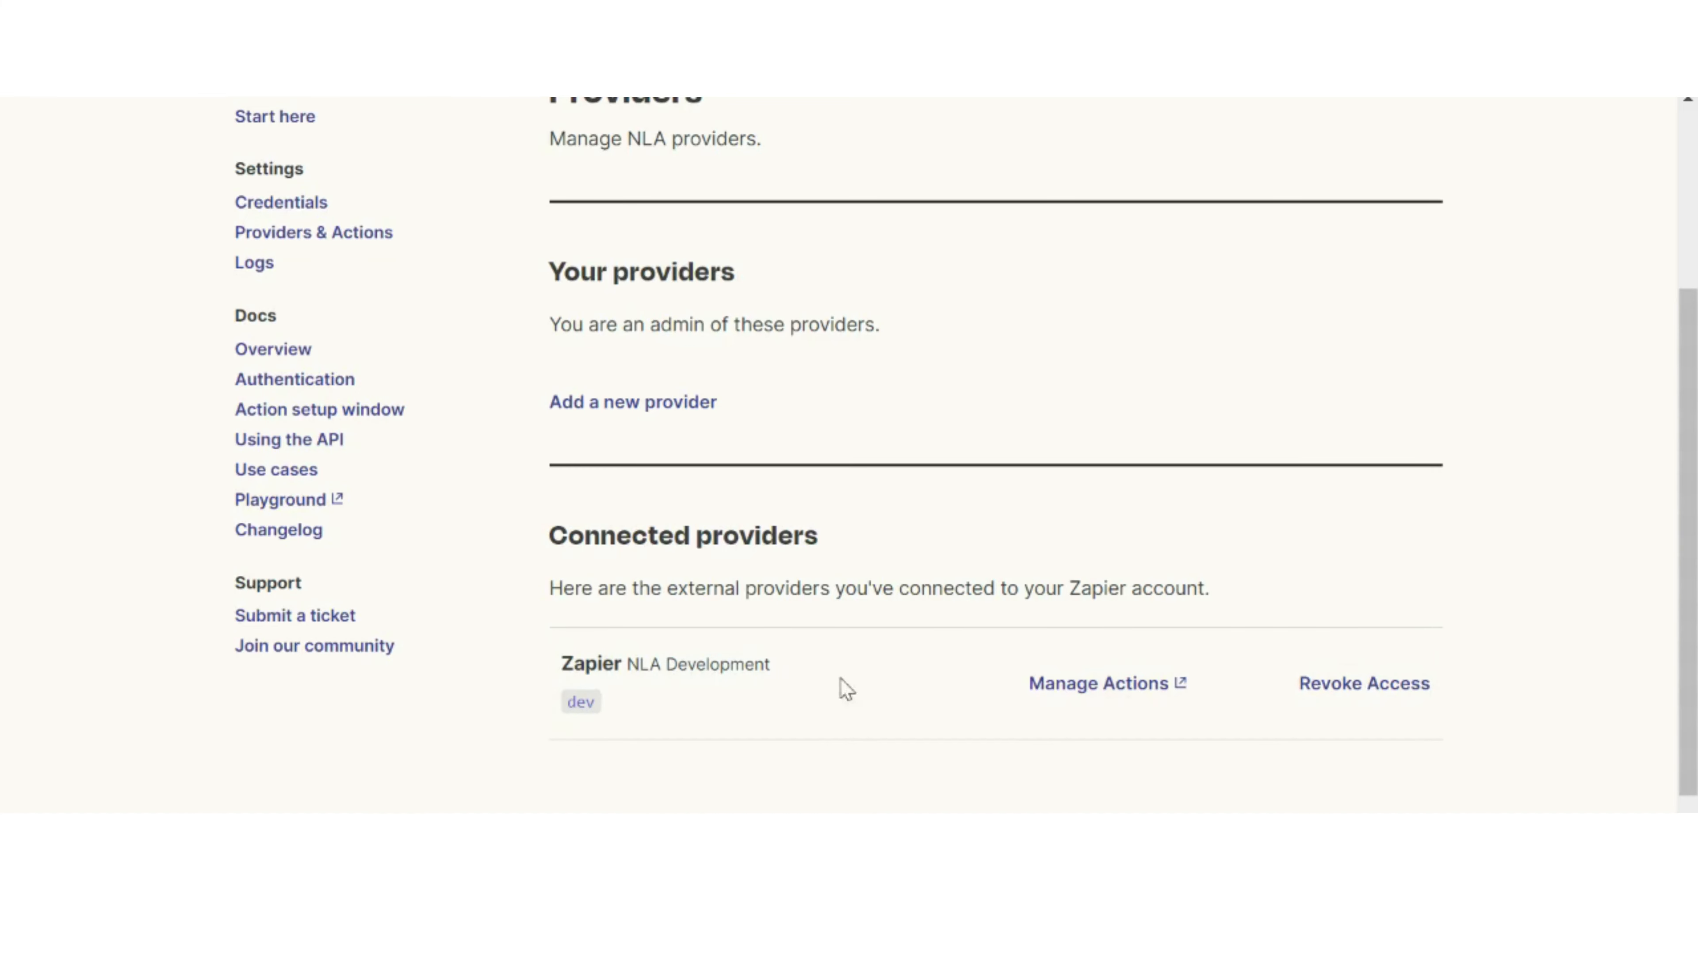
Step: Reopen action management for the Zapier NLA Development provider and turn off the Airtable action for the "Vesternet" base's "All Products" table
left_click(1103, 709)
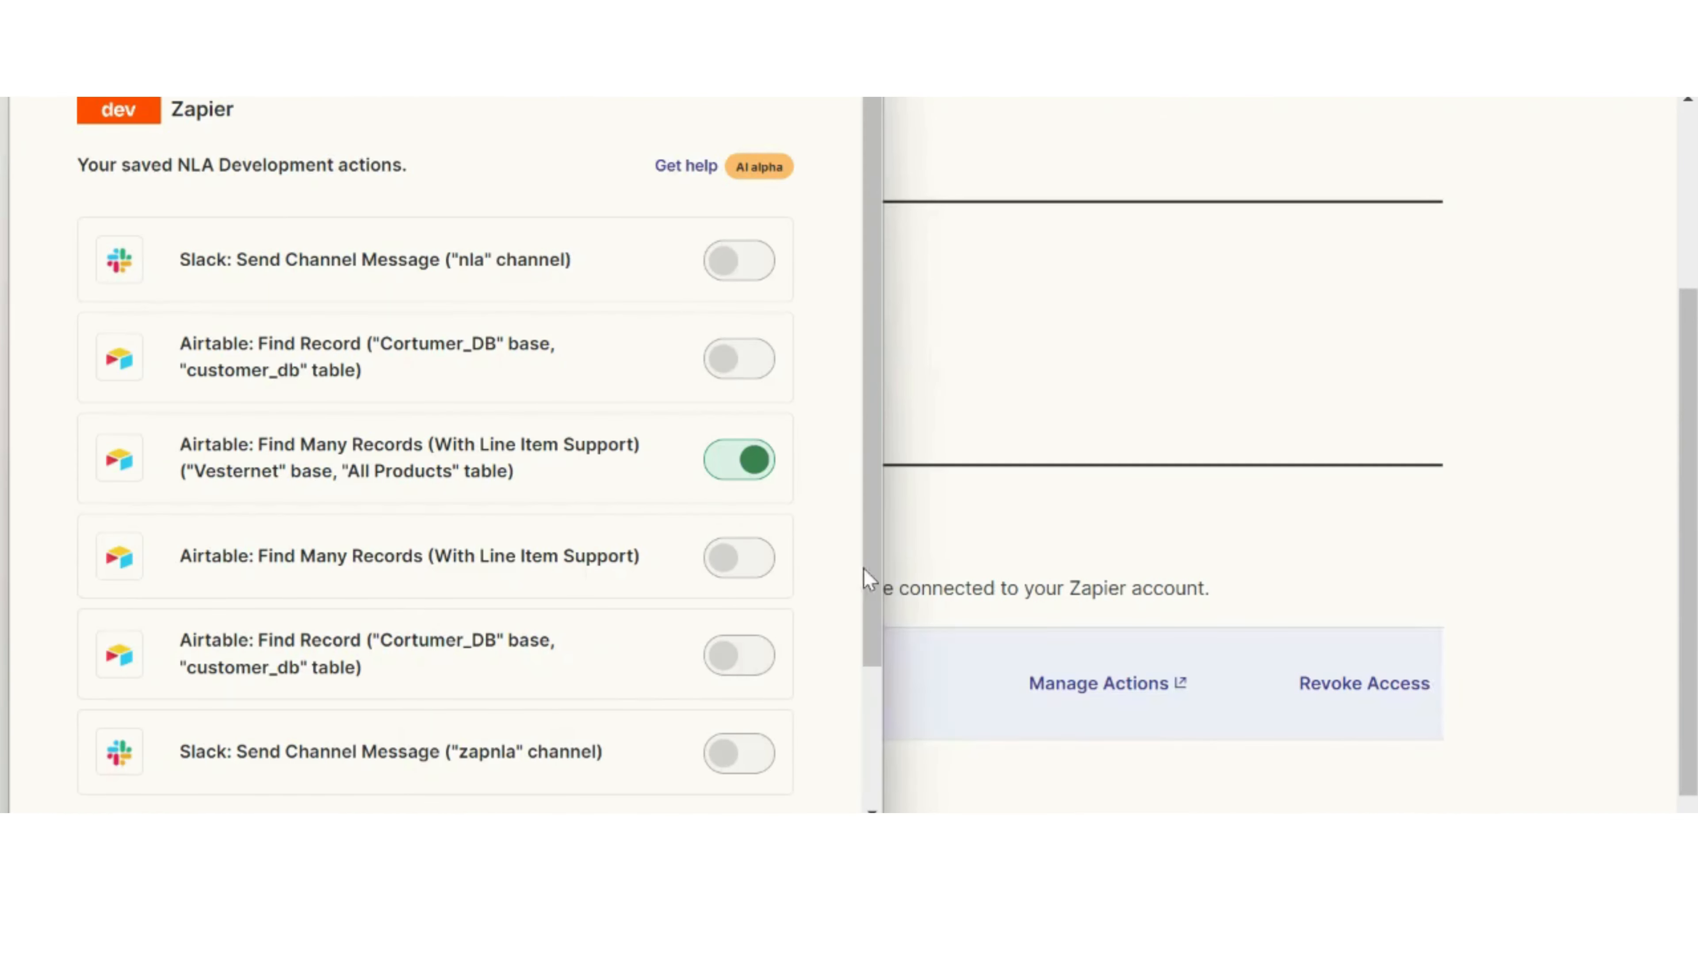
left_click(748, 483)
scroll(596, 475, "down", 3)
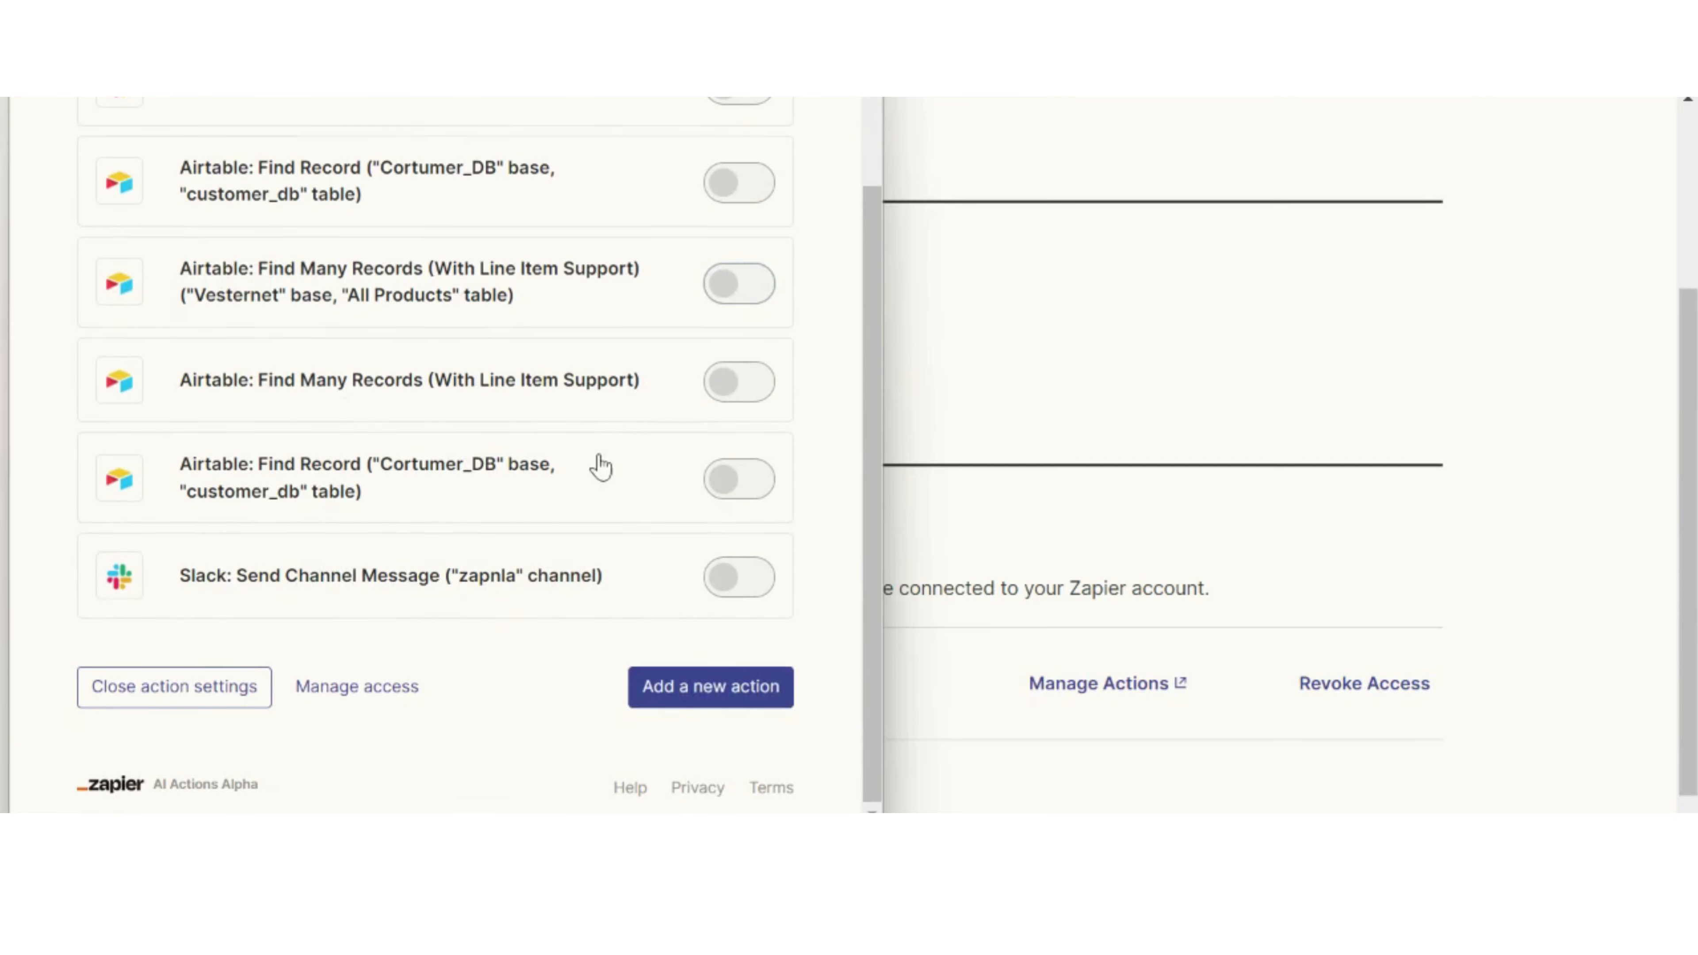
Step: Add a new action, search for "find a row in Airtable", and choose Airtable: Find Record
left_click(701, 686)
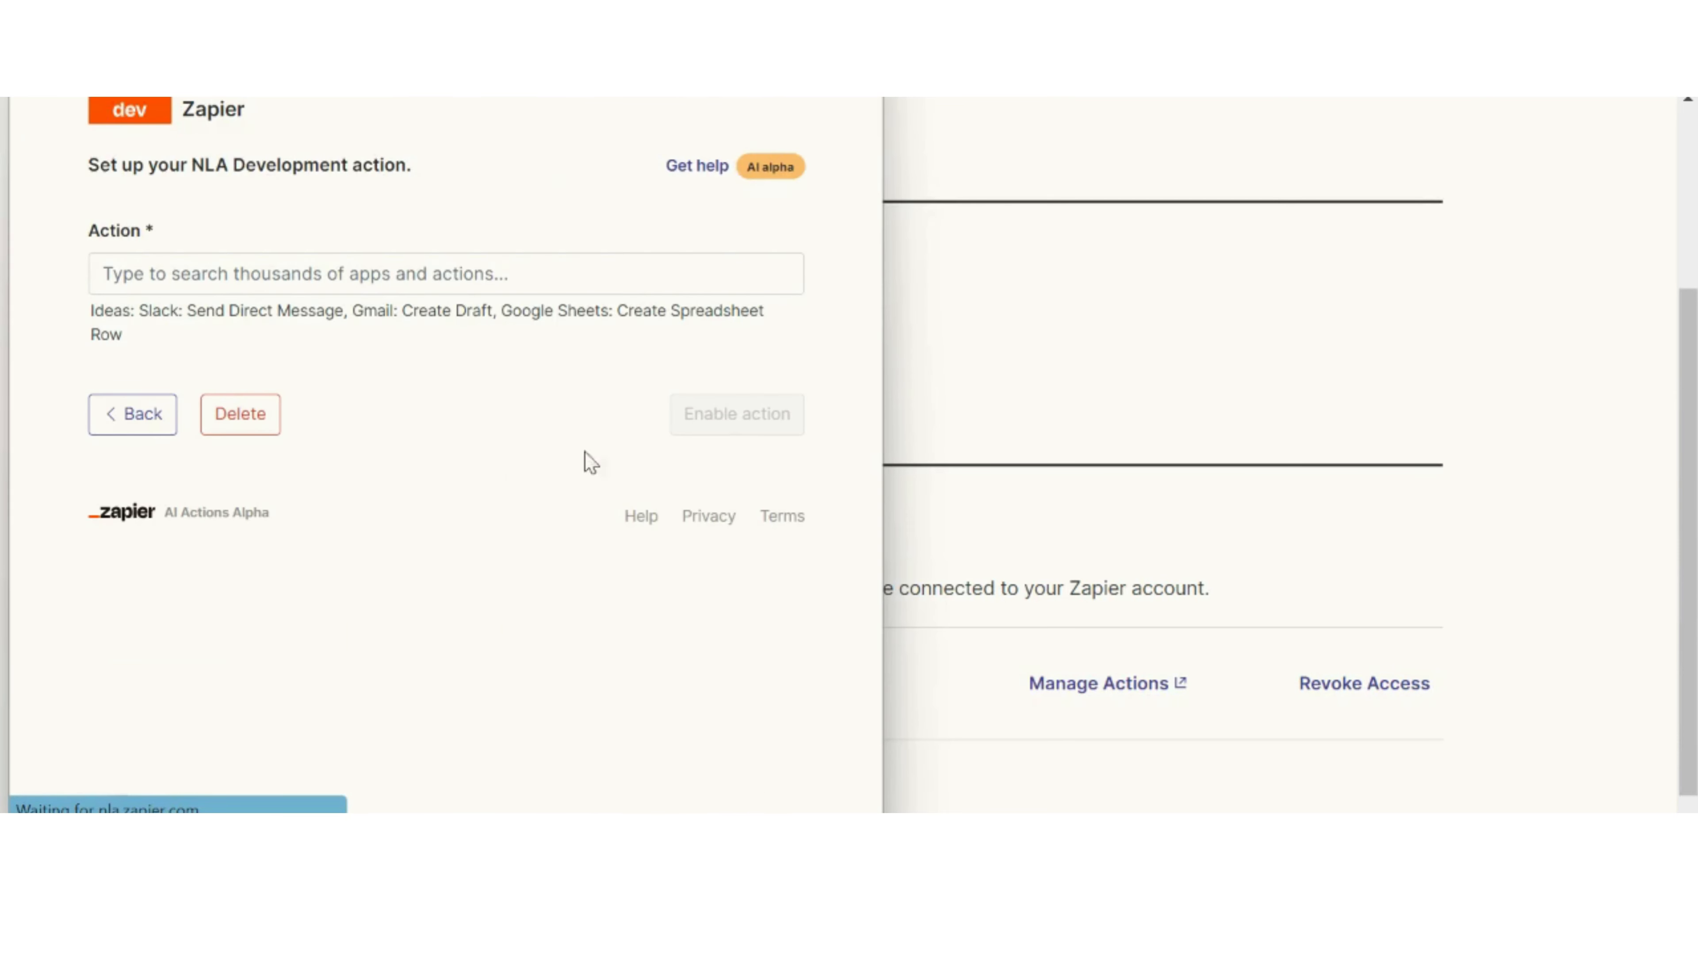
left_click(321, 271)
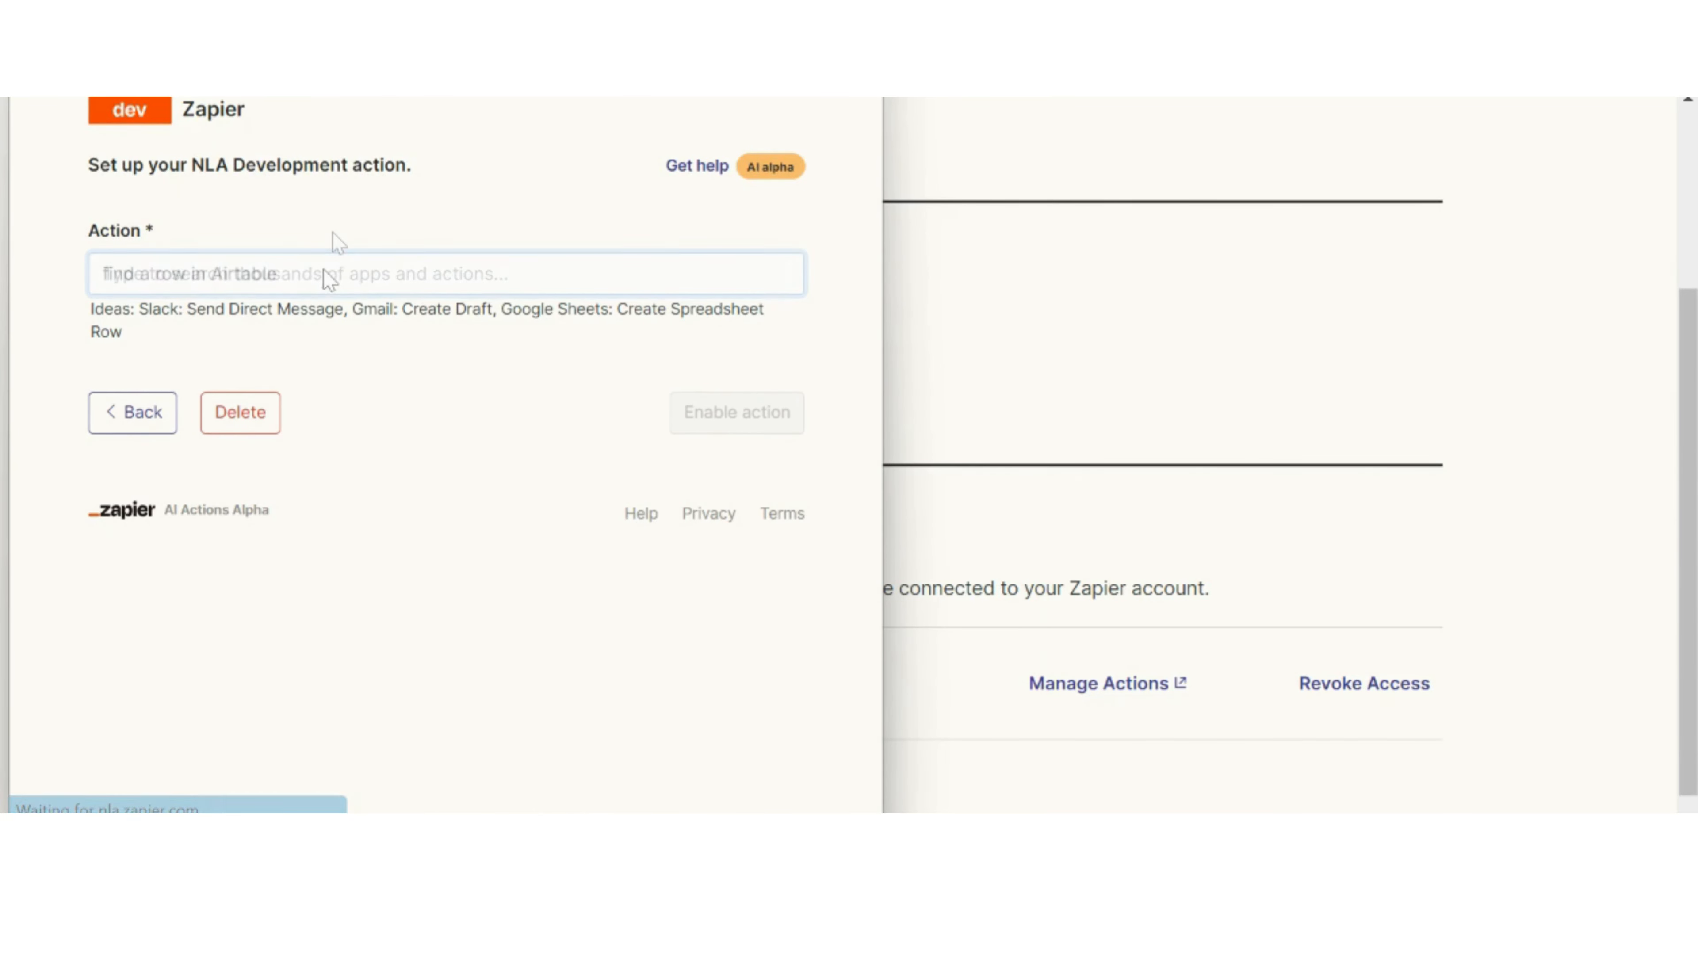
type("find a row in Airtable")
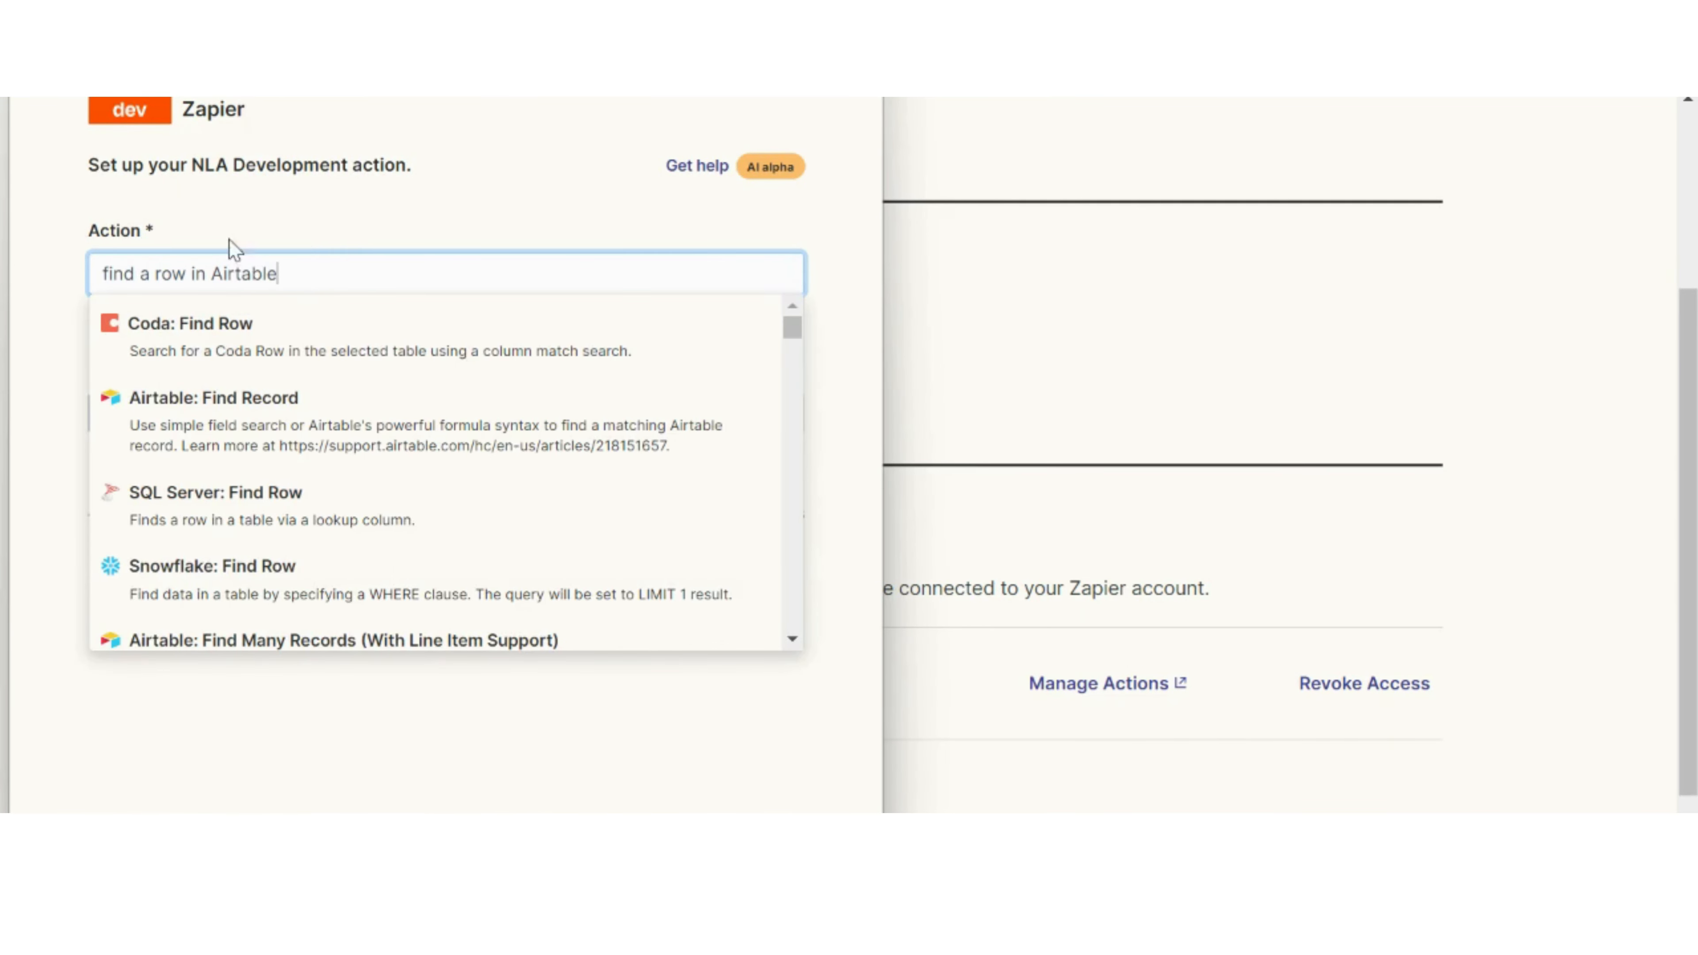
left_click(211, 422)
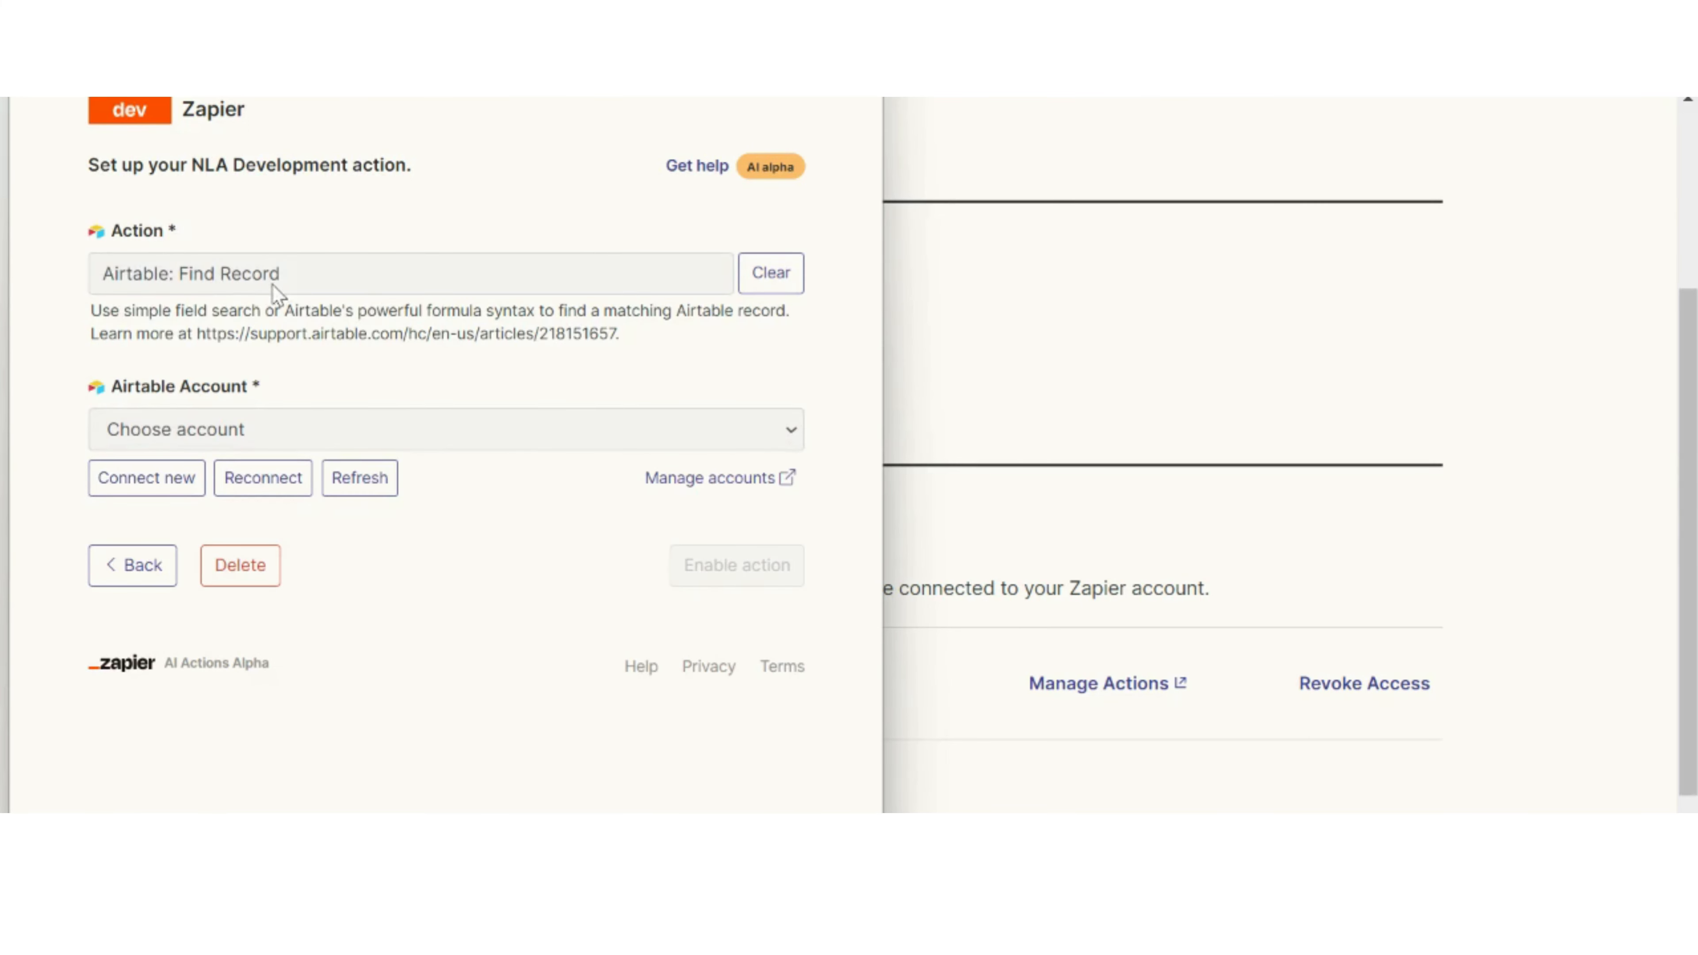
Step: Choose the connected Airtable account for the action and set the base to Cortumer_DB
left_click(719, 434)
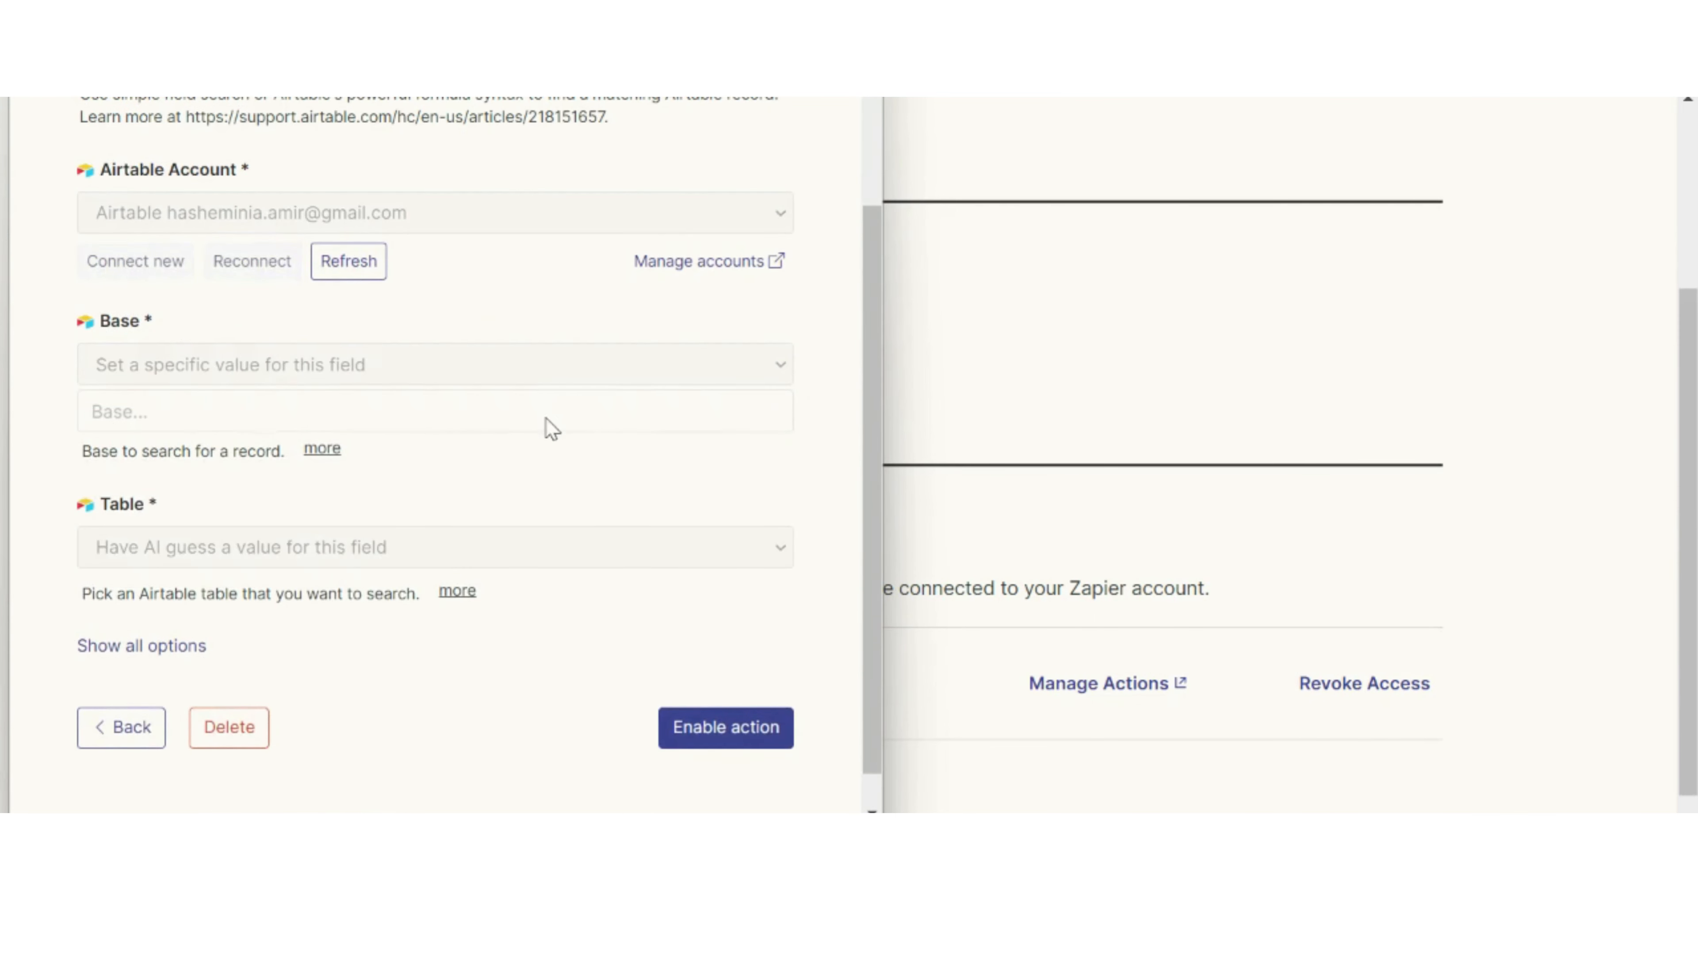
left_click(547, 418)
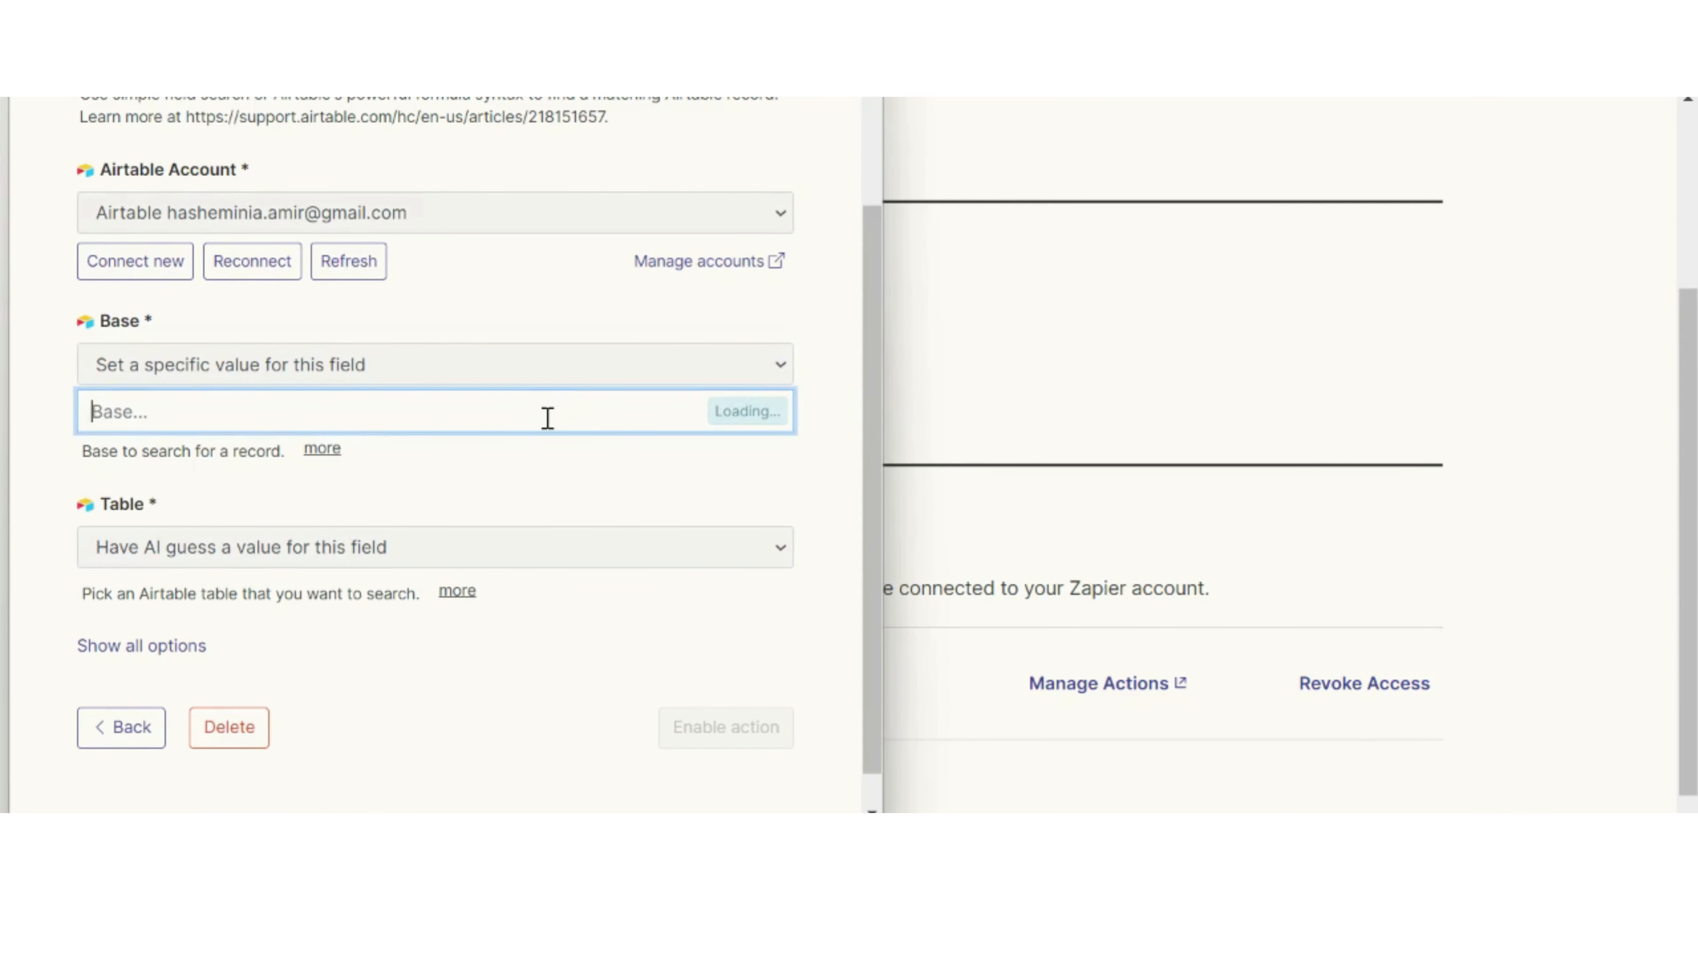
left_click(477, 448)
scroll(477, 500, "down", 1)
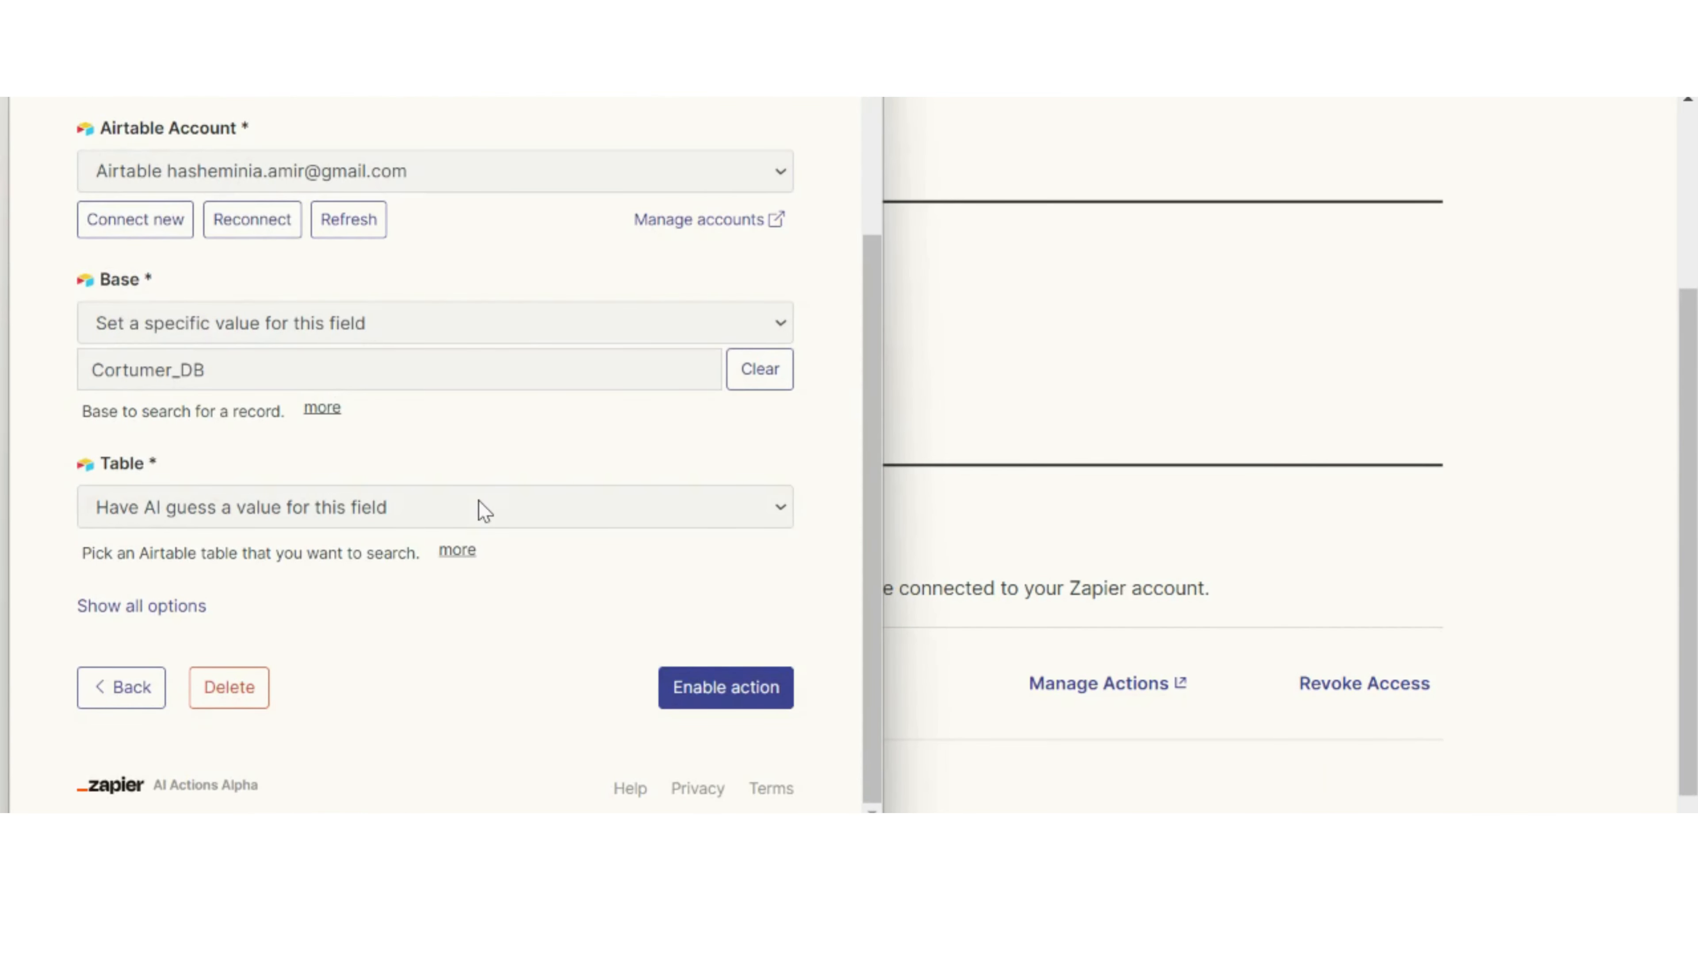
Step: Set the action's Table to a specific value and choose customer_db
left_click(769, 512)
left_click(163, 582)
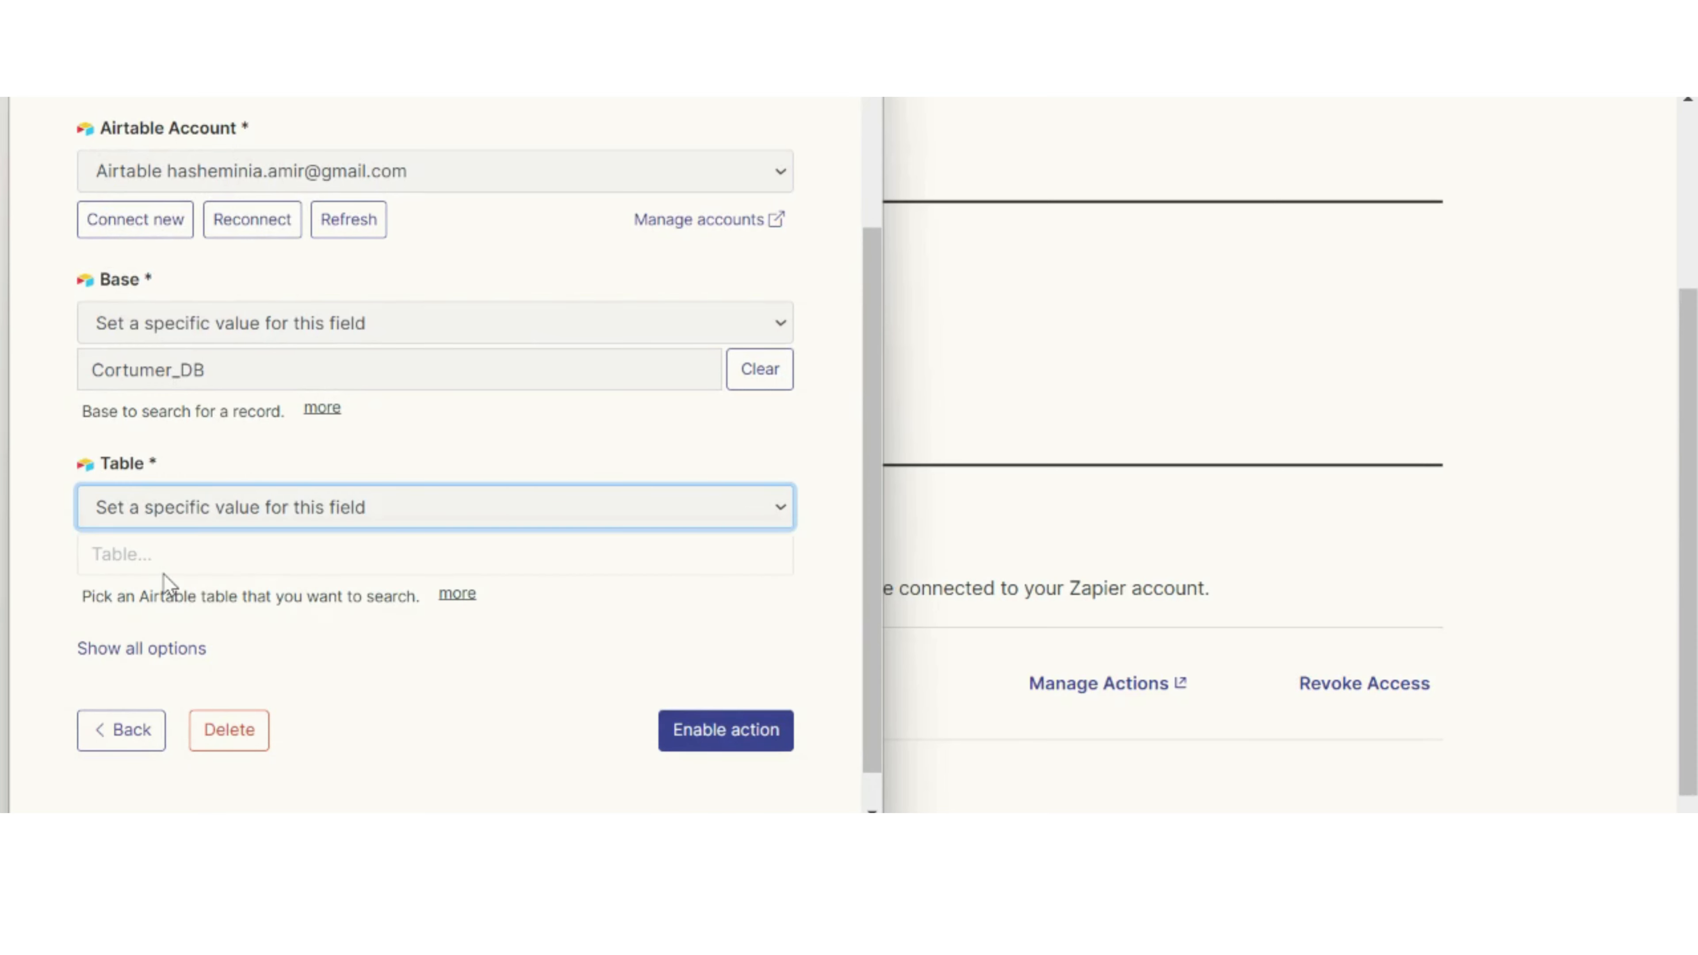
left_click(283, 566)
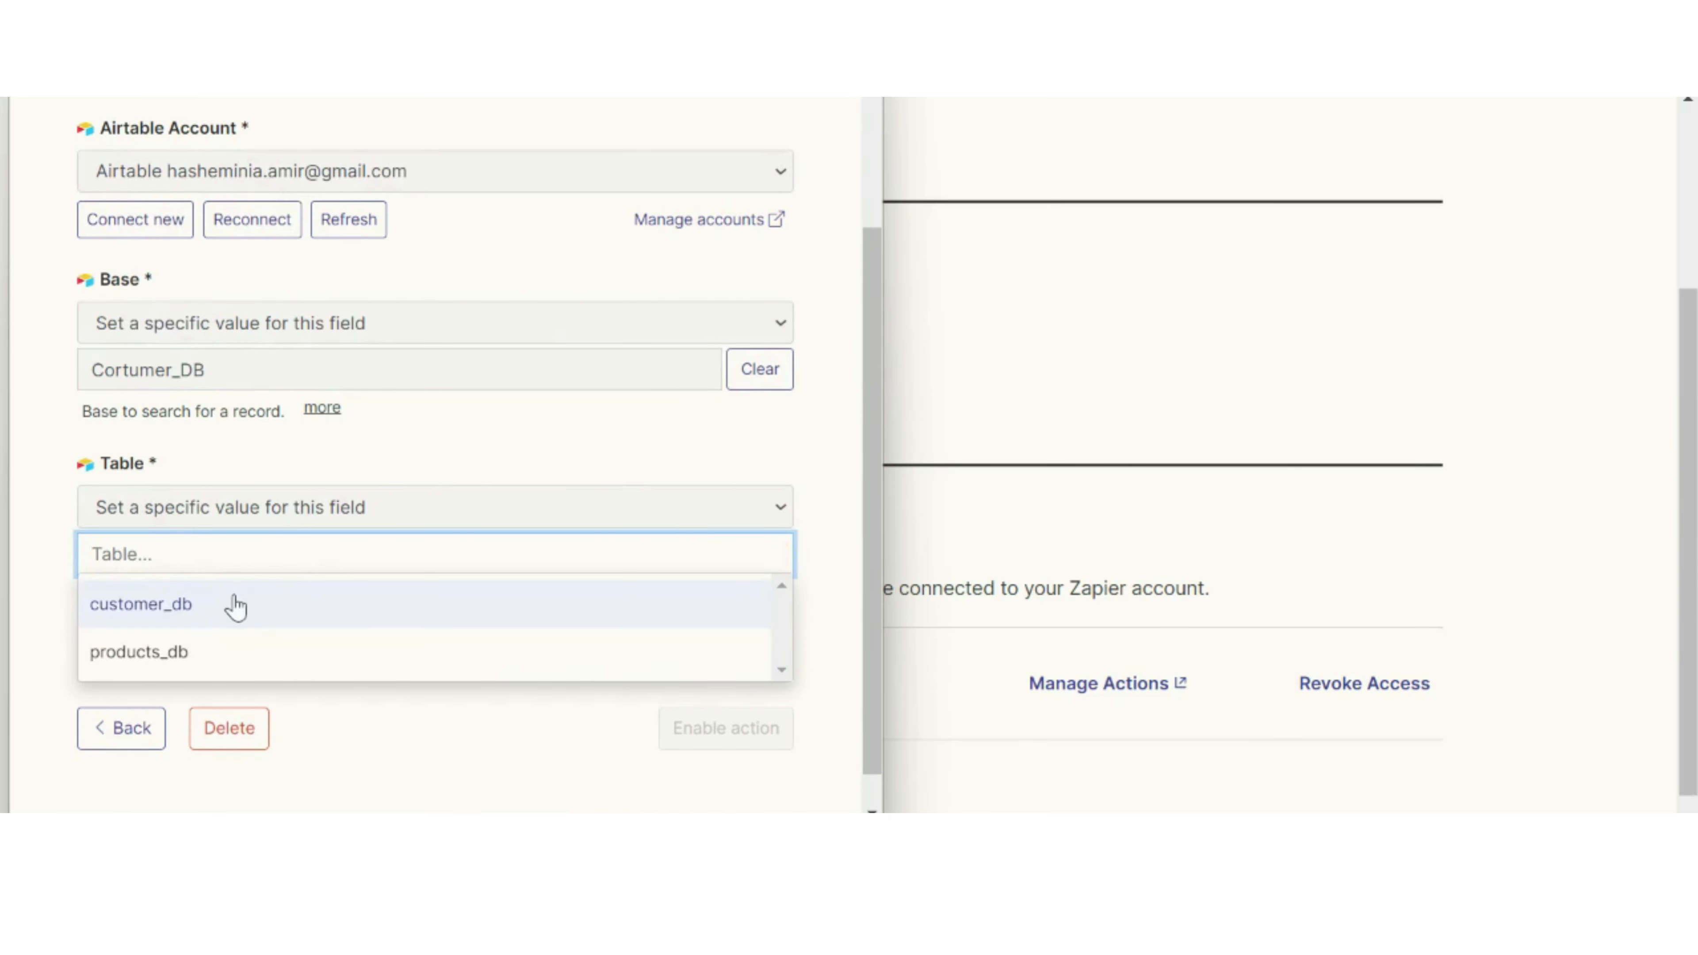
left_click(235, 604)
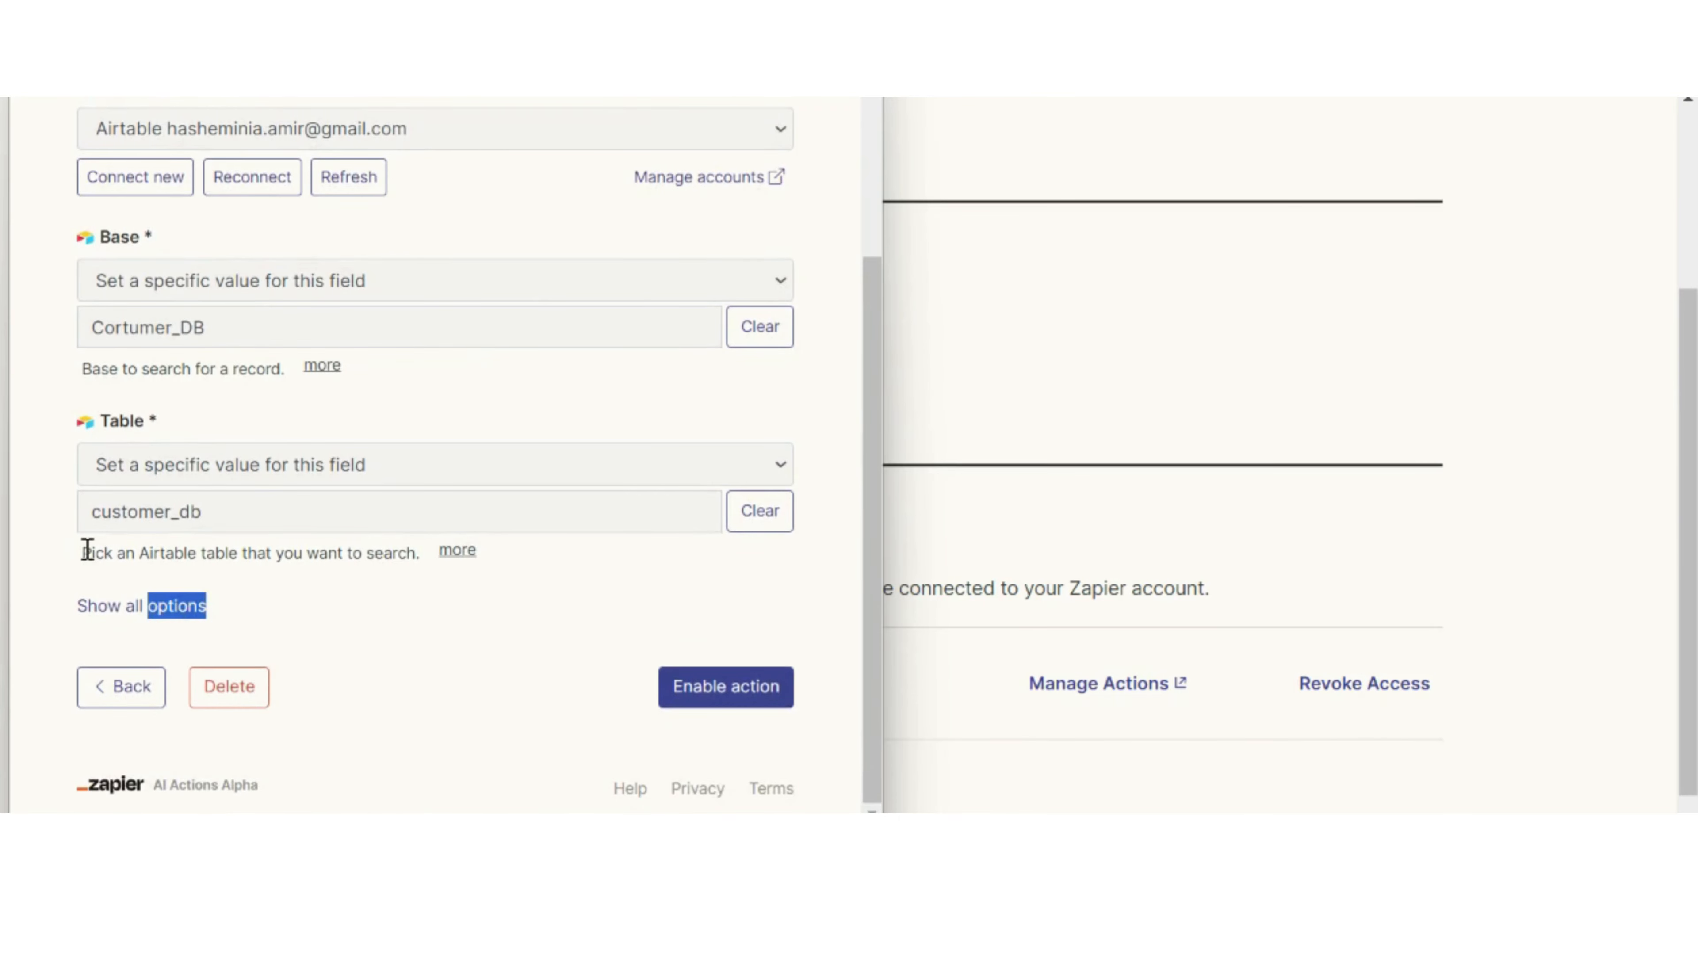
Step: Reveal all options of the action and set Search by Field and Search Value to "Have AI guess a value for this field"
left_click(110, 608)
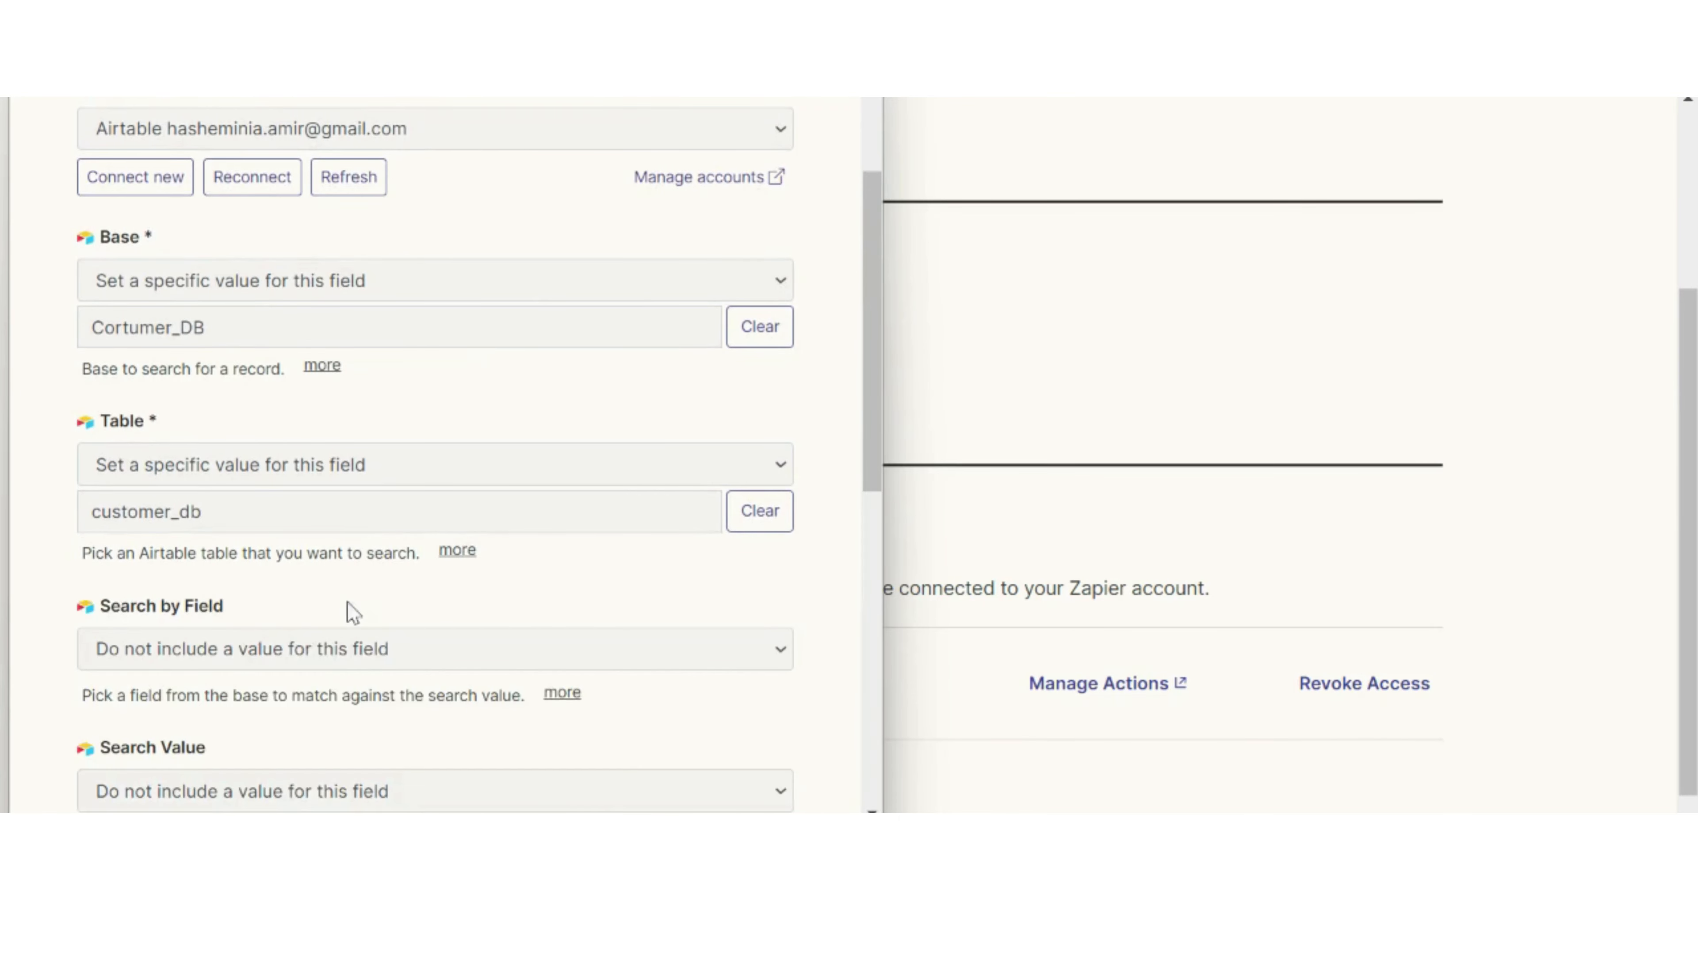
scroll(347, 601, "down", 4)
left_click(337, 386)
left_click(300, 458)
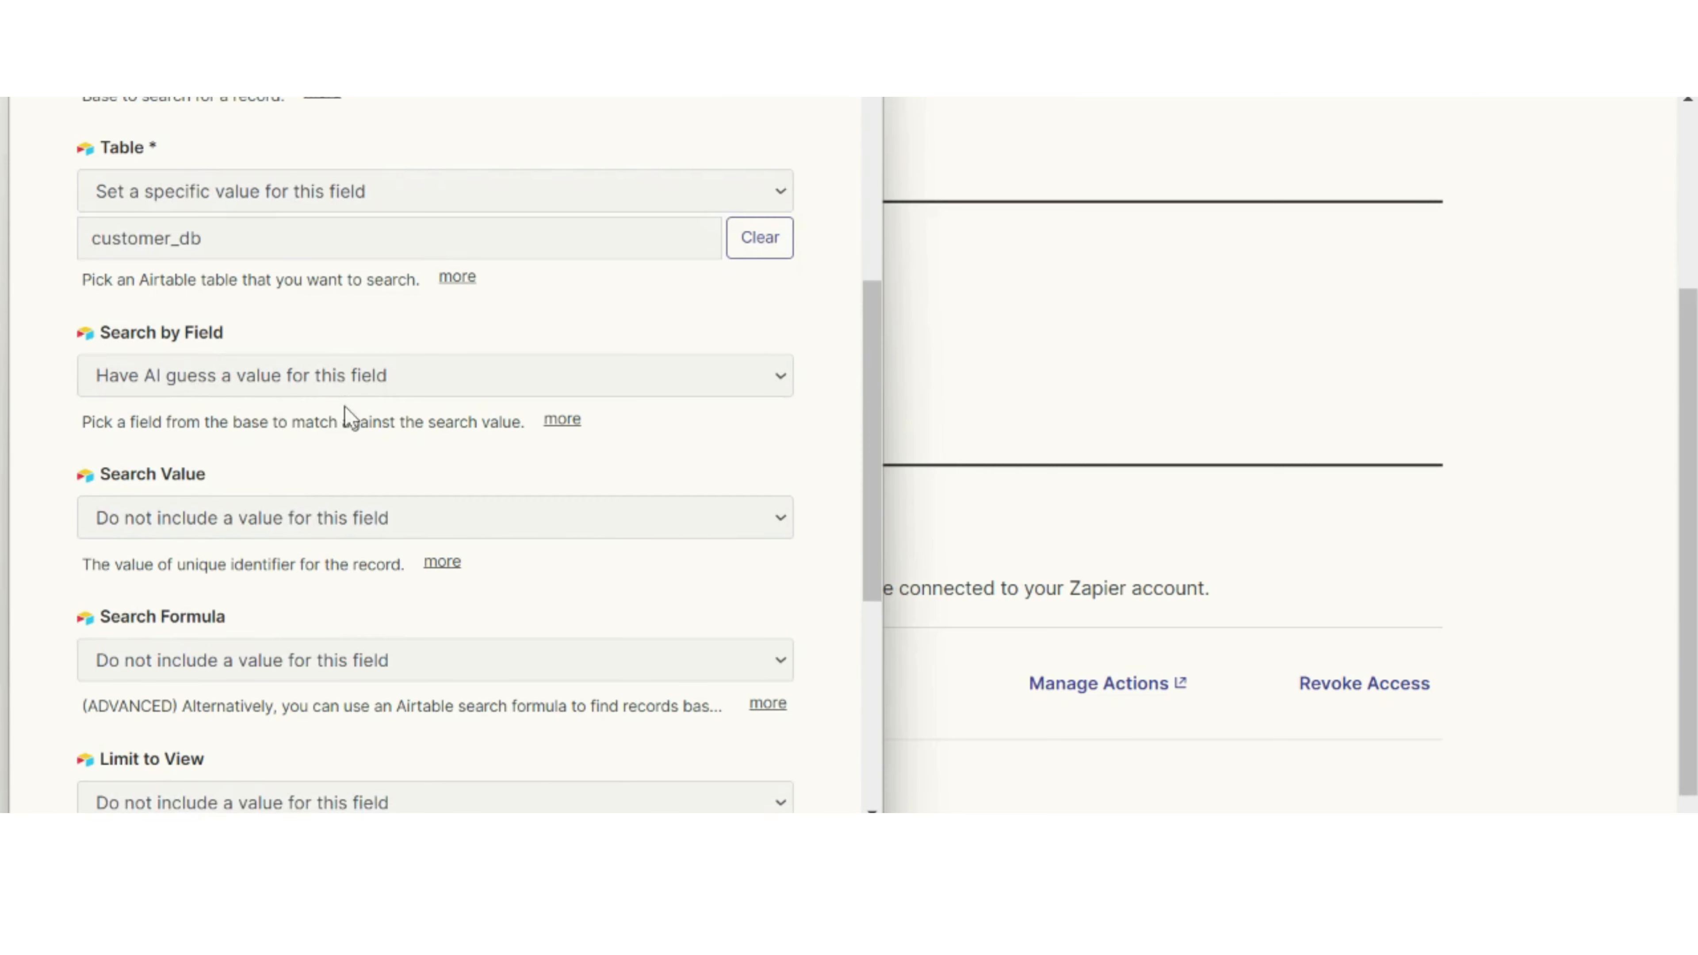
scroll(345, 406, "down", 2)
left_click(355, 391)
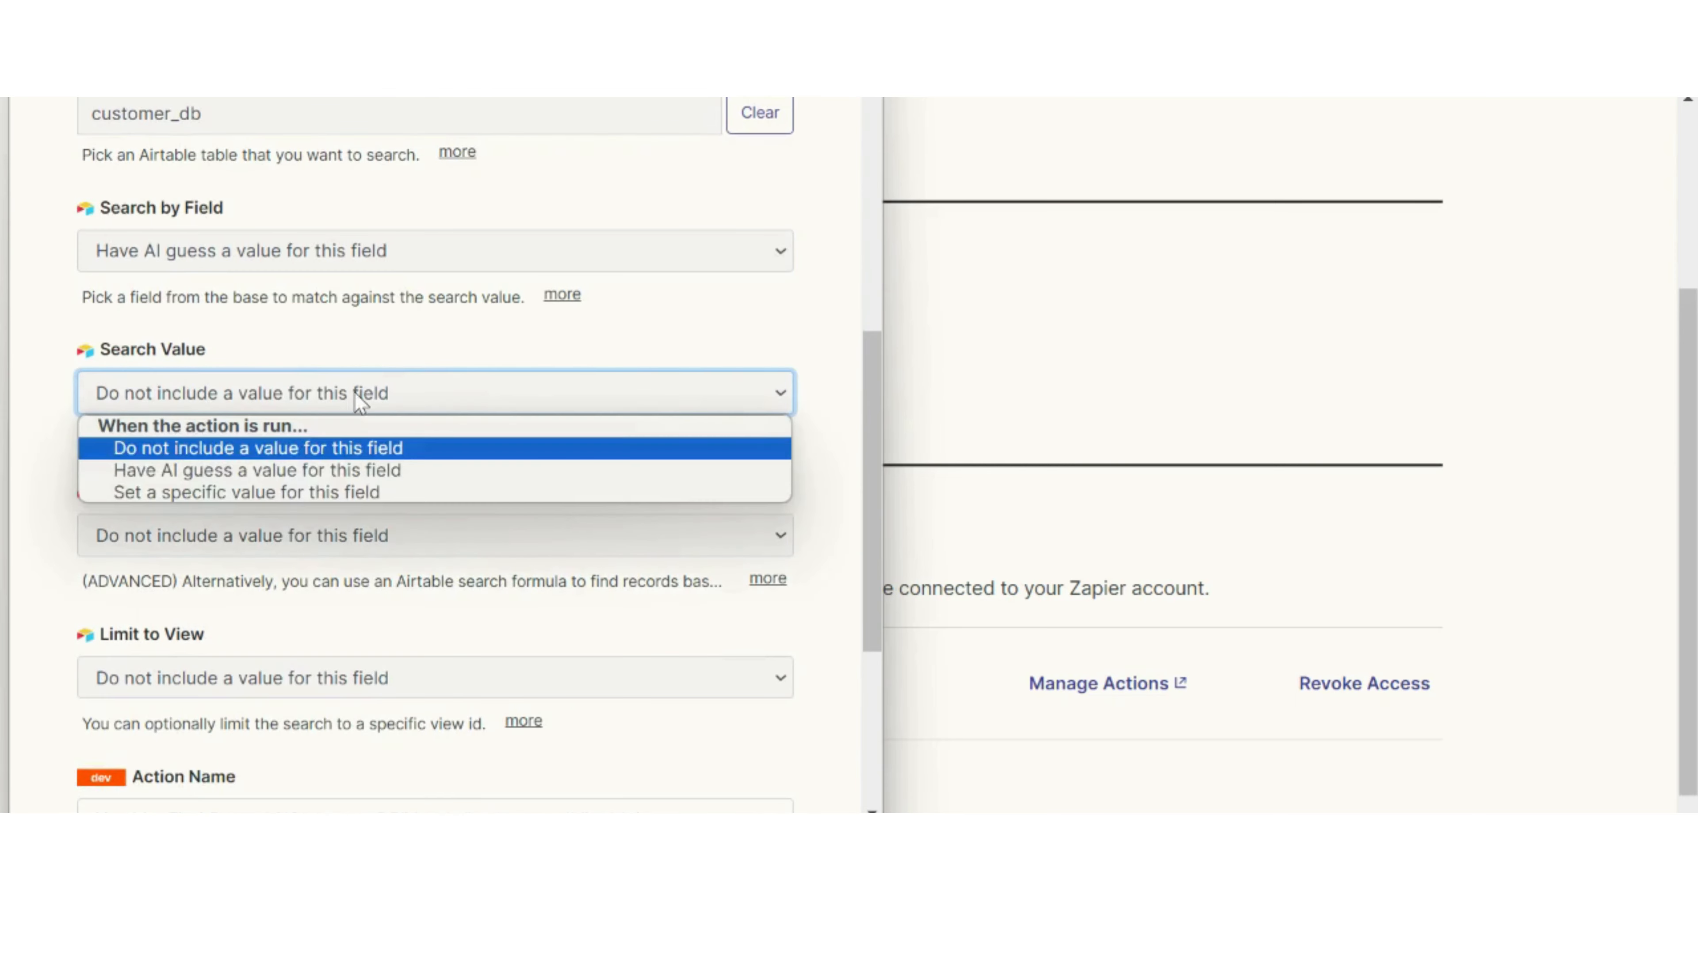
left_click(251, 477)
Step: Set Search Formula and Limit to View to "Have AI guess a value for this field"
scroll(267, 374, "down", 4)
left_click(272, 269)
left_click(271, 348)
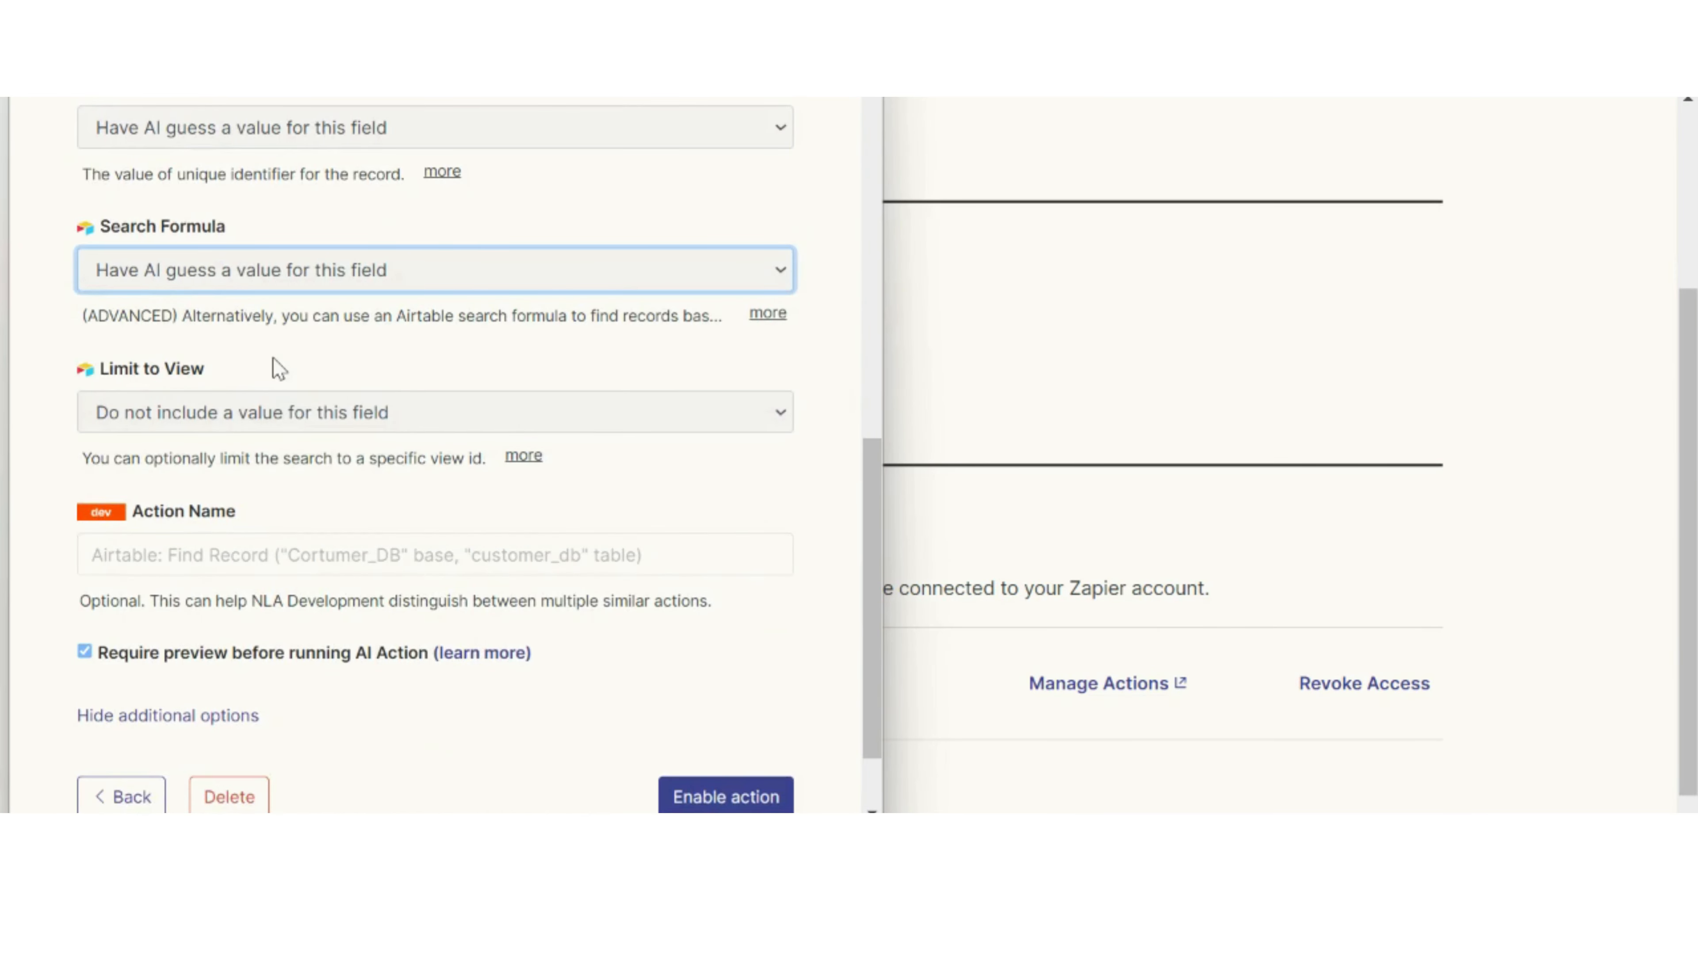
left_click(281, 425)
left_click(295, 492)
Step: Turn off the required preview before running the AI action, enable the action, and close the action settings
scroll(281, 485, "down", 2)
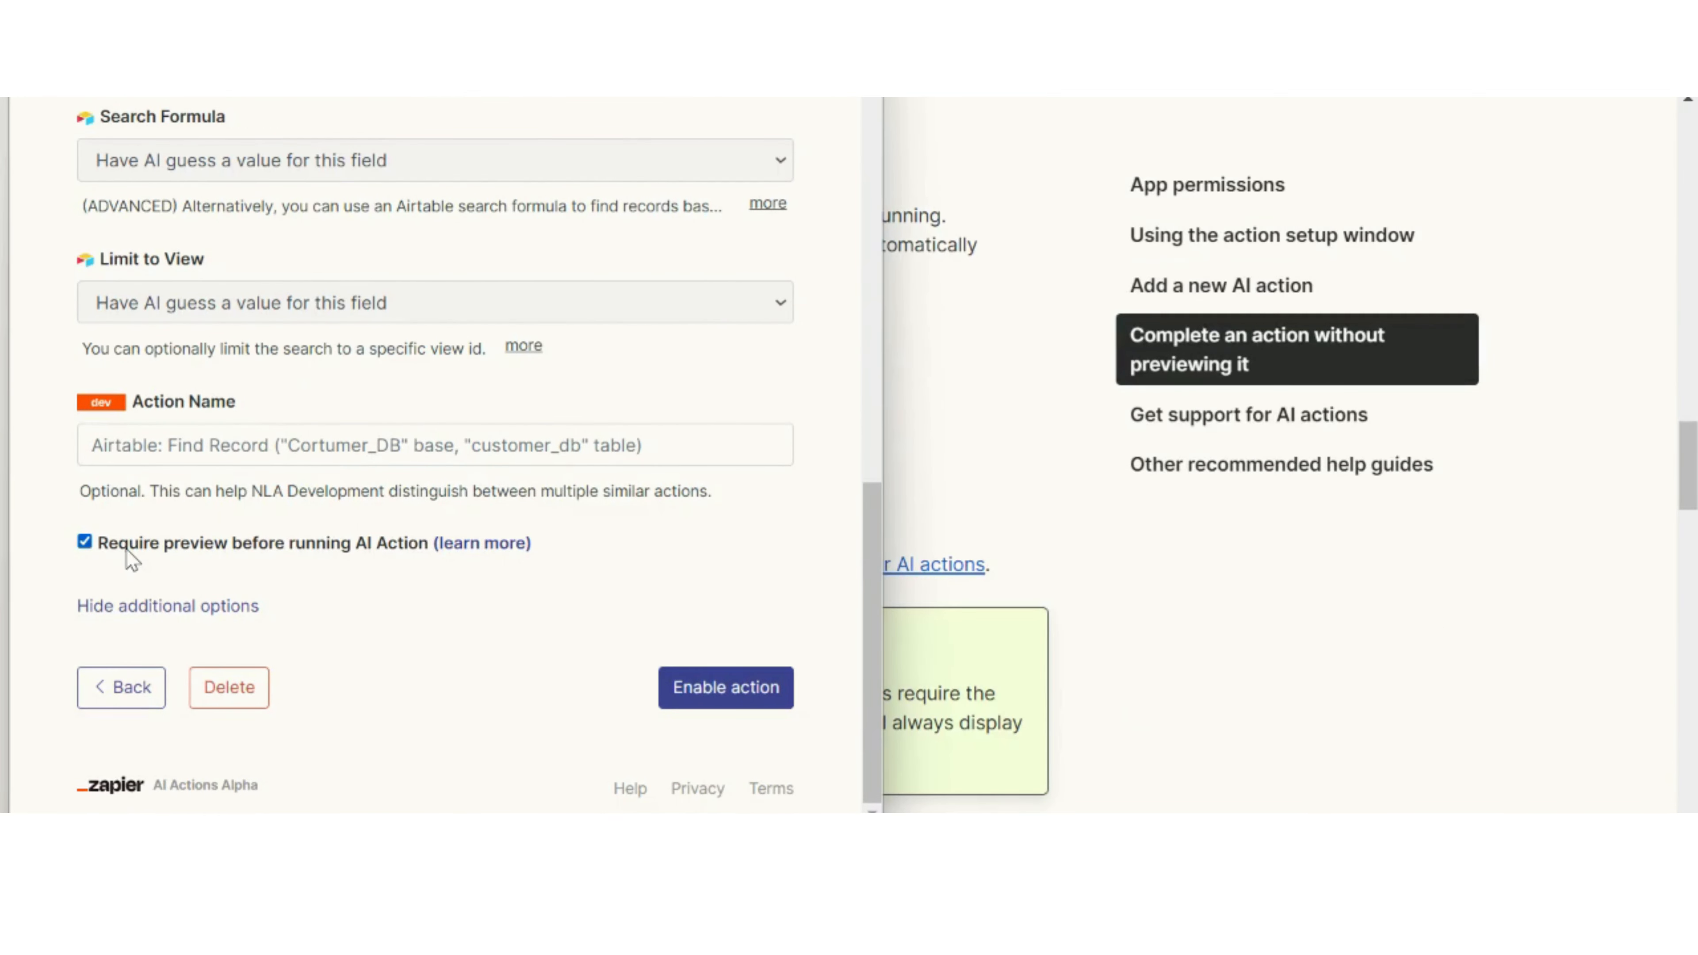
left_click(85, 542)
left_click(677, 689)
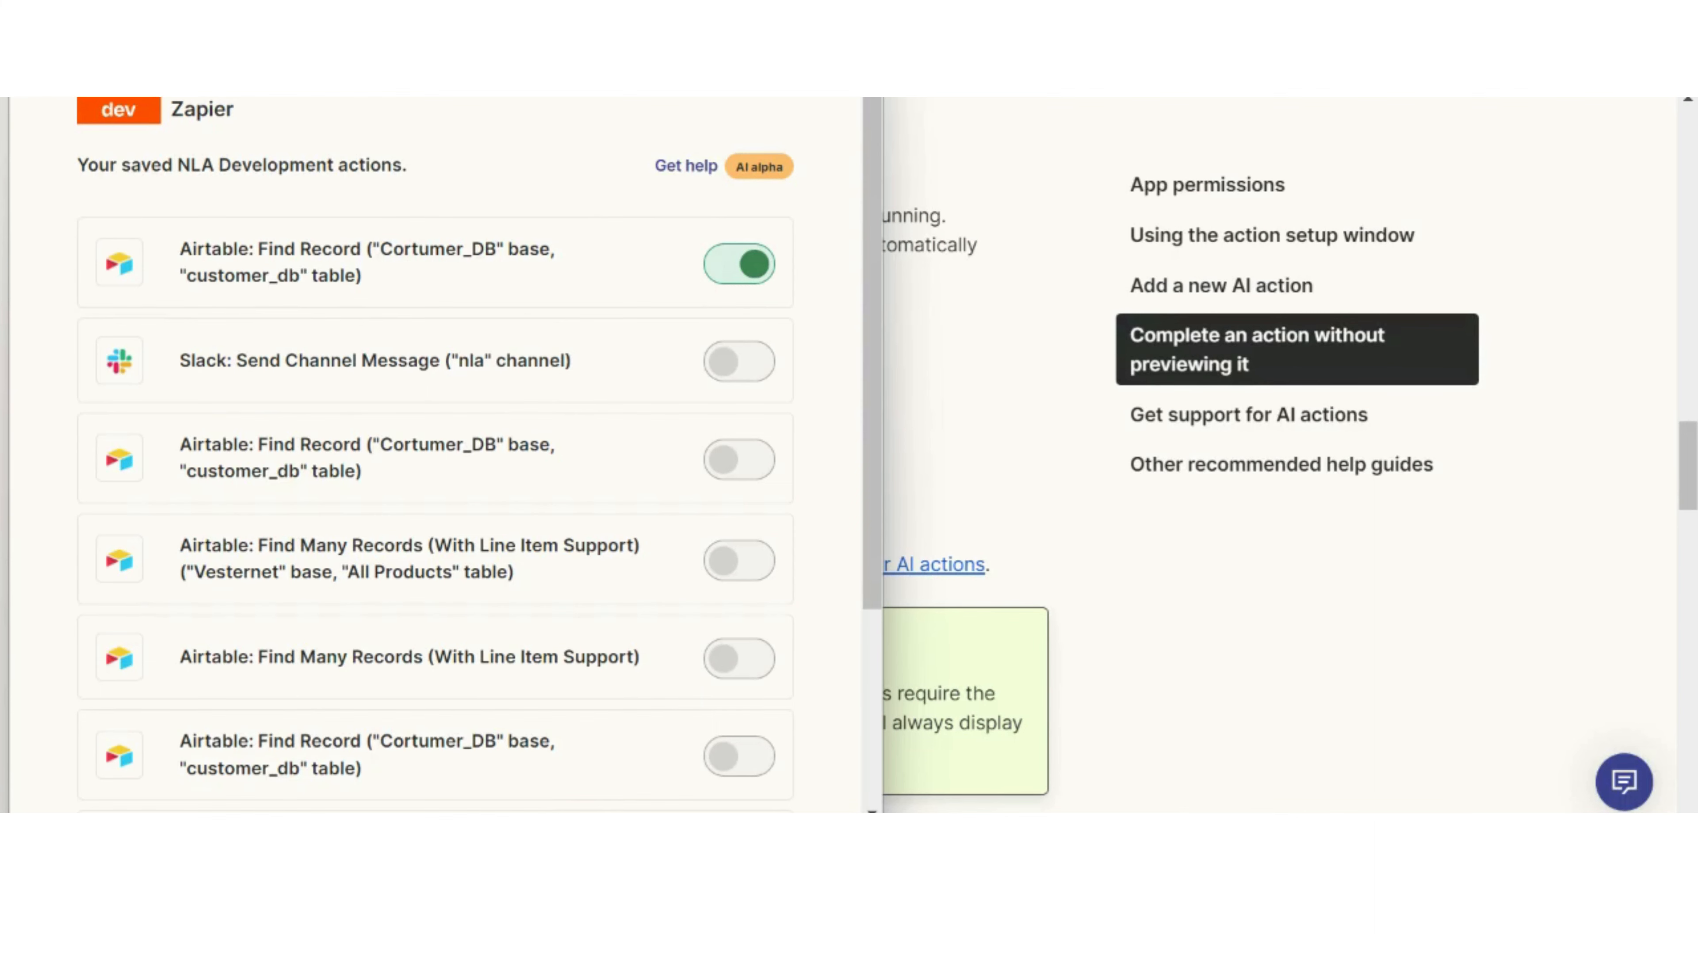
scroll(298, 535, "down", 5)
left_click(238, 707)
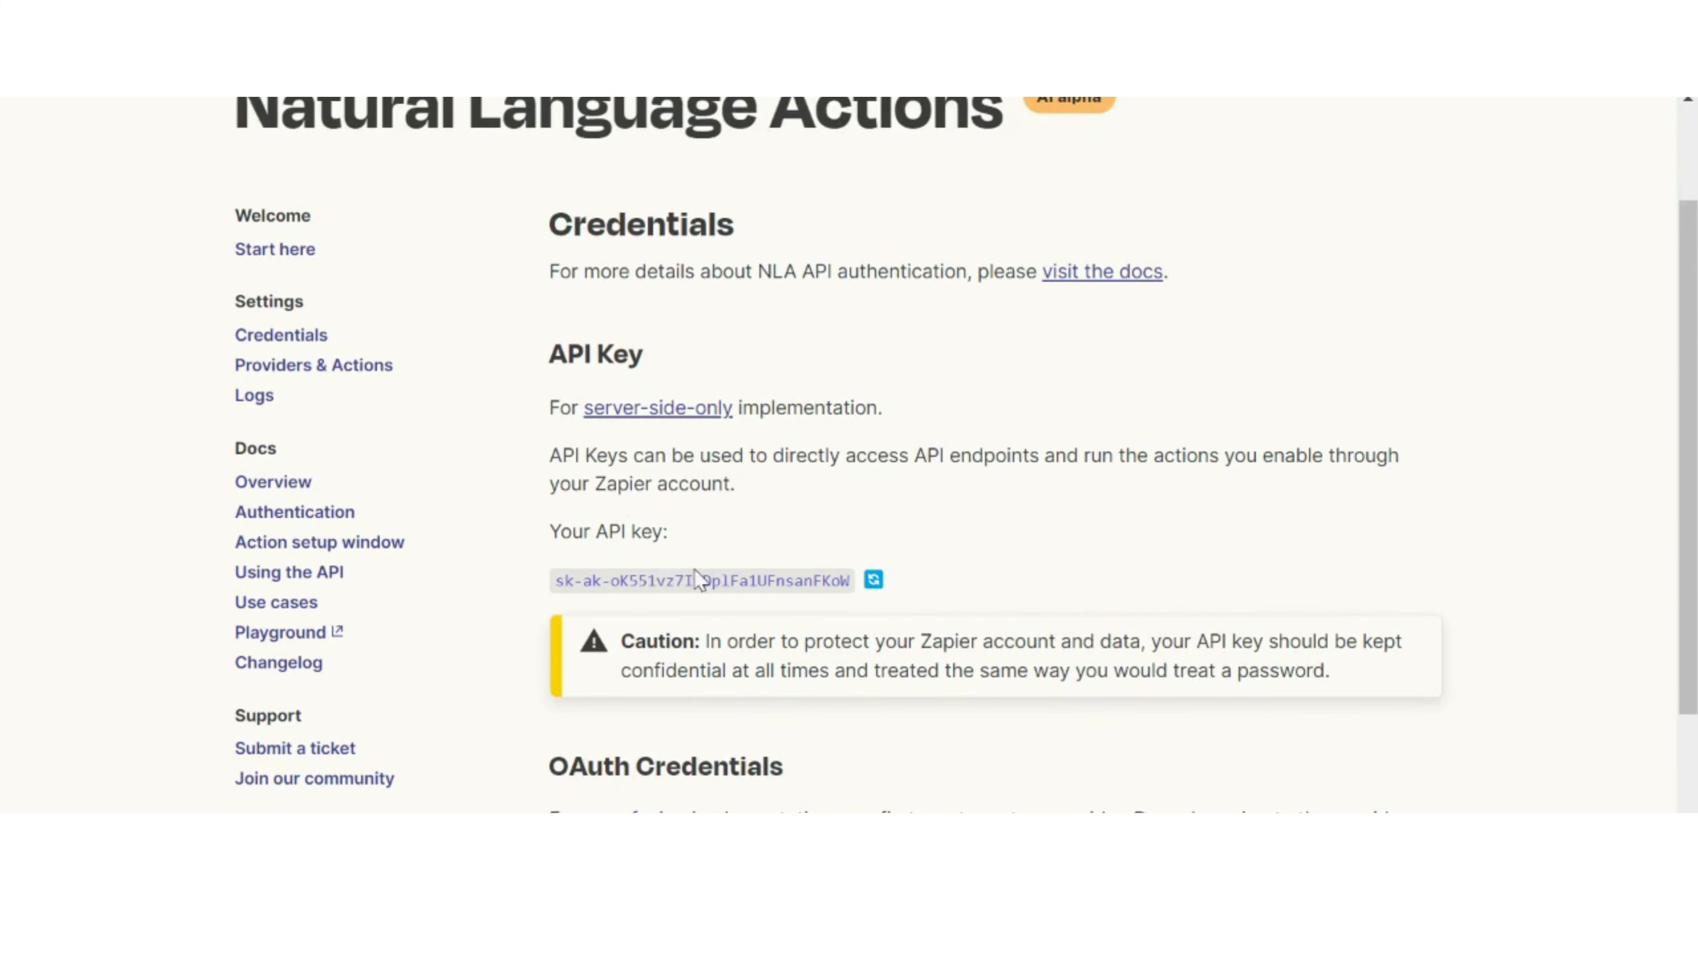
Step: Switch to Stack AI and extend the order-tracking OpenAI node's System prompt to ask for the order number and search the database for relevant data
left_click_drag(557, 580, 850, 577)
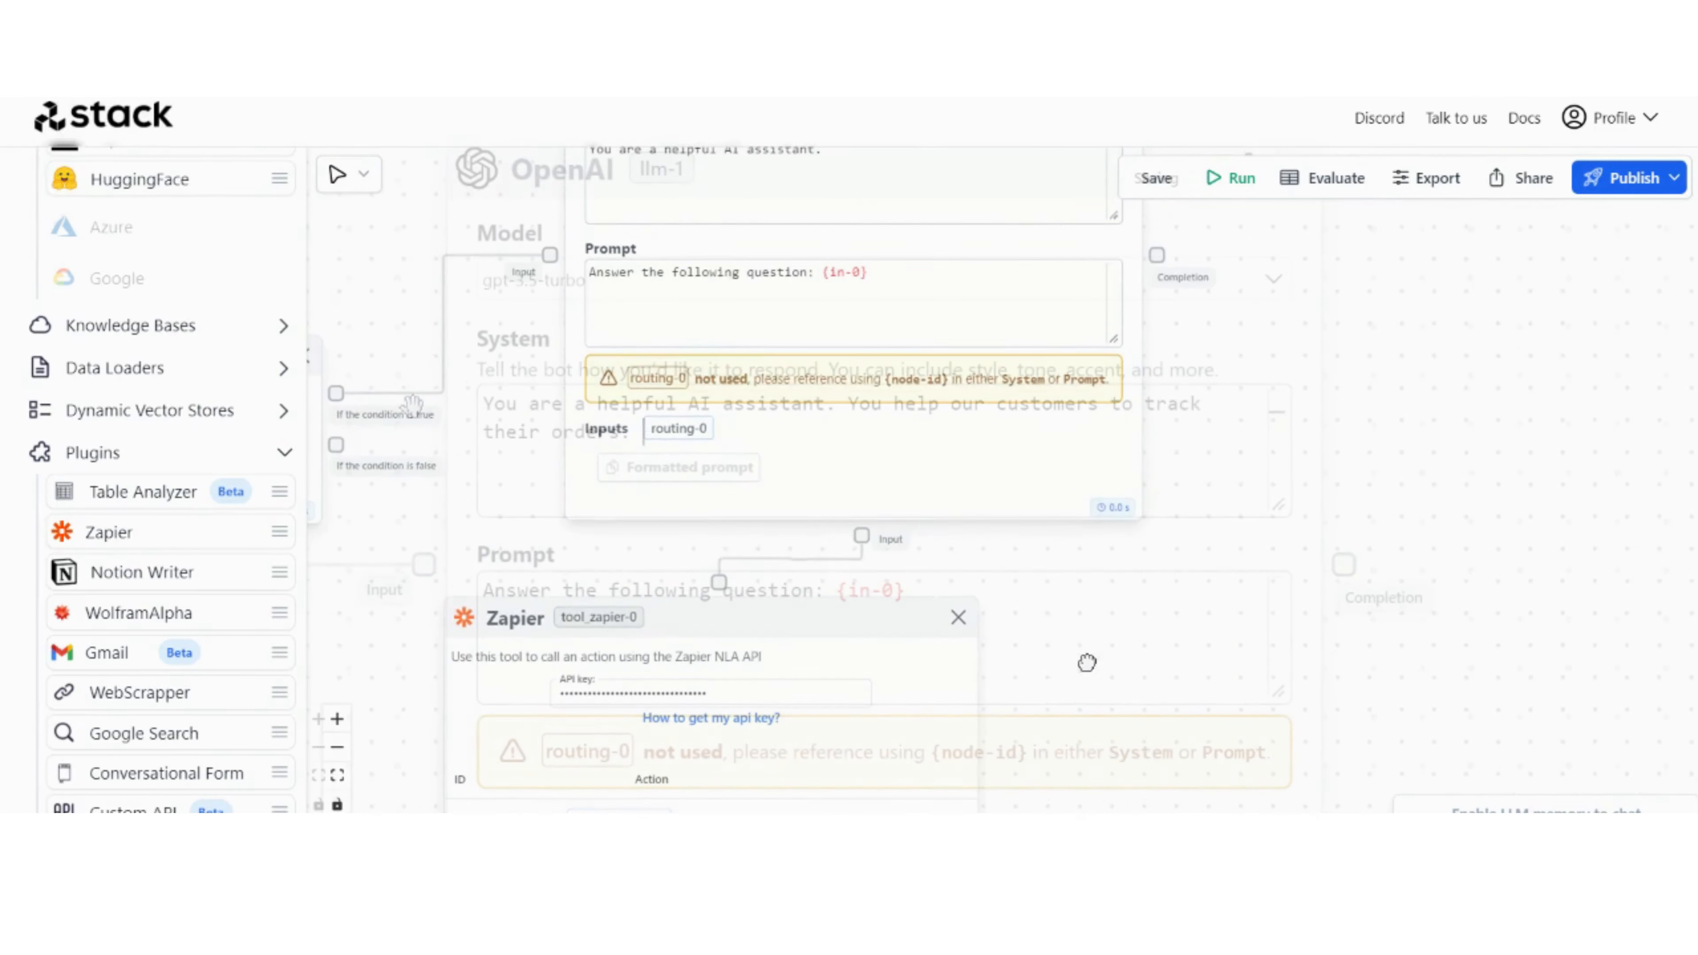
type(", in order to do that, you need to ask for the")
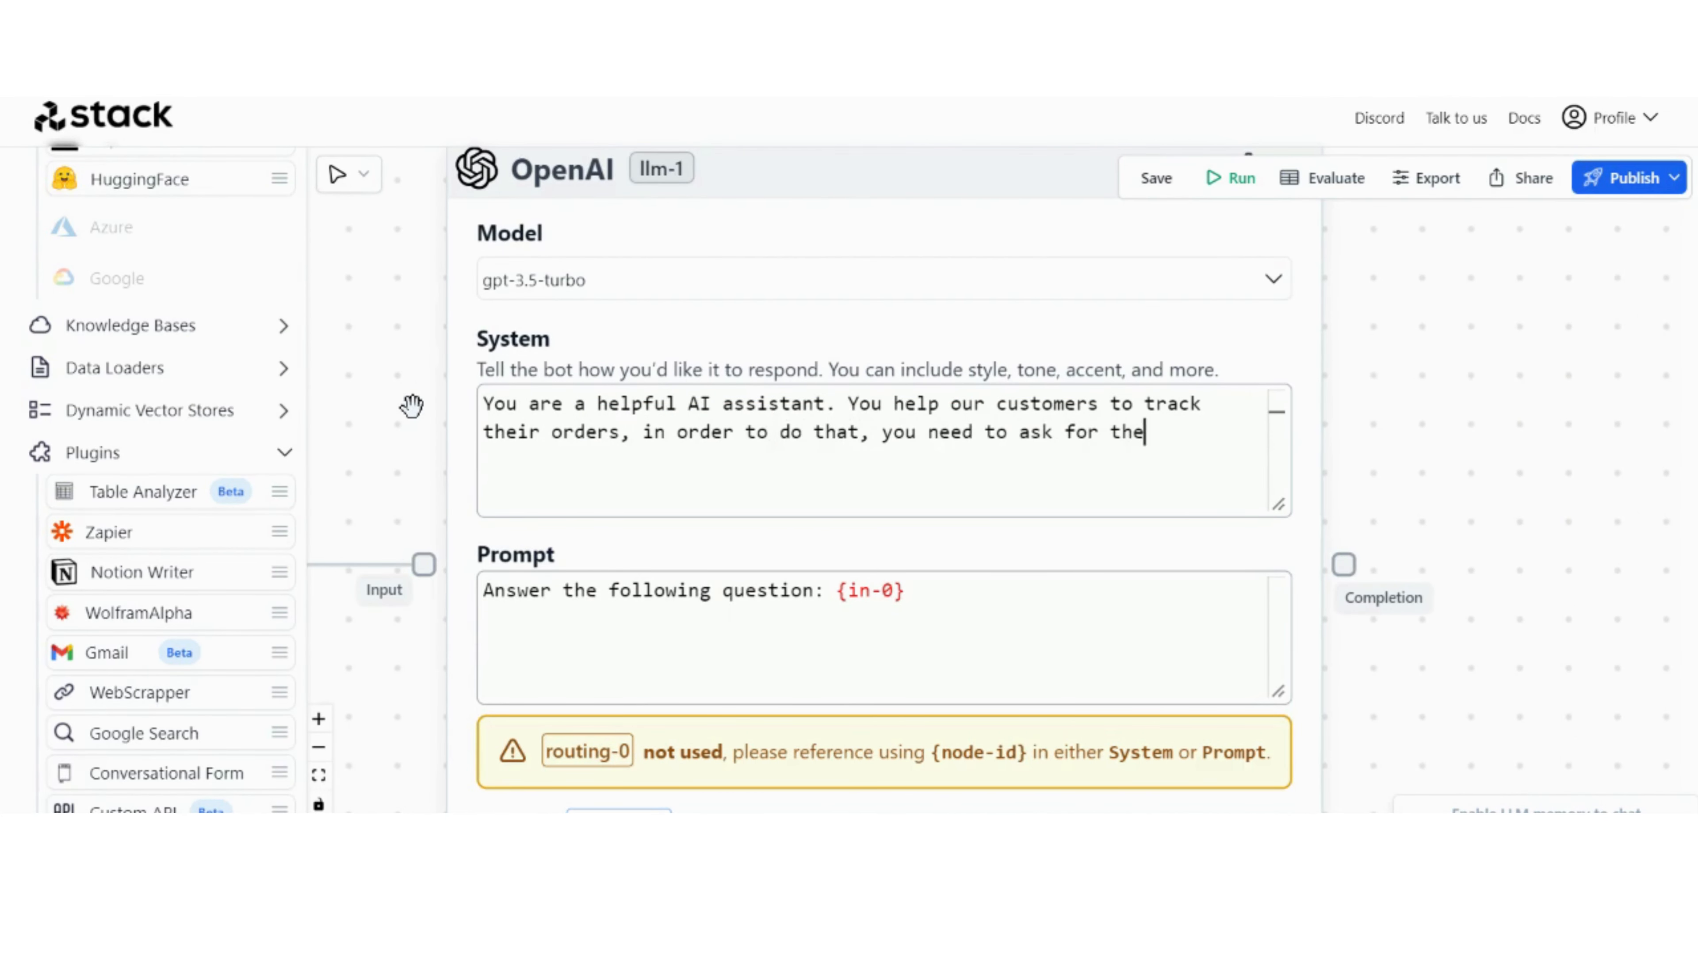
type("ir order number an d")
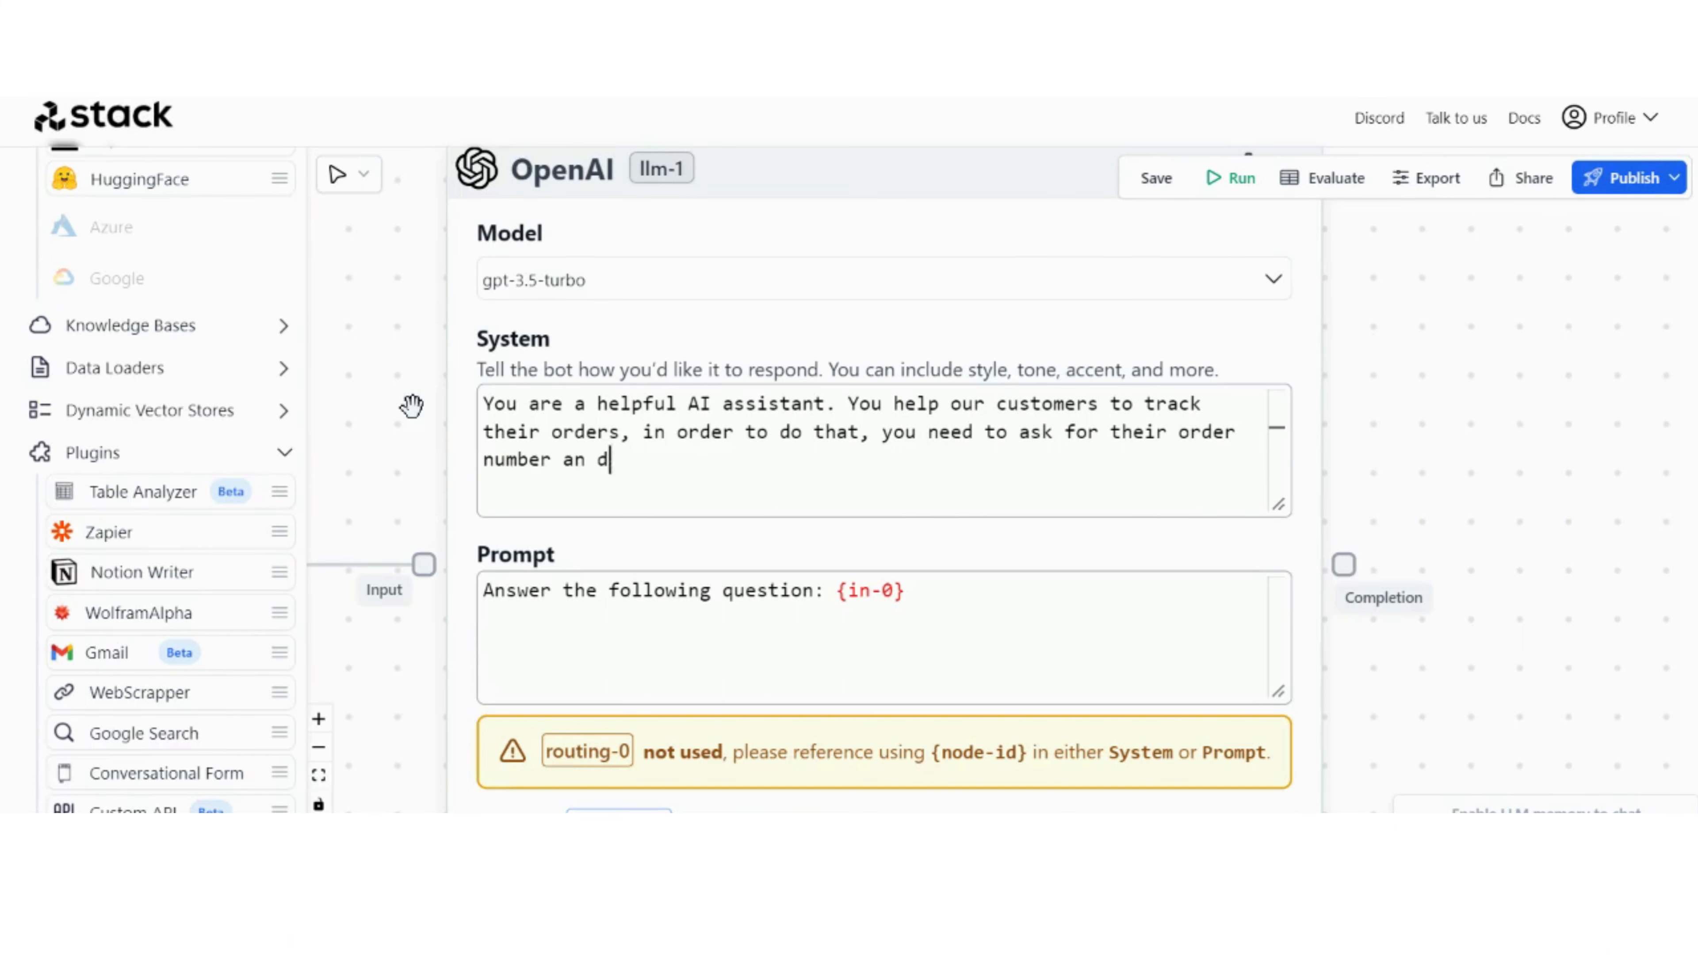
type("earch through your database and fetch relavant data.")
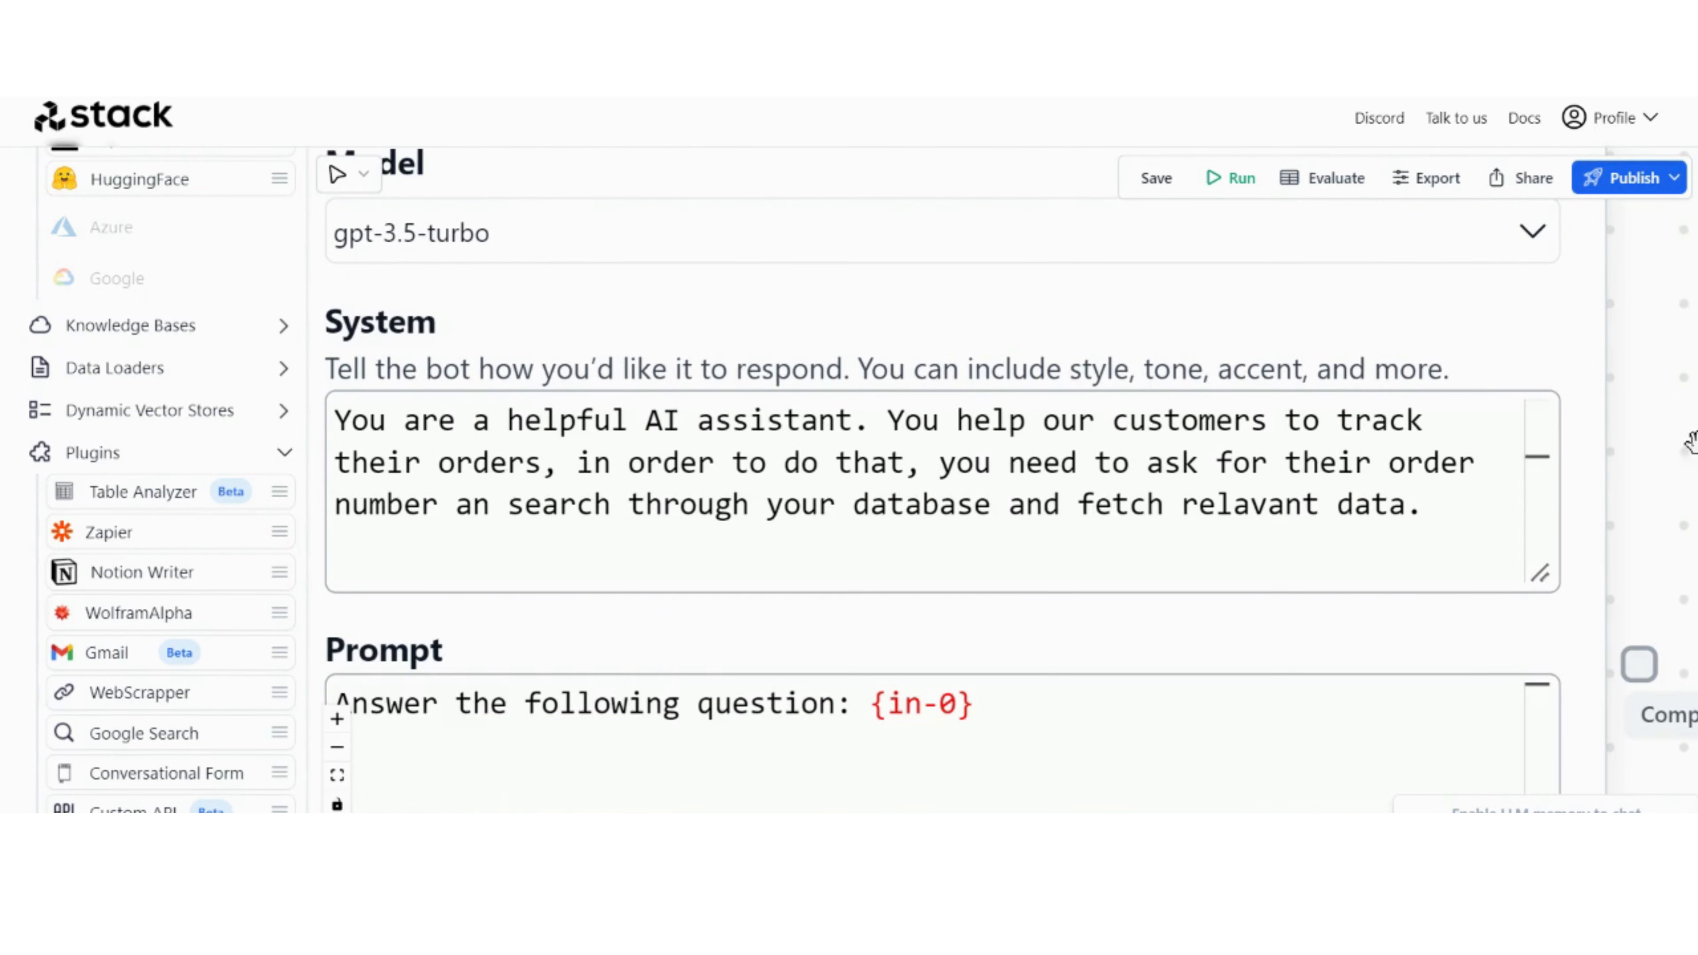
left_click(491, 505)
type("d")
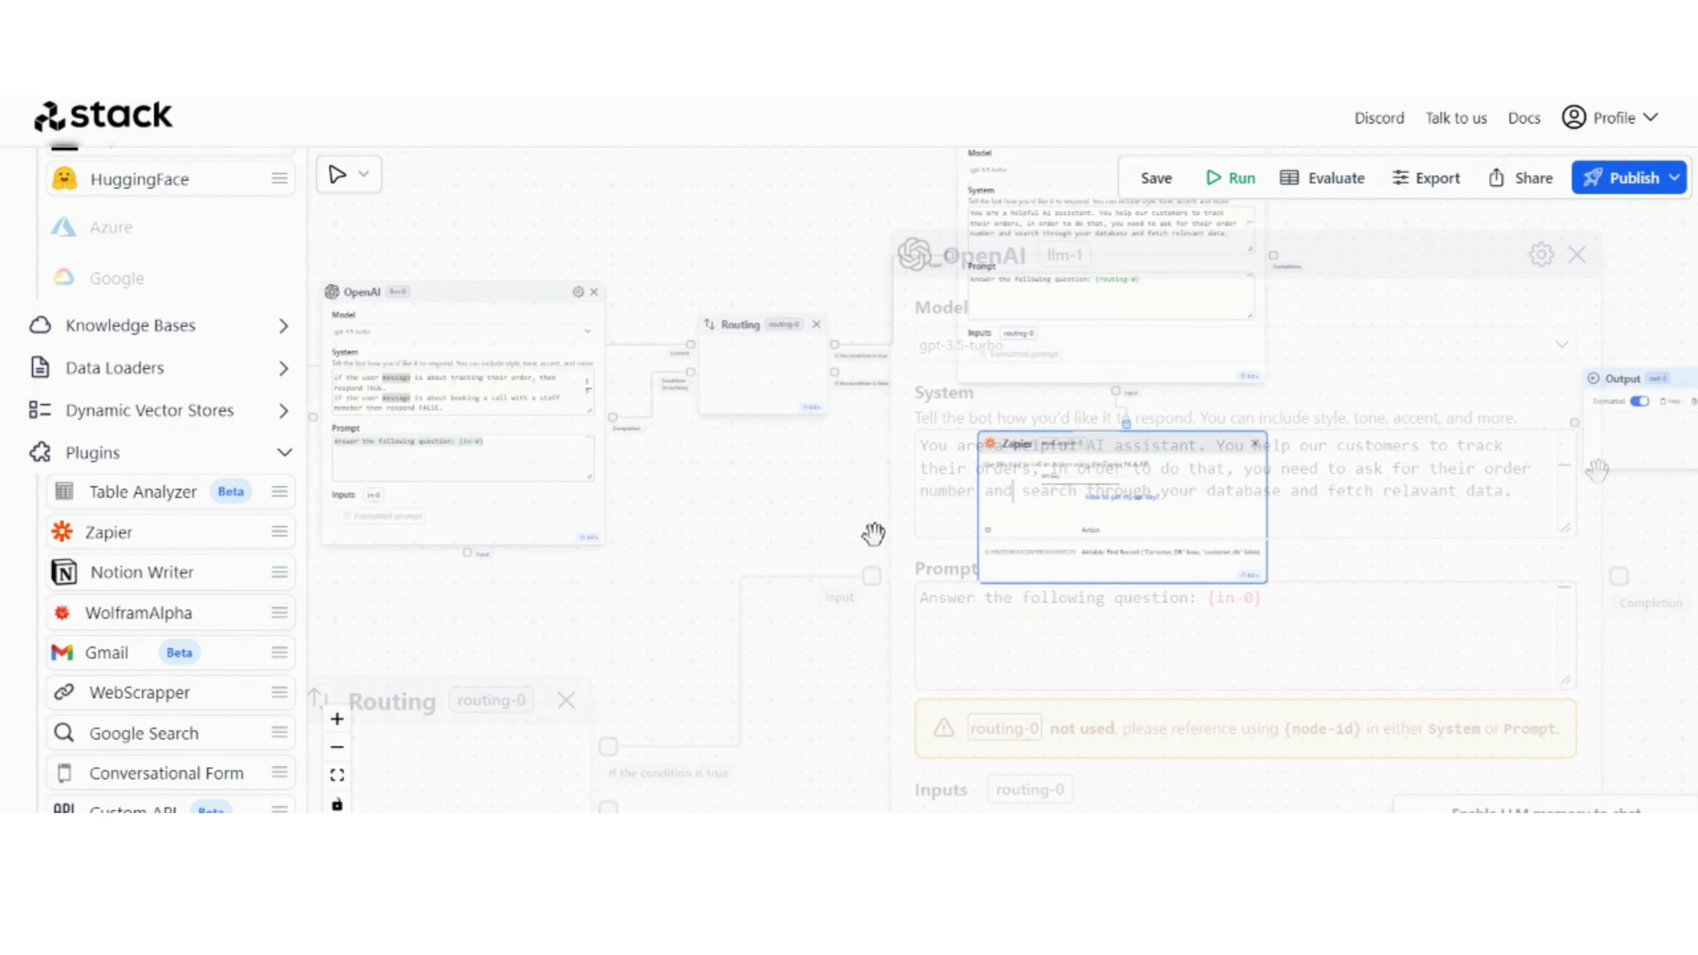
Step: Move the Zapier node left, away from the space below the second OpenAI node
left_click_drag(1141, 441, 776, 452)
left_click_drag(800, 634, 897, 371)
scroll(980, 630, "up", 5)
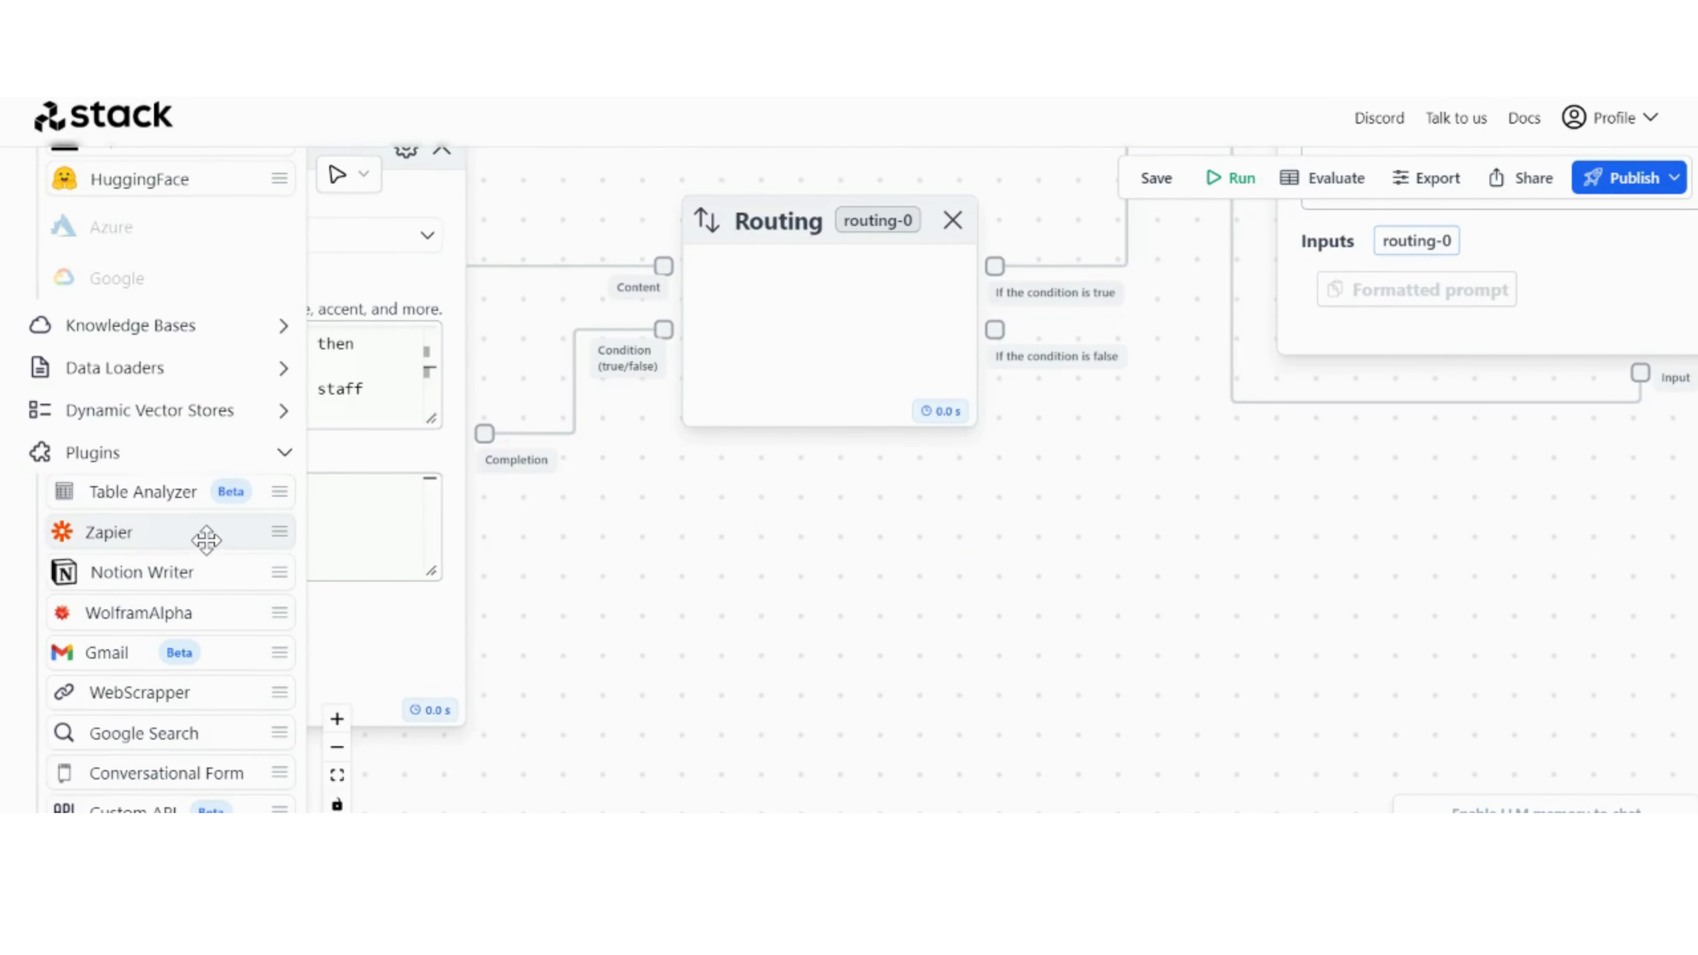
Step: Add a third OpenAI node below the second one and connect the Routing node's "If the condition is false" port to its input
scroll(206, 539, "up", 5)
left_click_drag(209, 370, 1339, 525)
left_click_drag(1179, 588, 990, 531)
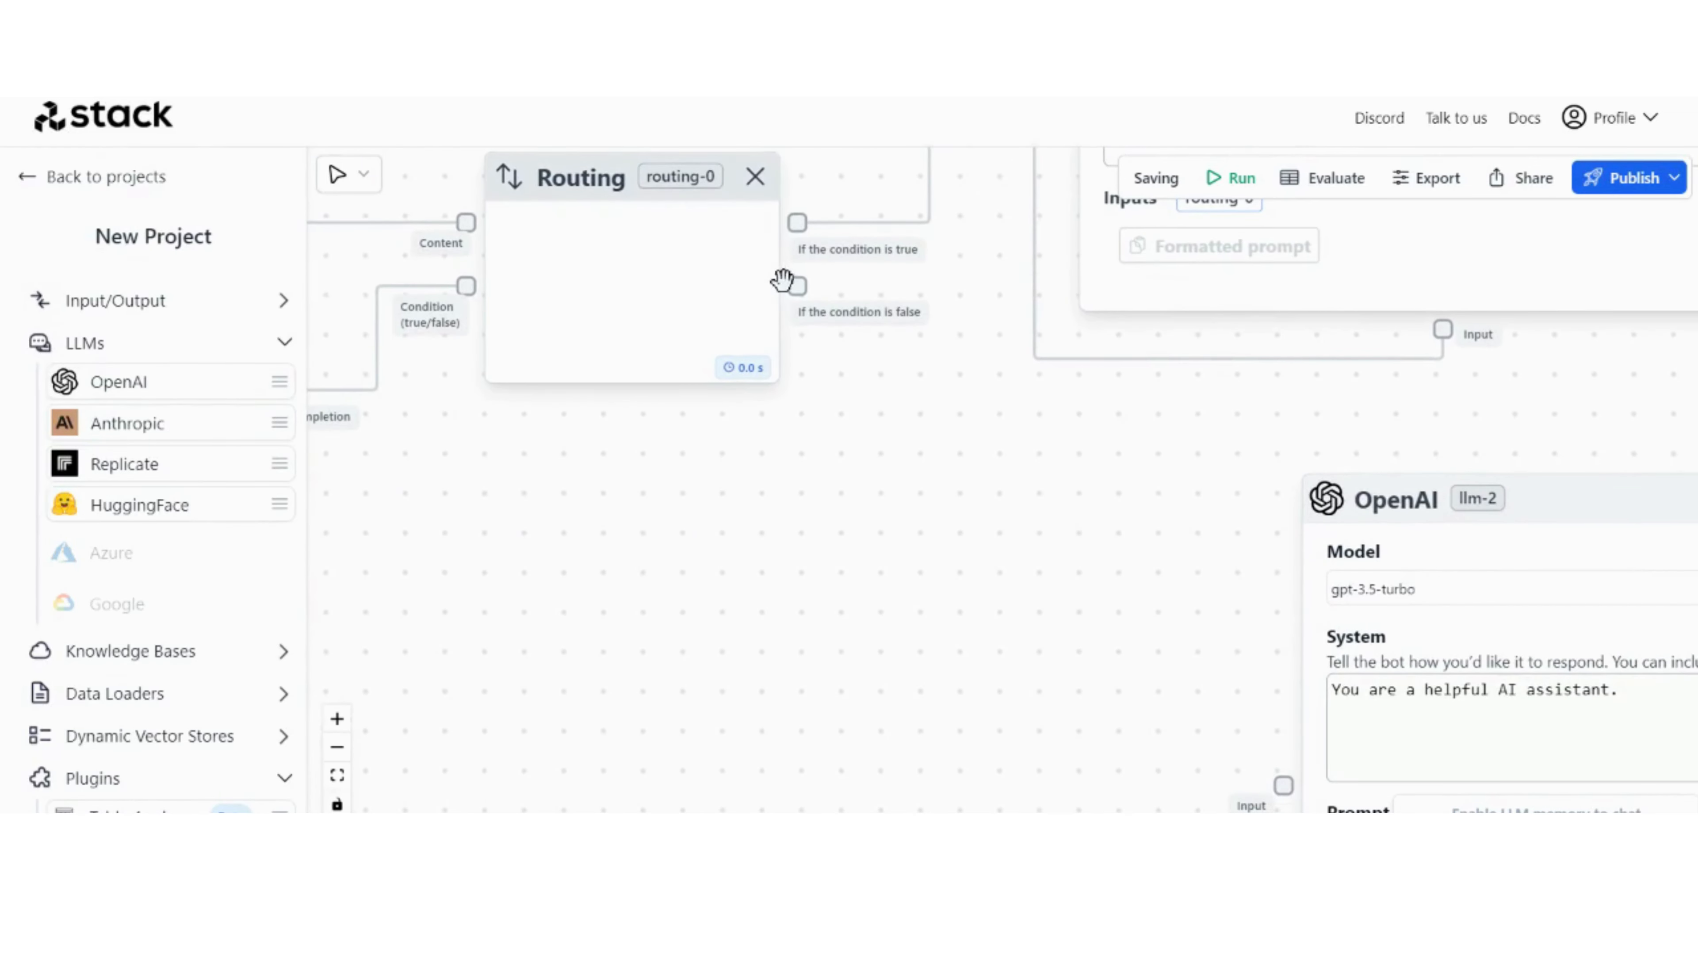
left_click_drag(797, 284, 1285, 769)
Step: Extend the third OpenAI node's System prompt to book staff calls, ask for full name, email, phone # and reason, and send the information to the slack channel
left_click_drag(933, 632, 590, 395)
left_click_drag(1278, 466, 789, 438)
double_click(944, 441)
left_click_drag(1644, 436, 1542, 428)
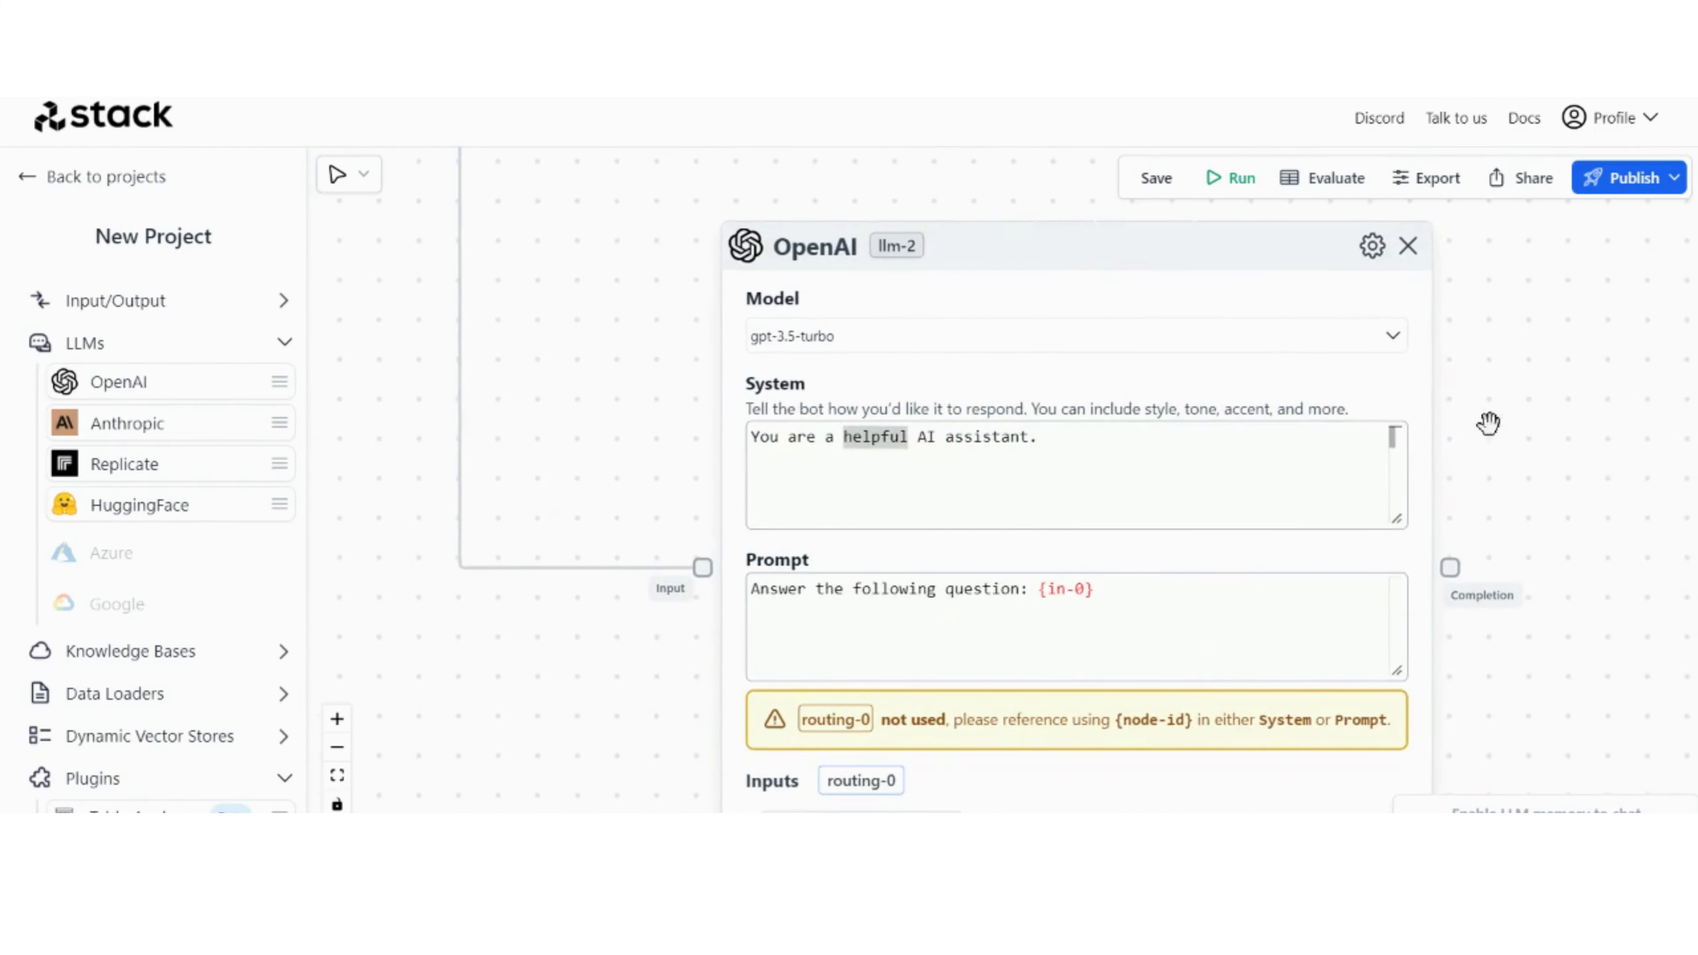
scroll(631, 408, "up", 3)
type("p our cus")
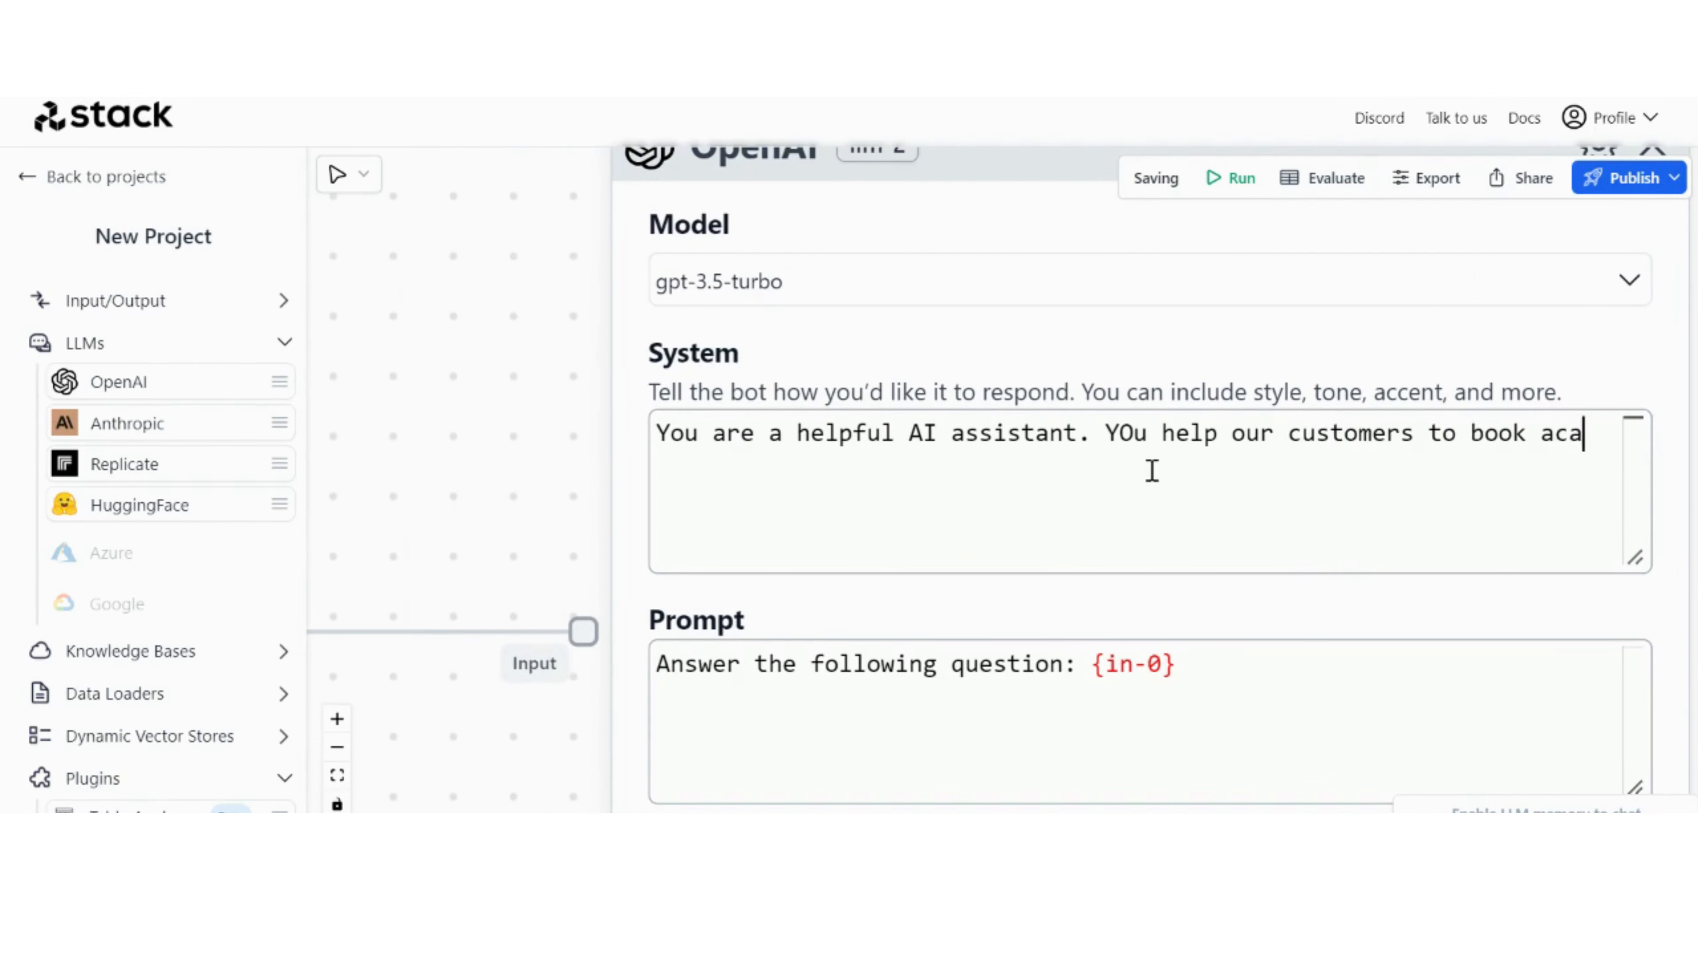
type("tomers to book a call with a staff membe")
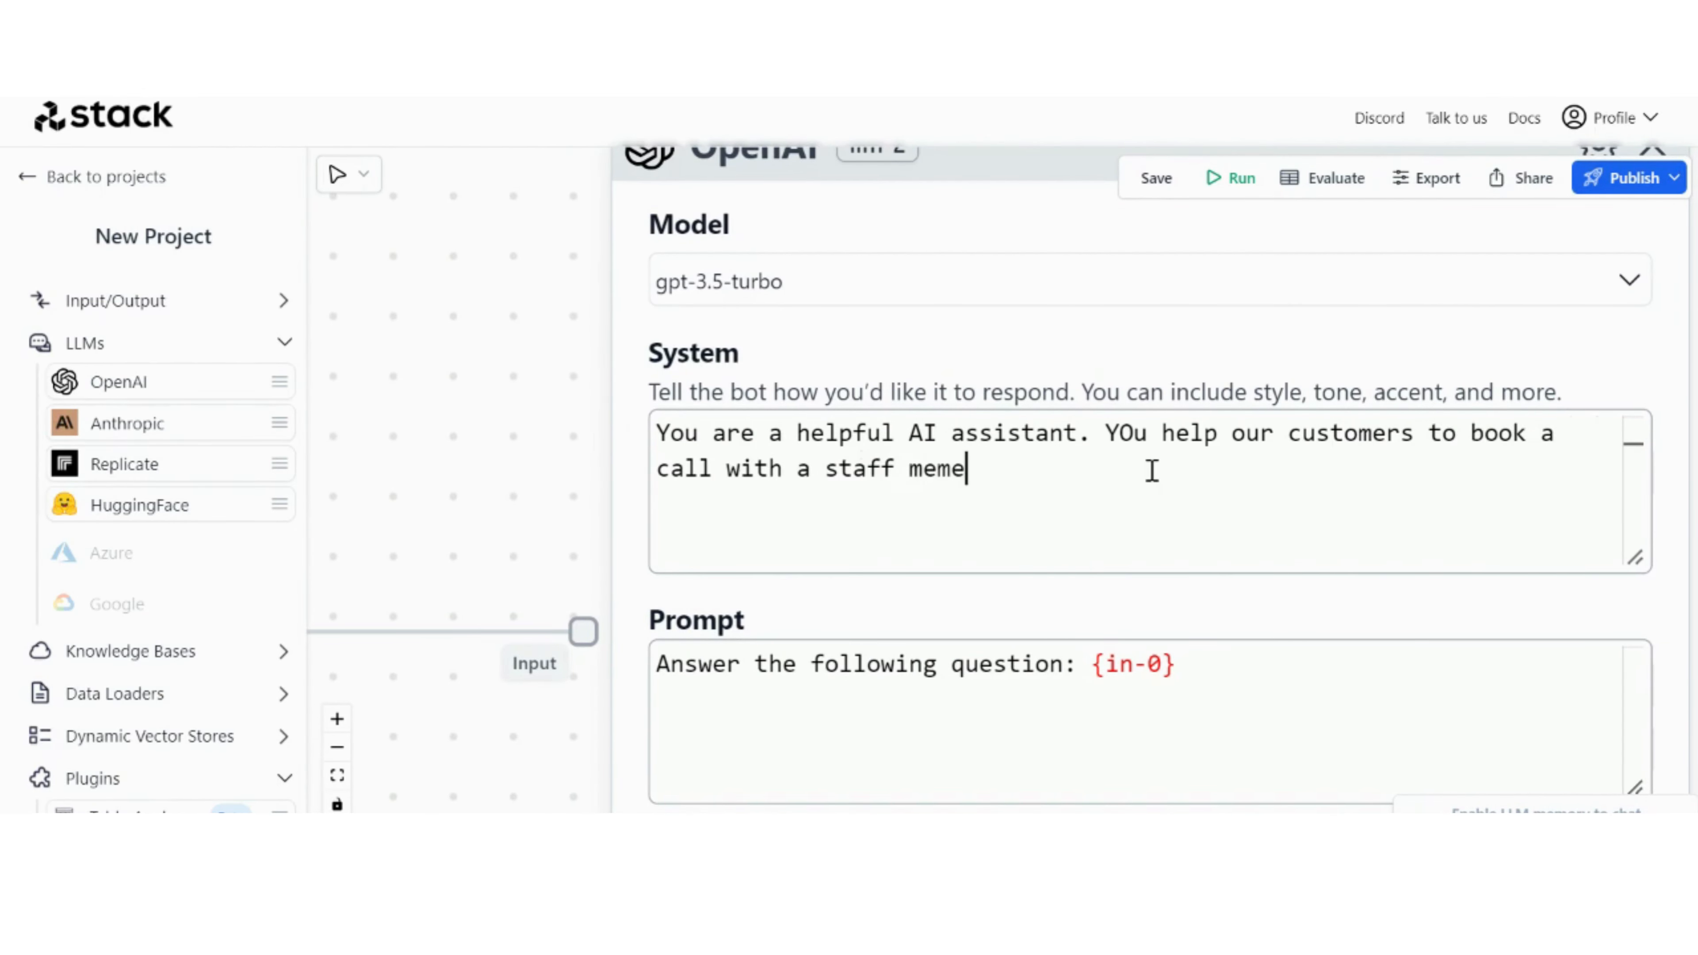
type("r, in ord")
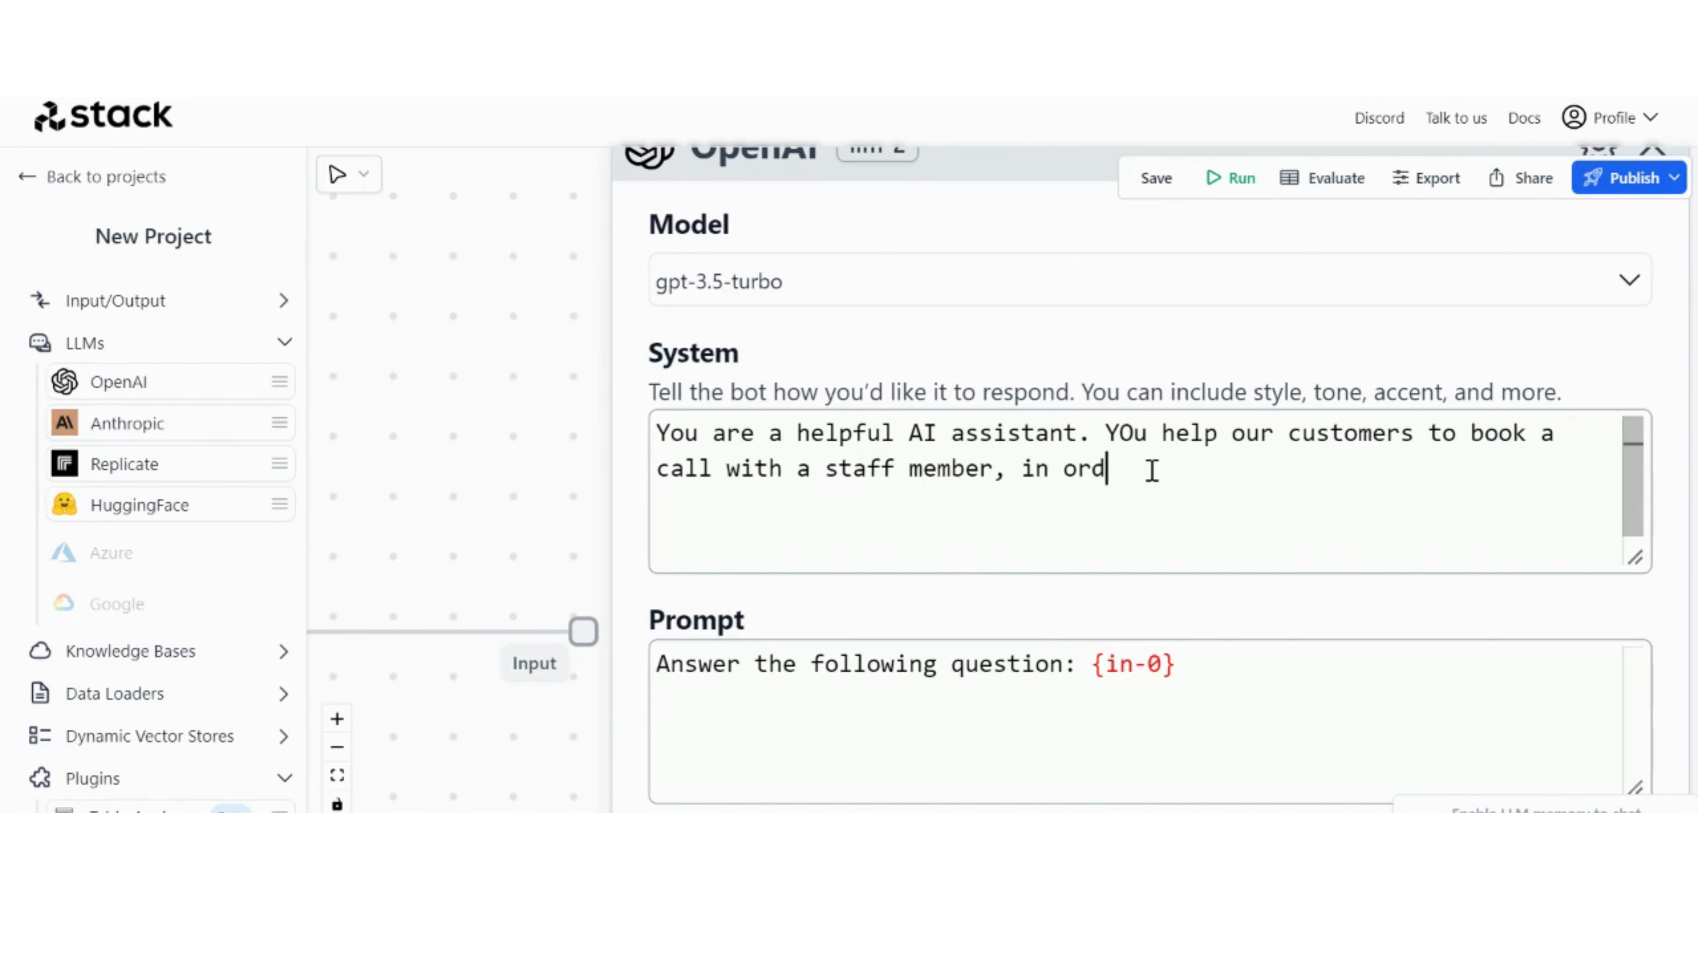
type("er to do that you need to ask for their Full name, email, phone #, and the reason")
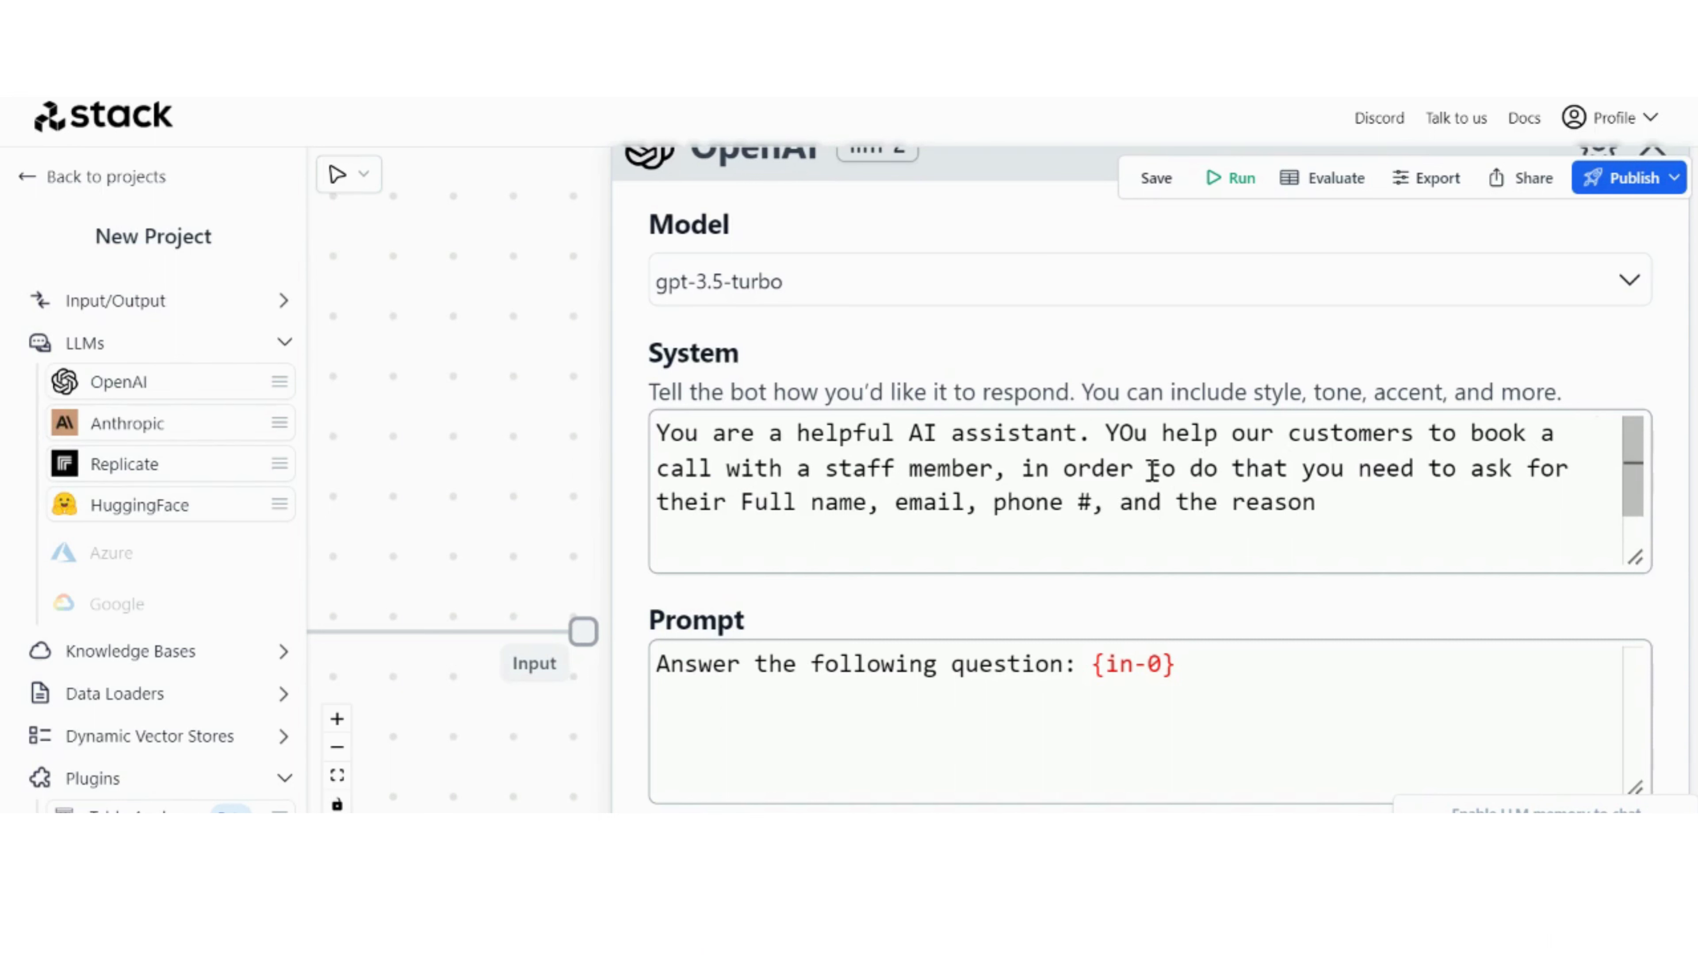
type("scheduling a call. send the")
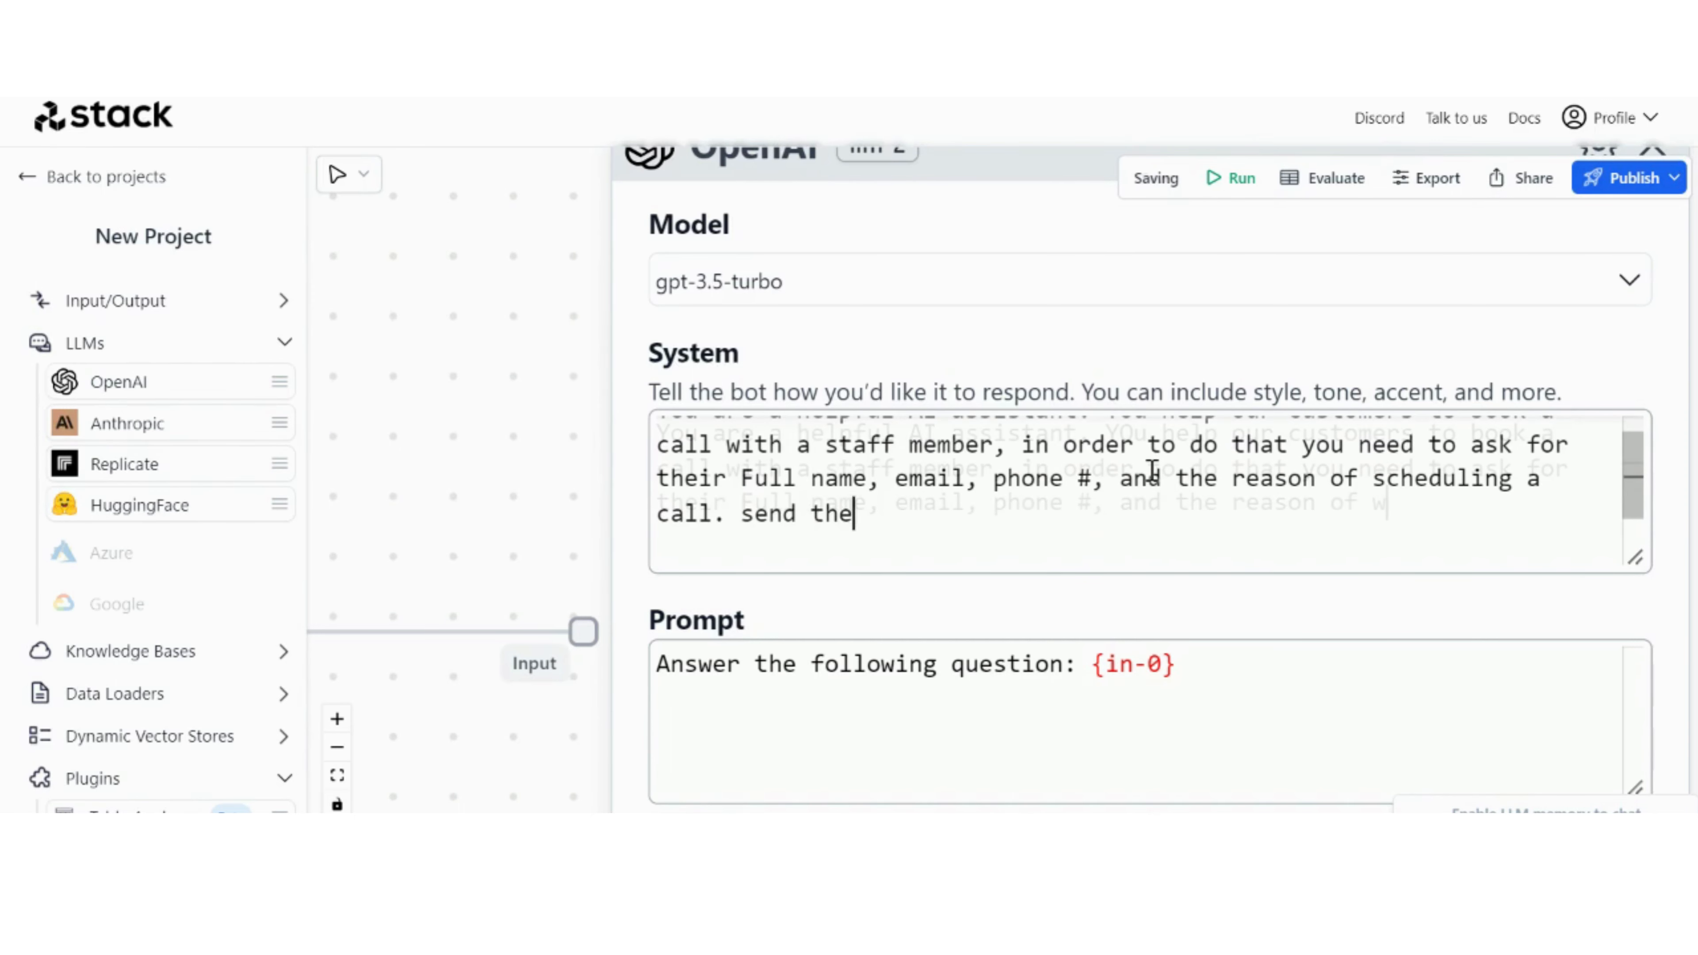
type(" information to the slack")
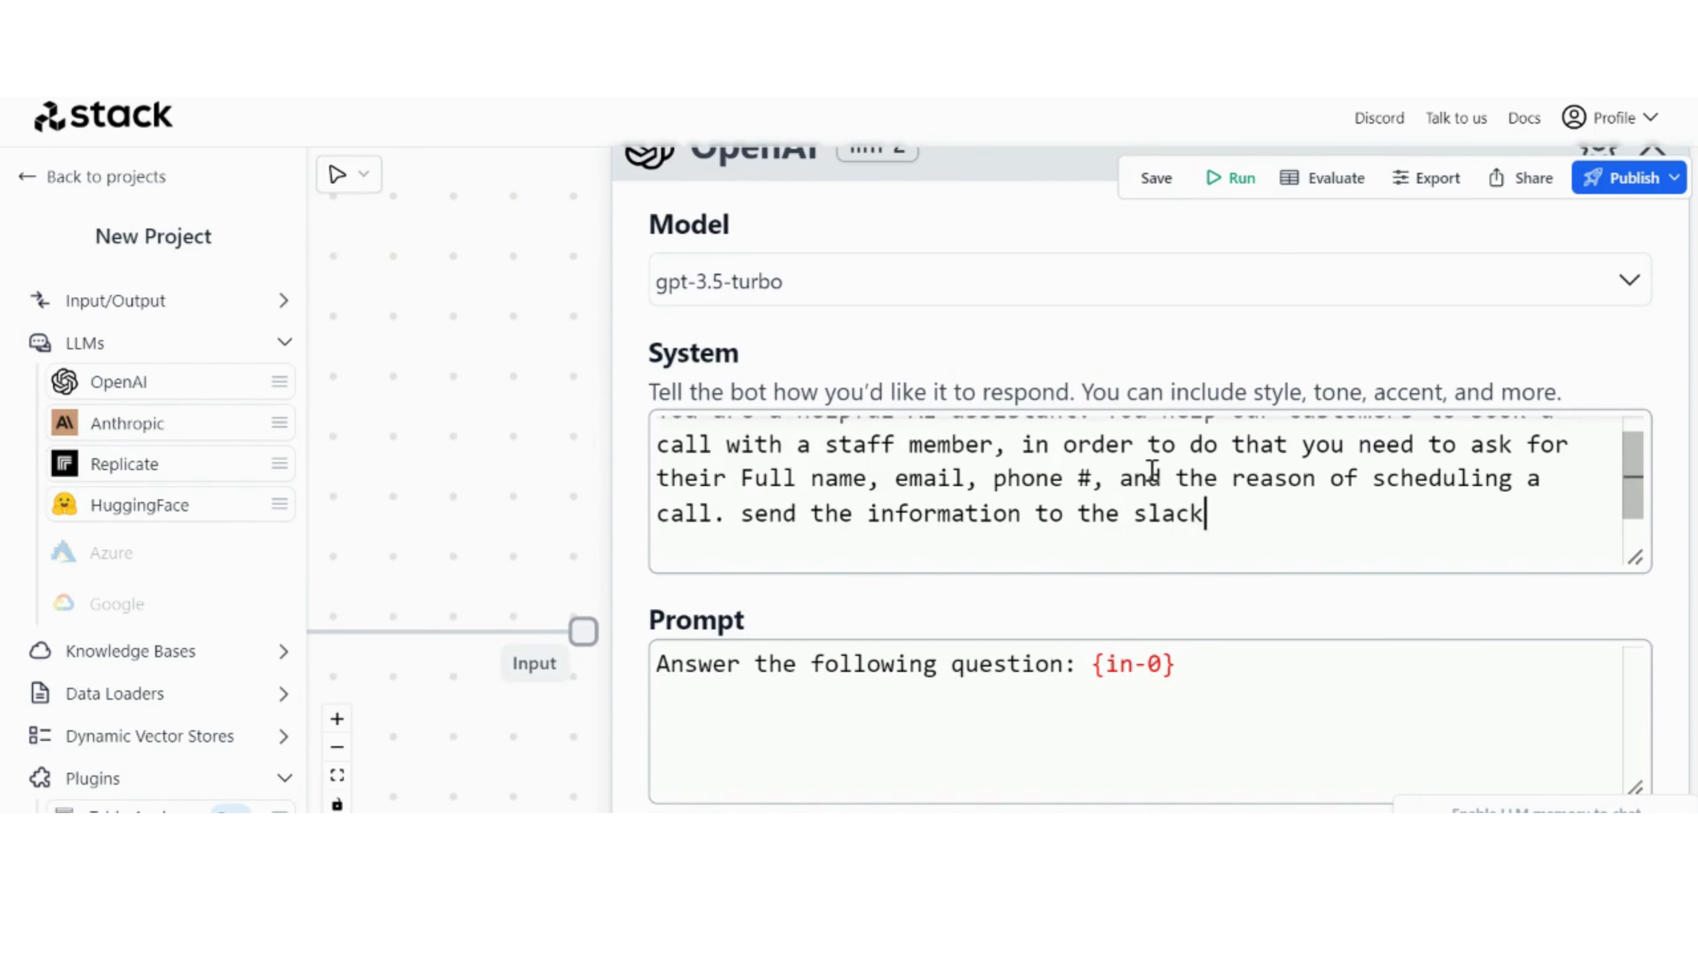
type(" channel.")
Step: Correct the capitalisation of "You", "Send" and "Slack" in the call-booking System prompt
scroll(1152, 471, "up", 1)
left_click(1135, 433)
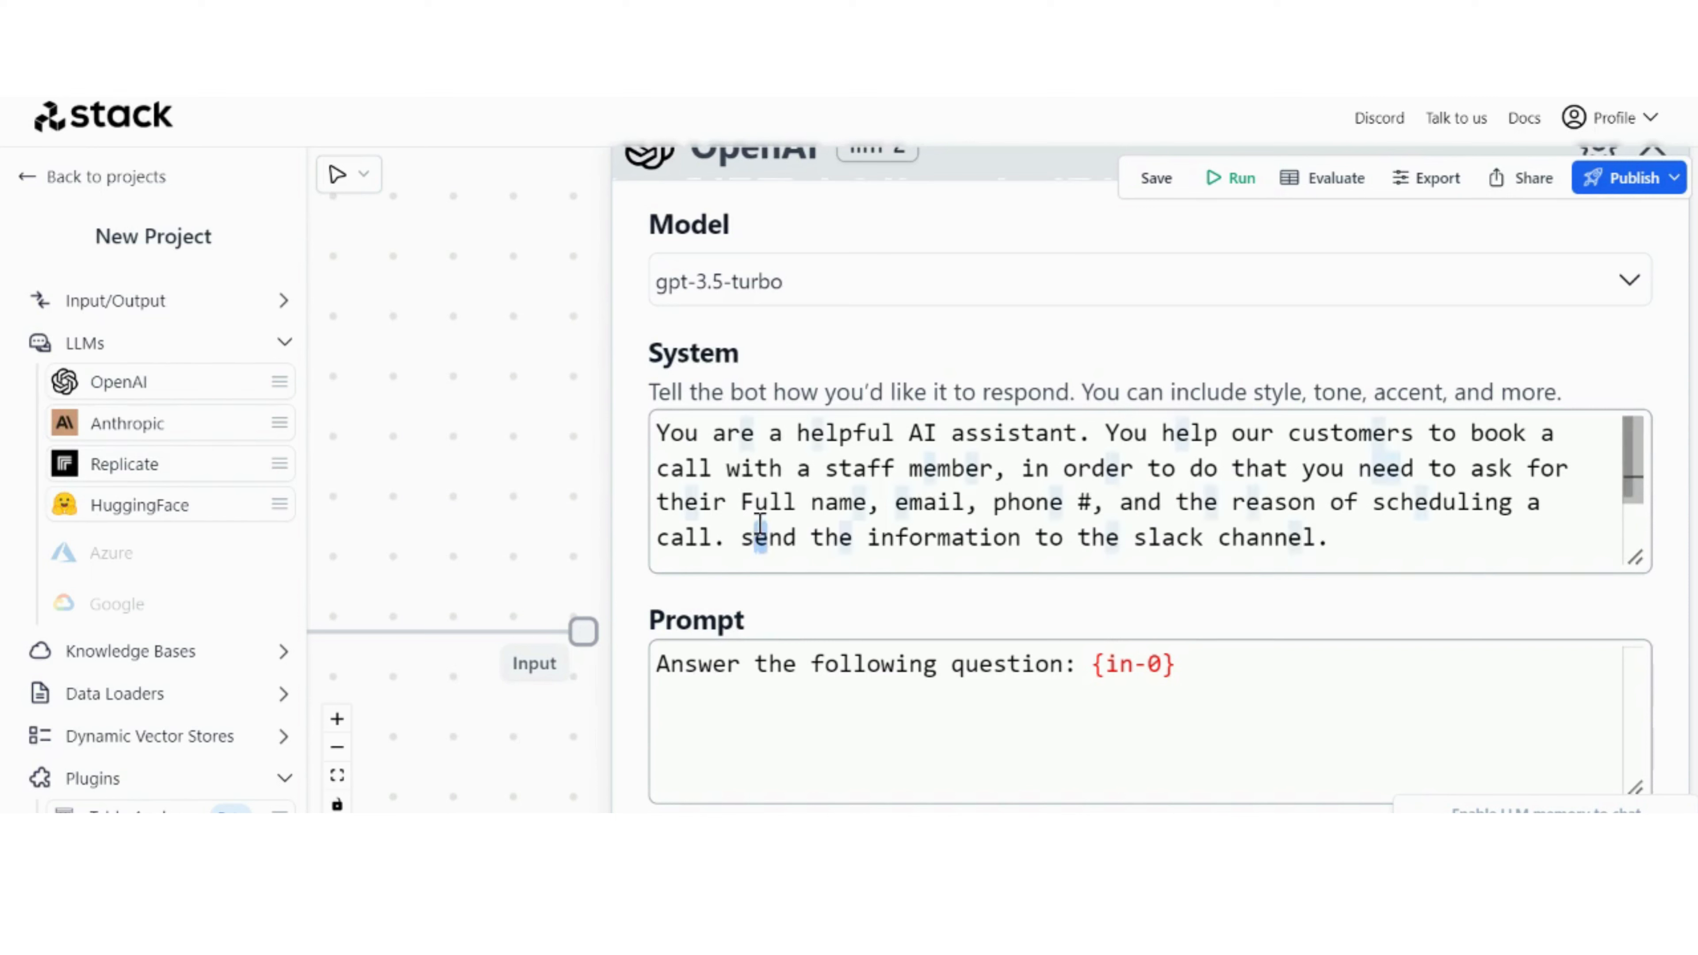
key("Left")
key("BackSpace")
type("S")
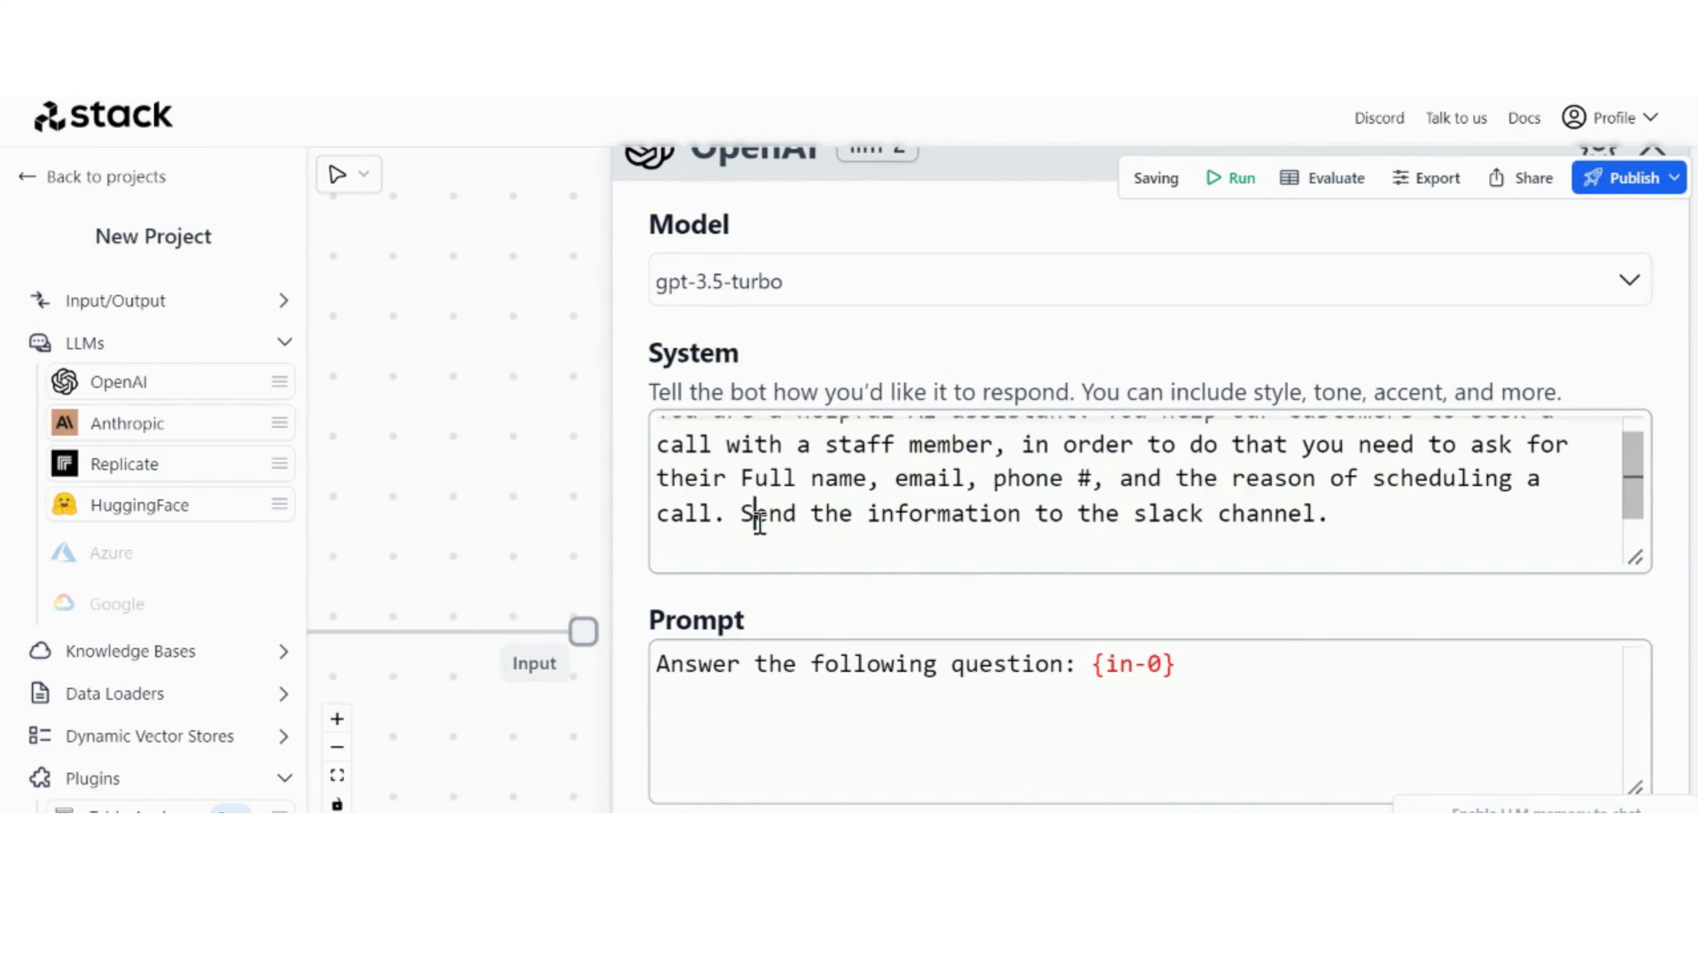
double_click(1144, 512)
key("BackSpace")
type("S")
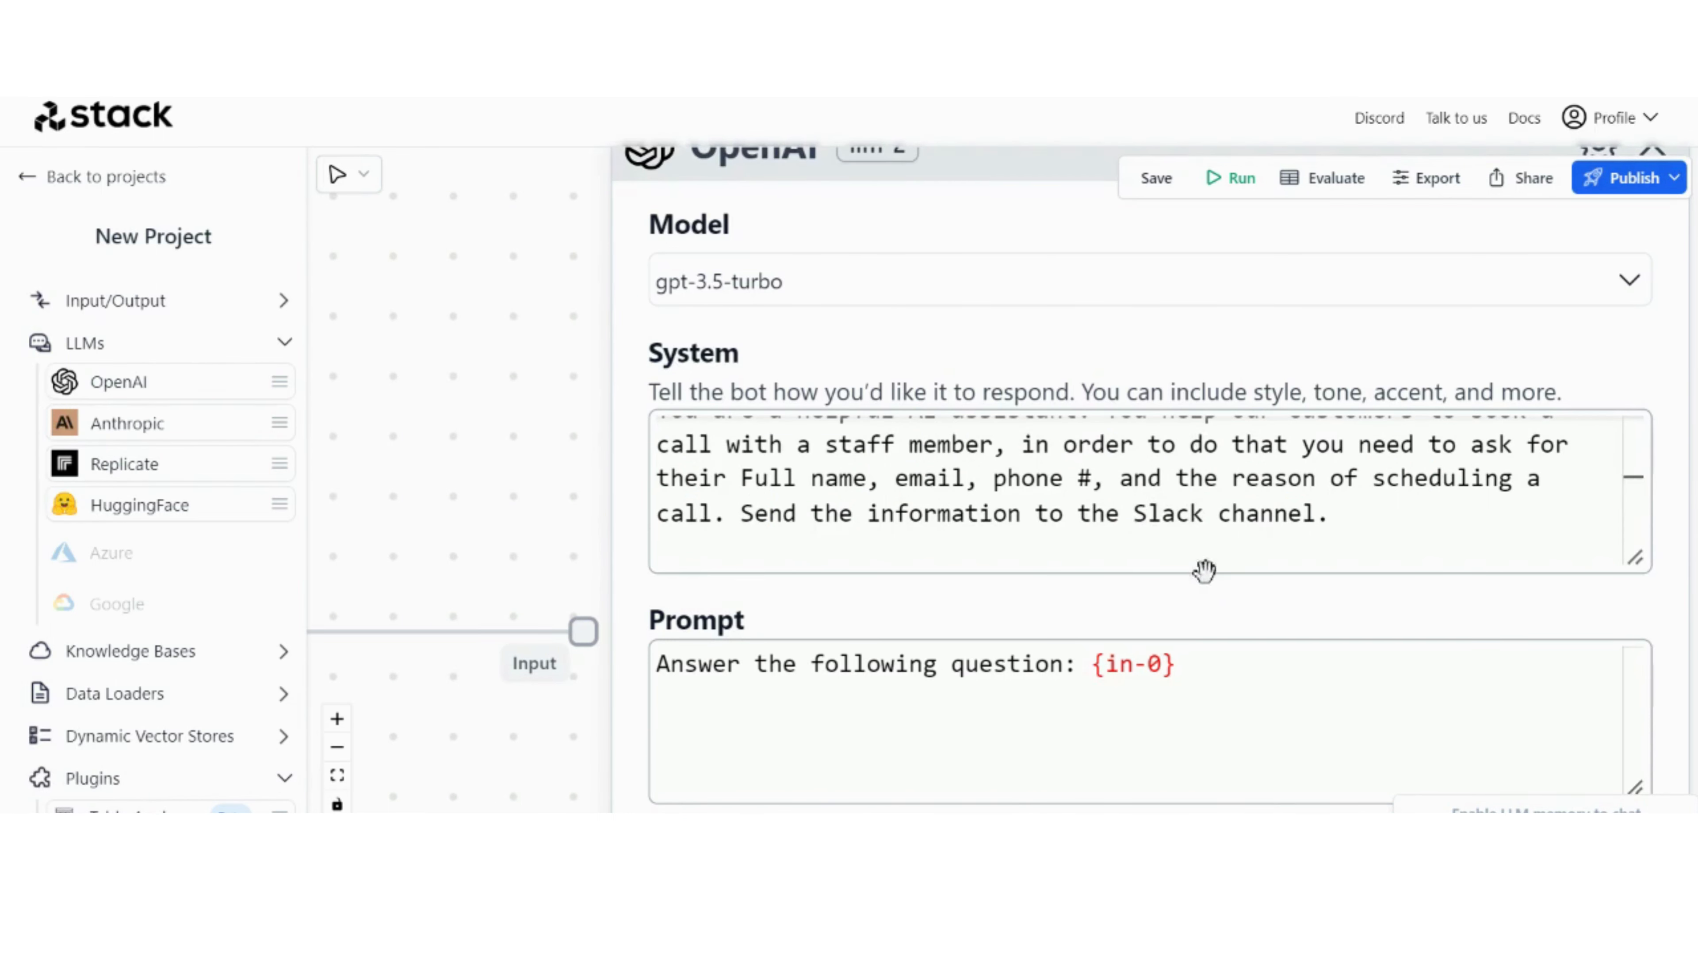
Step: Replace the {in-0} reference in the call-booking OpenAI node's Prompt with {routing-0}
scroll(626, 405, "down", 5)
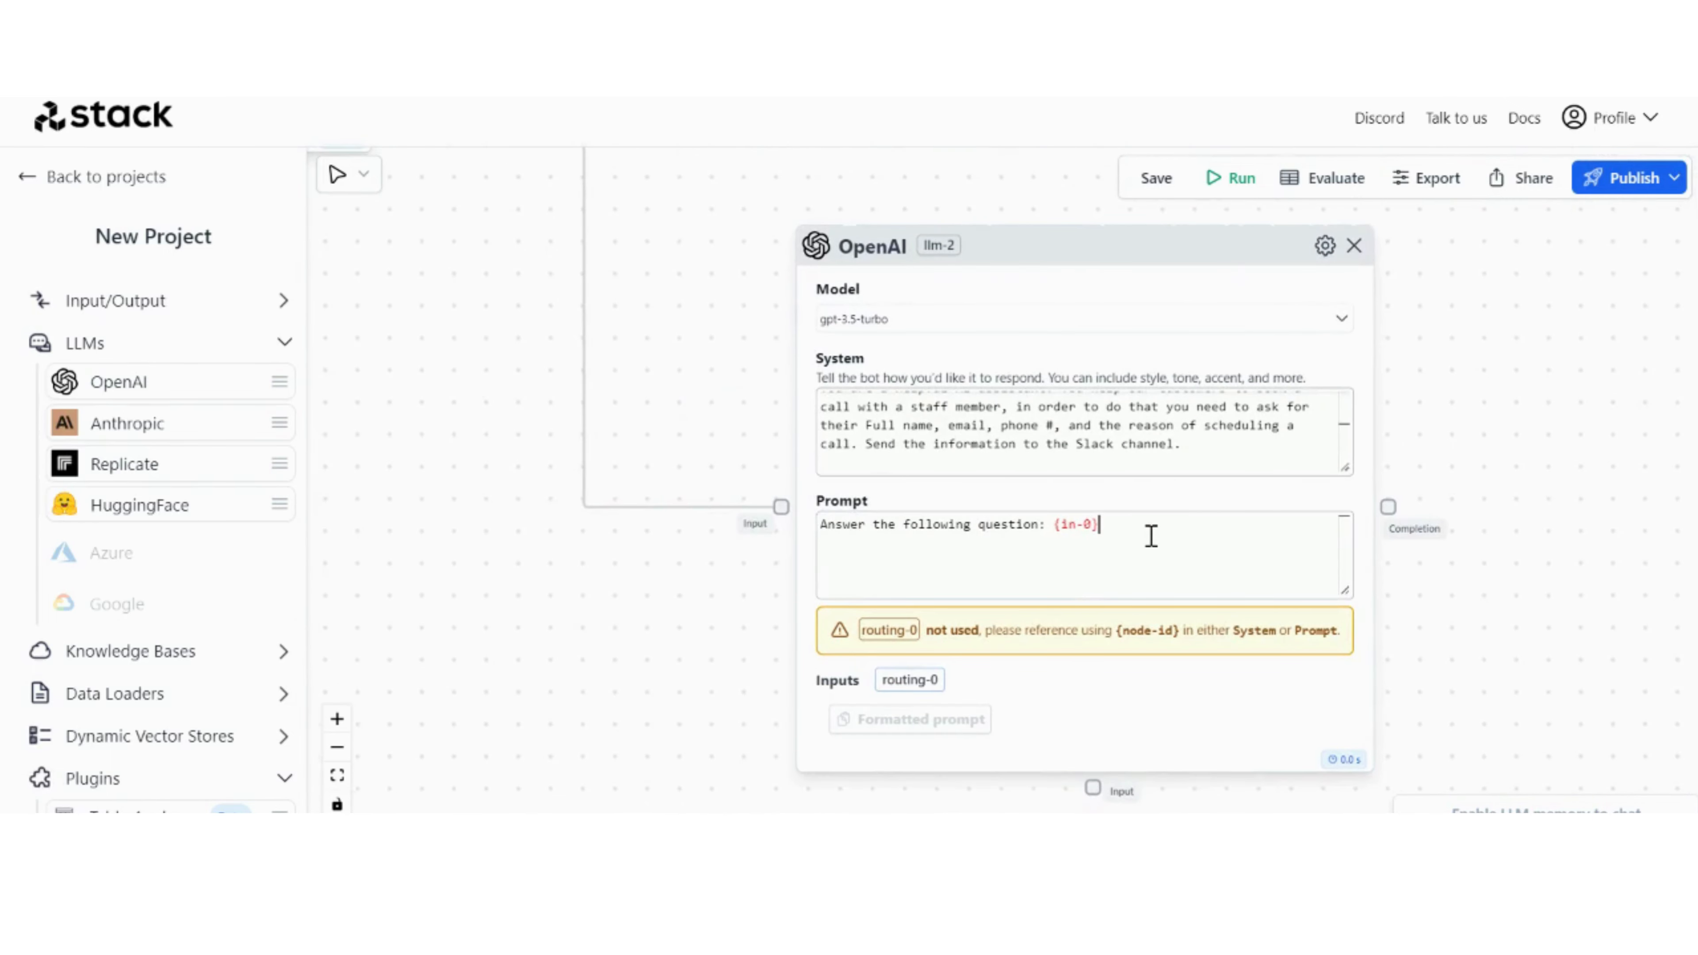
type("{")
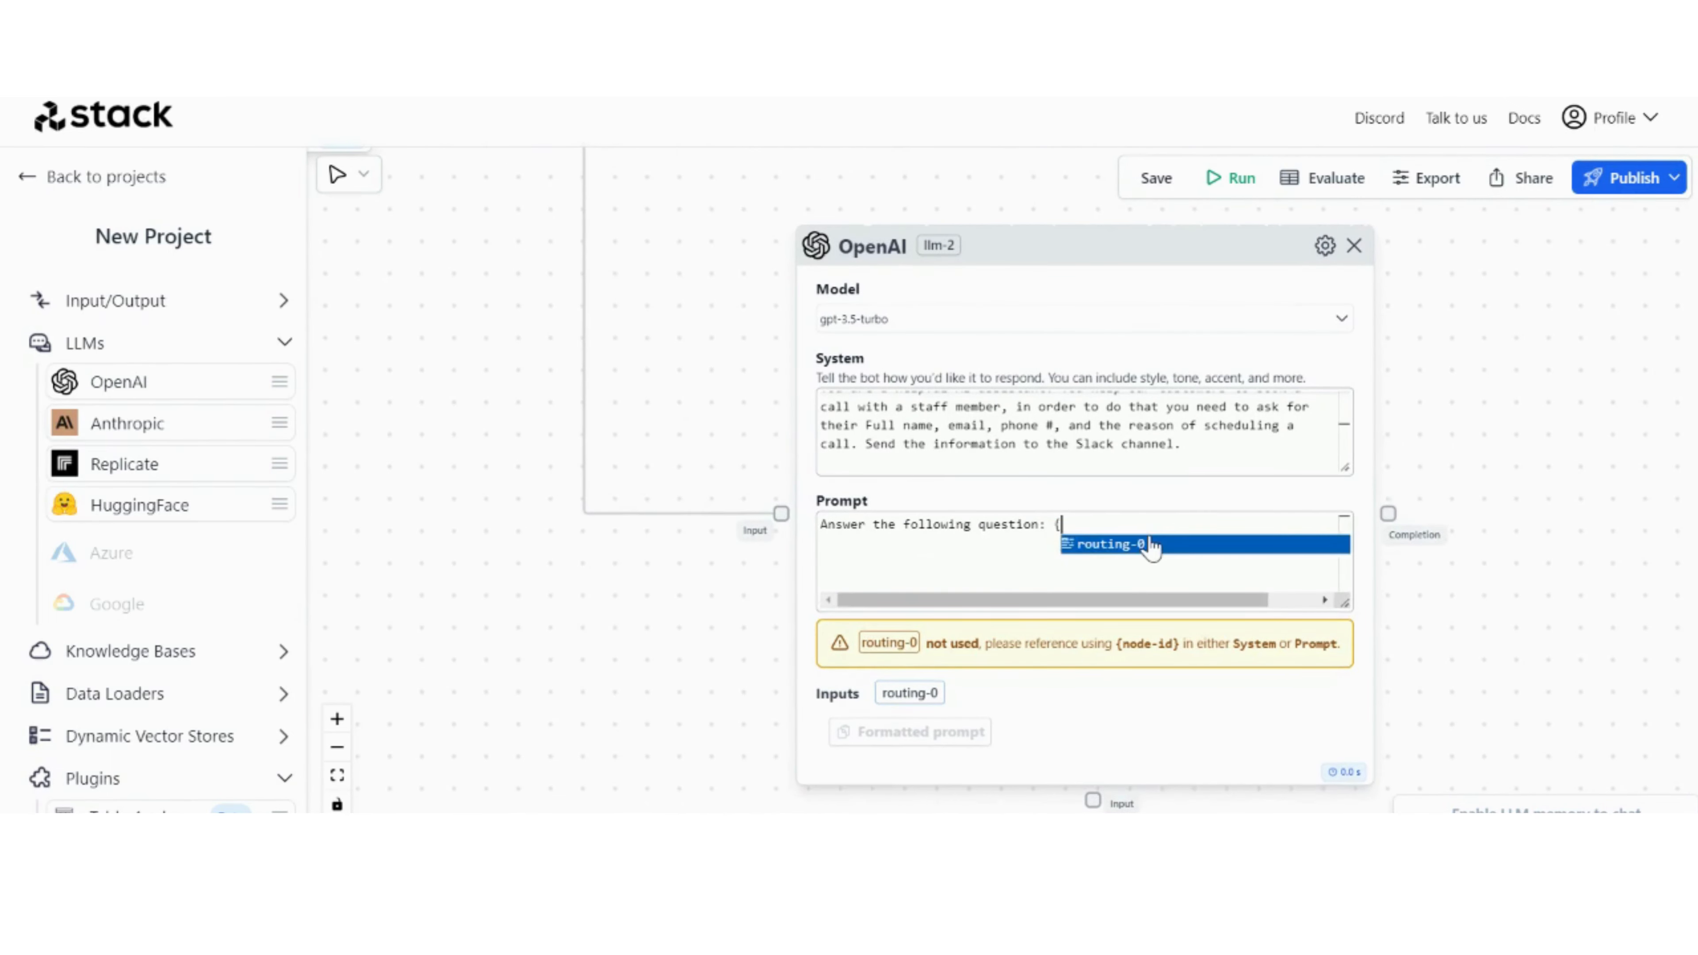
left_click(1149, 541)
scroll(1518, 324, "down", 4)
left_click_drag(1518, 324, 1356, 477)
scroll(1236, 626, "up", 4)
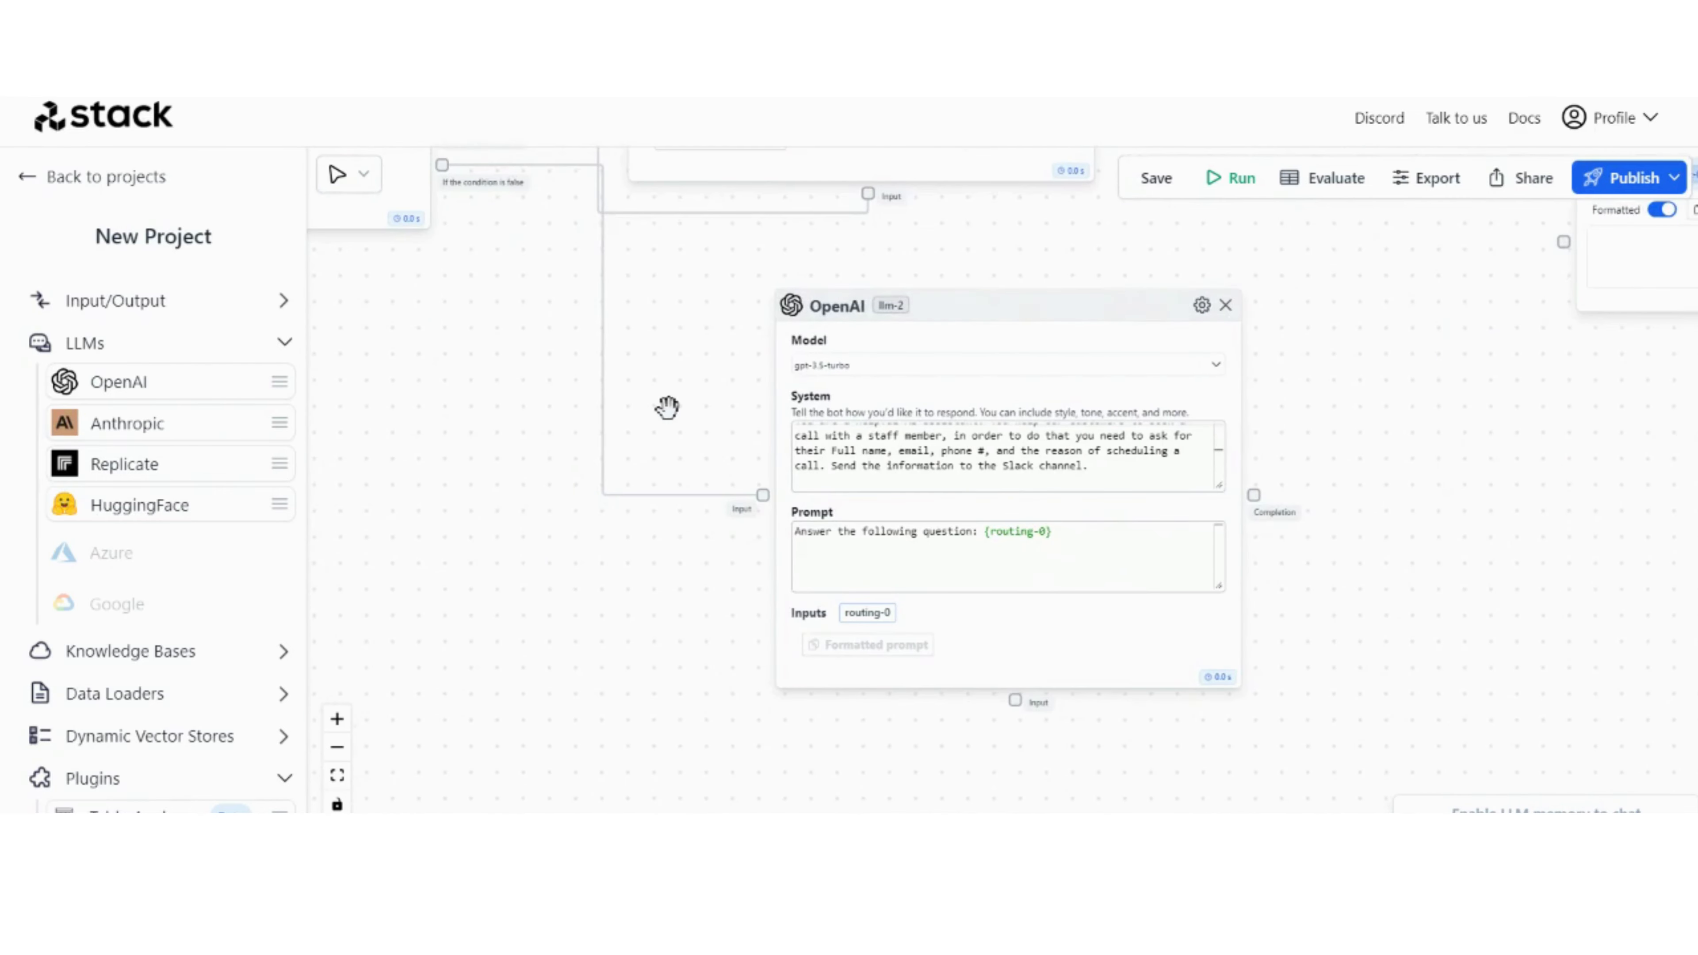
Step: Add a second Zapier node below the call-booking OpenAI node and connect it to that node's lower Input port
left_click_drag(685, 419, 765, 341)
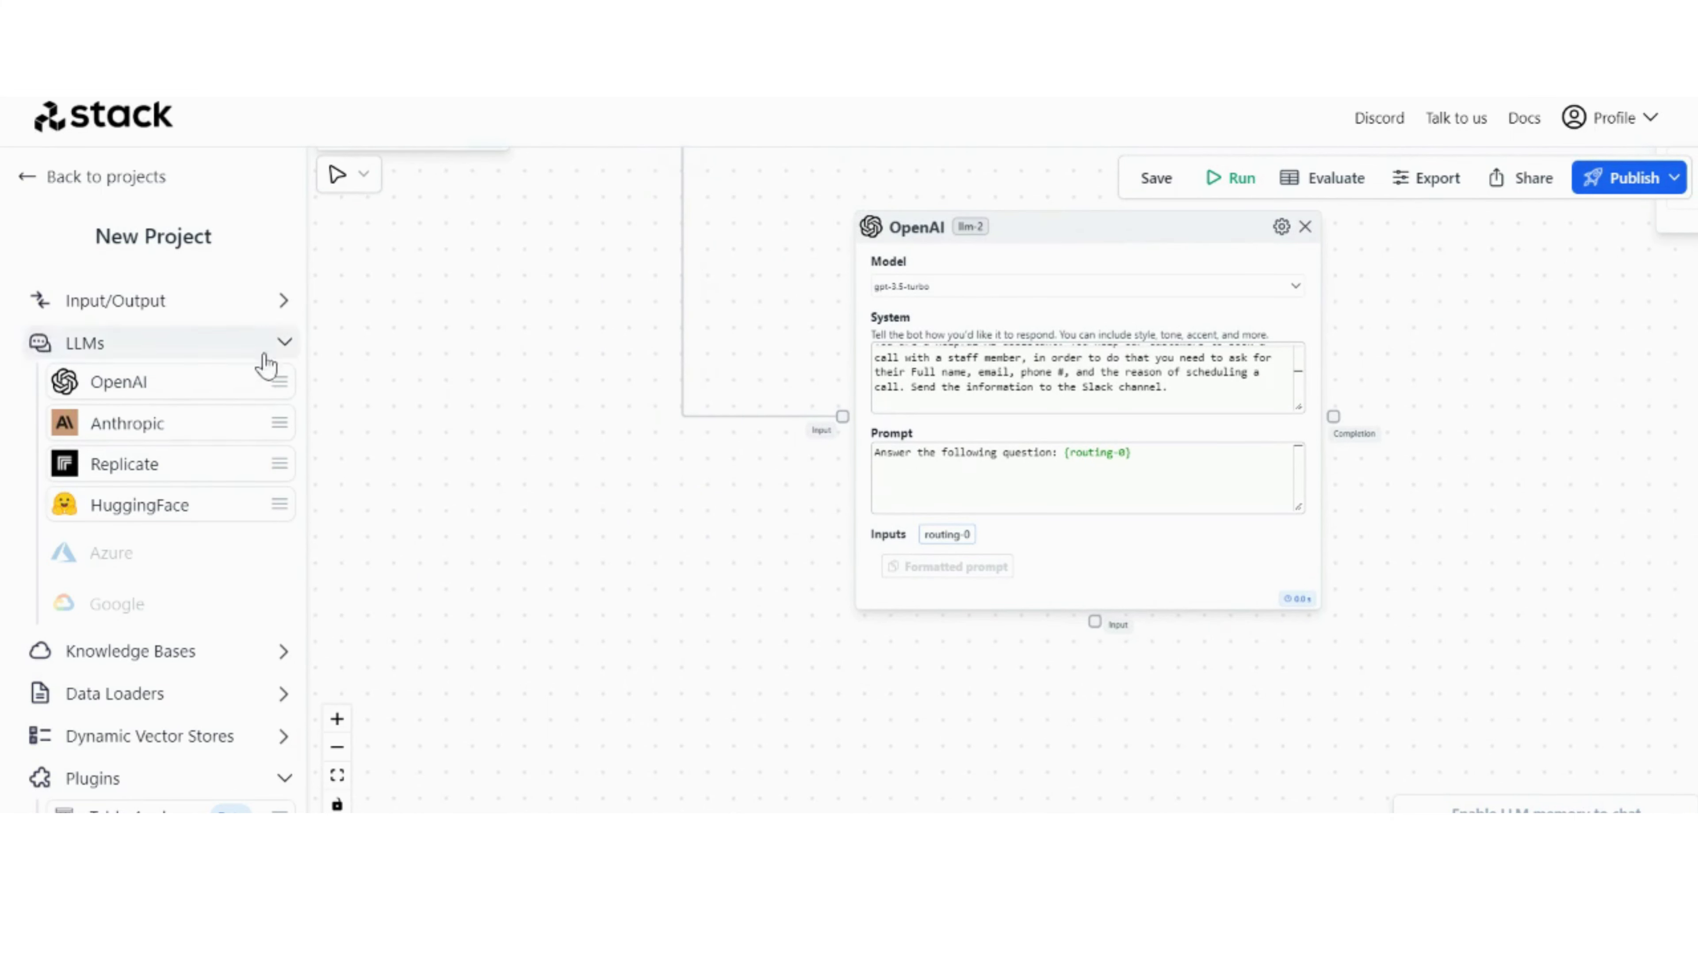
scroll(241, 509, "down", 4)
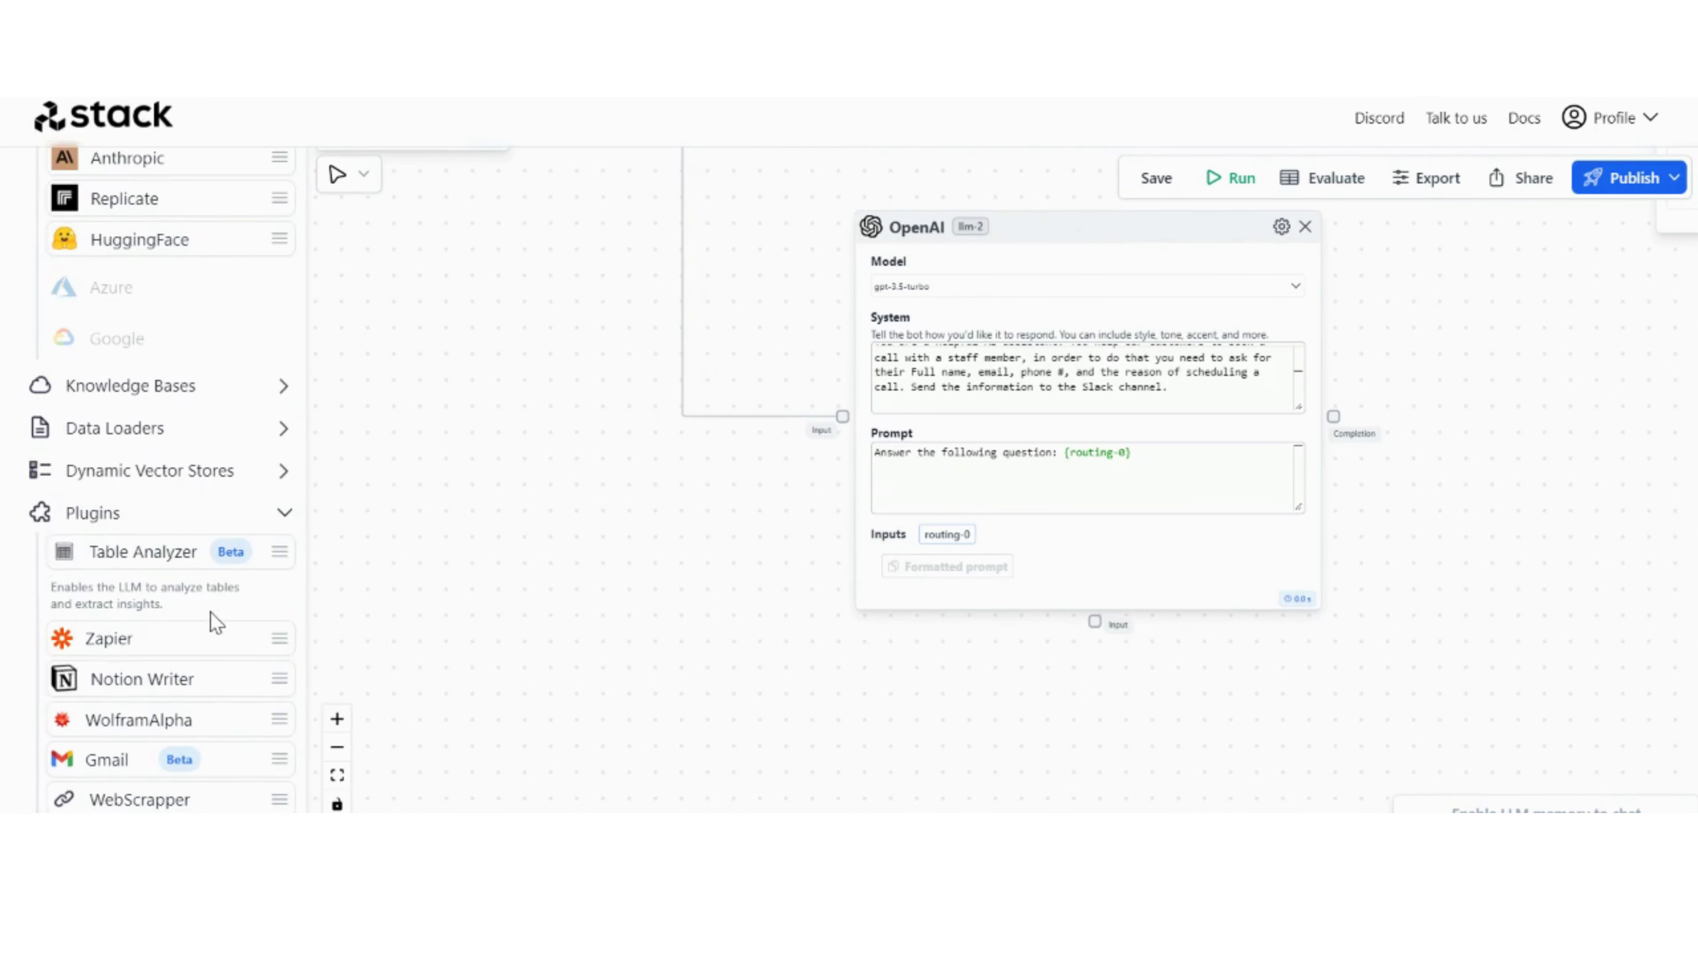
left_click_drag(216, 595, 689, 639)
left_click_drag(1000, 672, 865, 656)
left_click_drag(645, 588, 958, 602)
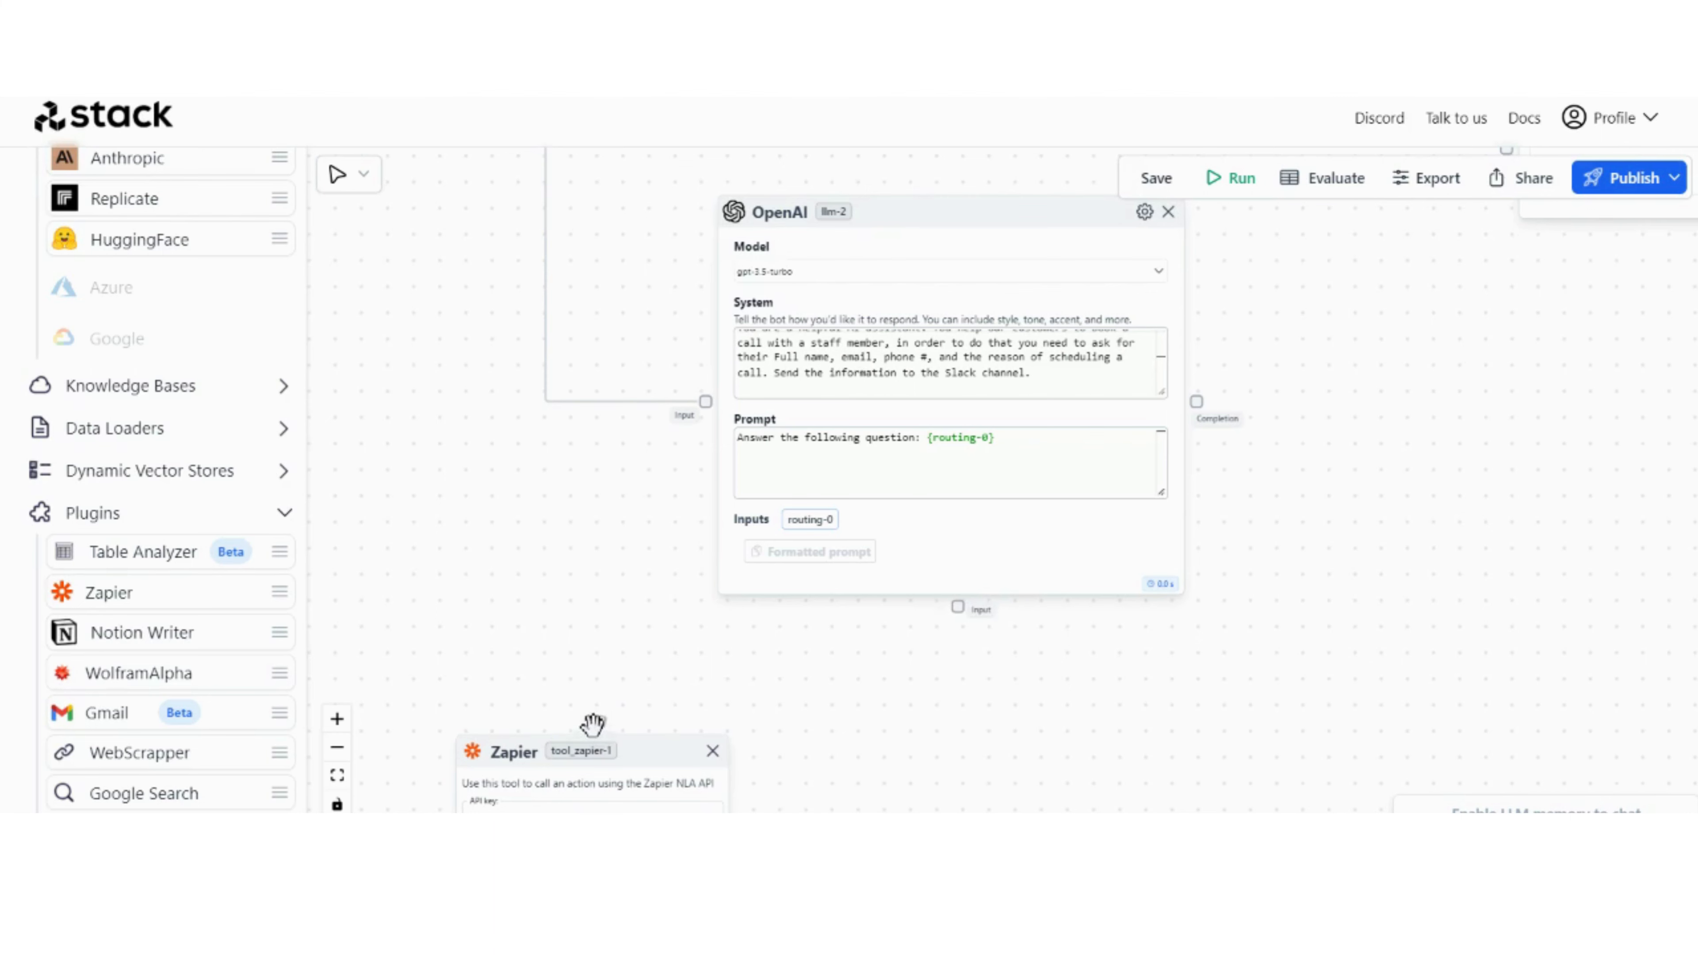
left_click_drag(592, 724, 948, 604)
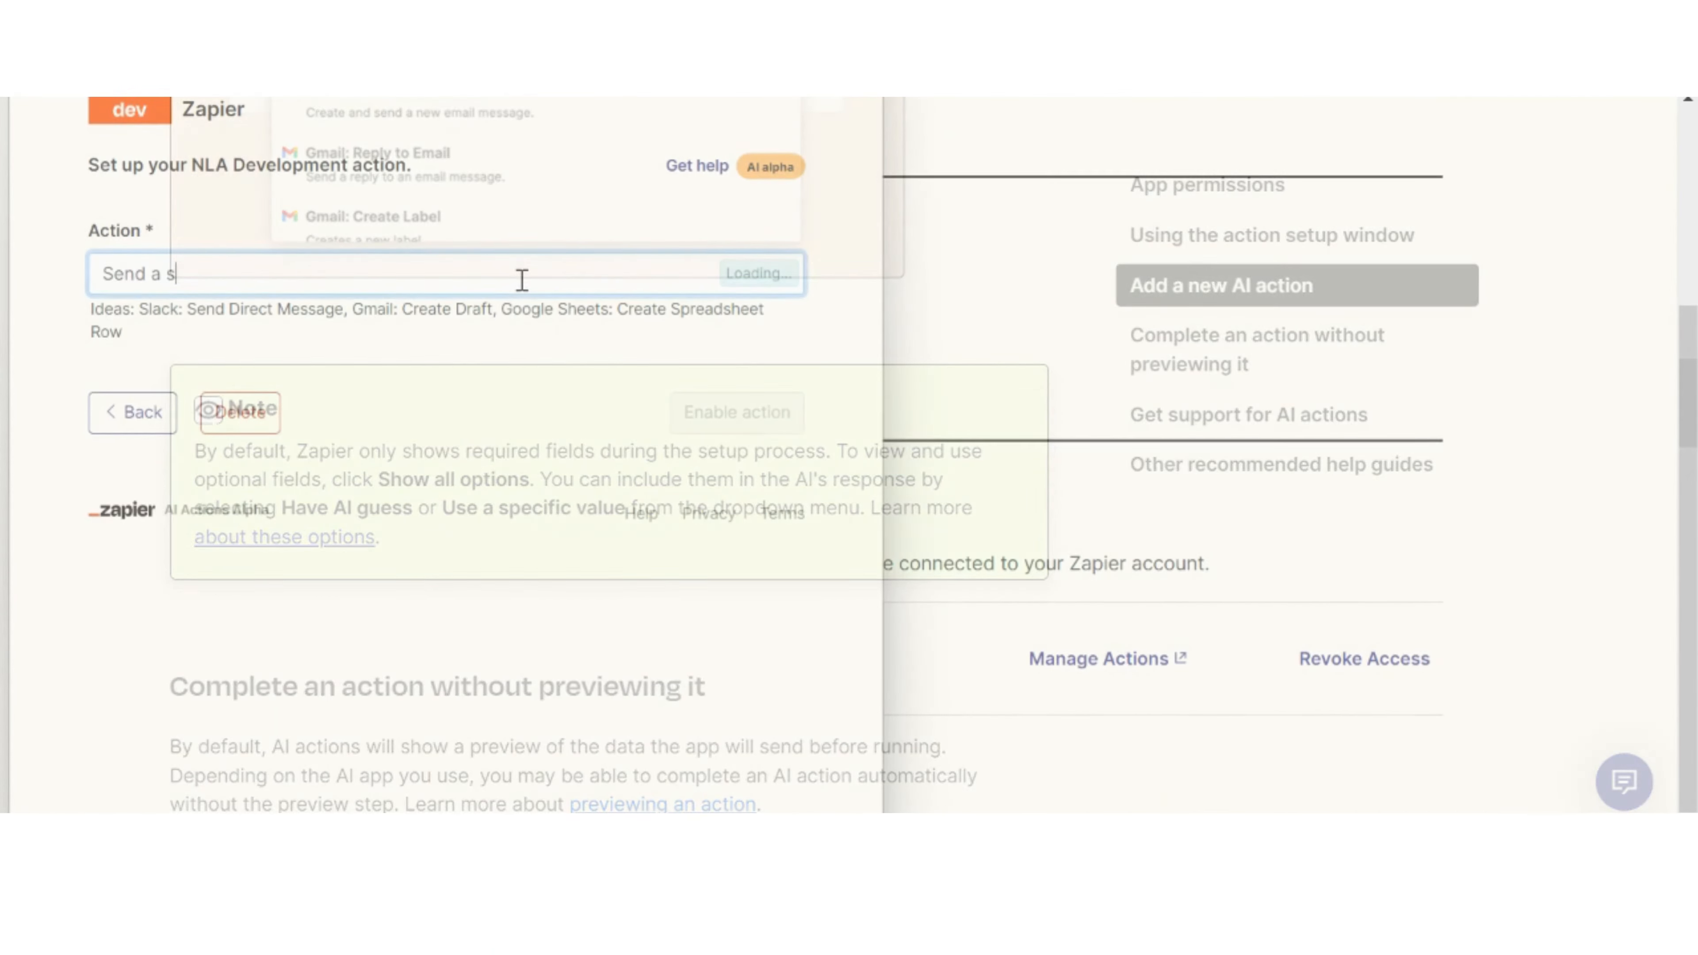
Step: Switch to Zapier's AI Actions setup, search for "Send a slack channel message" and choose the matching Slack action
type("lack")
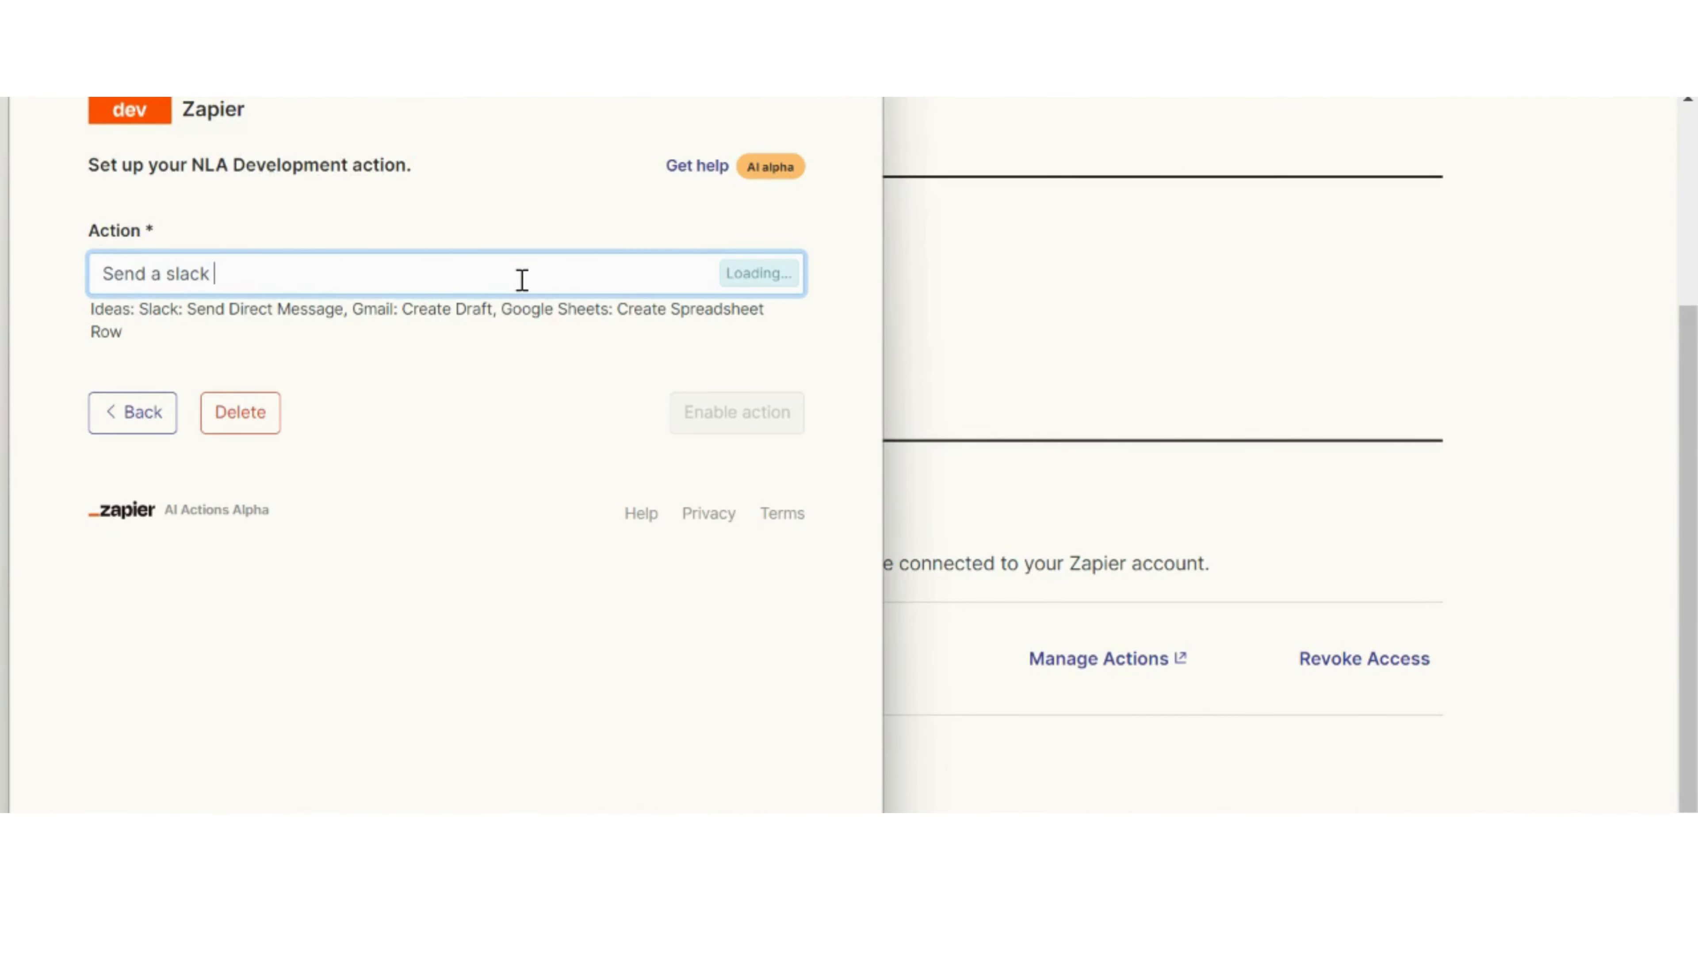
type(" channel message")
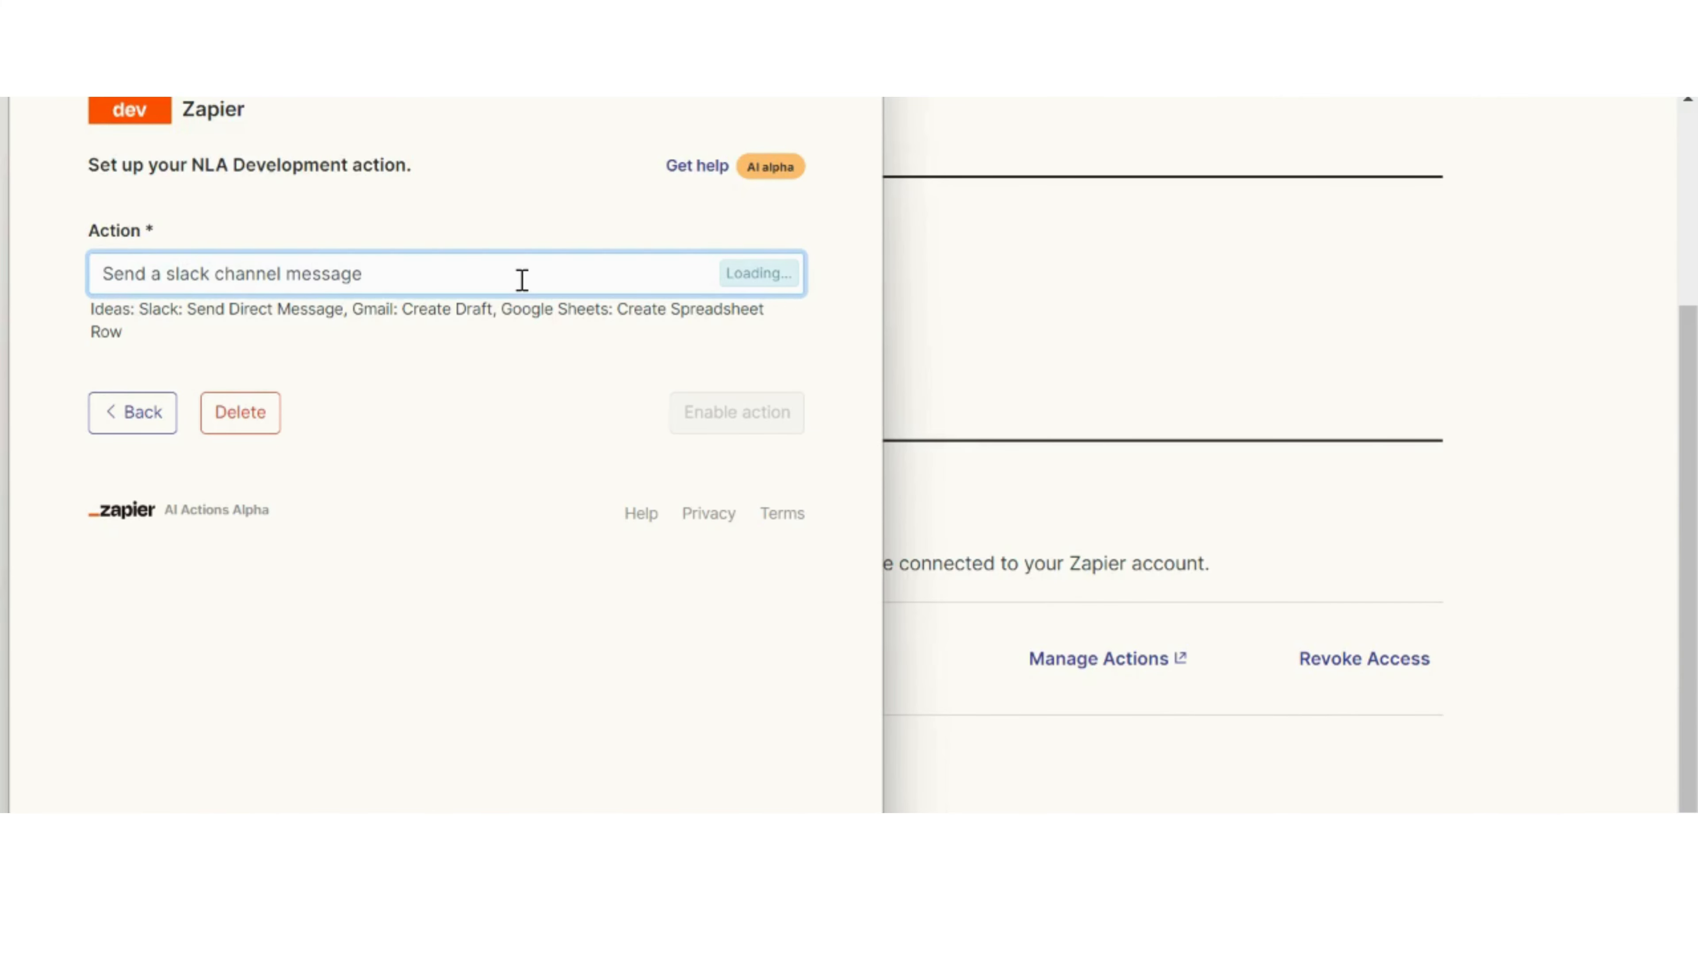
left_click(536, 220)
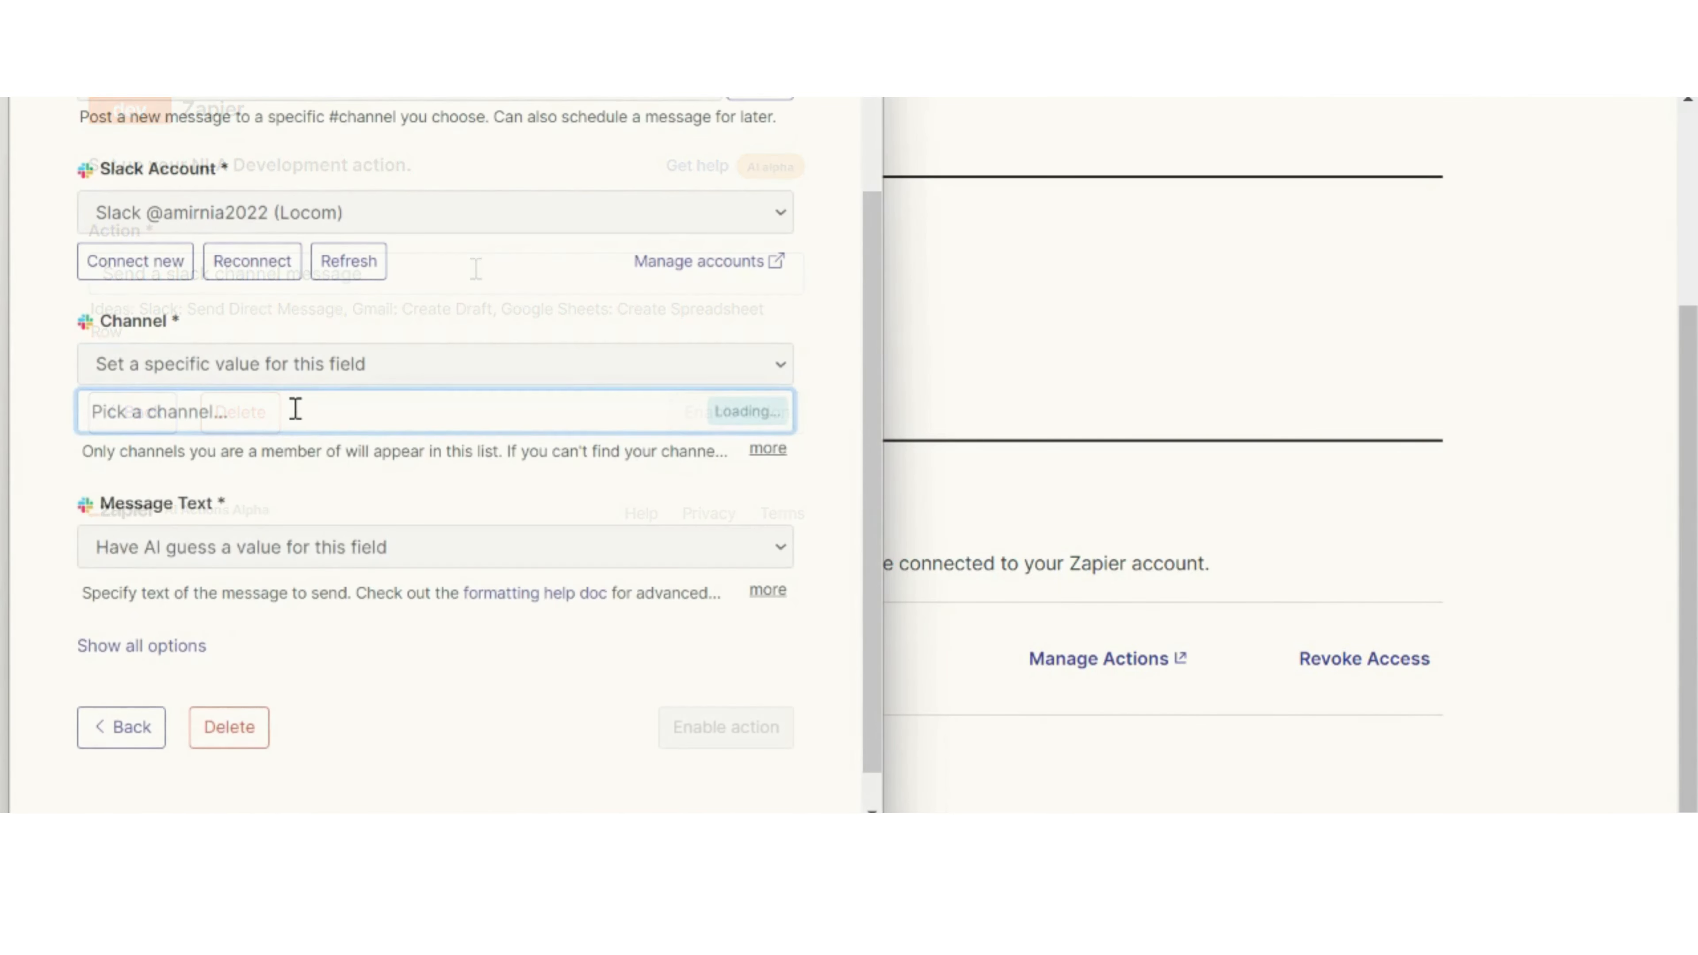
Step: Set the Slack action's channel to nla, leave the message text for AI to guess, and enable the action
left_click(296, 410)
left_click(112, 646)
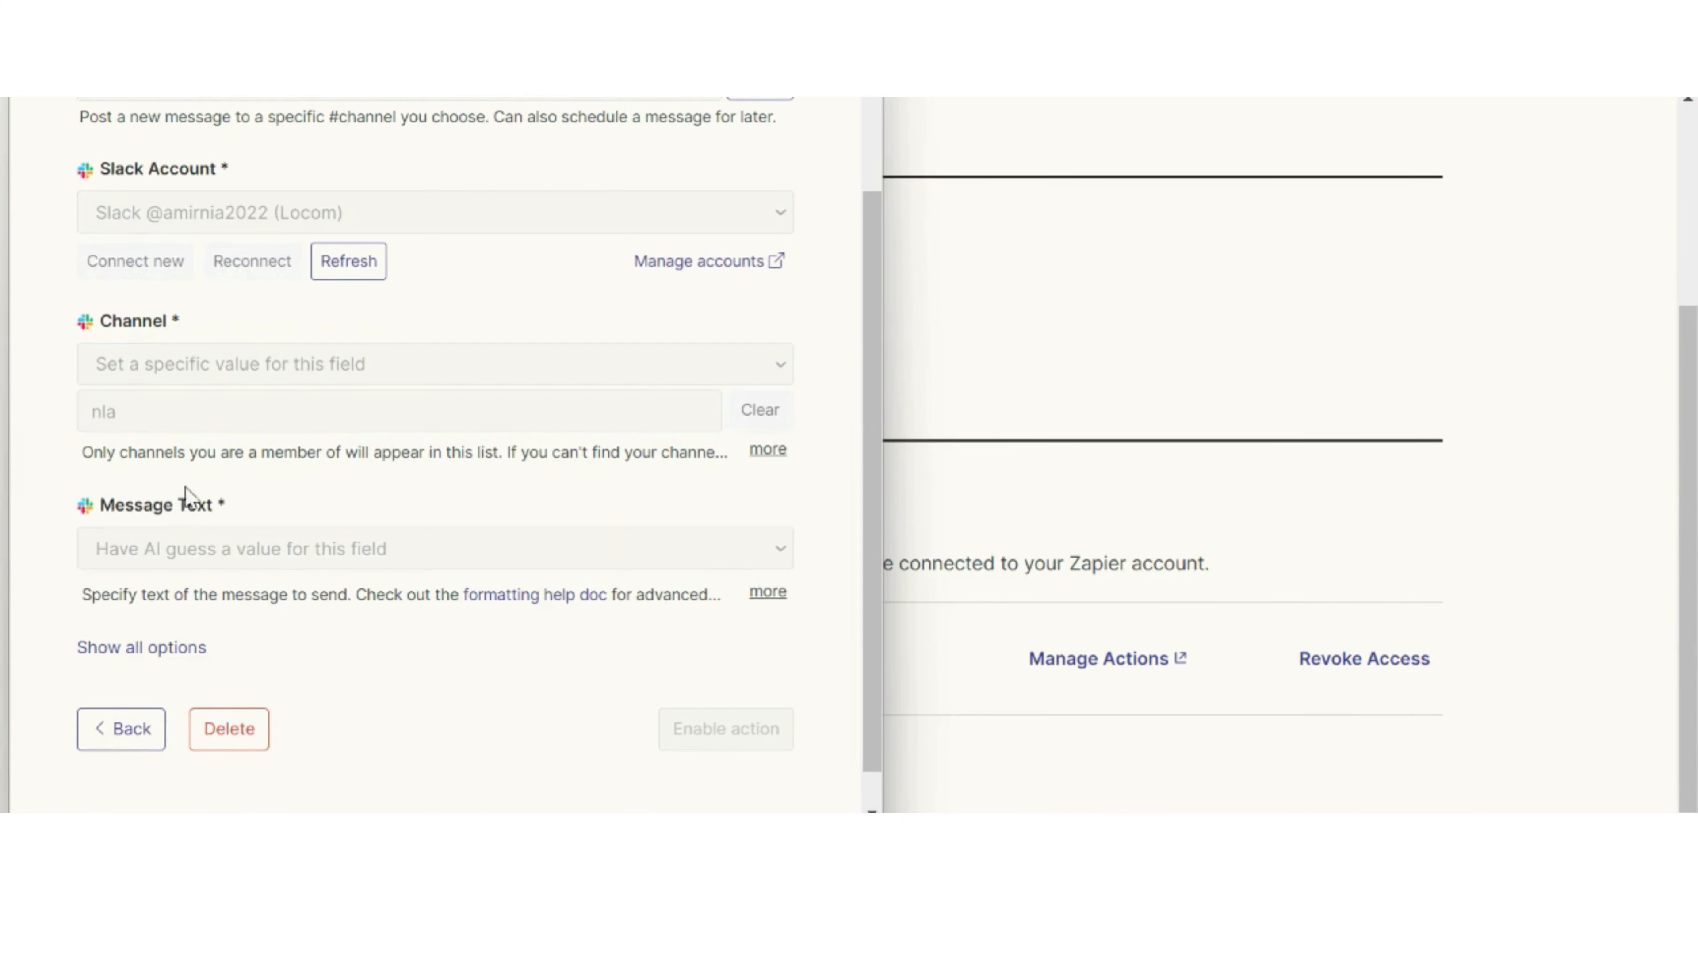
left_click(335, 558)
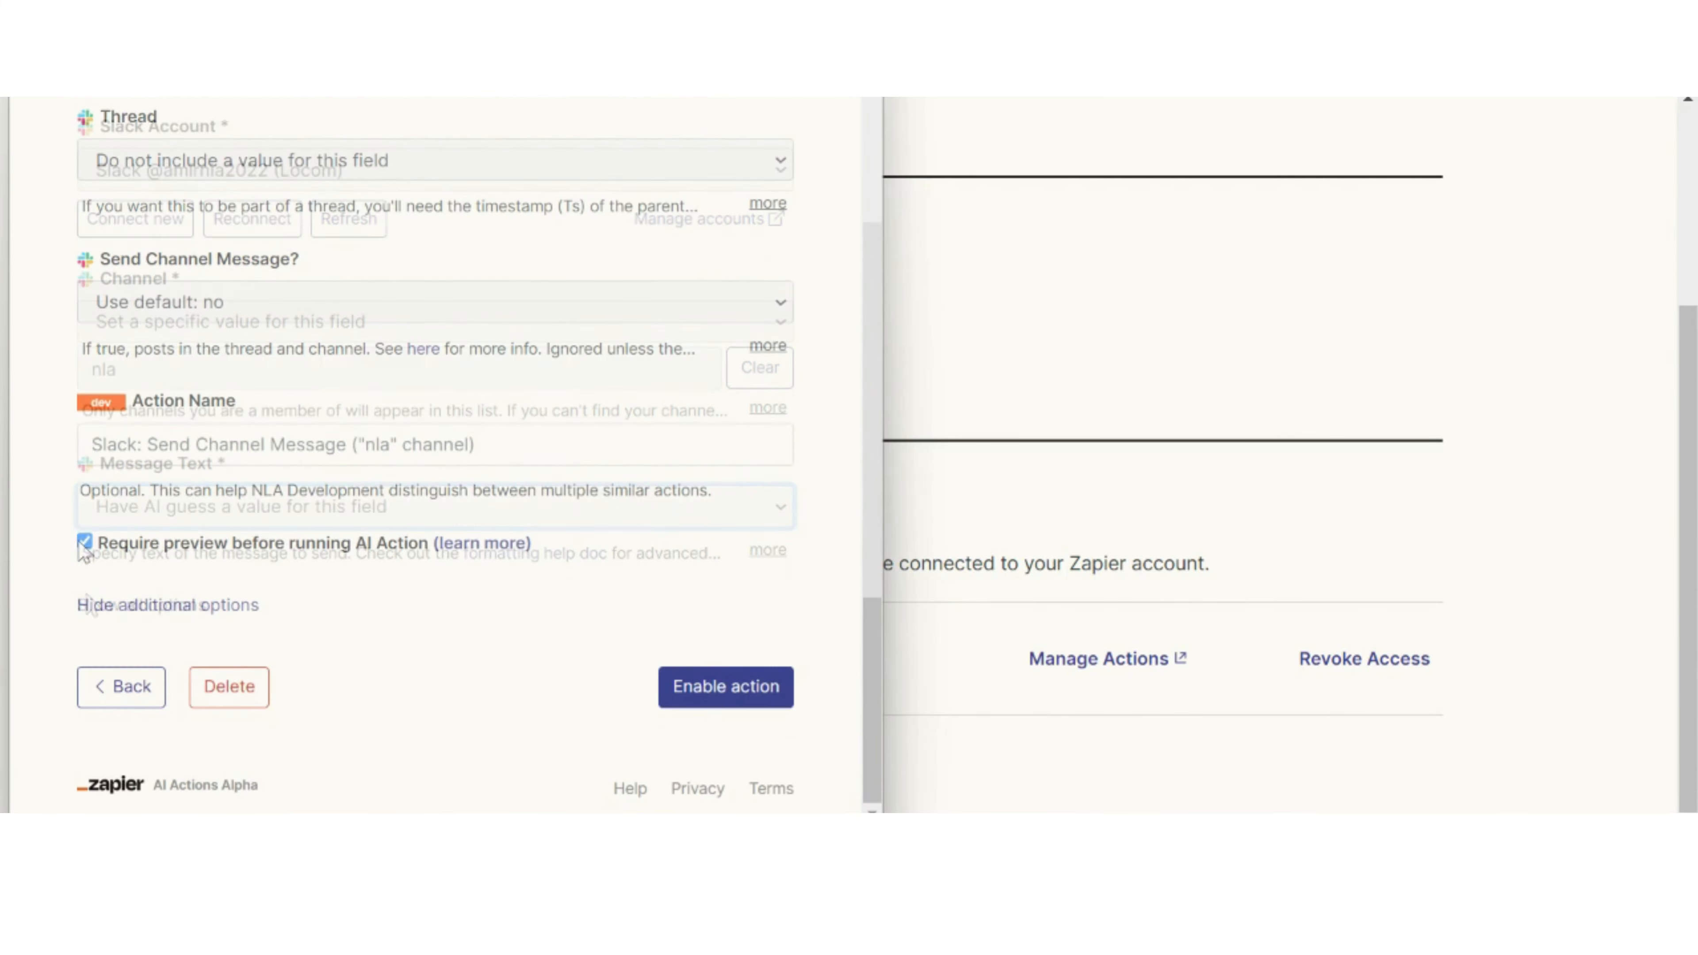
left_click(690, 702)
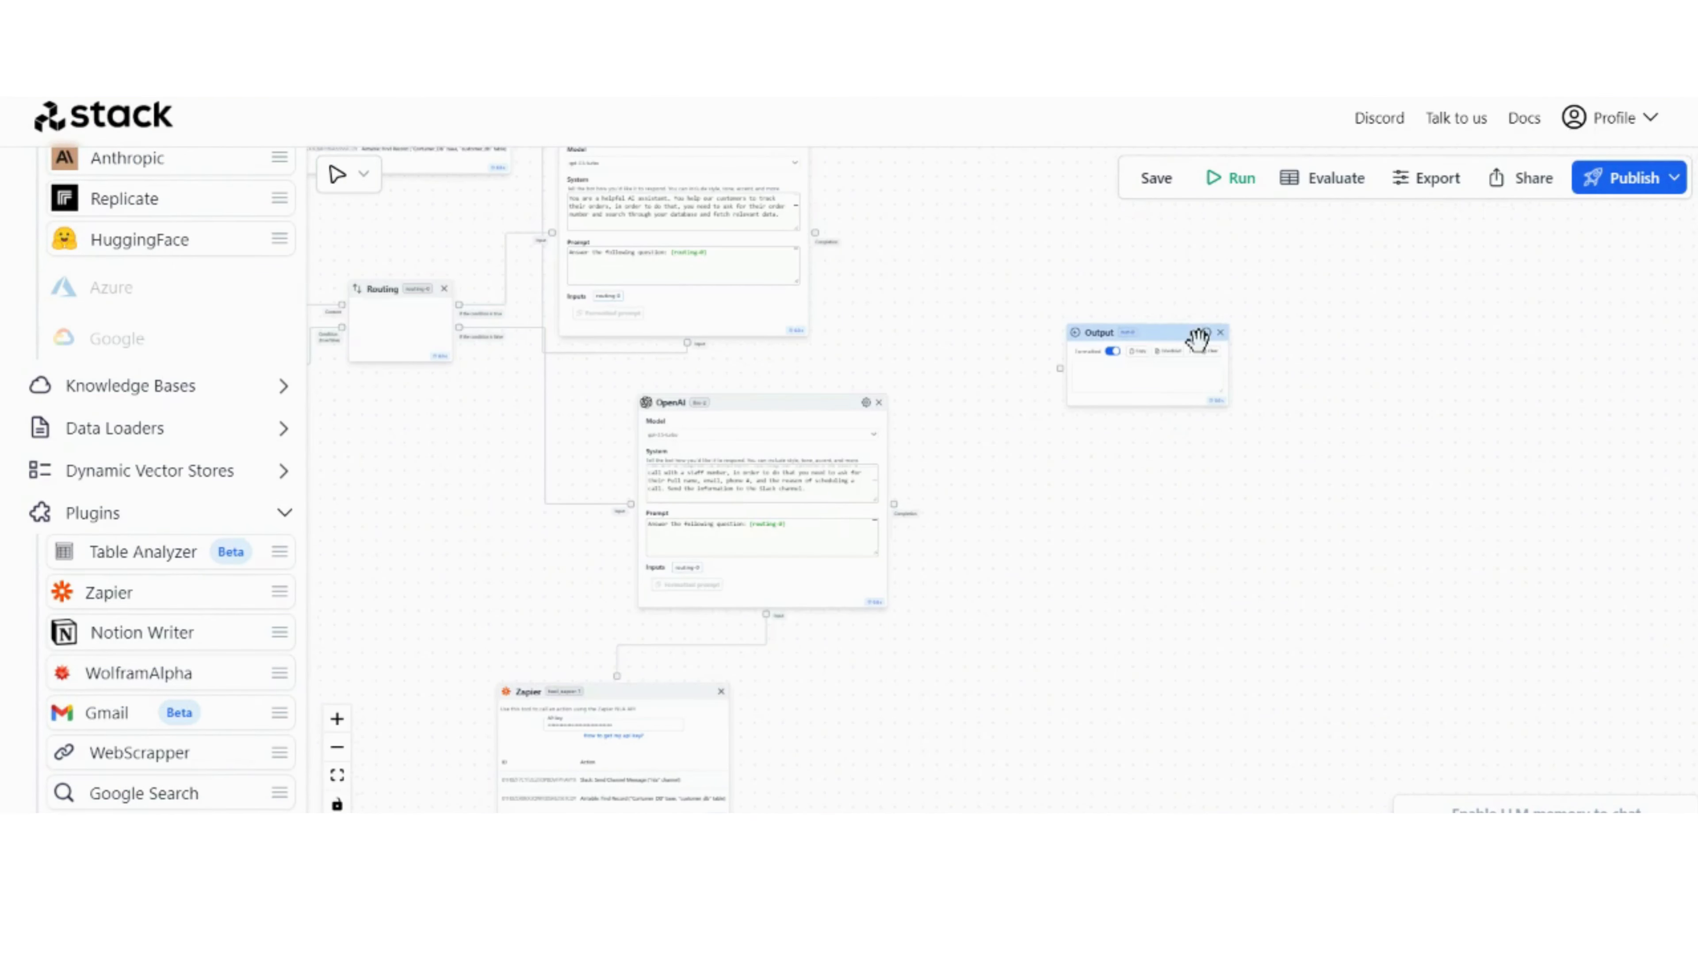
Step: Switch to Stack AI, move the Output node further right, and add a Routing Out node between it and the OpenAI nodes
left_click_drag(1183, 331, 1361, 334)
left_click_drag(810, 359, 970, 425)
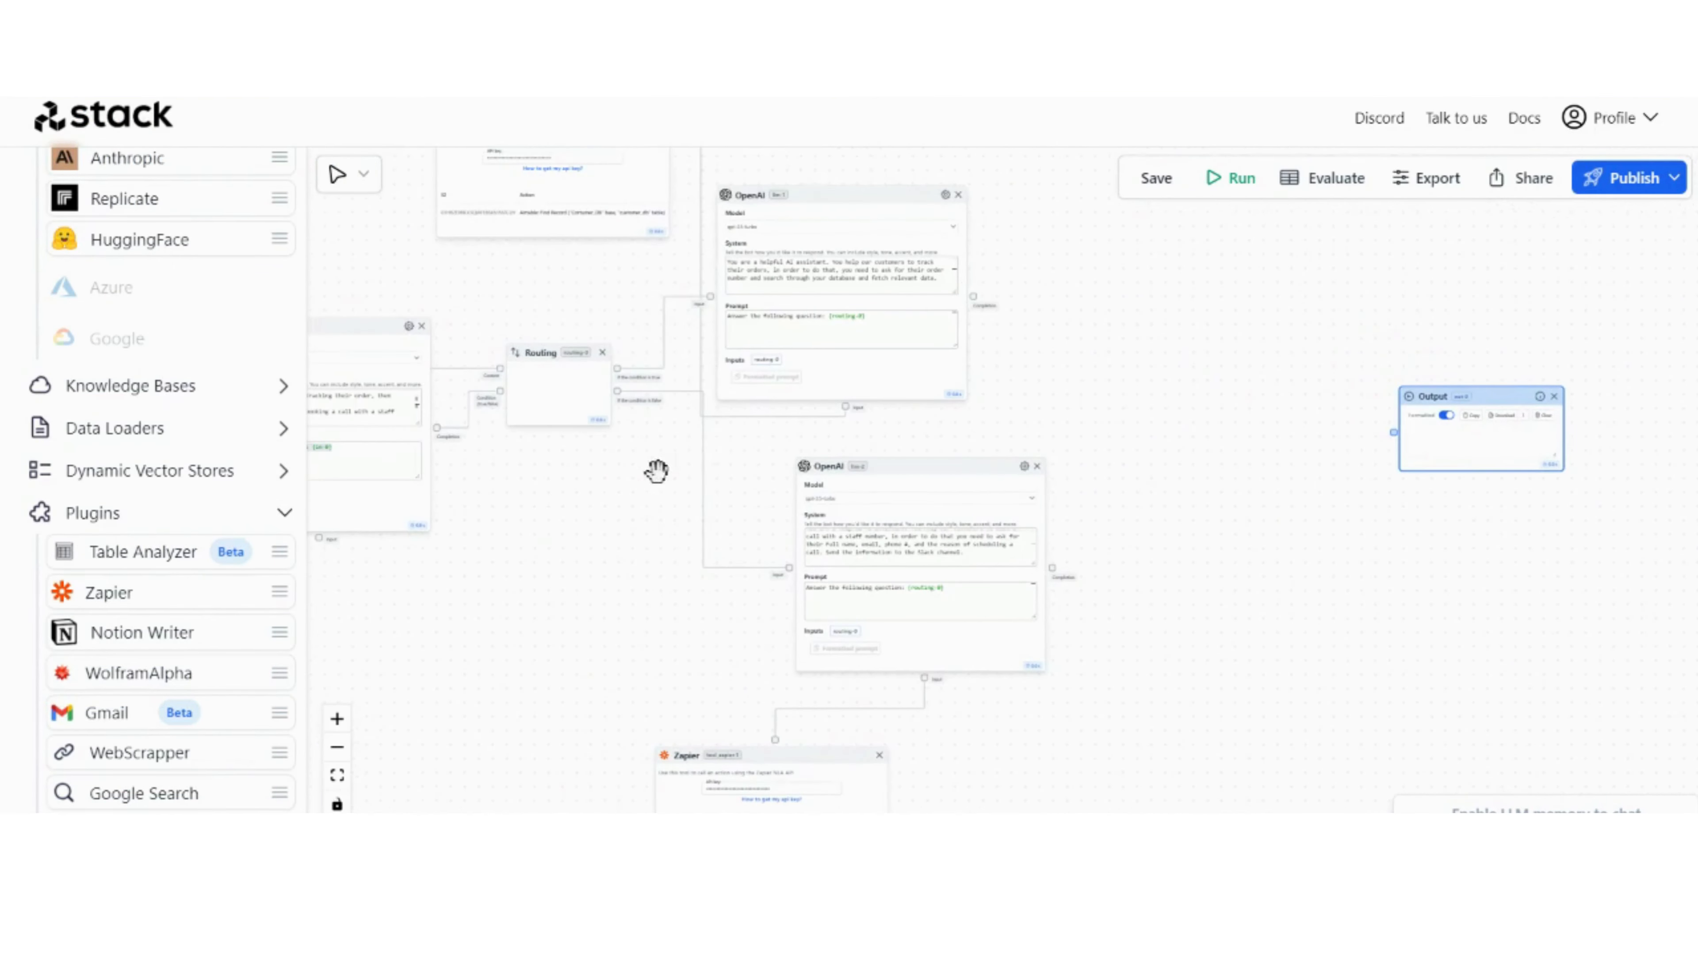
scroll(13, 506, "down", 6)
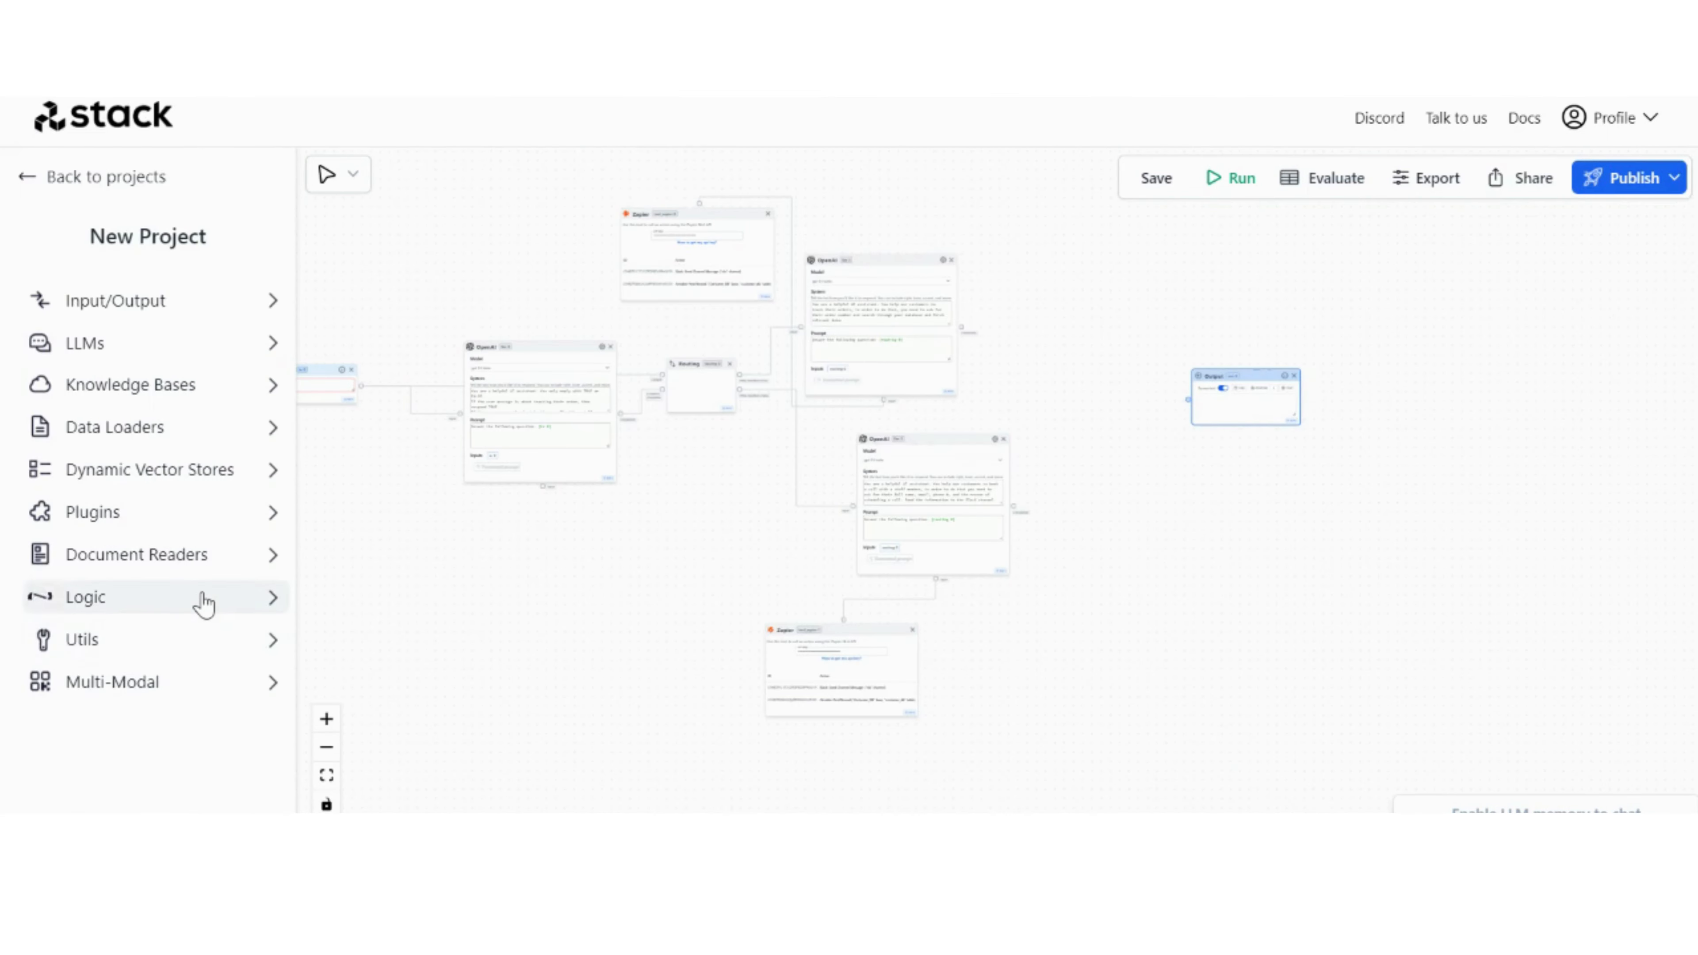
left_click(204, 604)
scroll(201, 603, "down", 1)
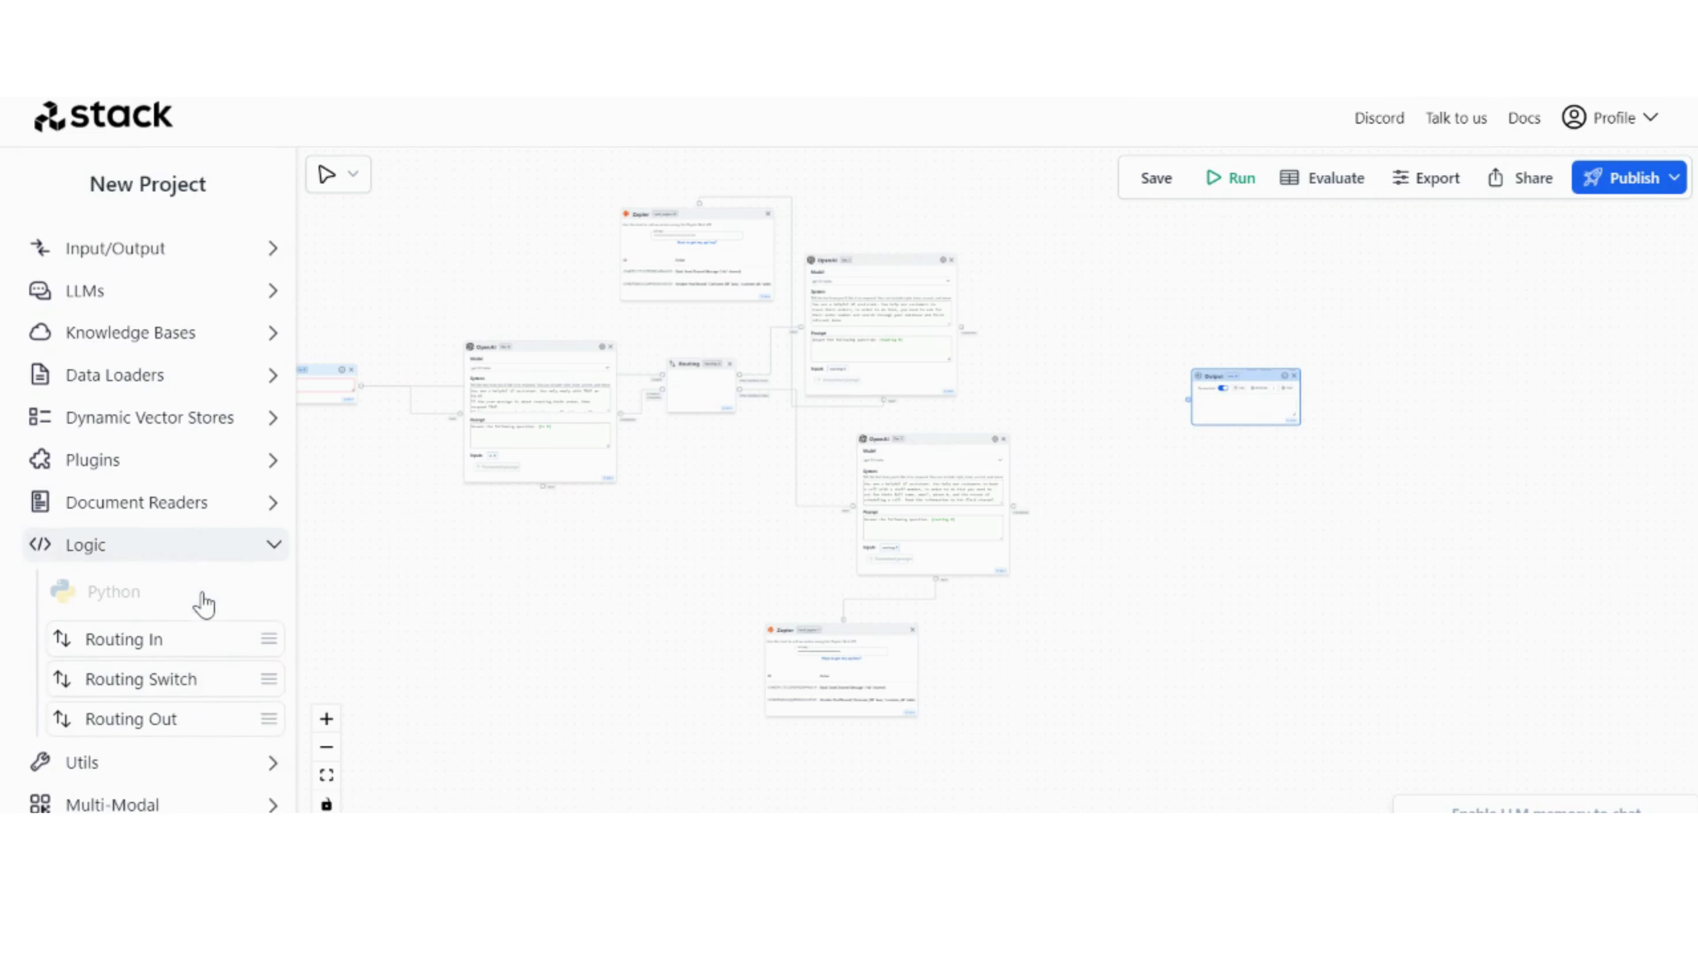
left_click_drag(201, 711, 1090, 398)
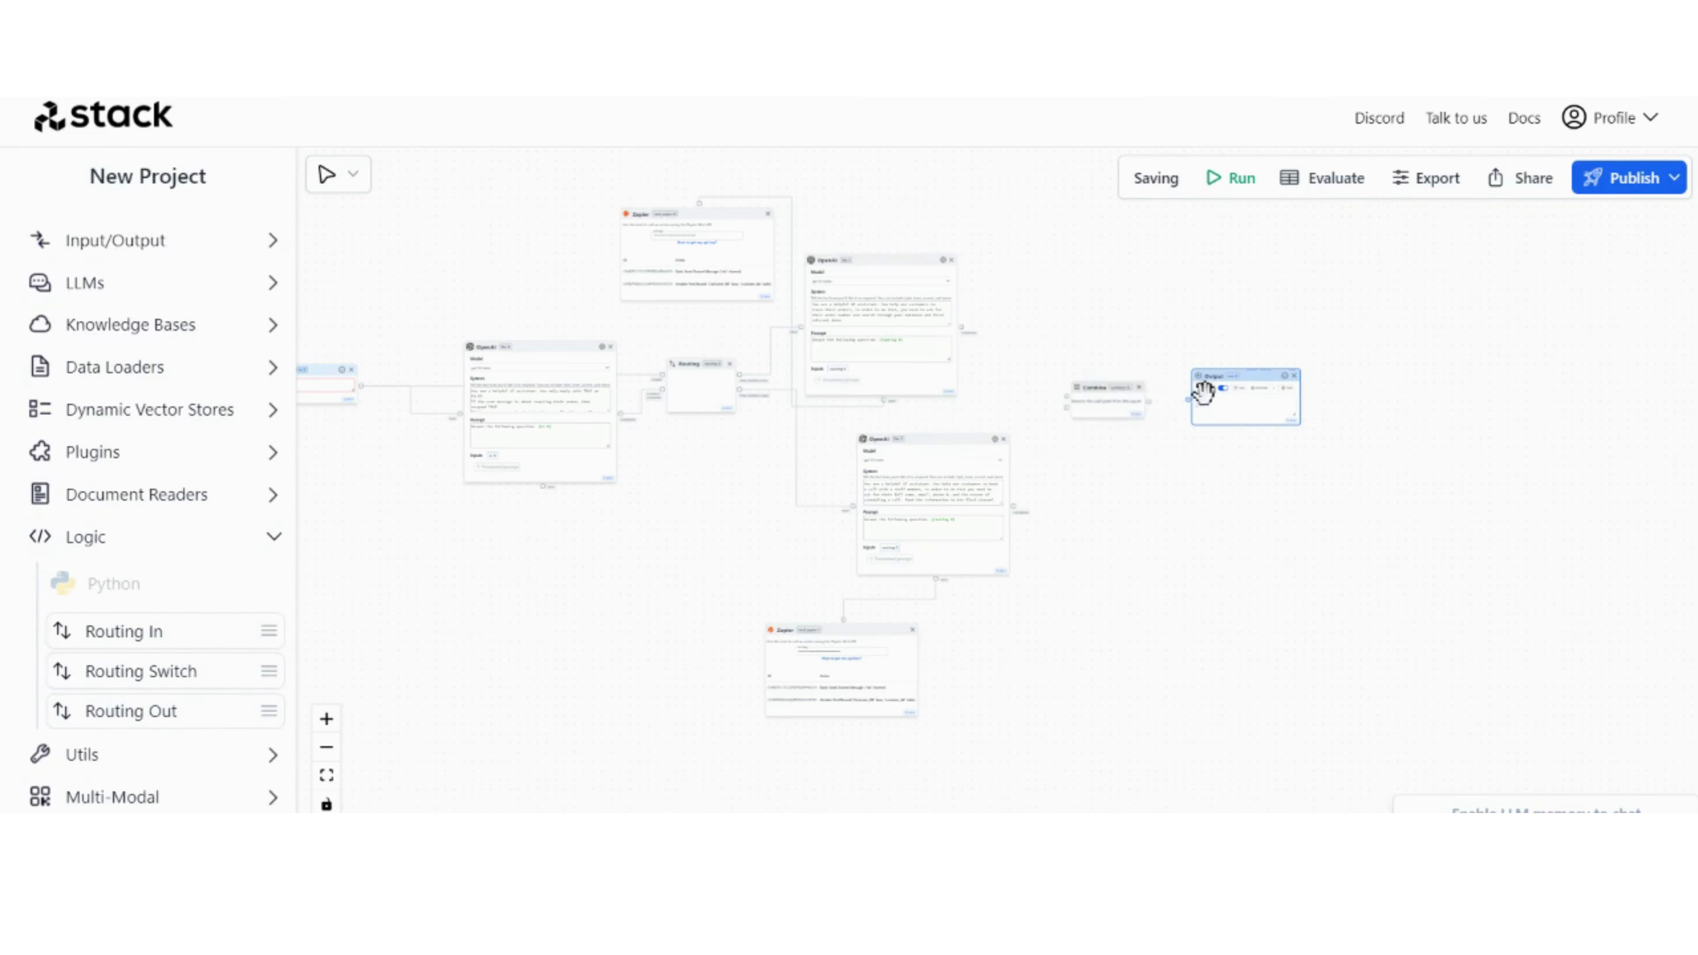
Step: Connect the Completion ports of both branch OpenAI nodes to the Combine node's inputs, and the Combine node to the Output node
scroll(979, 391, "up", 7)
left_click_drag(1110, 291, 1027, 392)
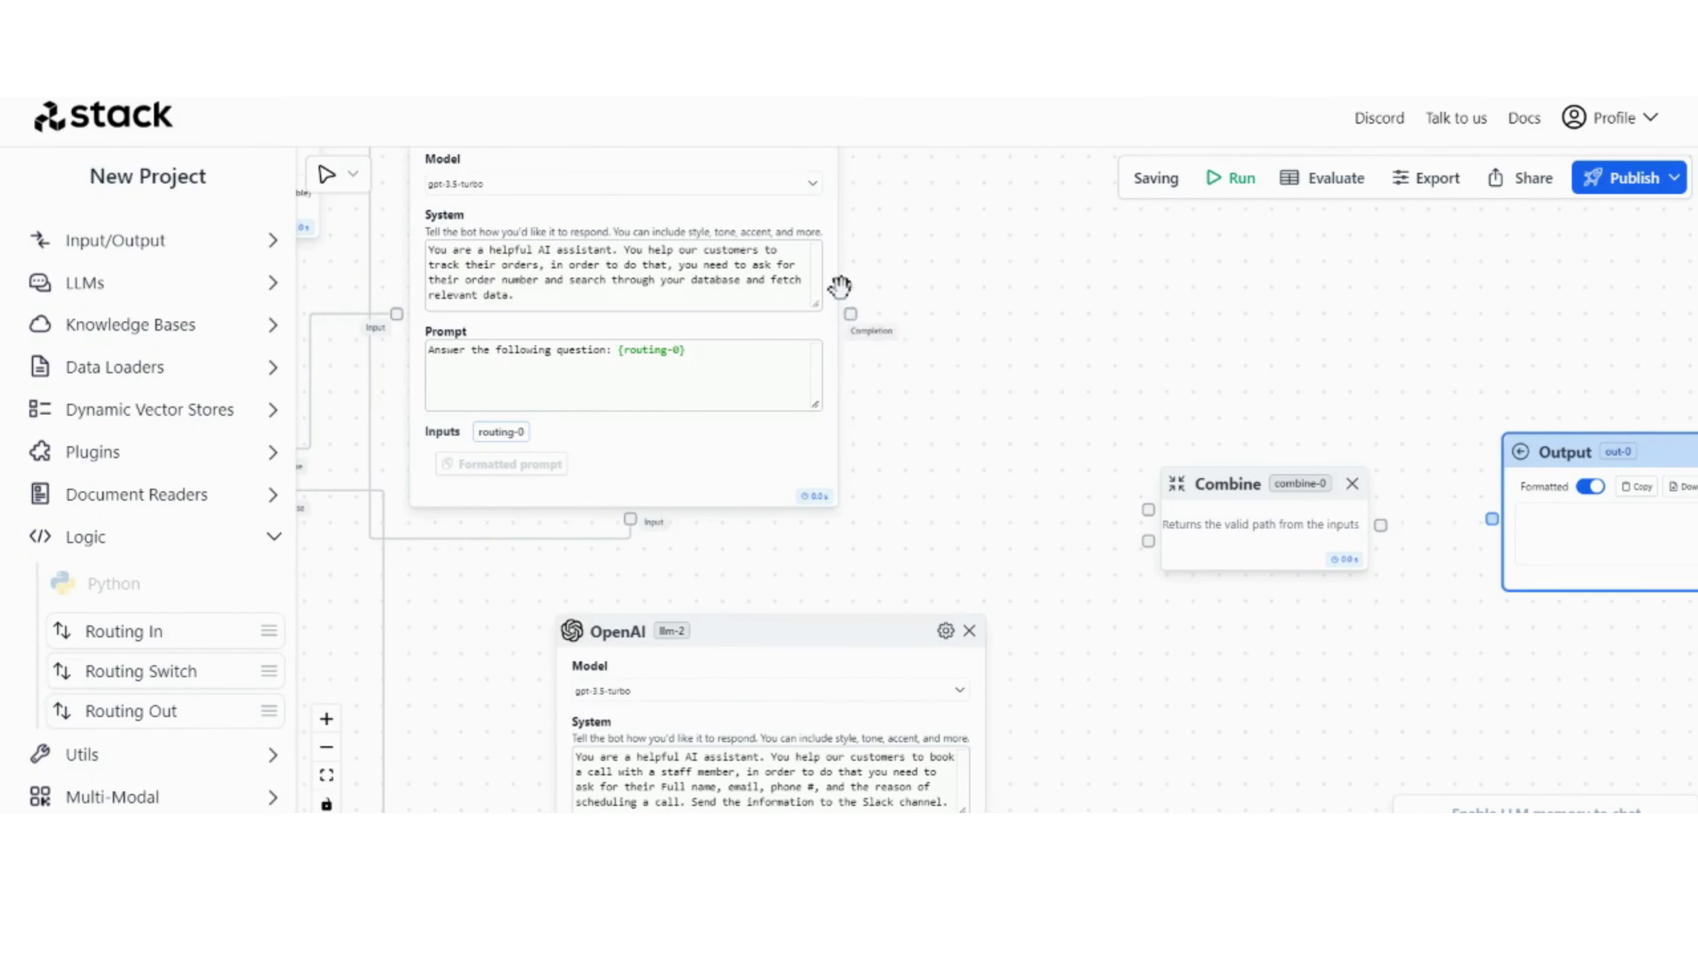
left_click_drag(850, 313, 1148, 510)
scroll(1084, 511, "down", 3)
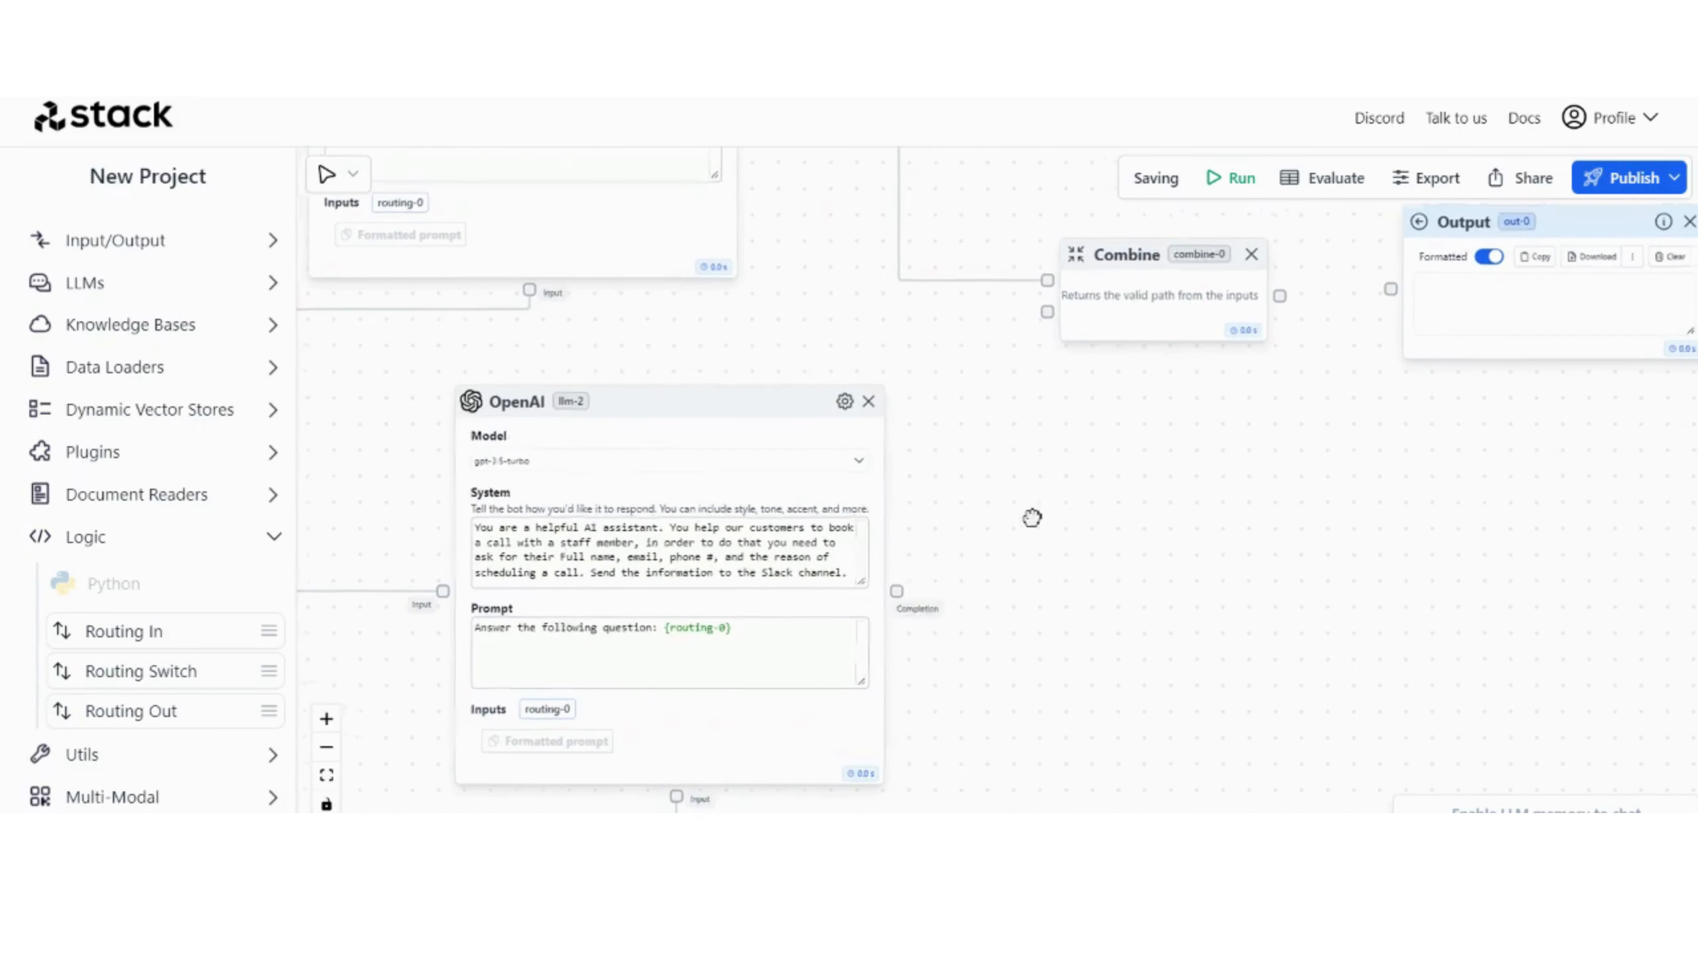
left_click_drag(897, 593, 1045, 310)
left_click_drag(1276, 256, 1170, 465)
left_click_drag(877, 315, 1023, 308)
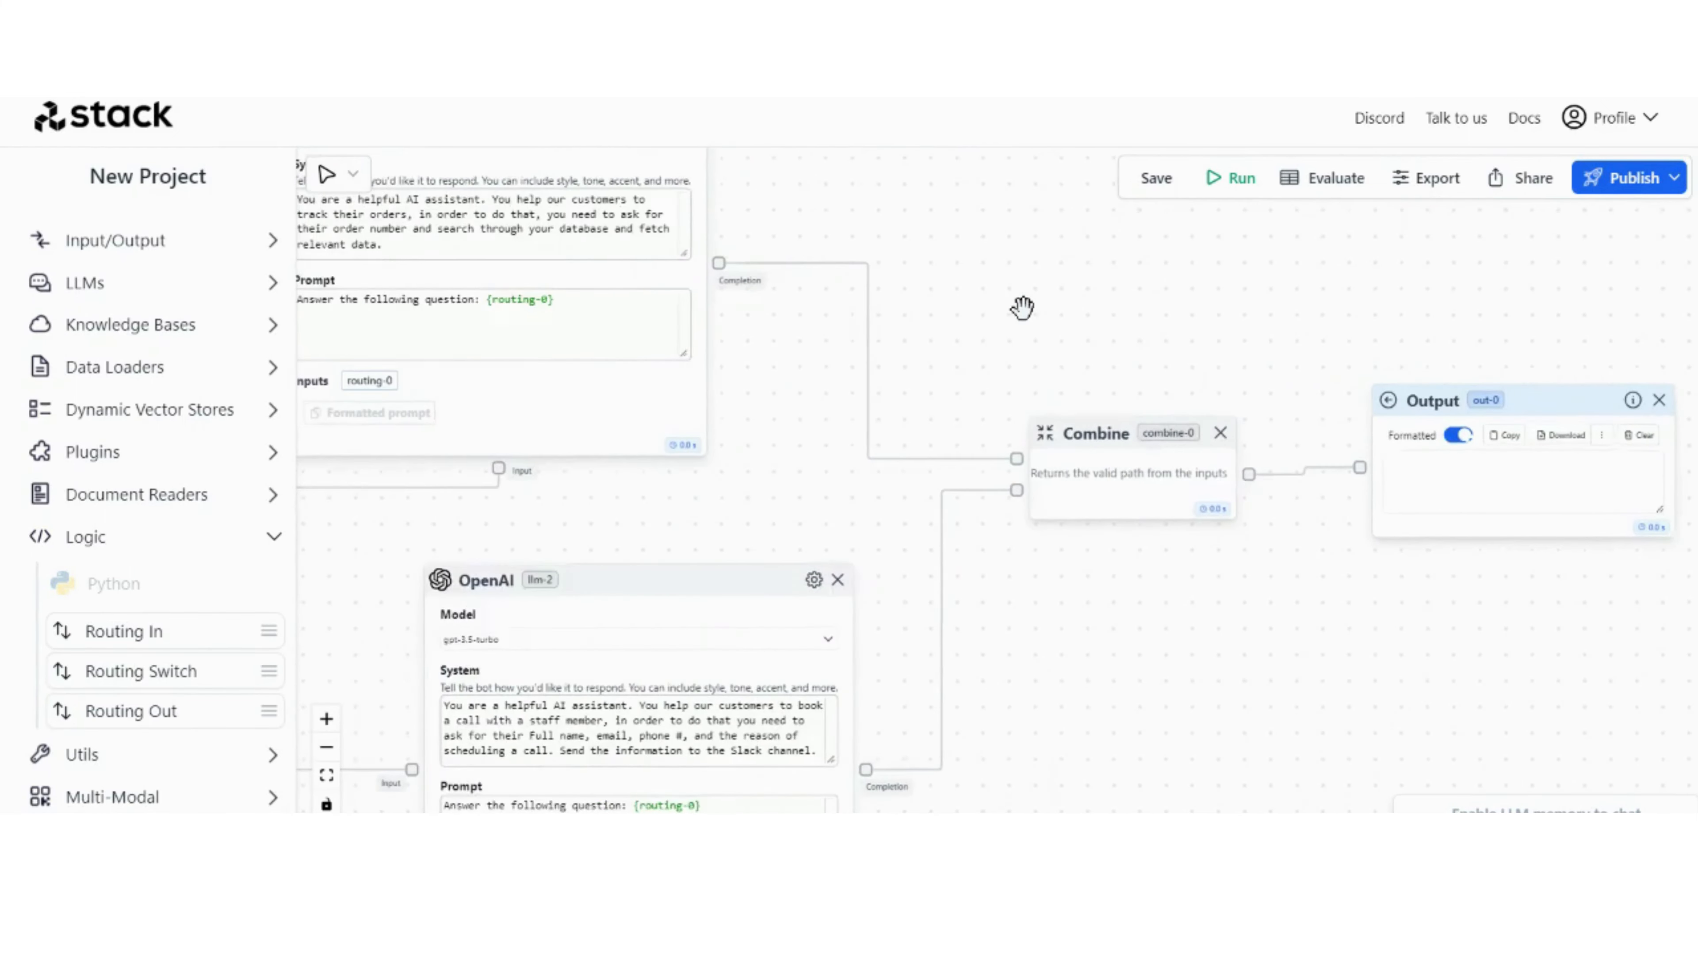
Step: Turn on Memory in the settings of the first OpenAI node, which feeds the Routing condition, and close the settings
scroll(1023, 307, "down", 10)
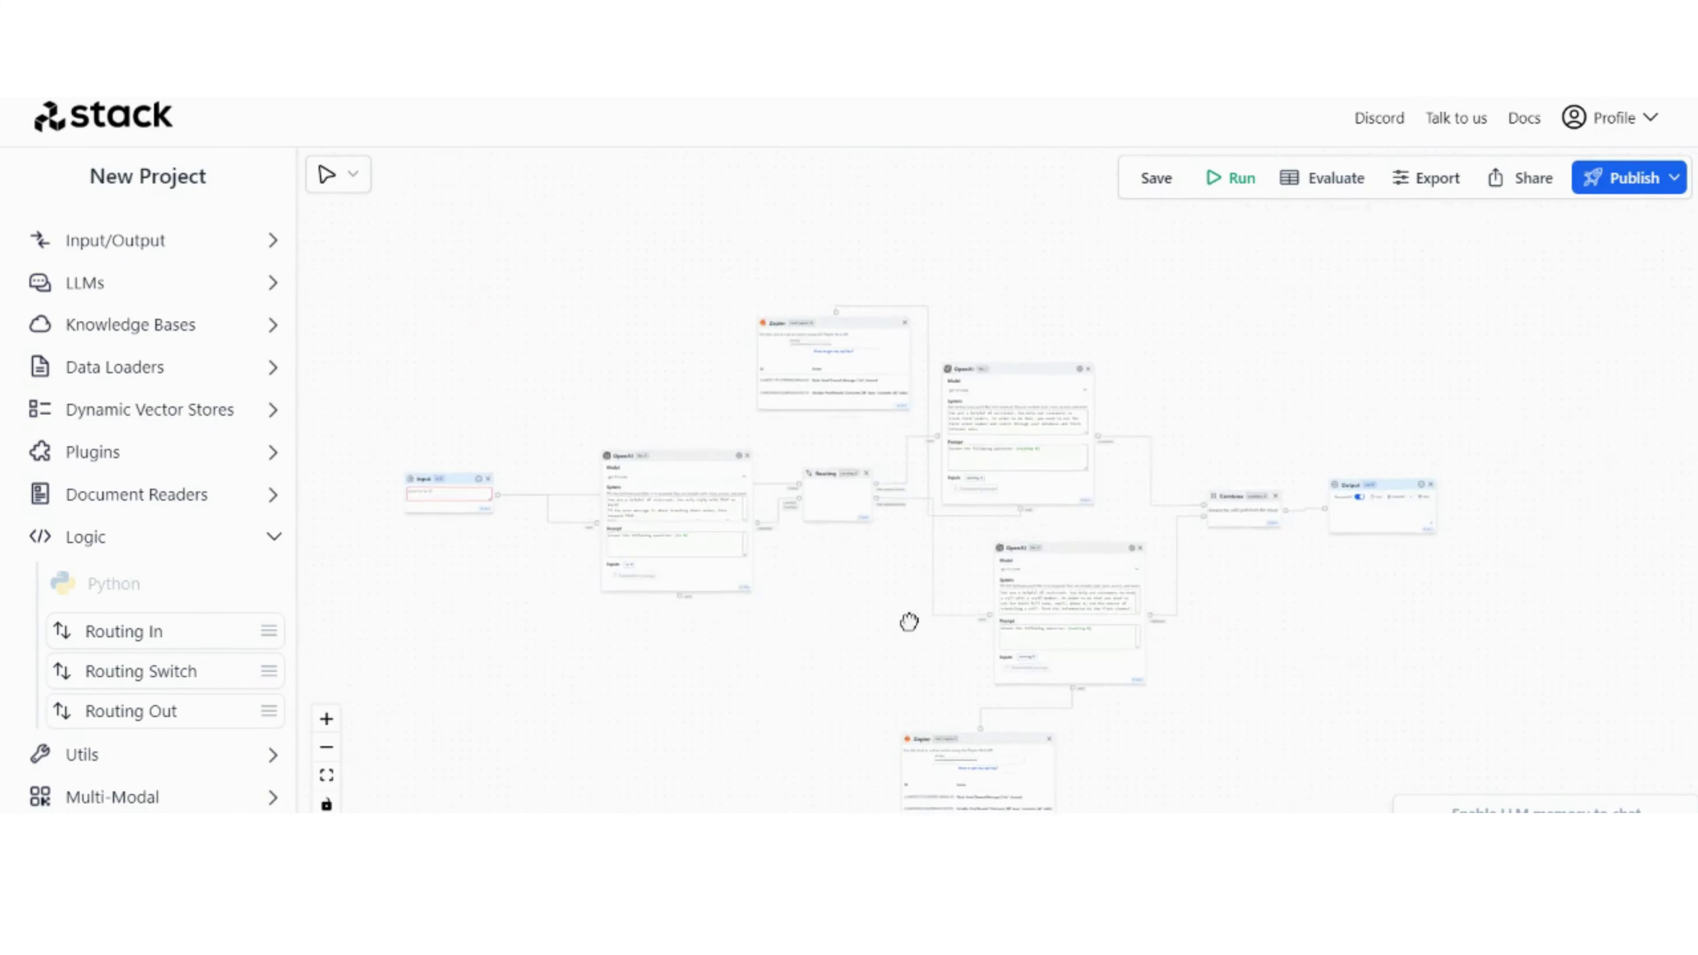
scroll(401, 488, "up", 8)
left_click(486, 509)
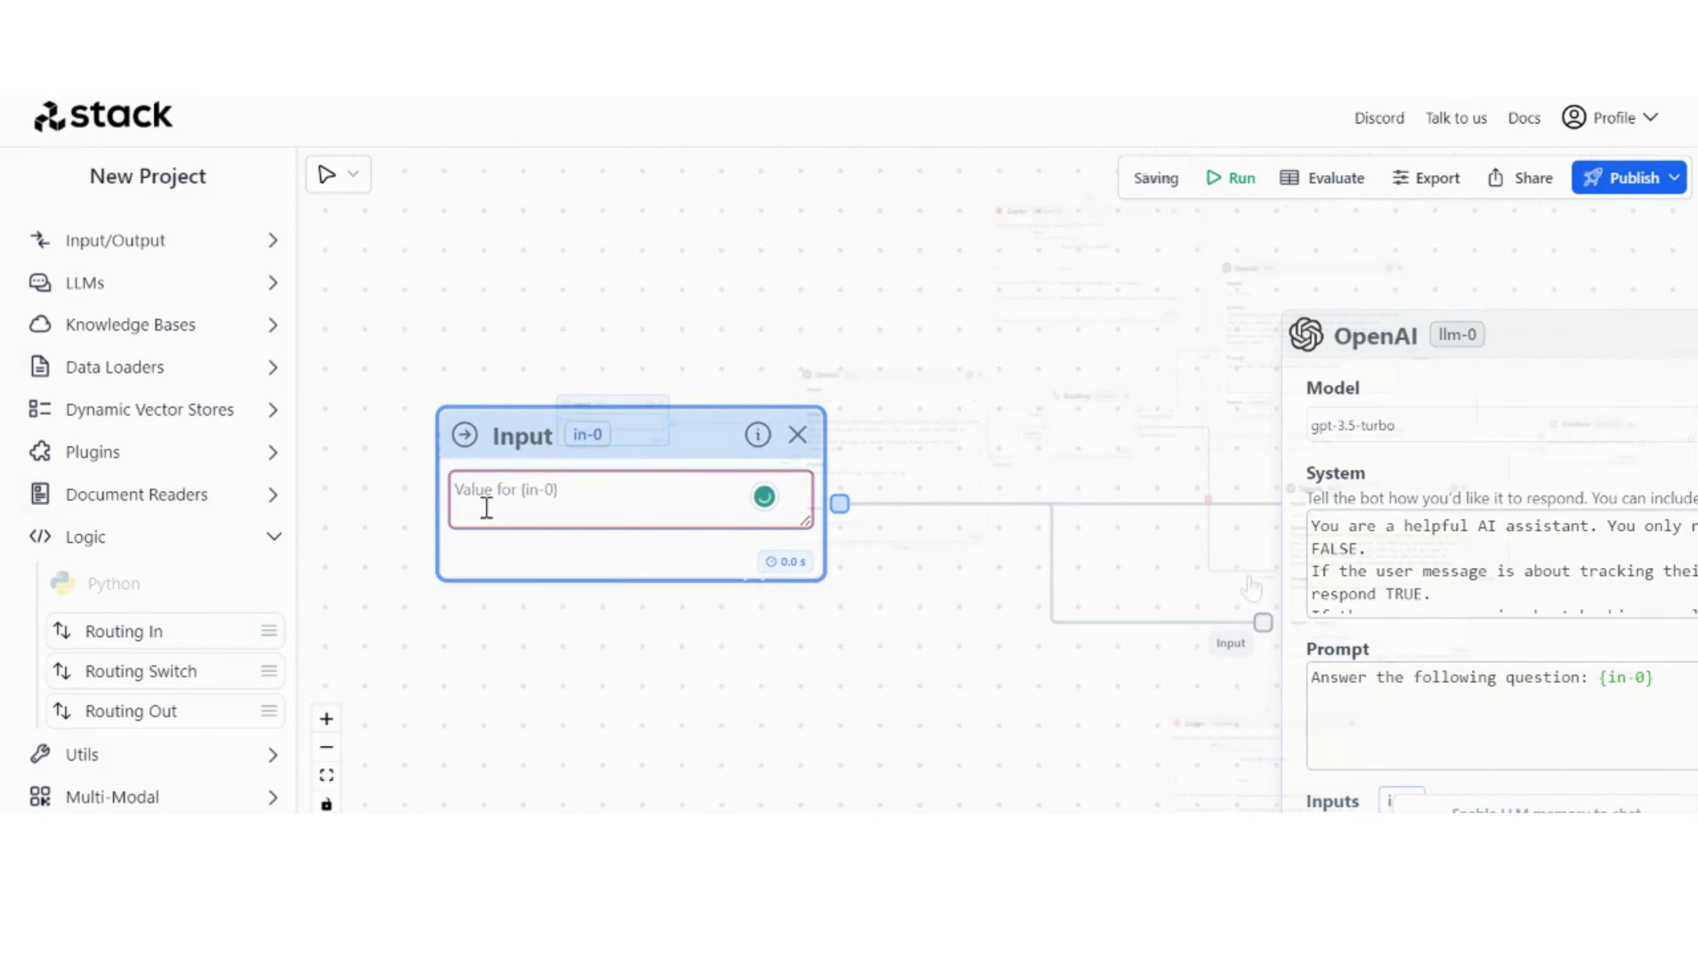
scroll(608, 401, "down", 6)
scroll(985, 440, "up", 6)
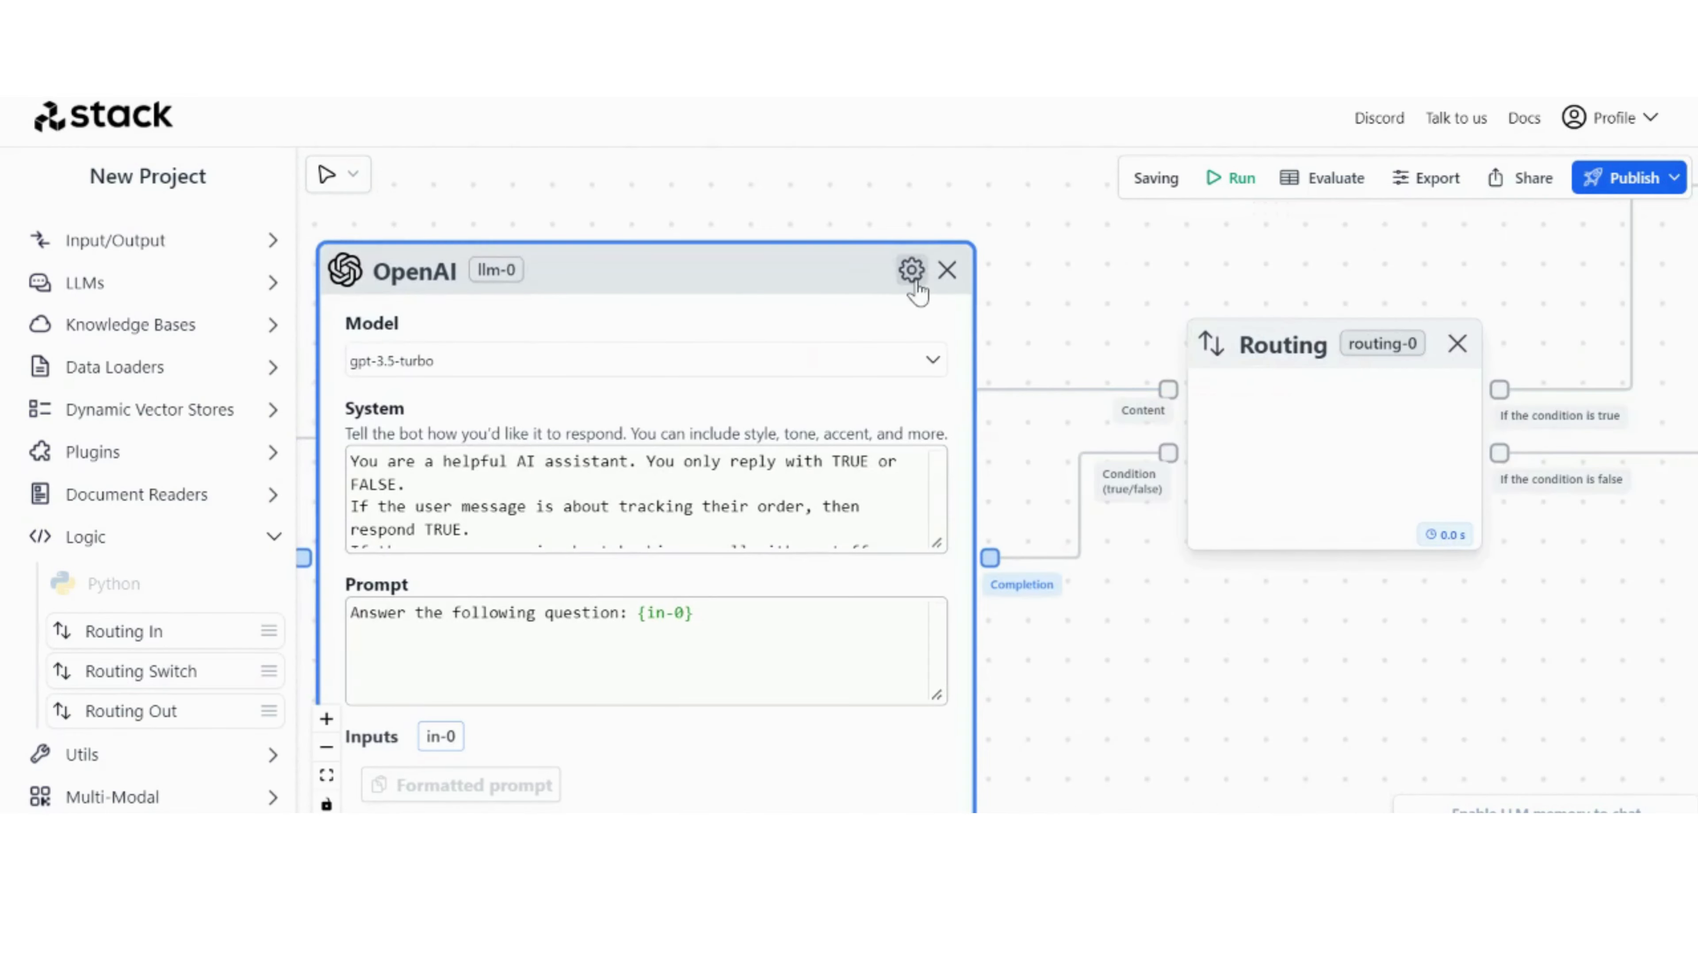
left_click(911, 271)
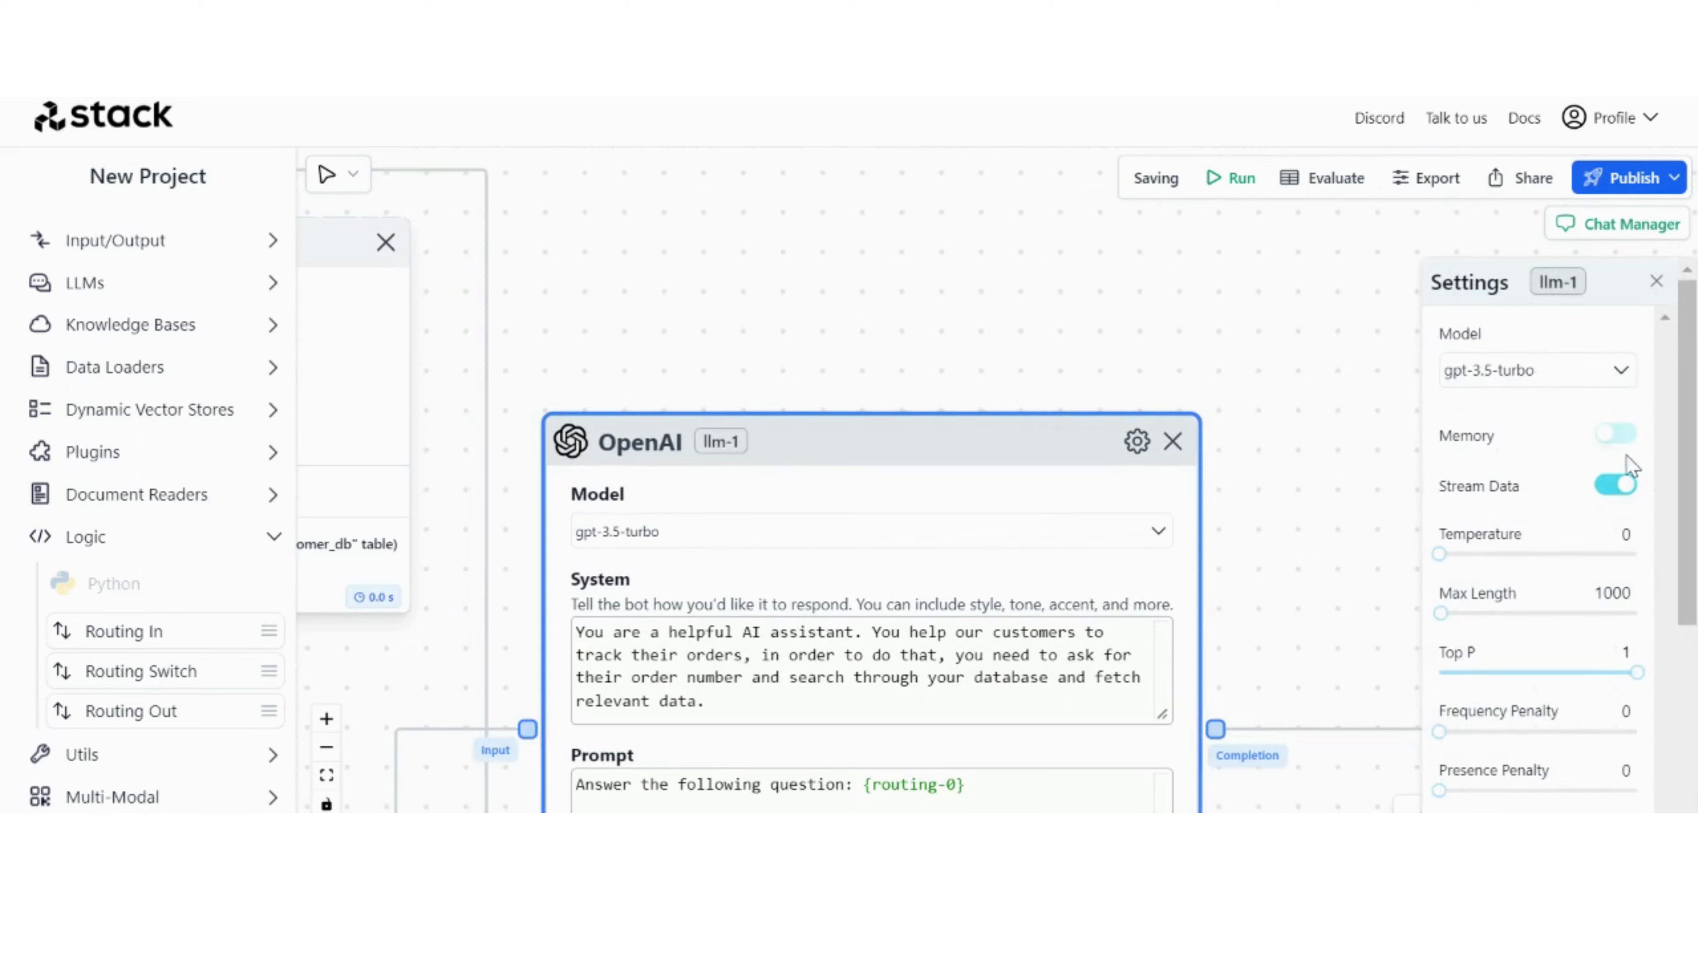
left_click(1627, 434)
left_click(1657, 281)
scroll(1362, 474, "down", 7)
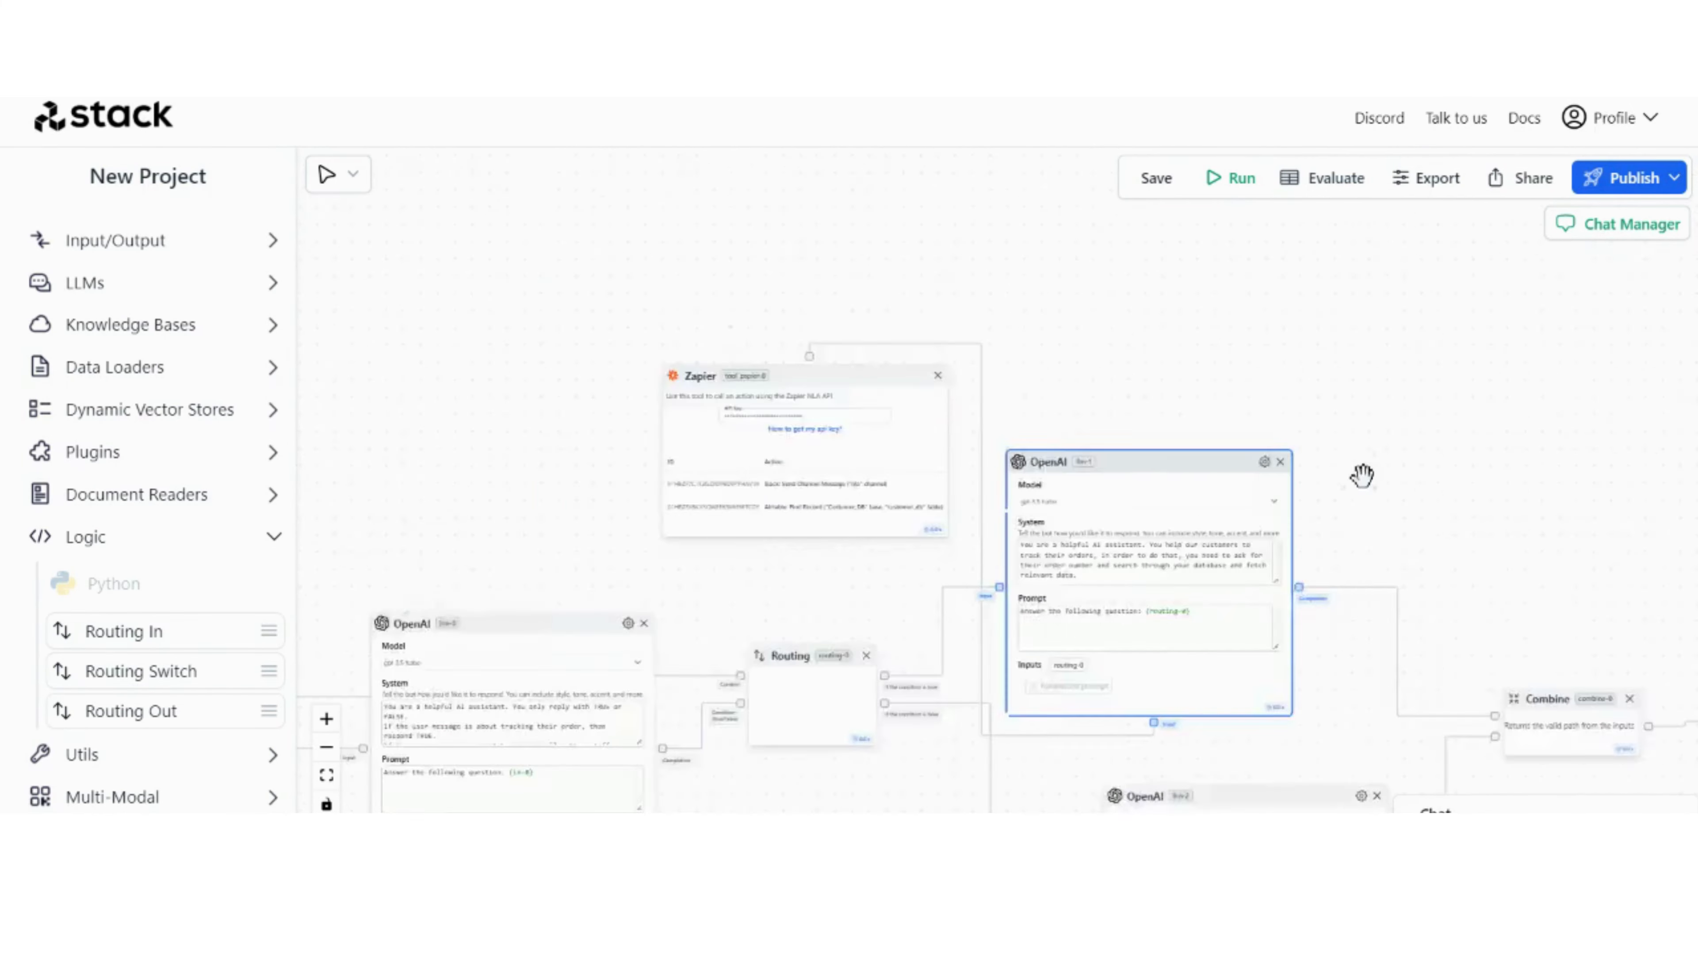
Step: Turn on Memory in the settings of the two branch OpenAI nodes that follow the Routing node
left_click_drag(1437, 796, 1354, 586)
scroll(1200, 401, "up", 7)
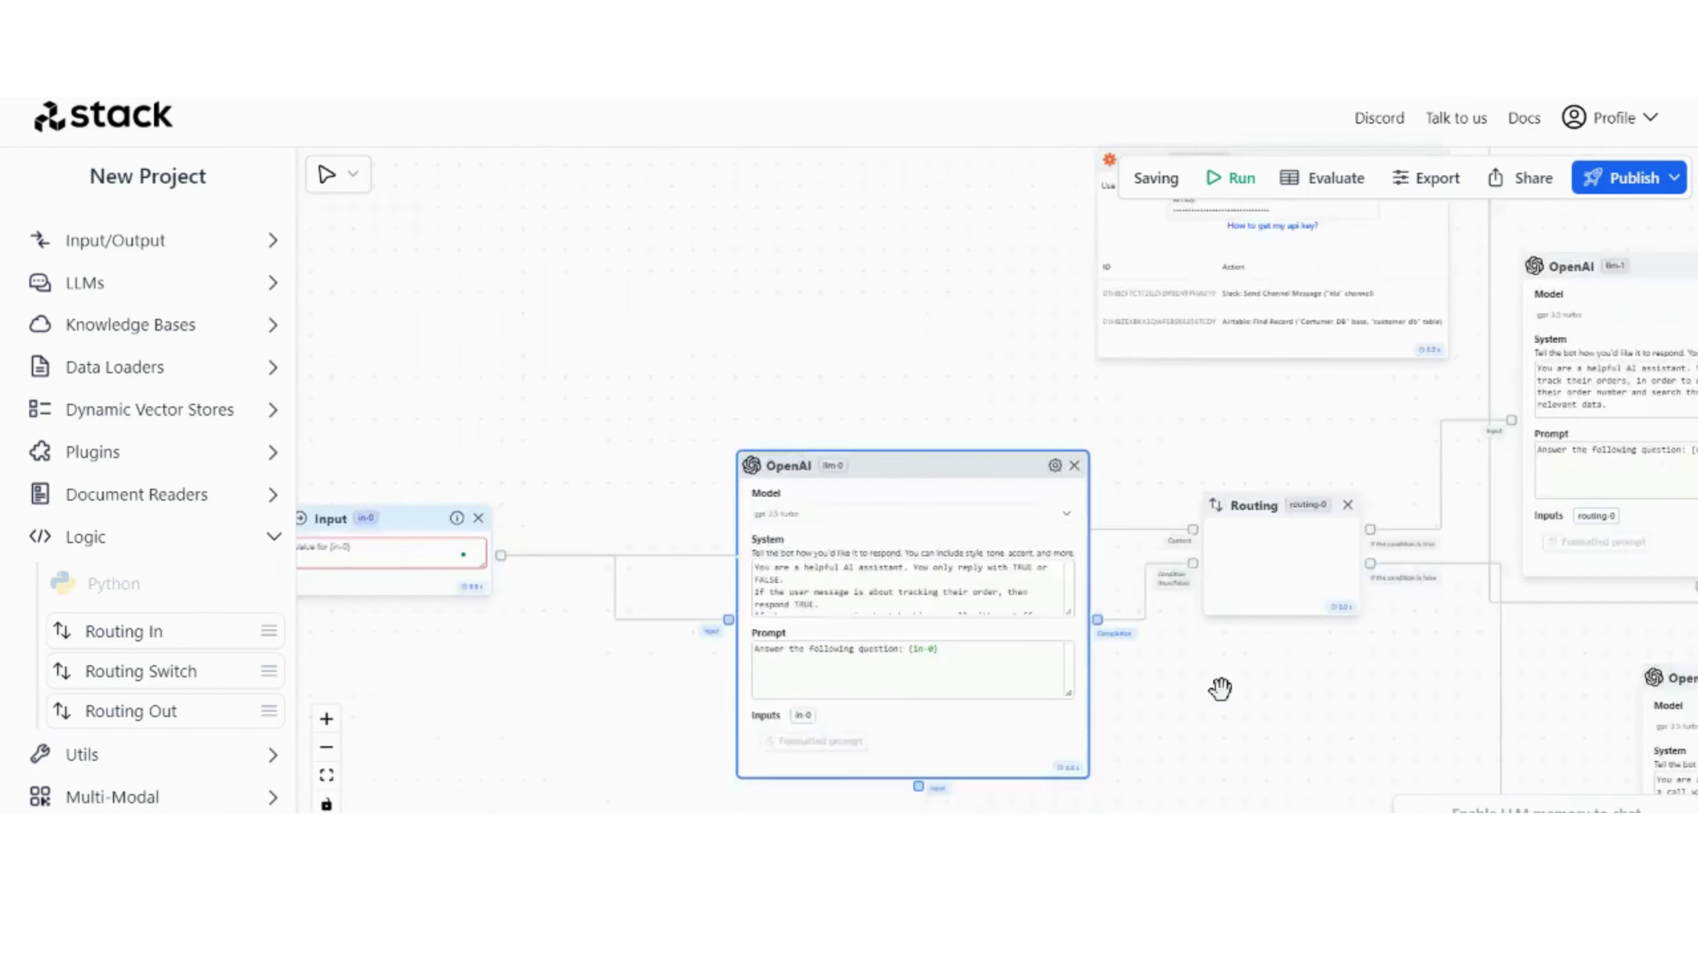
scroll(1221, 688, "down", 3)
left_click_drag(1456, 323, 1016, 367)
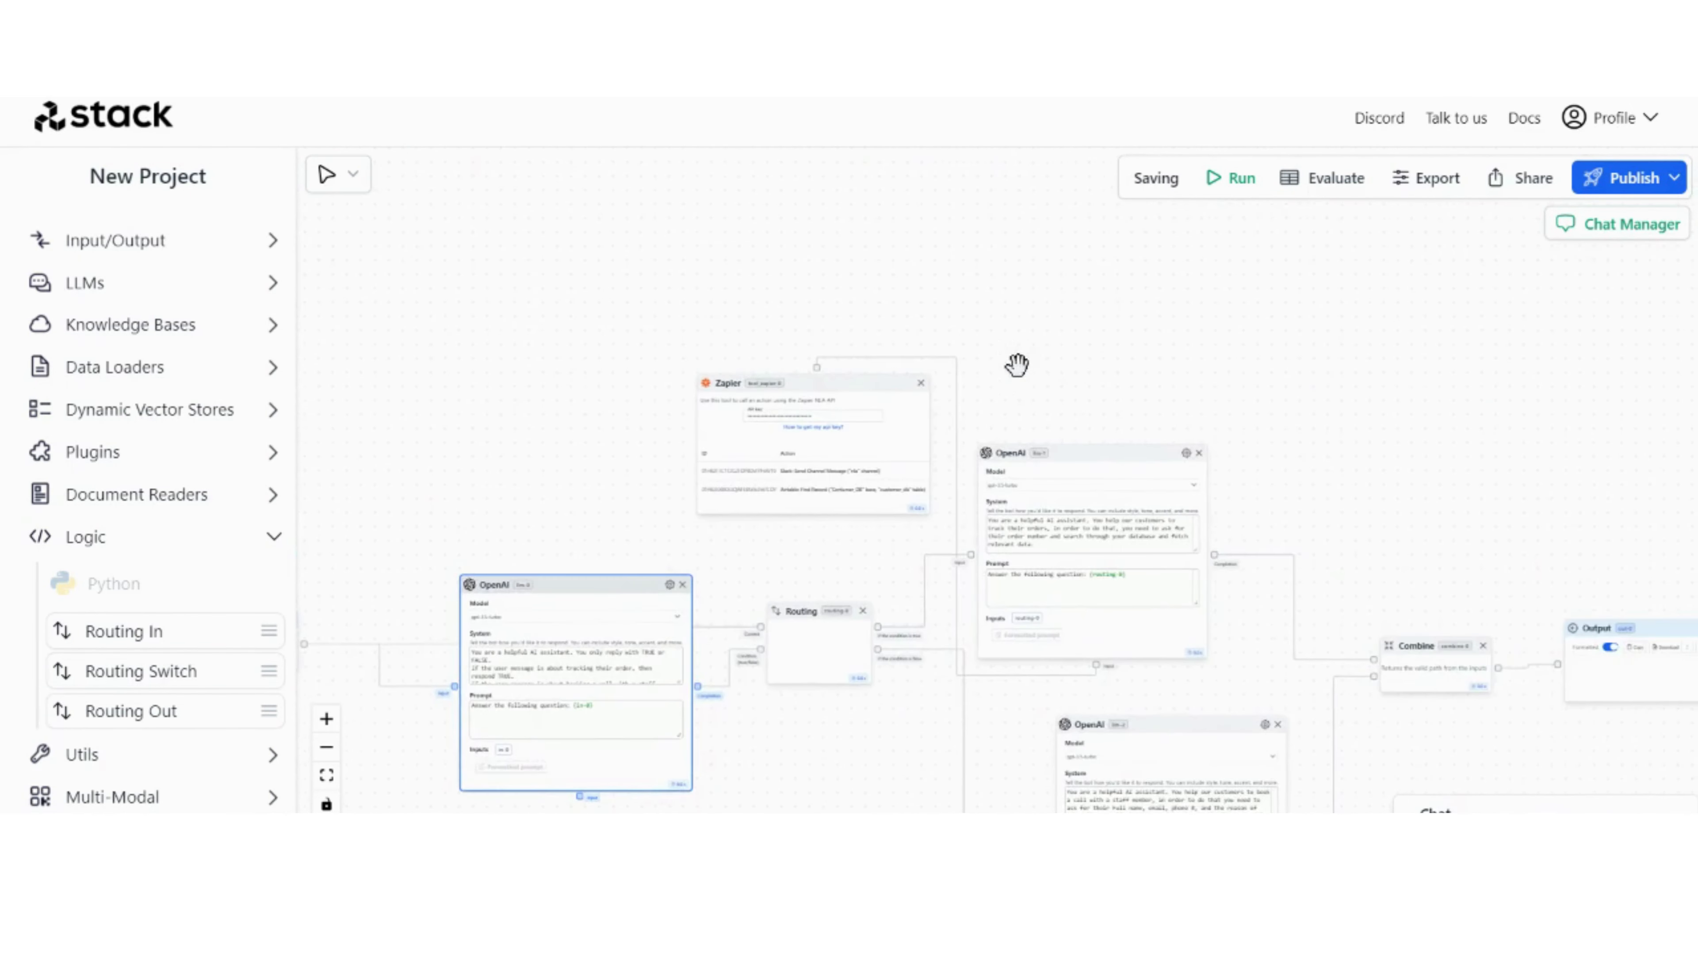
scroll(1213, 454, "up", 7)
left_click(1139, 444)
left_click(1628, 435)
left_click(1657, 281)
scroll(1361, 474, "down", 7)
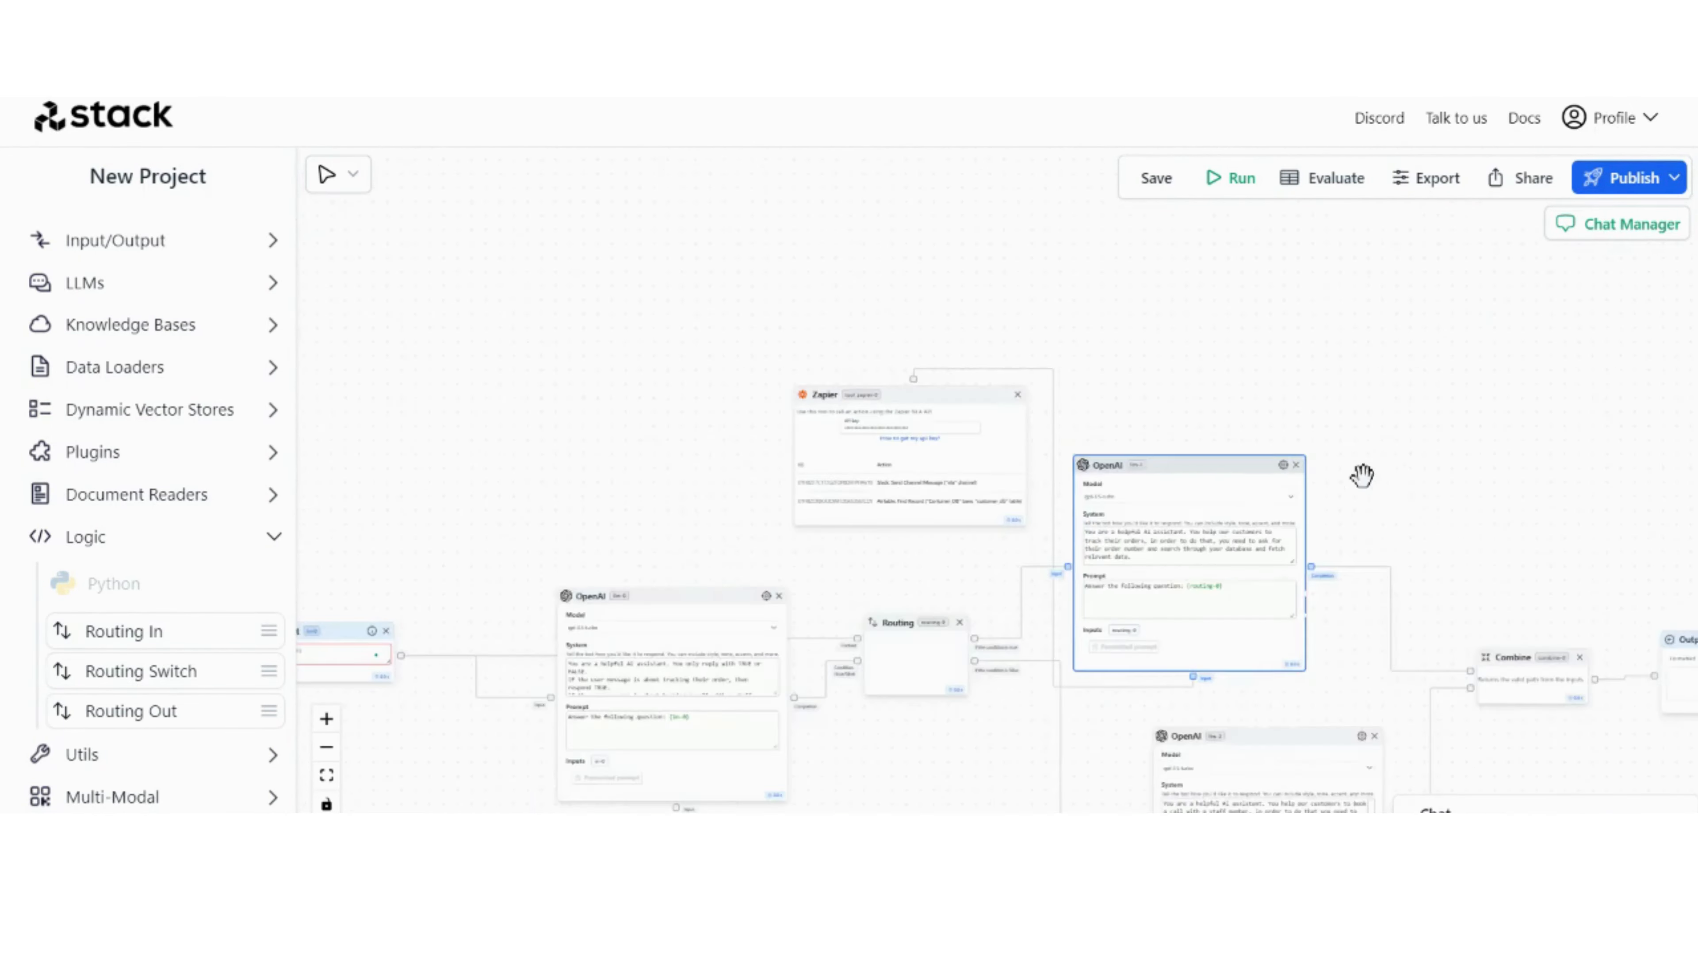
left_click_drag(1437, 797, 1349, 633)
scroll(1243, 495, "up", 7)
left_click(1353, 557)
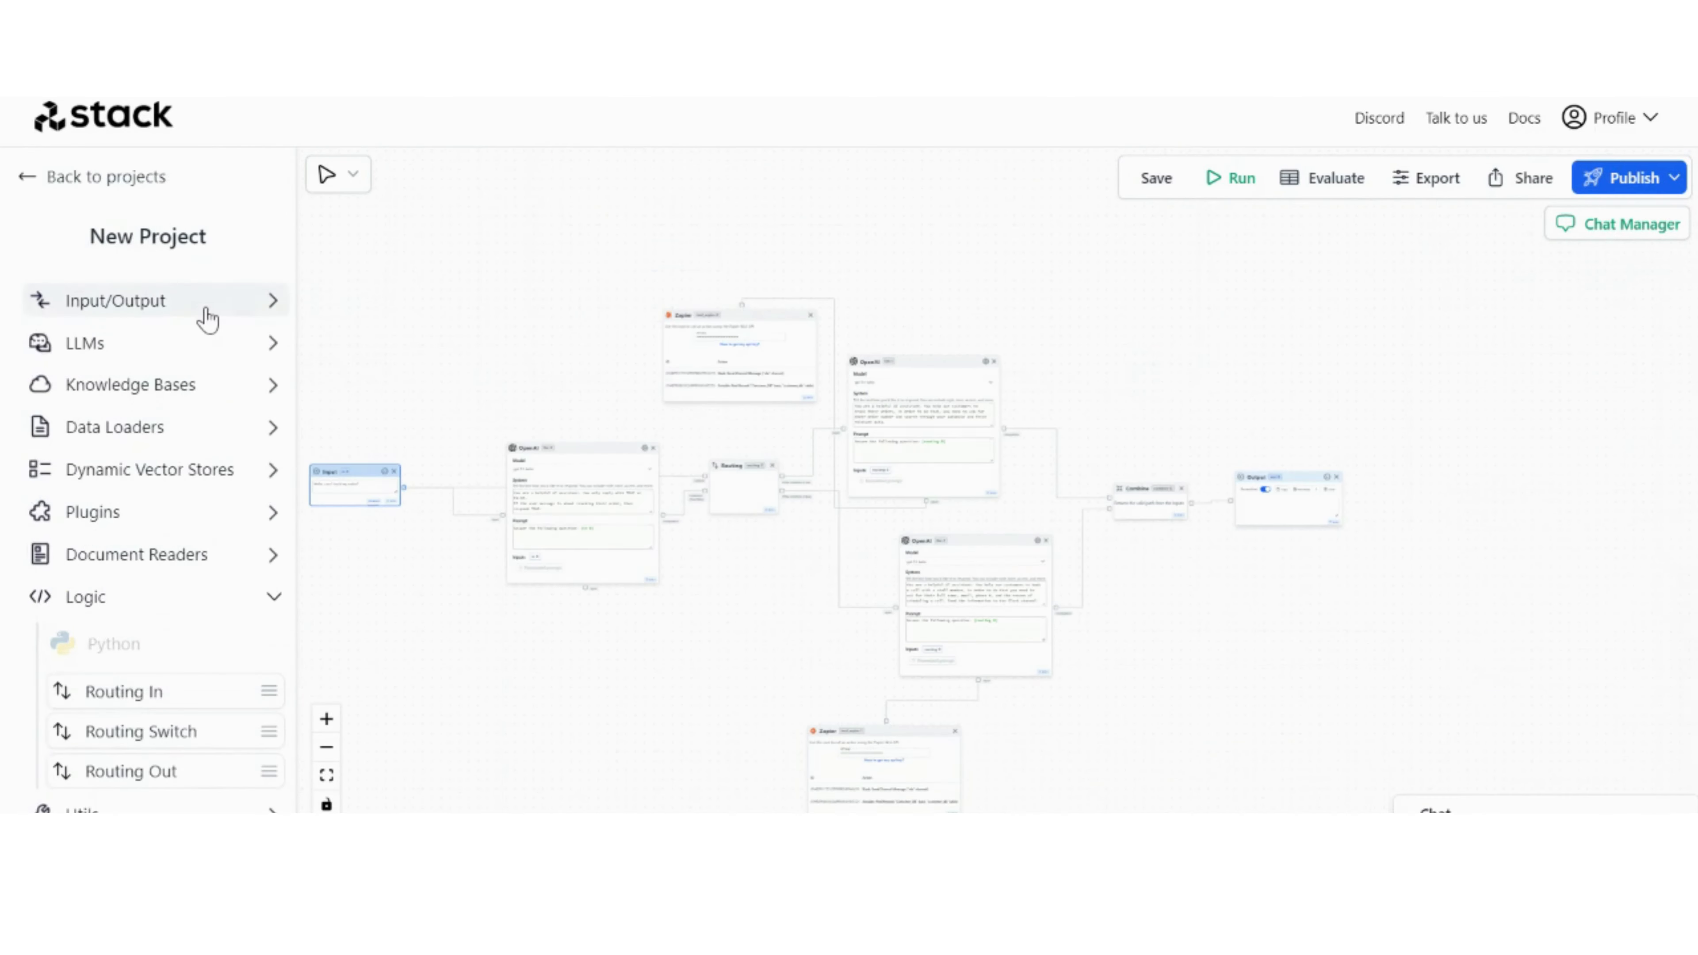
Step: Add a second Output node below the Routing node and connect the first OpenAI node's Completion port to it
left_click(208, 307)
left_click_drag(201, 368, 706, 625)
scroll(704, 543, "up", 5)
left_click_drag(582, 466, 726, 758)
Step: Add two Shared Memory nodes below the first OpenAI node and connect both to that node's input port
scroll(744, 729, "down", 5)
scroll(167, 720, "down", 8)
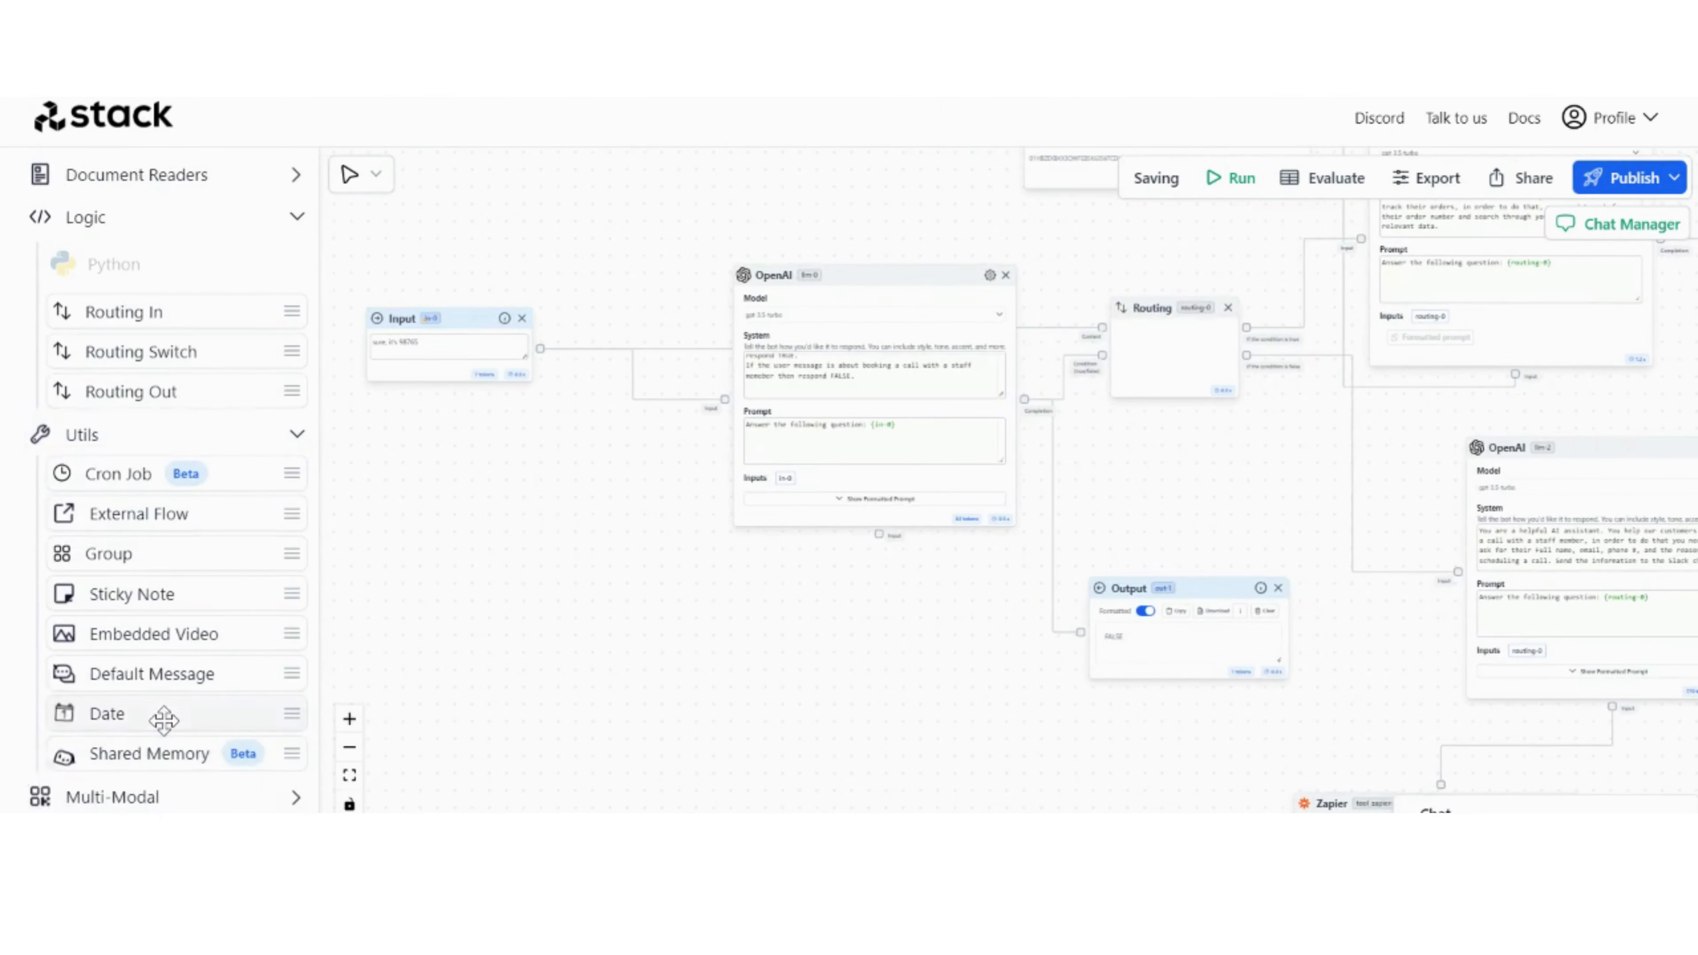
left_click_drag(201, 754, 771, 641)
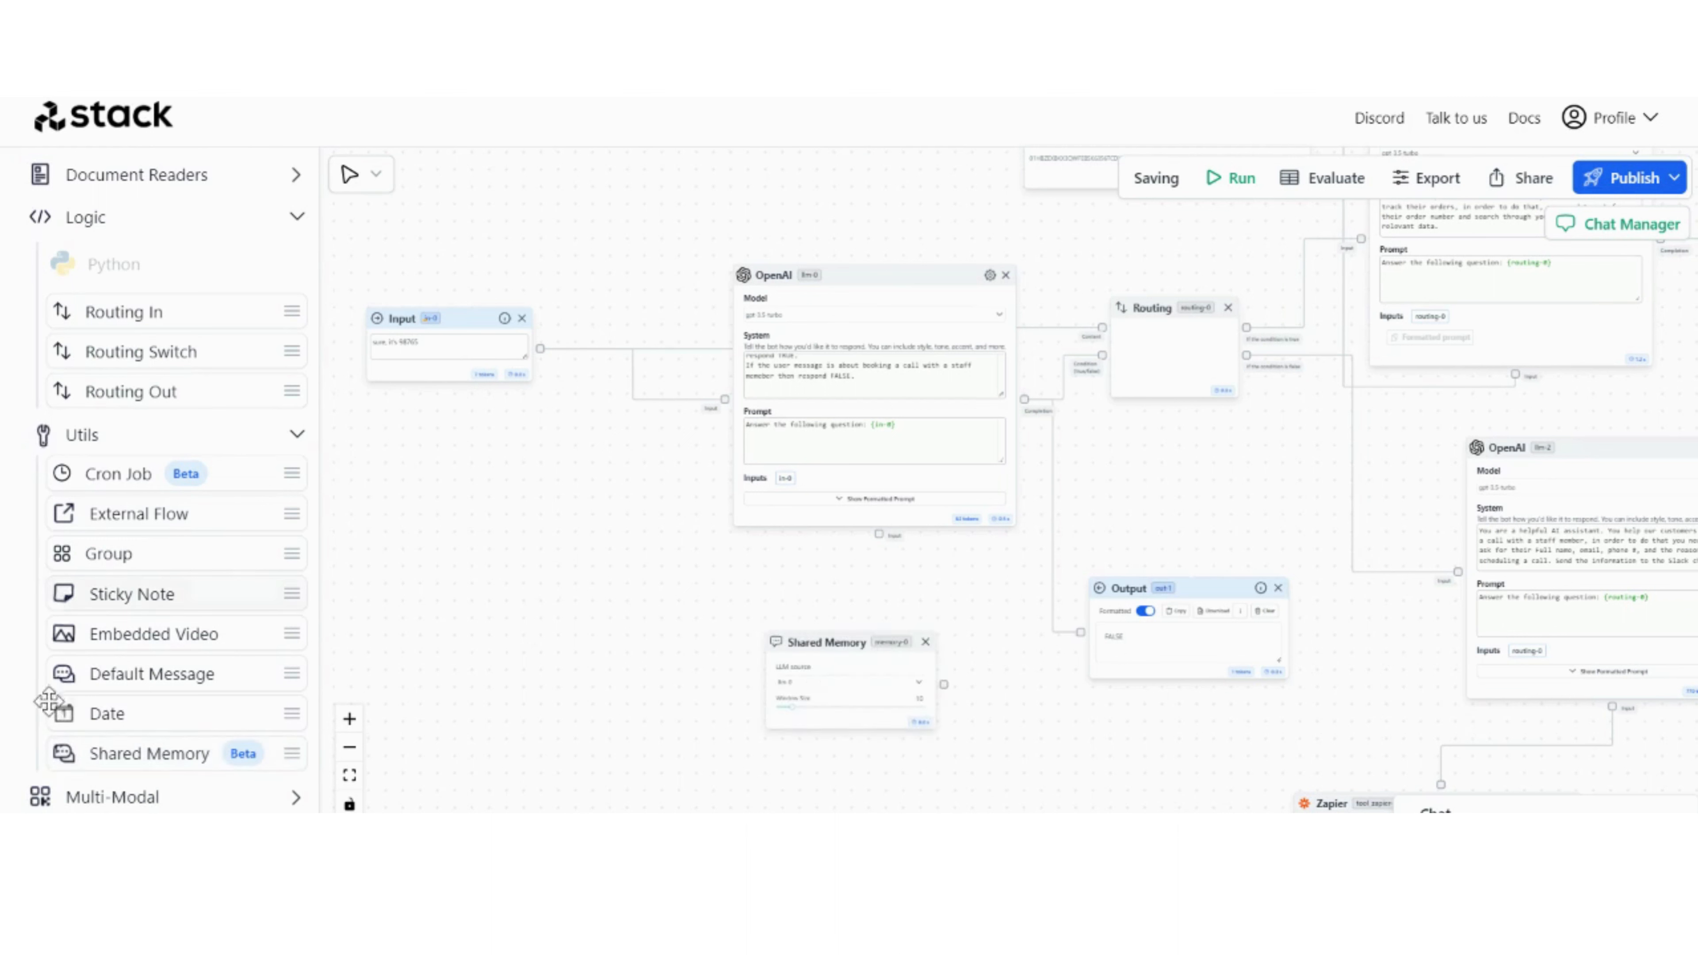
left_click_drag(545, 610, 553, 619)
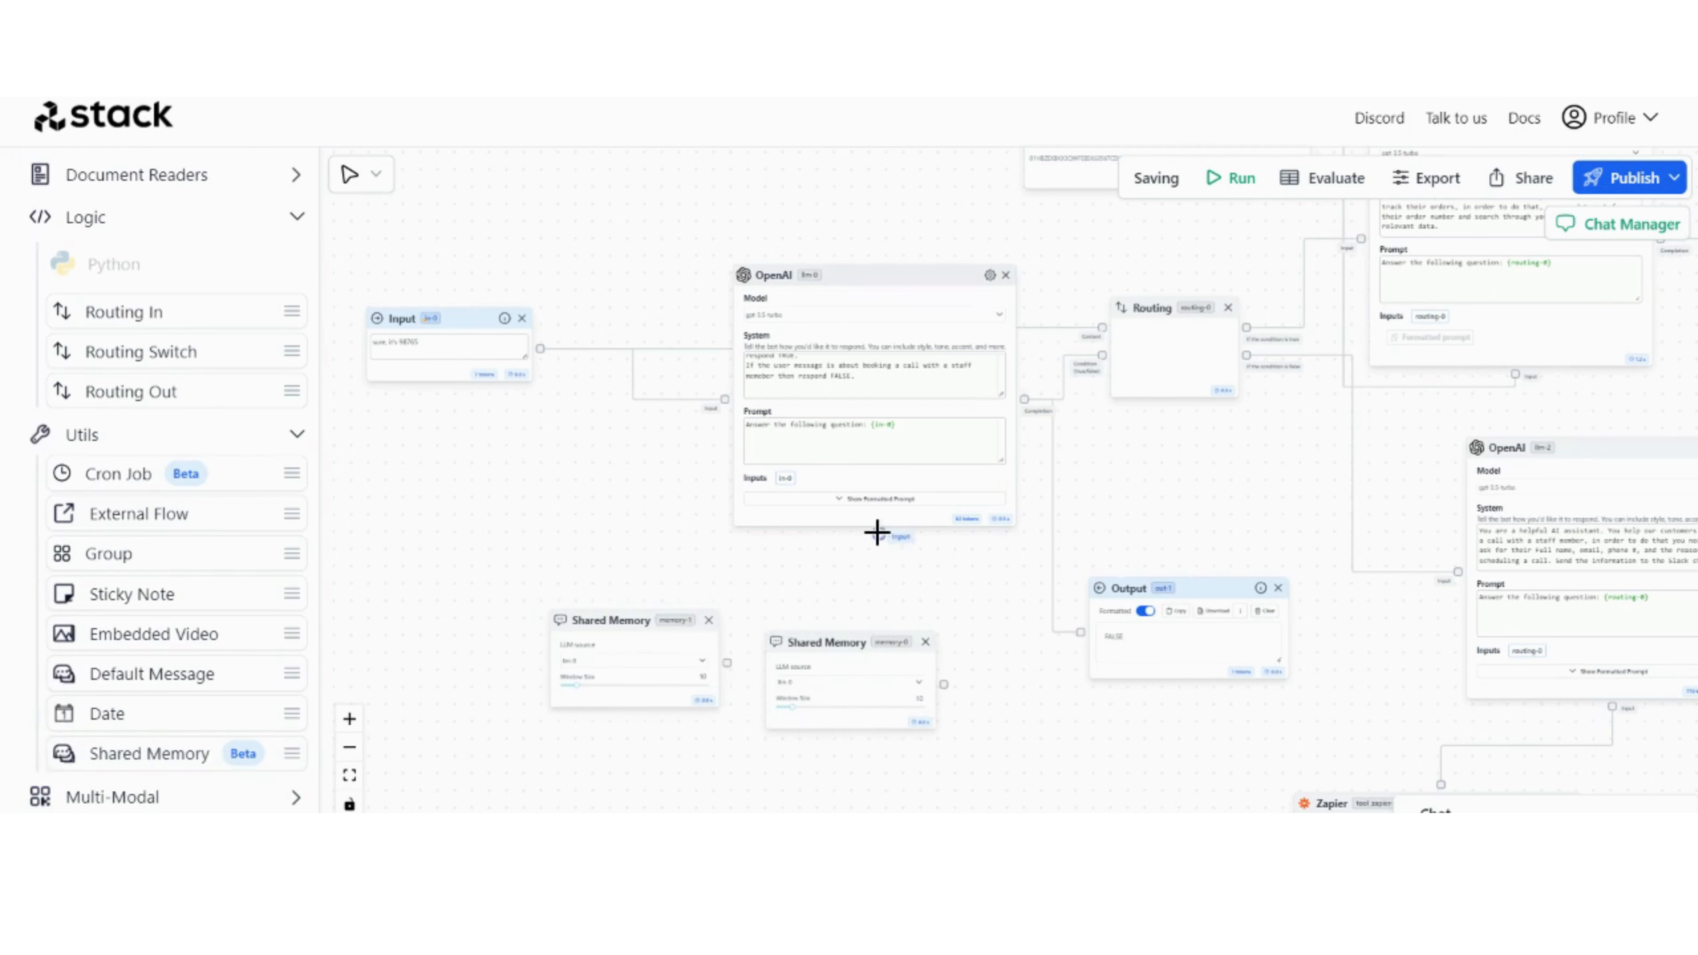
left_click_drag(943, 684, 877, 536)
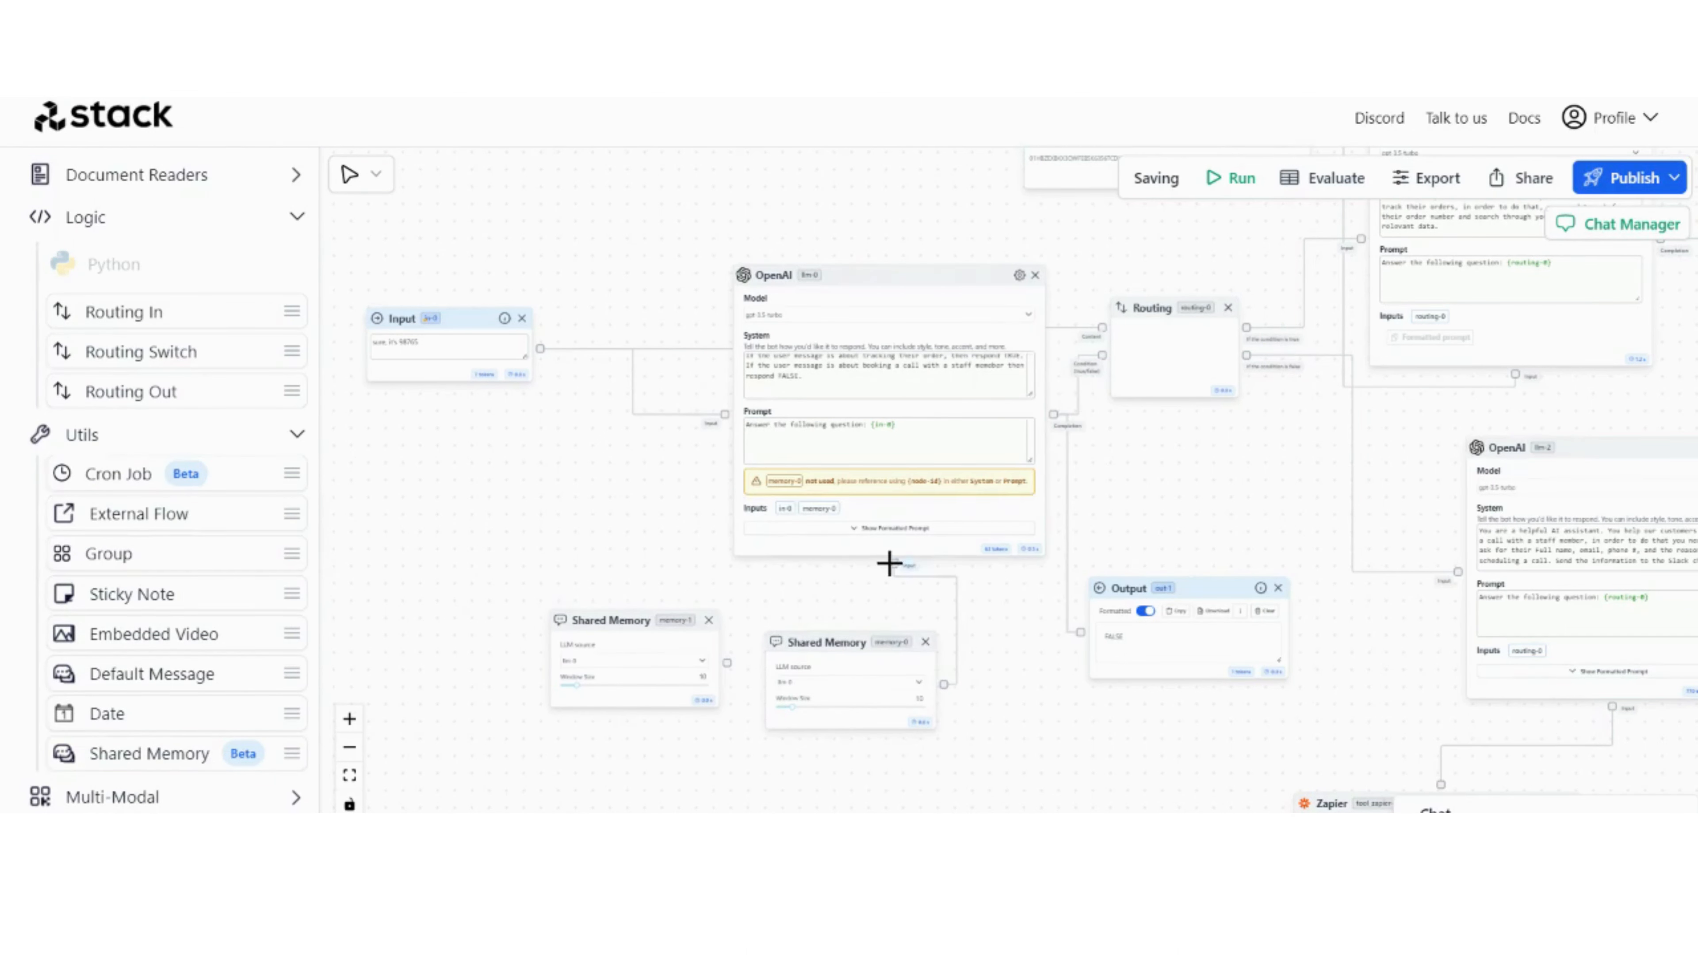
left_click_drag(727, 662, 912, 563)
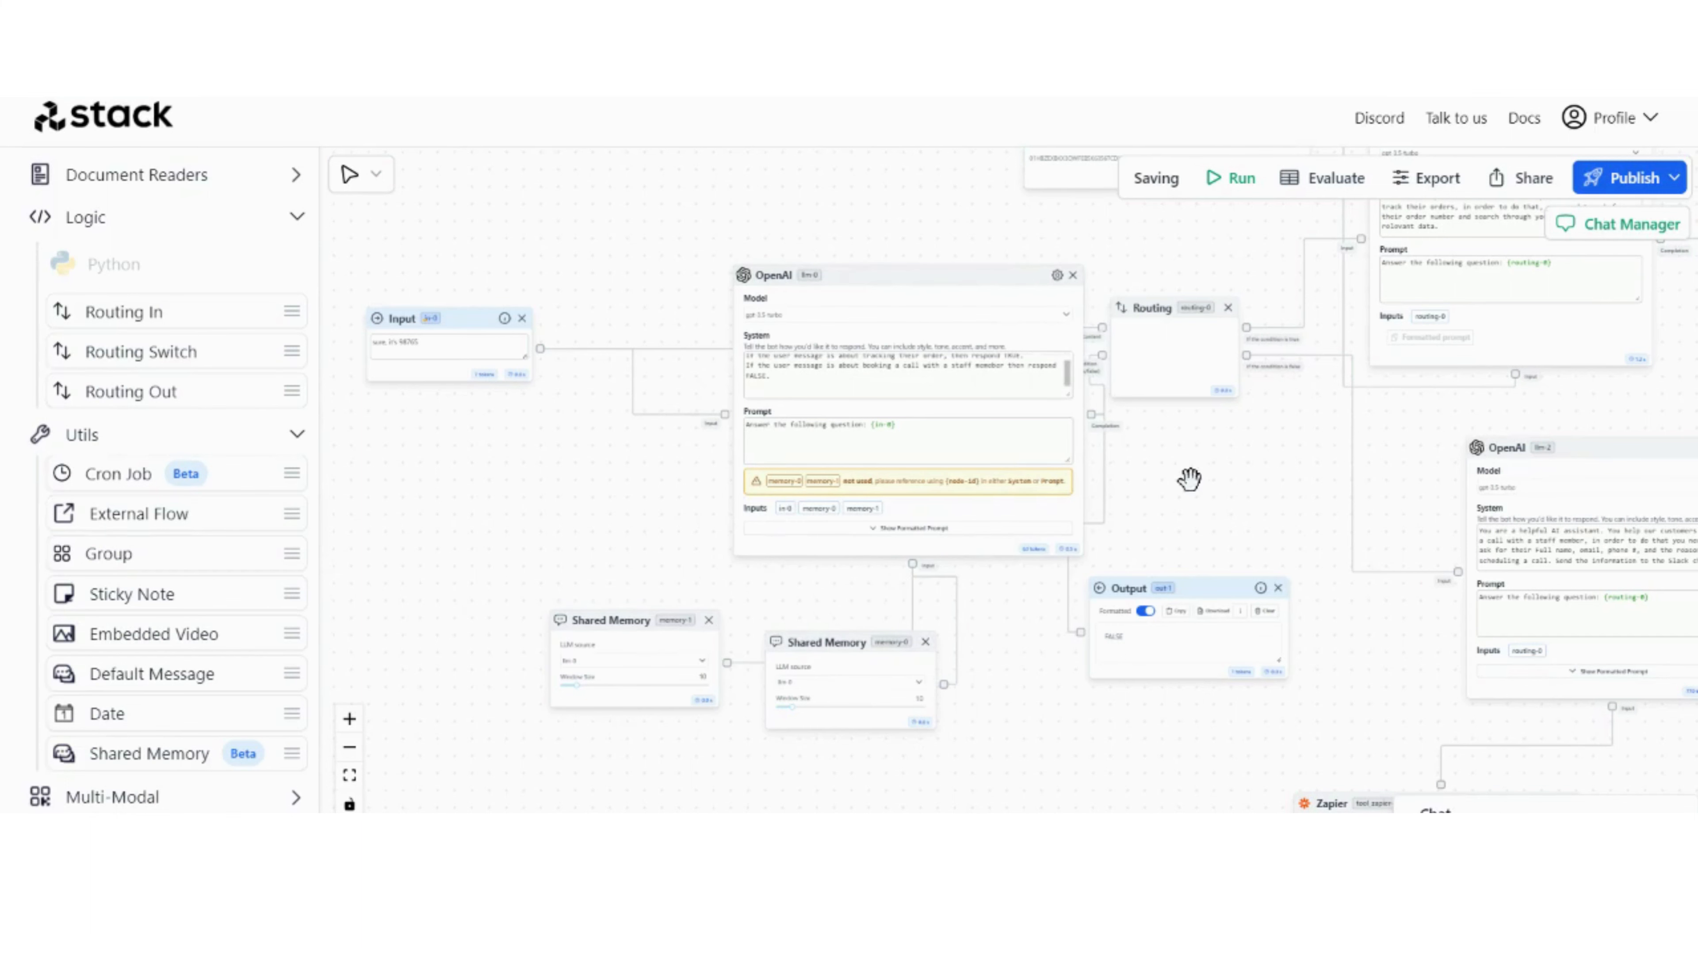
Step: Set the LLM source of Shared Memory memory-1 to llm-1 and of memory-0 to llm-2
left_click_drag(1217, 474, 1177, 480)
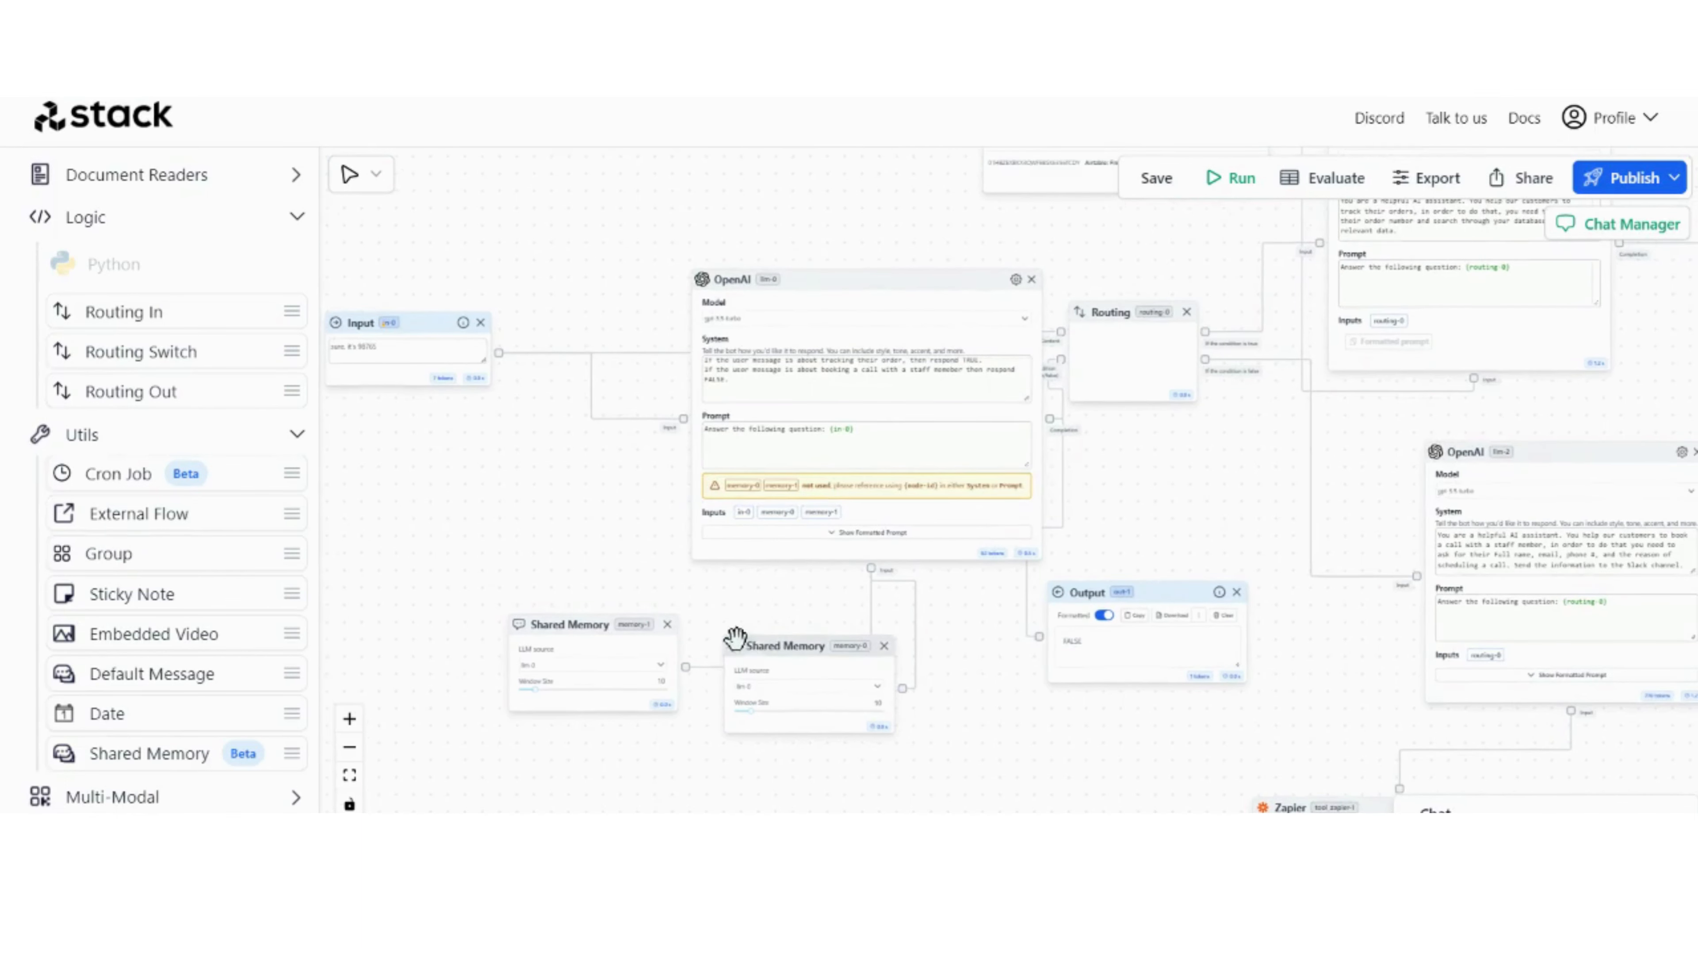
scroll(736, 638, "up", 3)
scroll(694, 596, "up", 3)
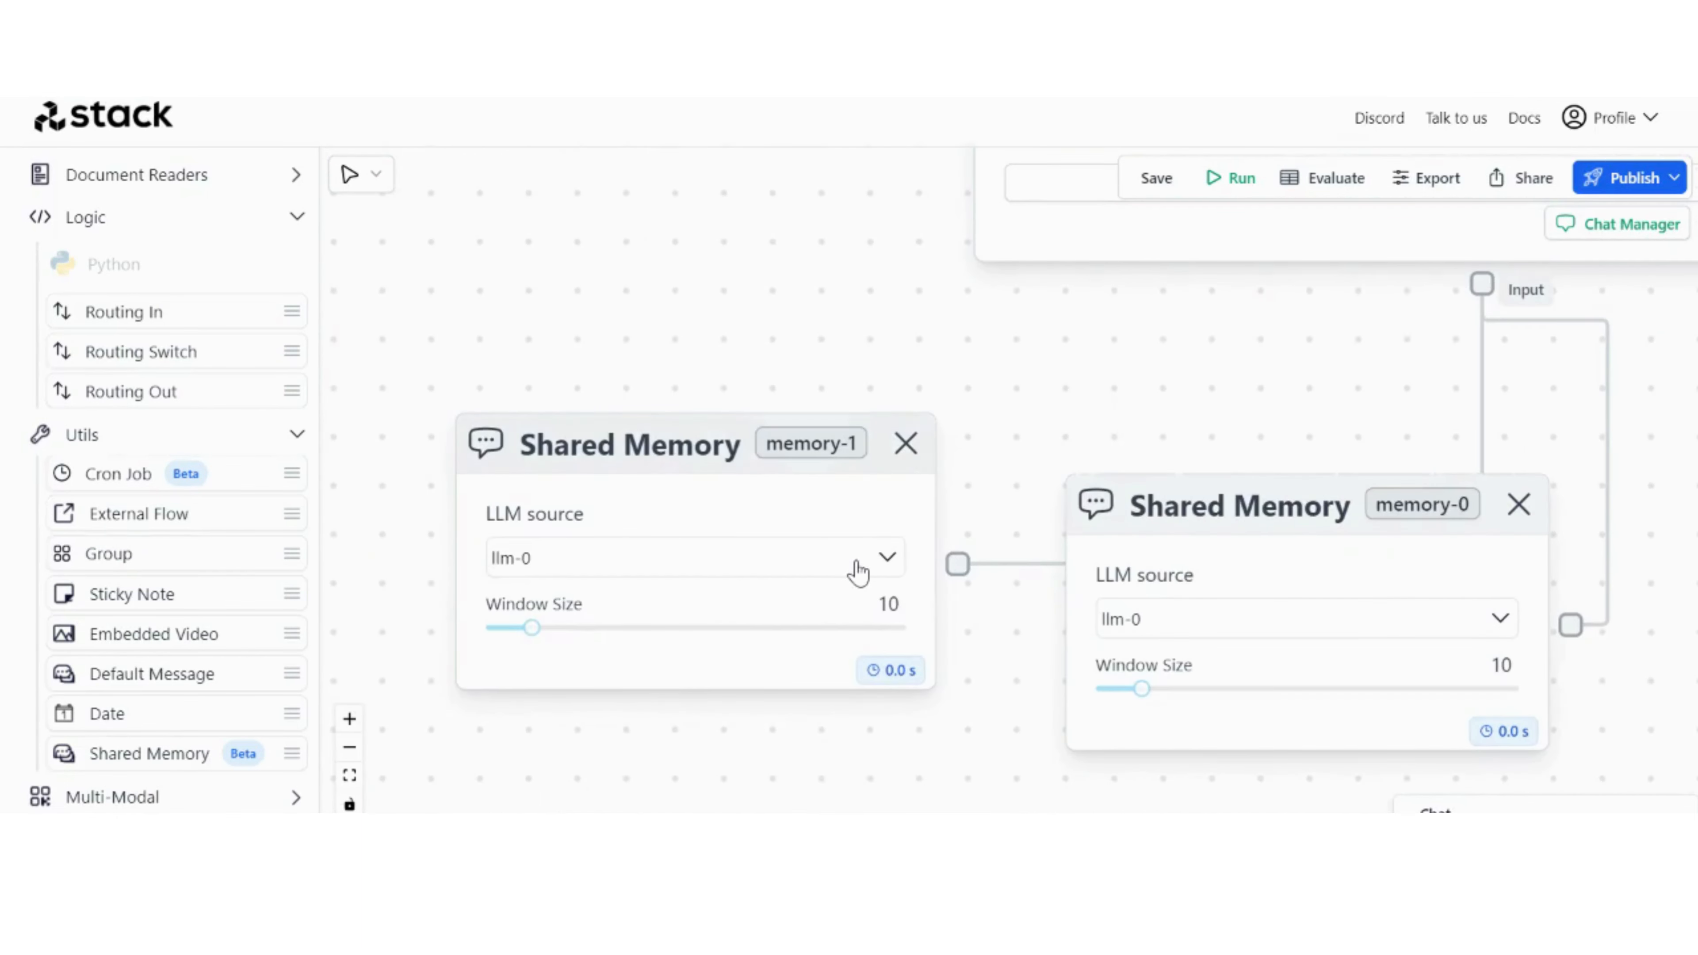
left_click(730, 660)
left_click(1242, 629)
left_click(1237, 764)
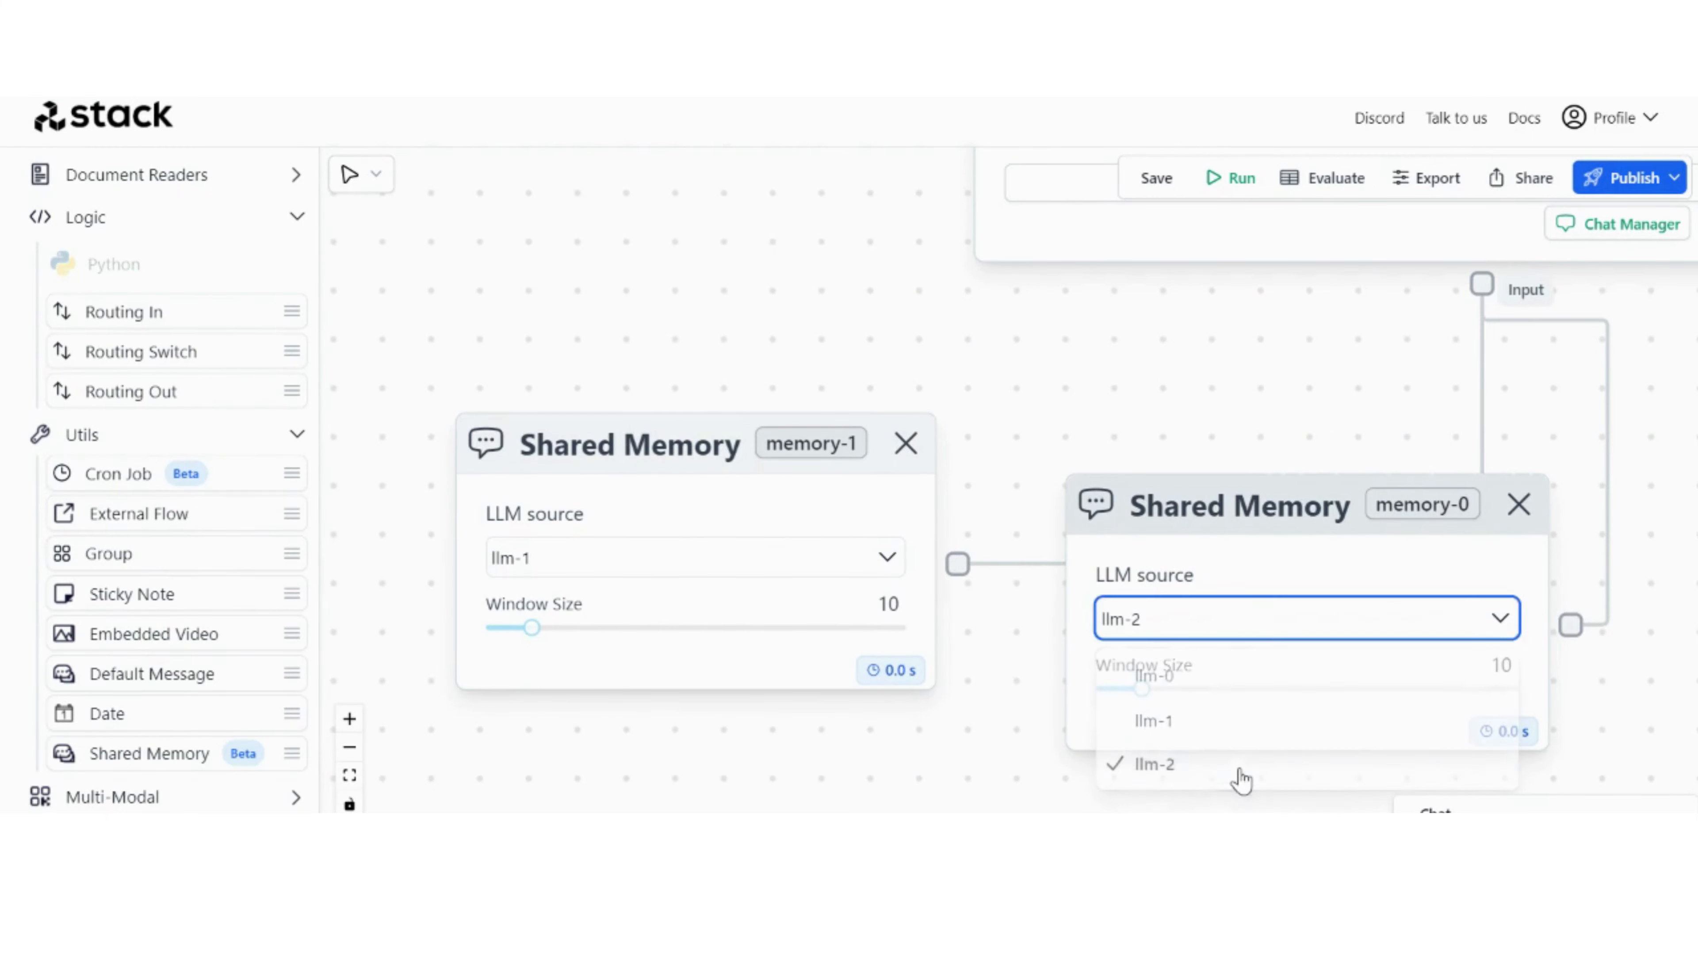
Step: Add a second line to the first OpenAI node's prompt reading "Your Memeories:" followed by references to memory-0 and memory-1
scroll(1176, 345, "down", 5)
left_click_drag(827, 273, 738, 420)
left_click(1091, 346)
key("Return")
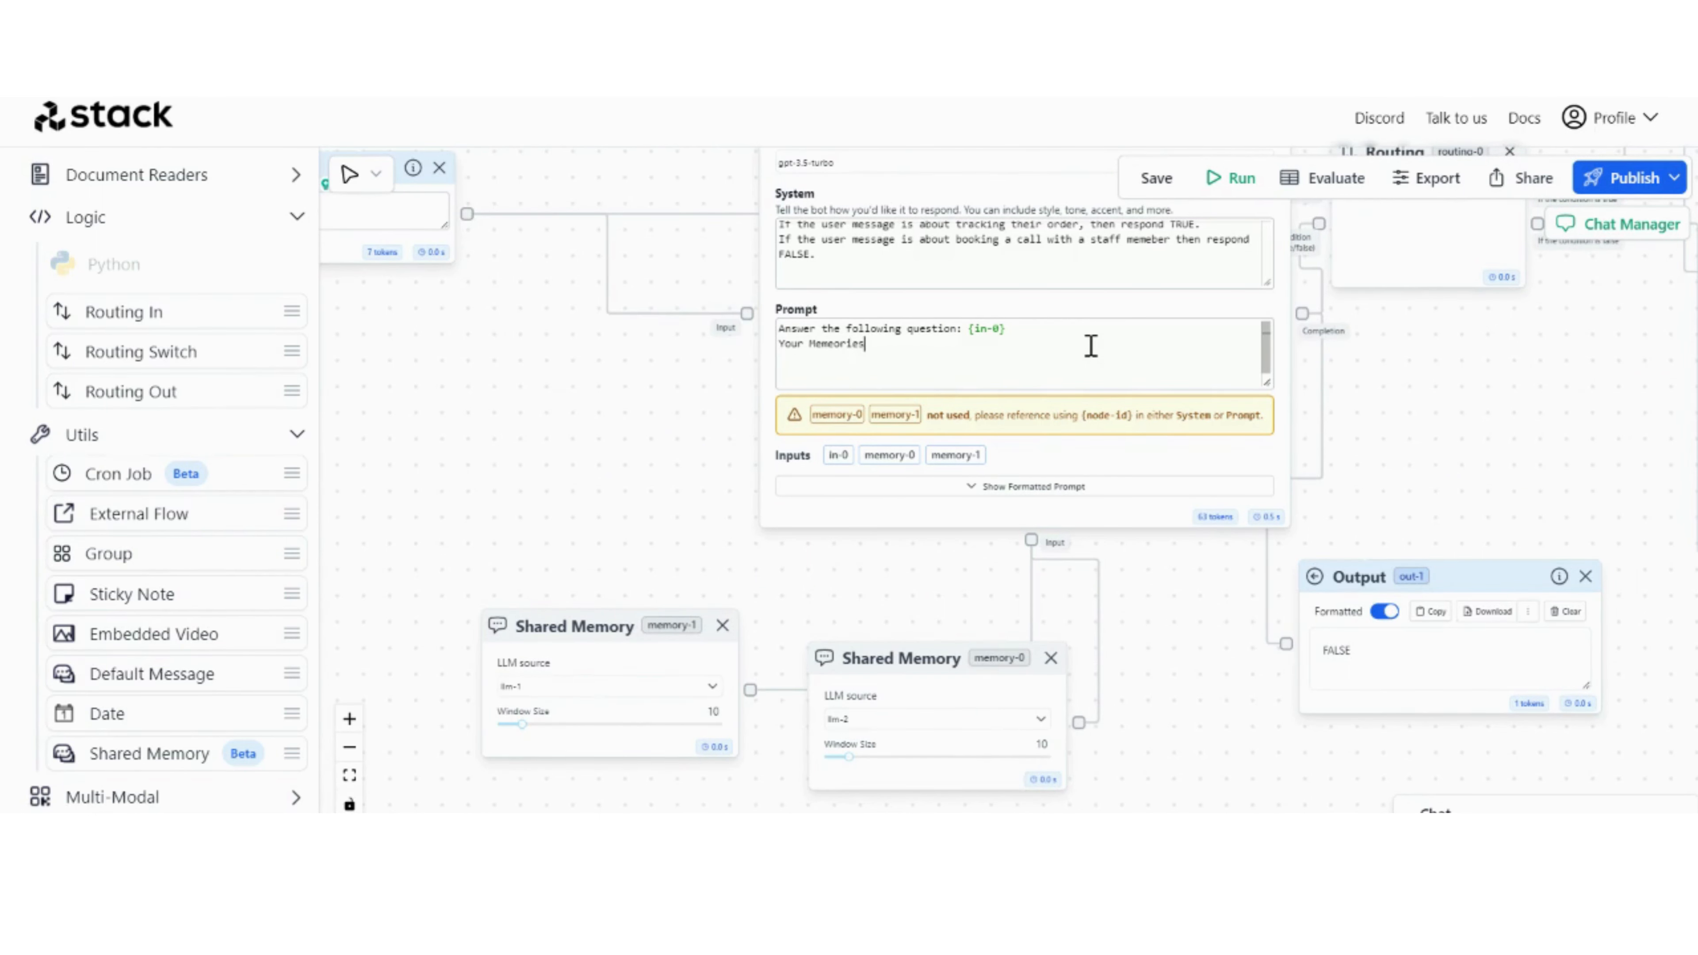
type("Your Memories: {")
key("Down")
key("Return")
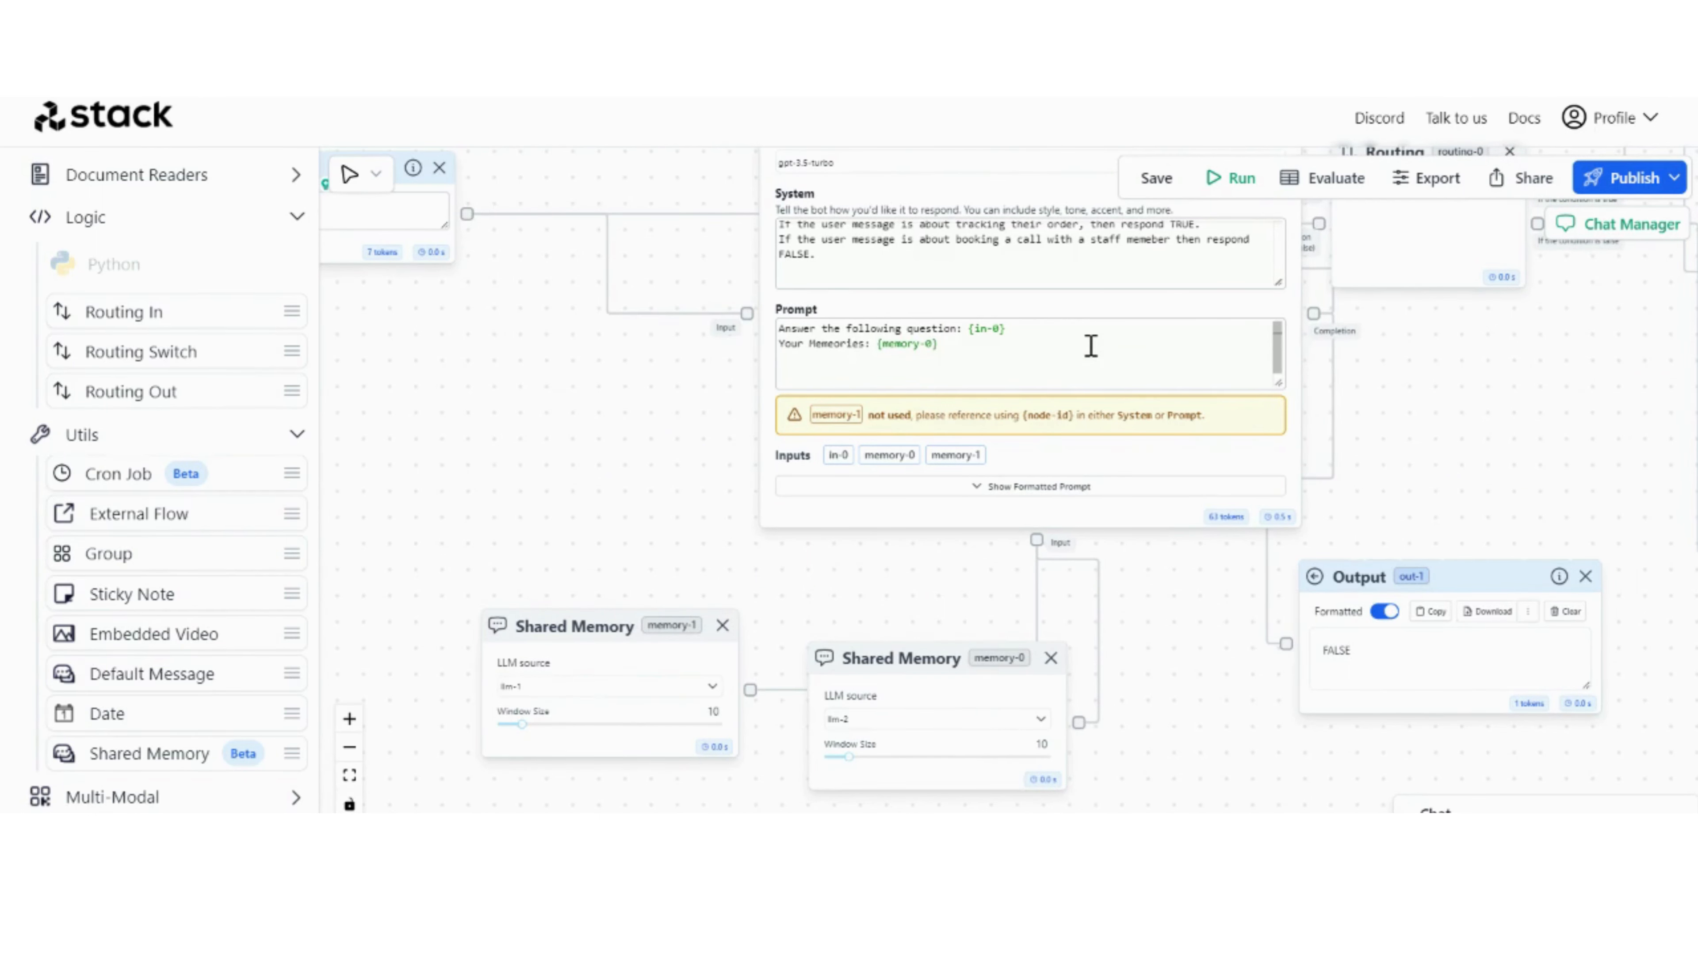
type(", {")
key("Down")
key("BackSpace")
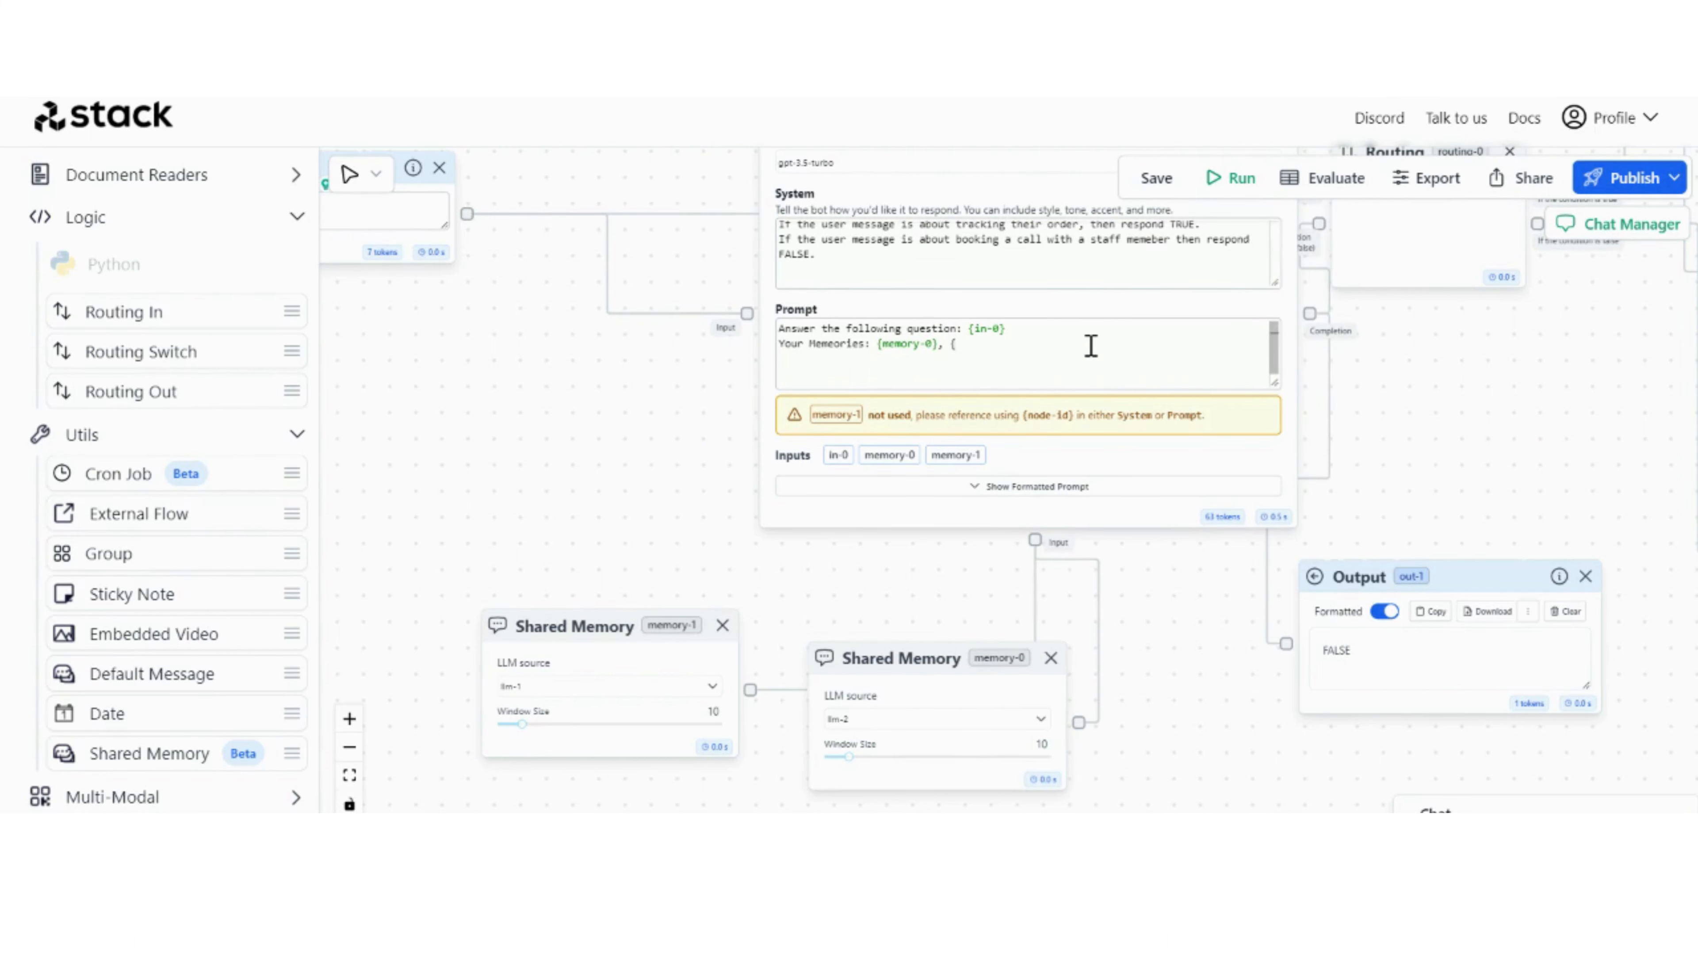
type("{")
key("Down")
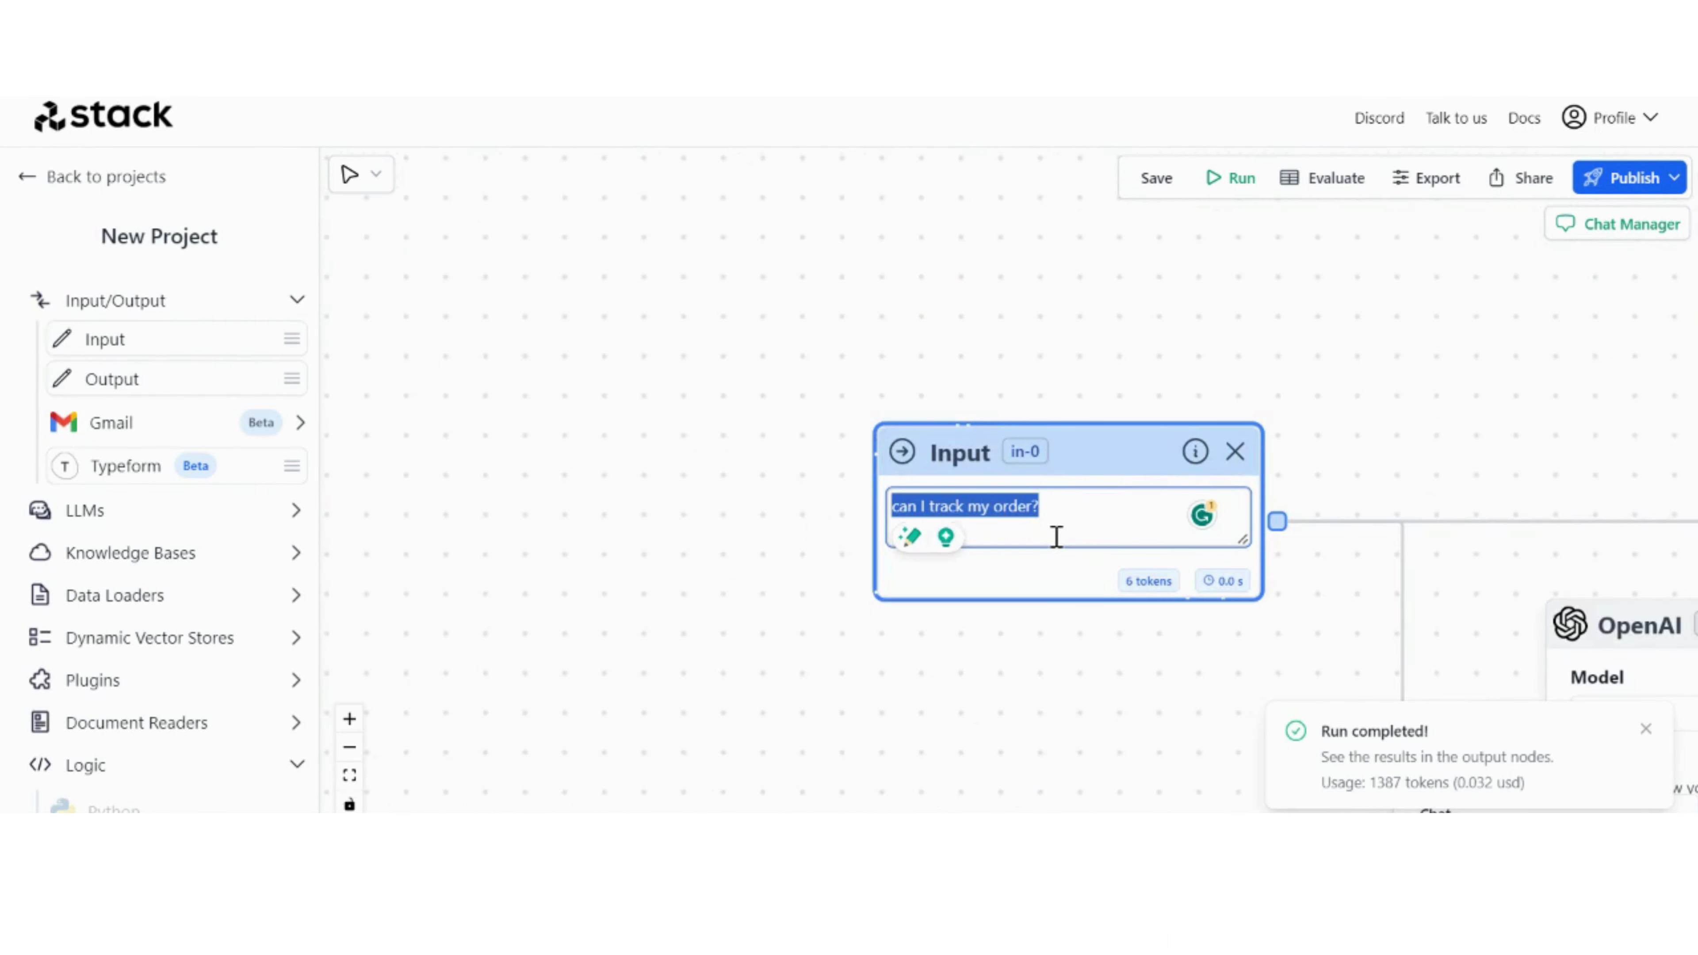
Step: Replace the Input node's text with "Can I track my order?" and run the workflow
type("trac")
key("BackSpace")
key("BackSpace")
key("BackSpace")
key("BackSpace")
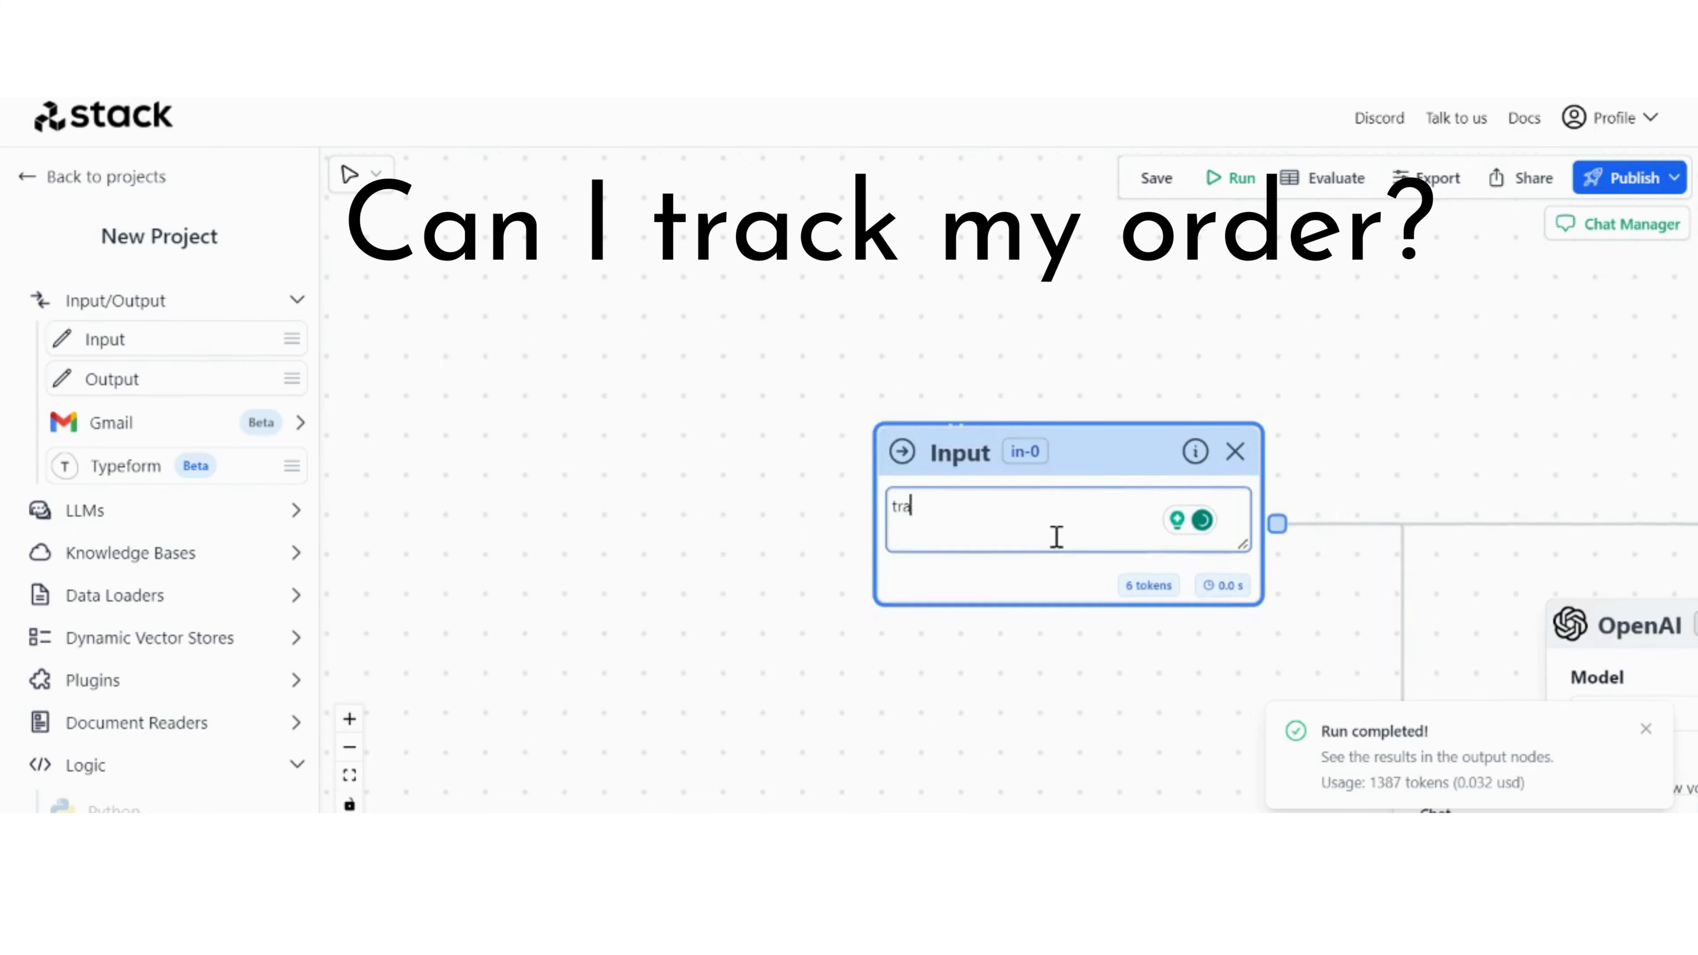
type("Can I track my ord")
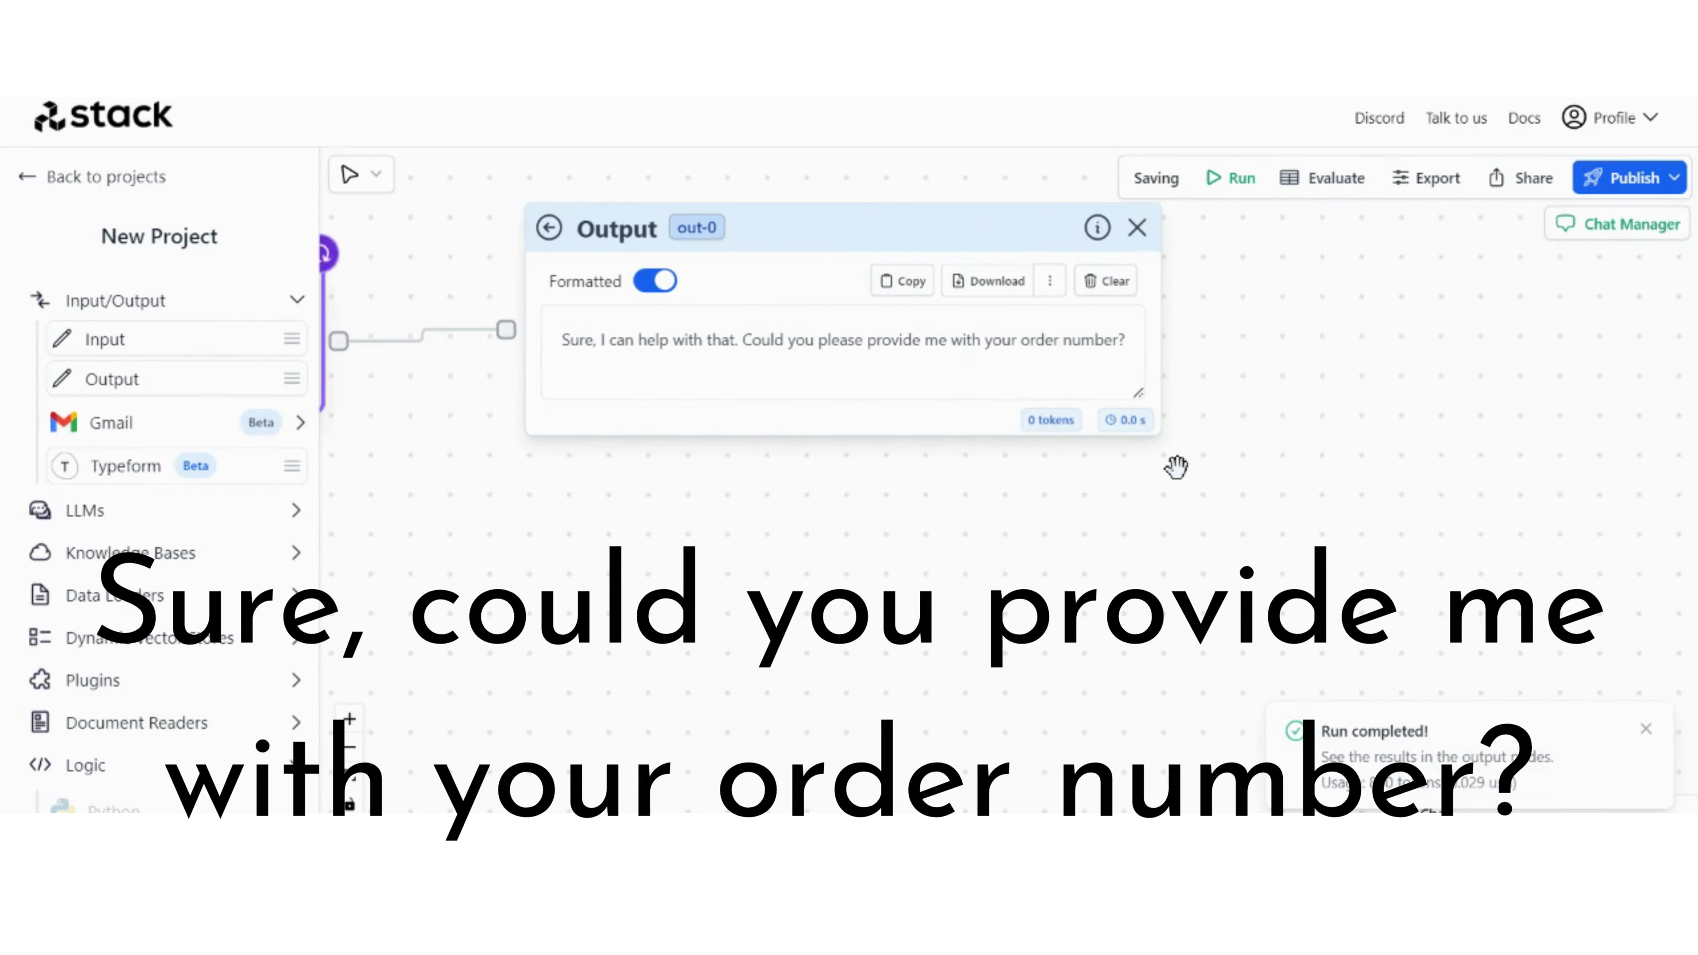
scroll(1177, 467, "up", 3)
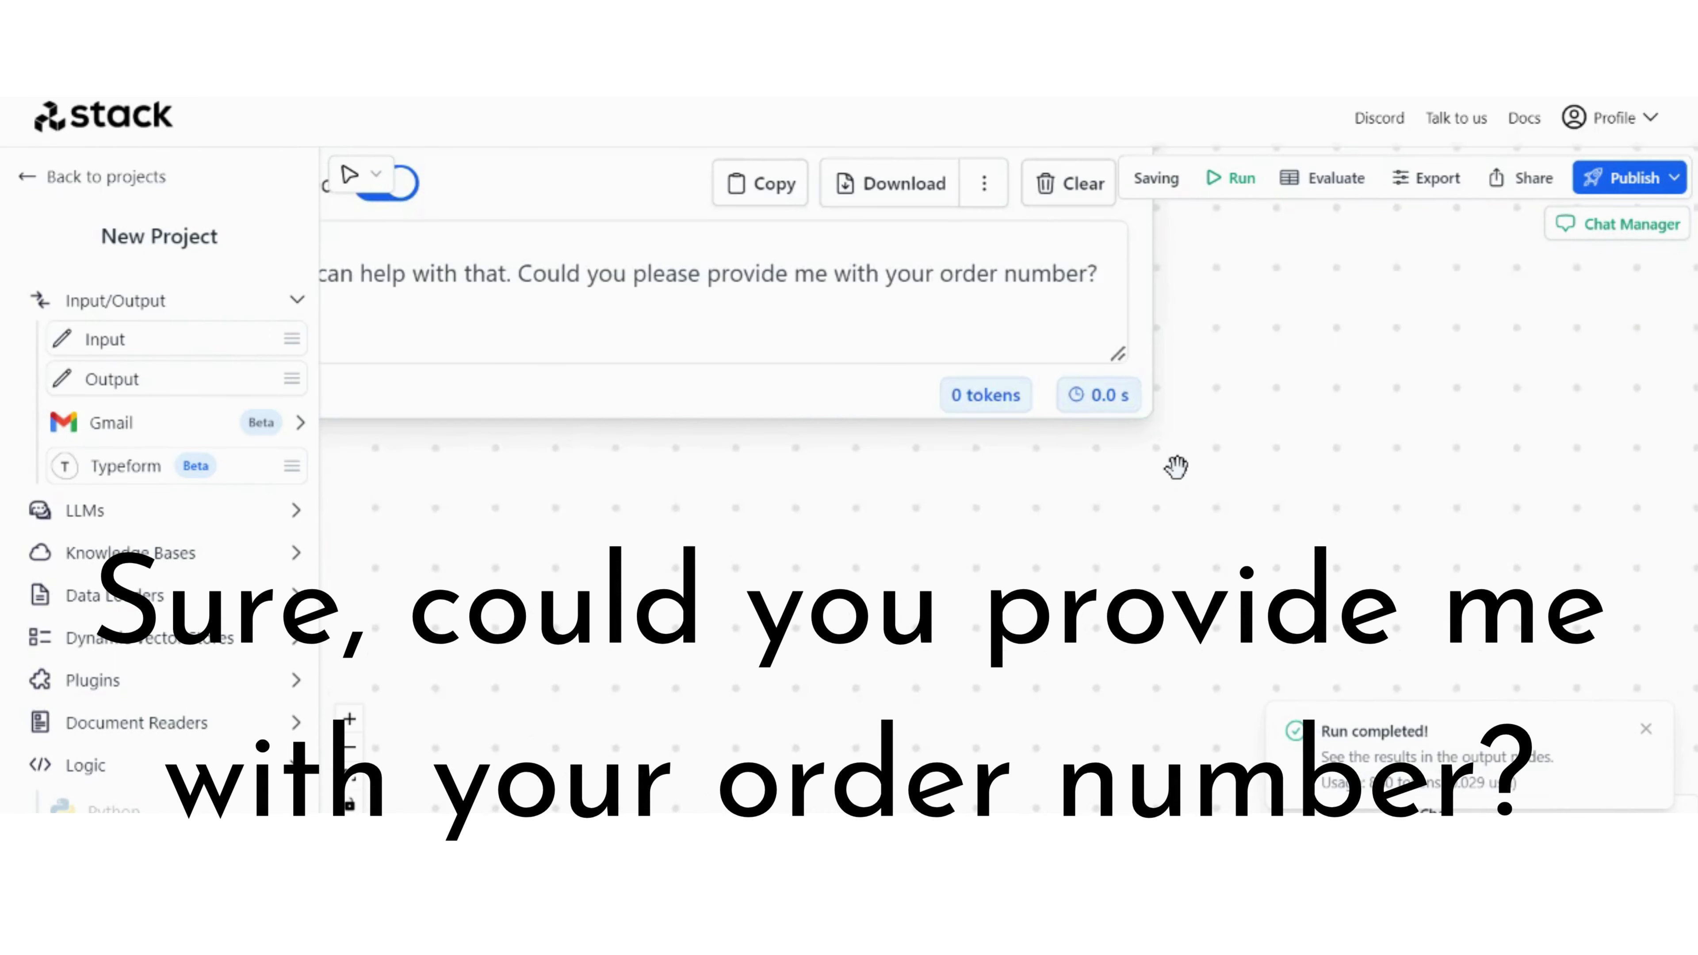
Step: Replace the Input node's text with the customer's order number and run the workflow again
left_click_drag(1069, 550, 1321, 712)
scroll(1320, 713, "down", 5)
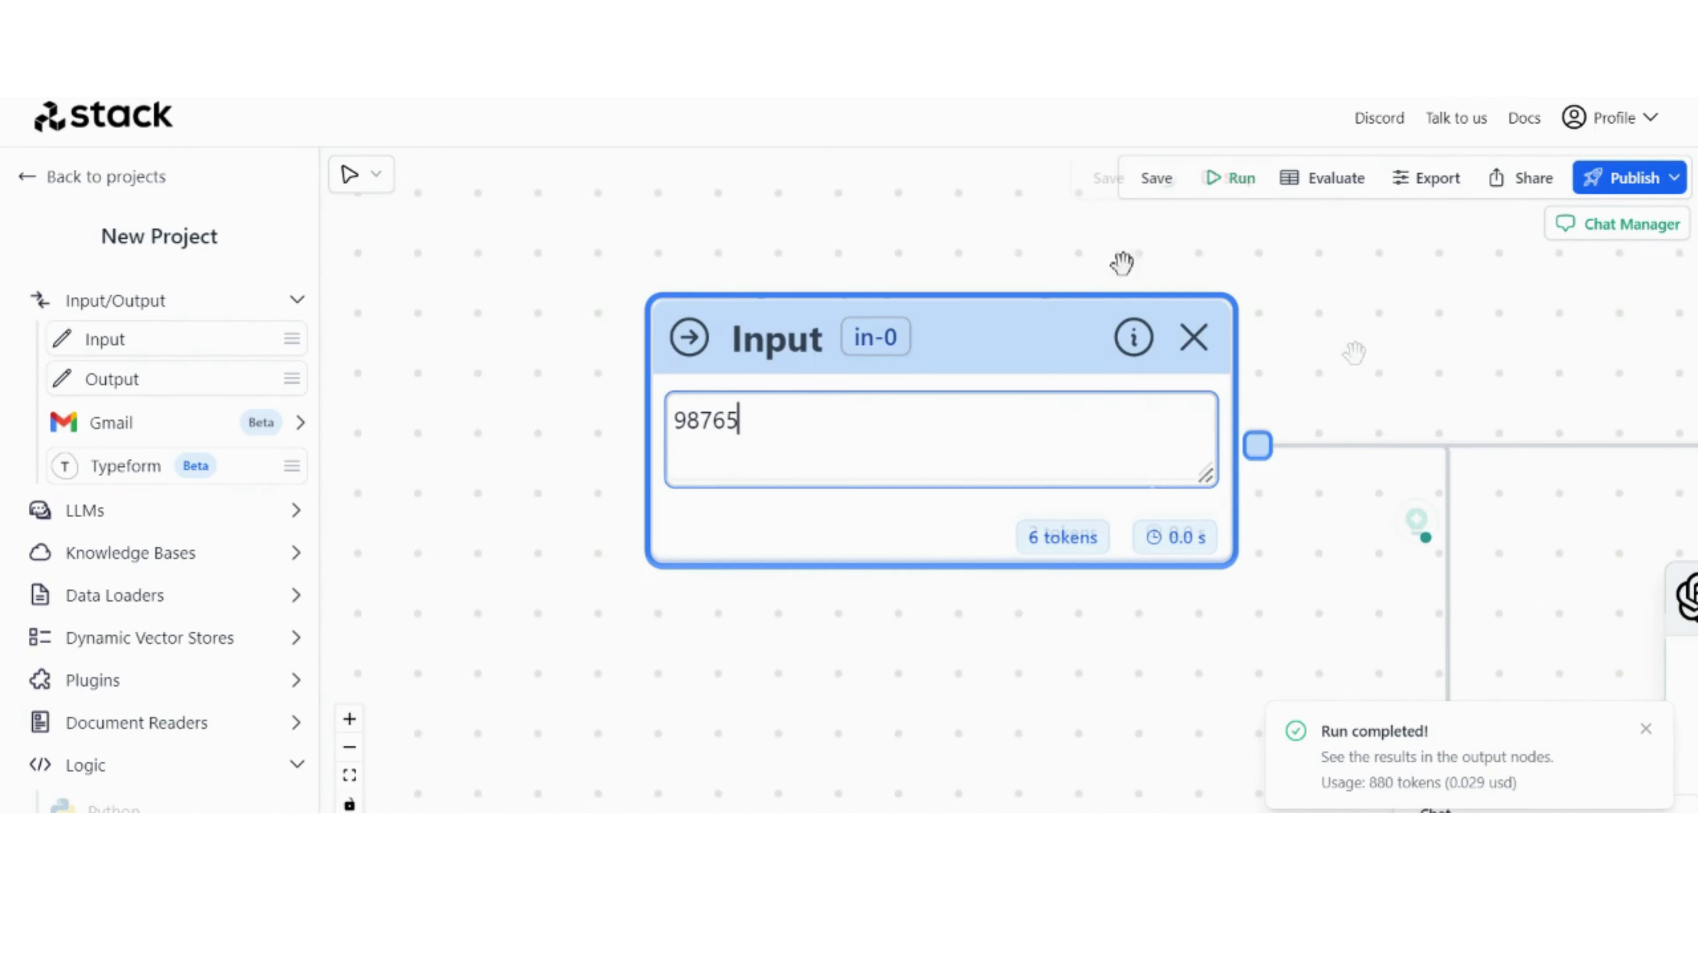
left_click(1231, 178)
scroll(1384, 304, "down", 5)
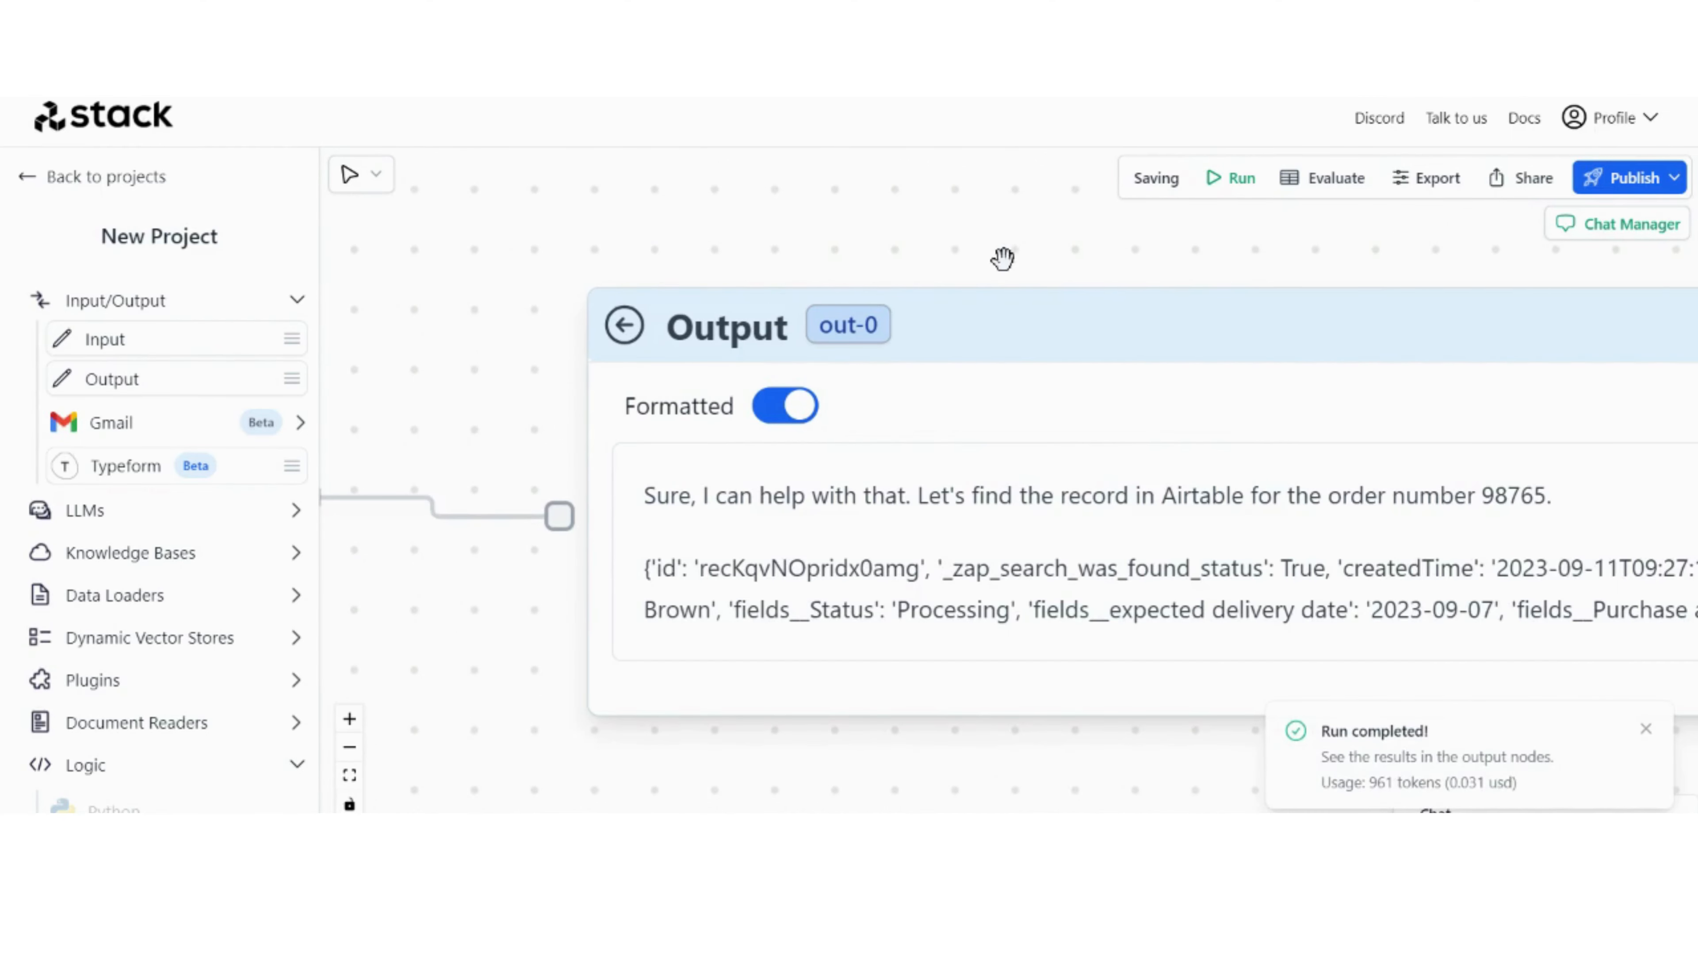
Step: Examine the final Output node's answer for the Airtable order record and dismiss the run notification
scroll(1002, 259, "down", 1)
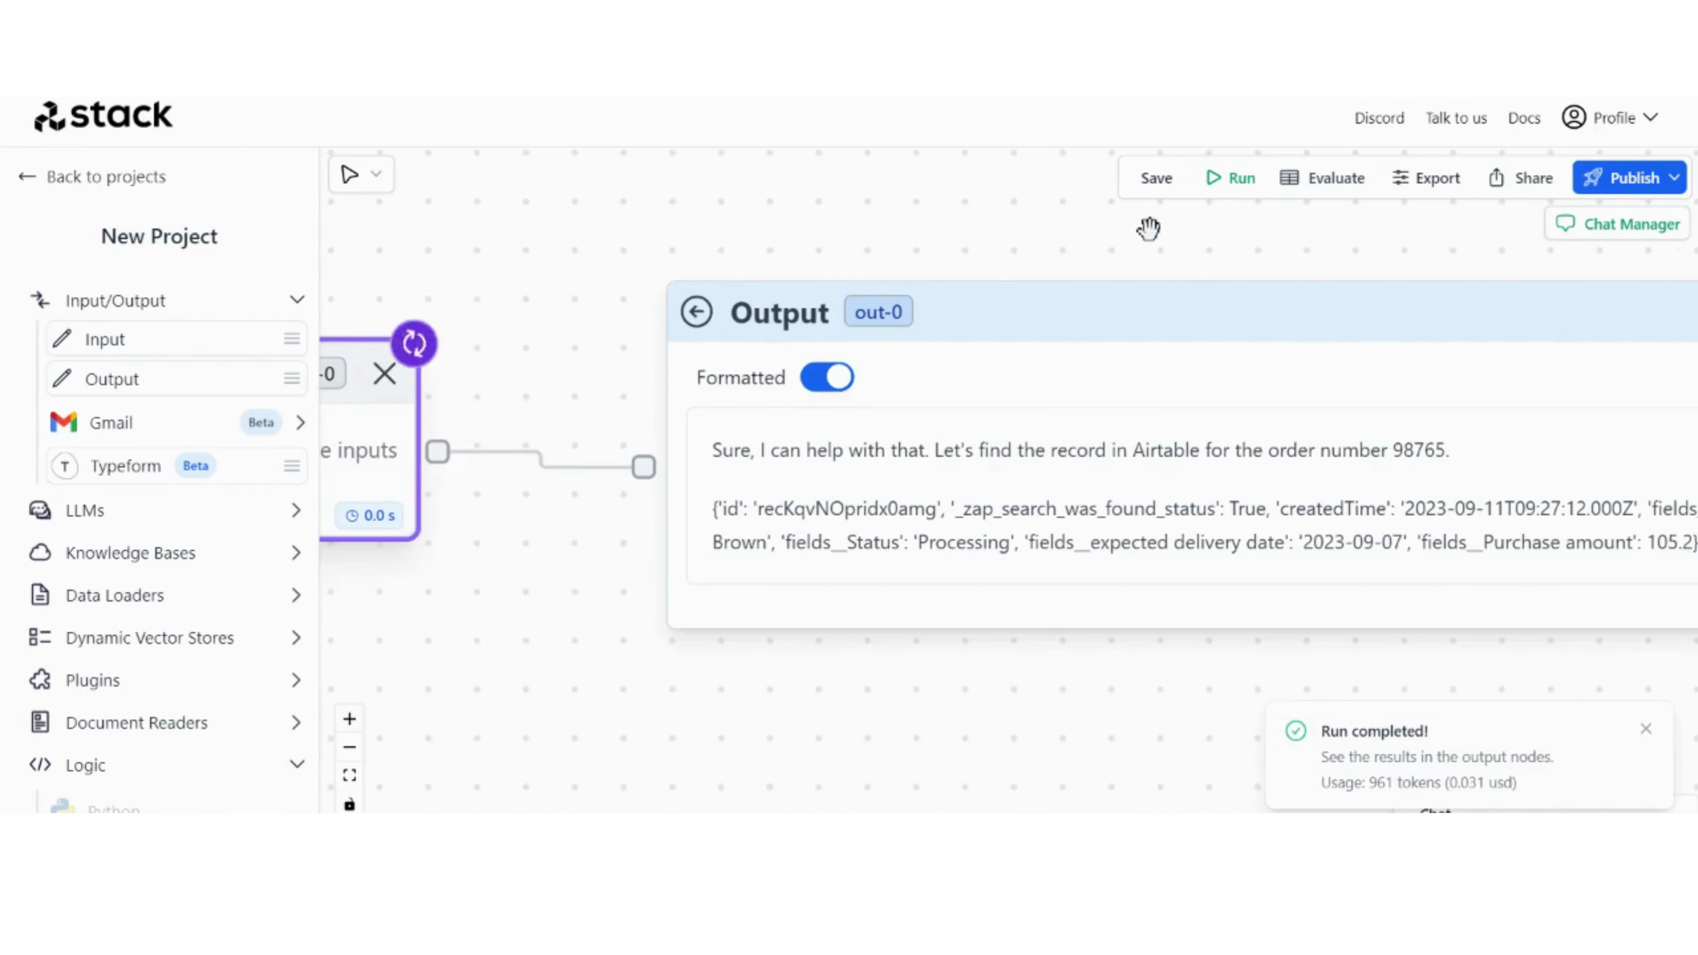
left_click_drag(1150, 231, 921, 219)
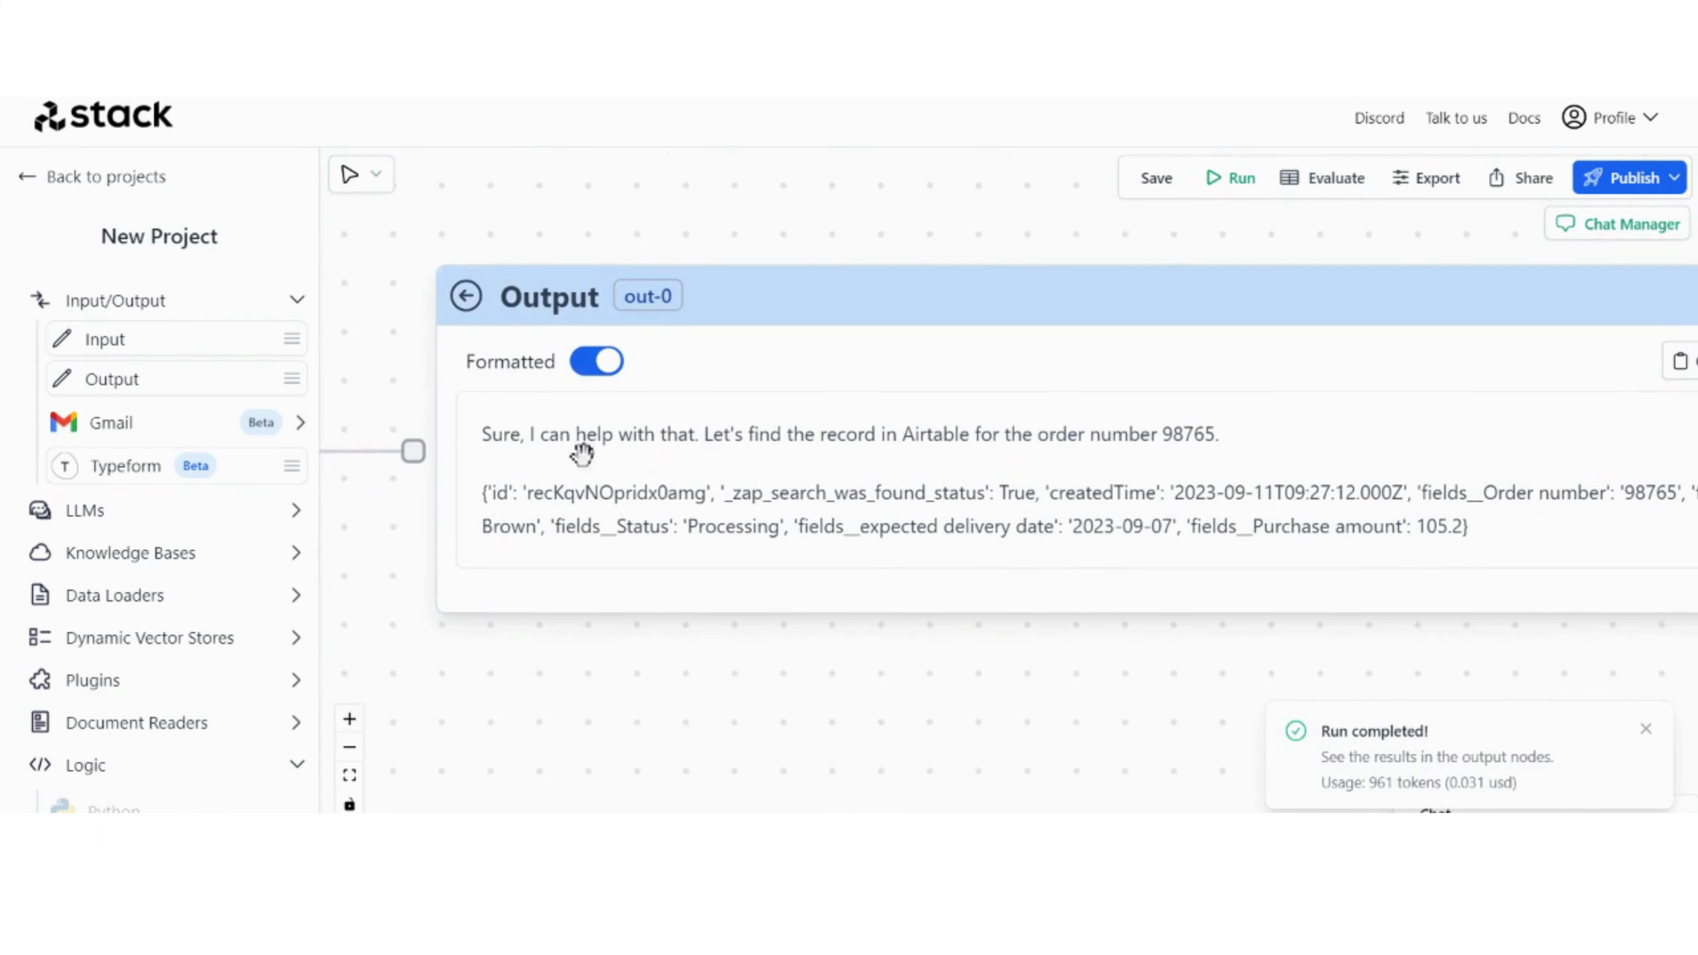
left_click_drag(977, 631, 824, 611)
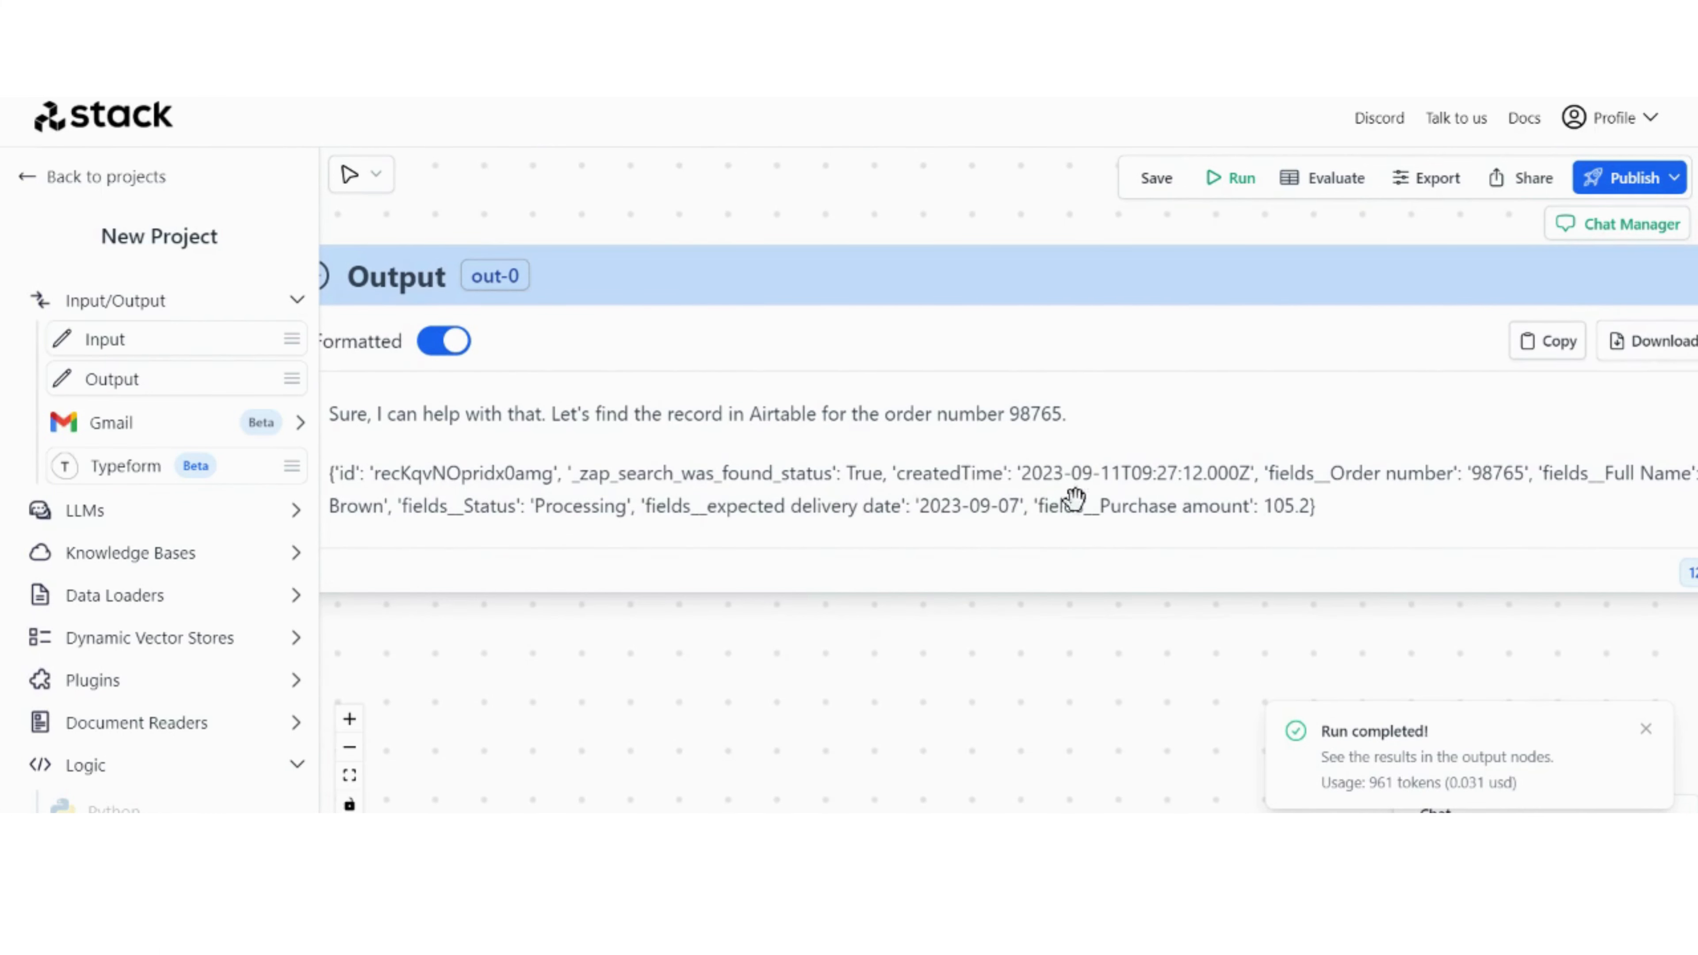
left_click_drag(1124, 645, 1076, 620)
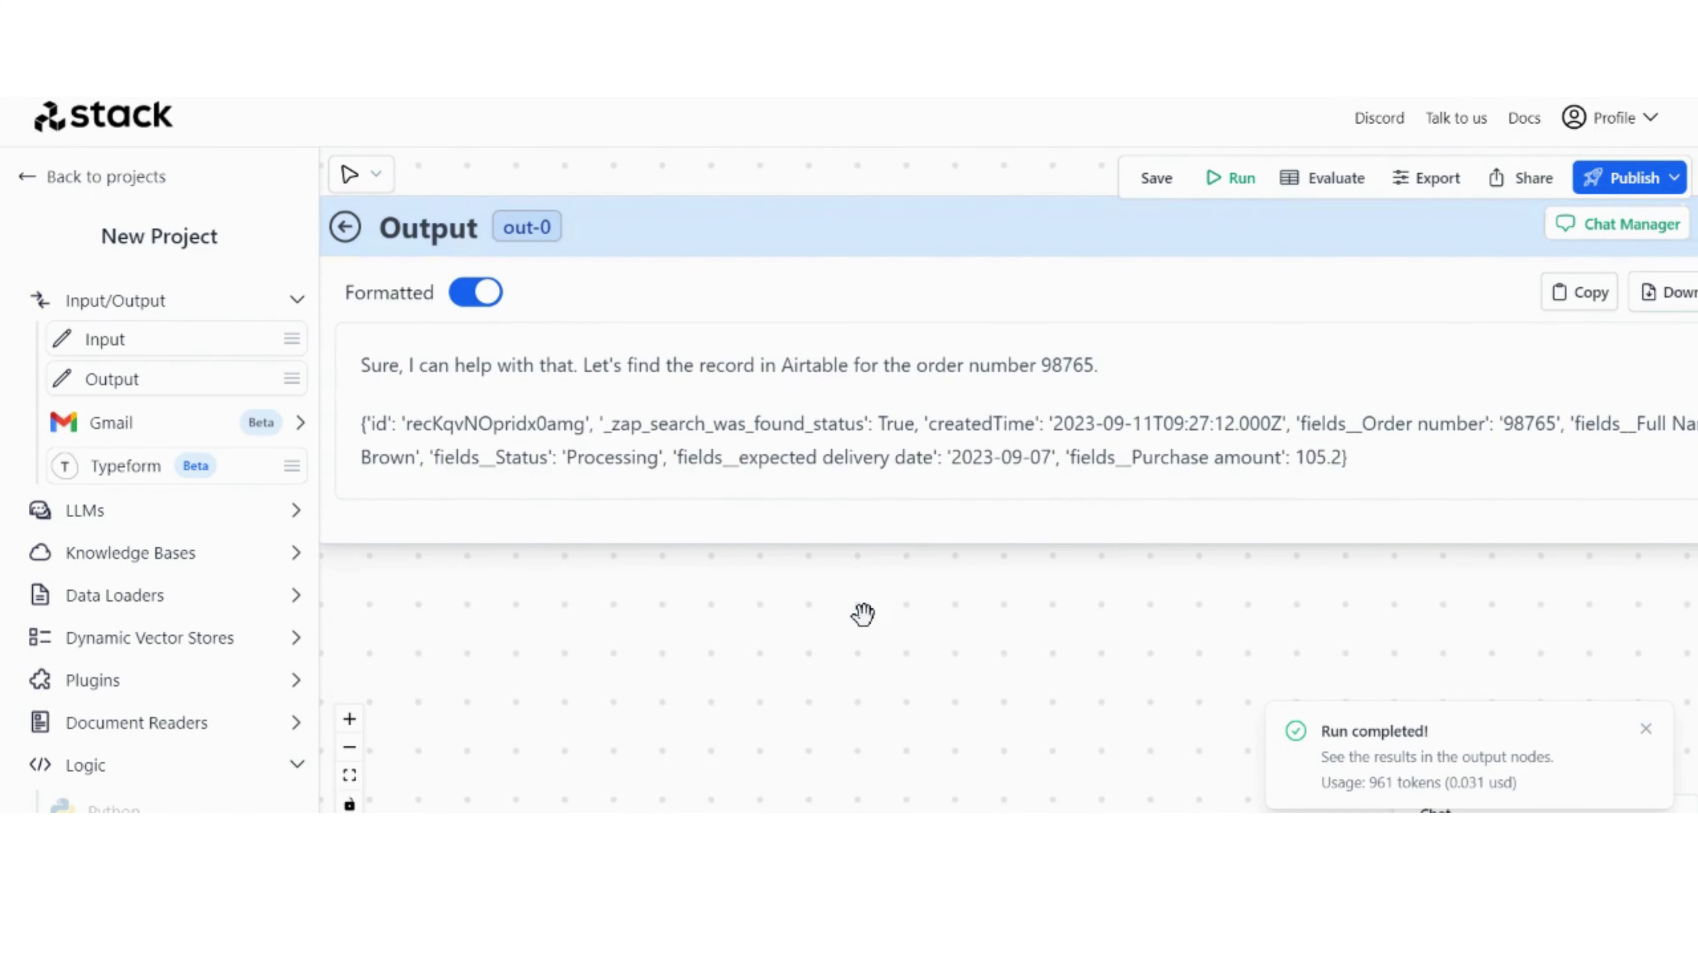
left_click_drag(862, 615, 904, 617)
scroll(913, 591, "down", 3)
left_click_drag(795, 632, 922, 599)
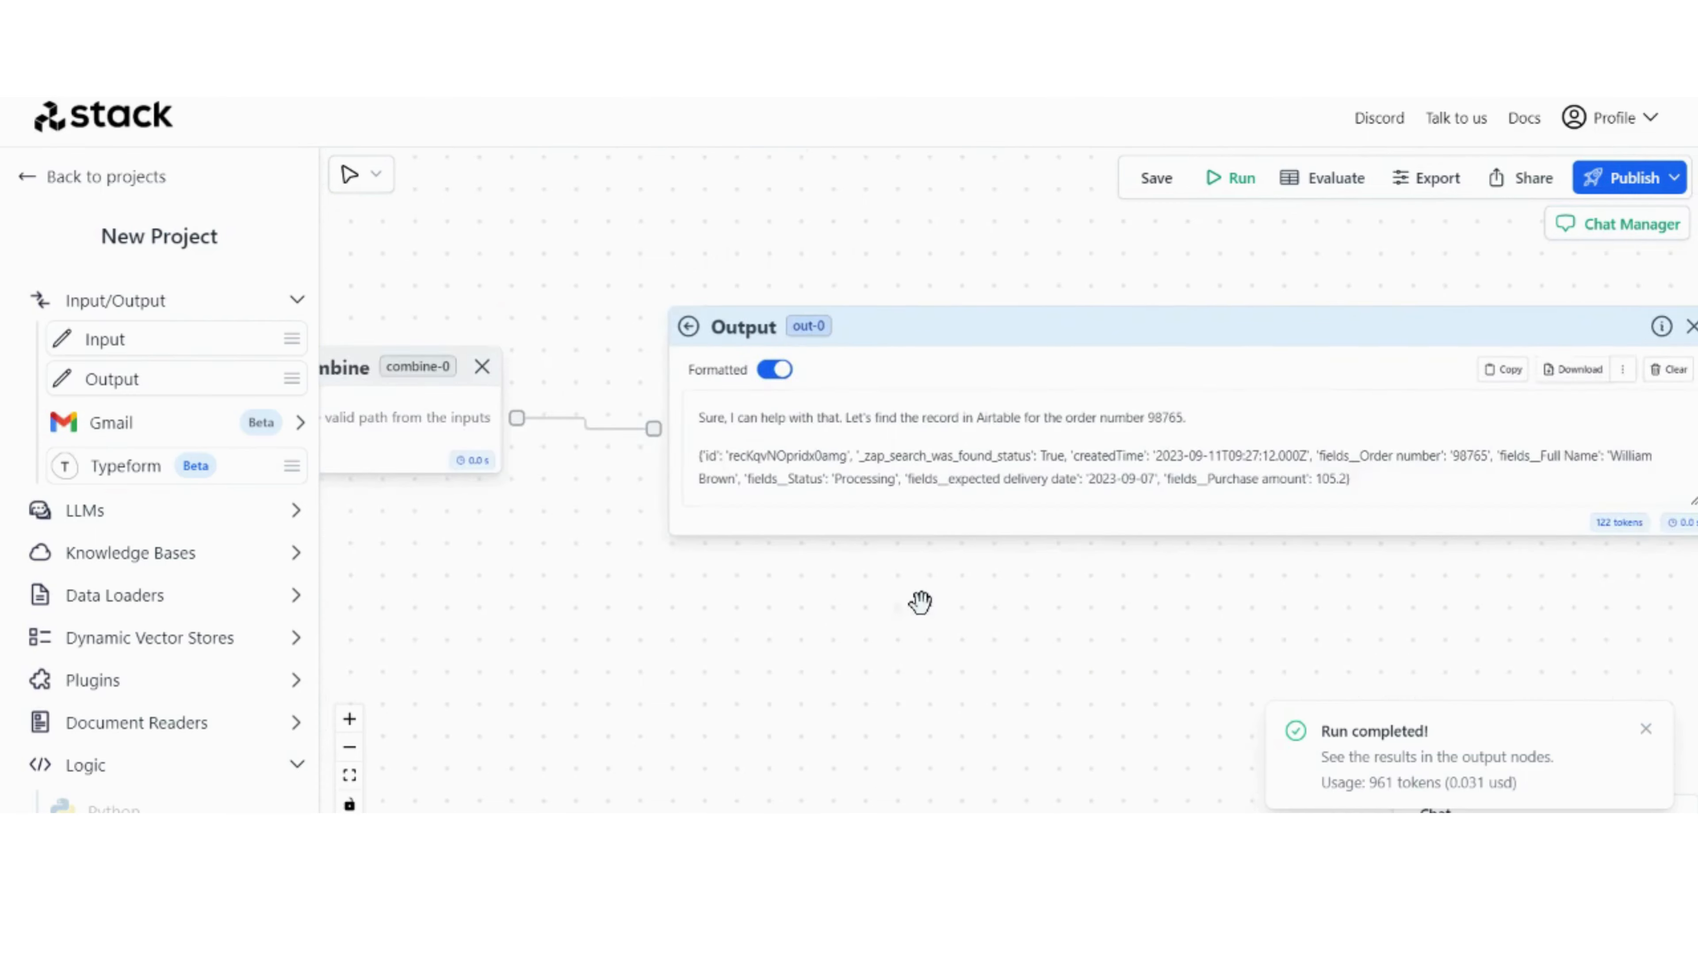
scroll(1016, 599, "down", 1)
scroll(1015, 598, "up", 3)
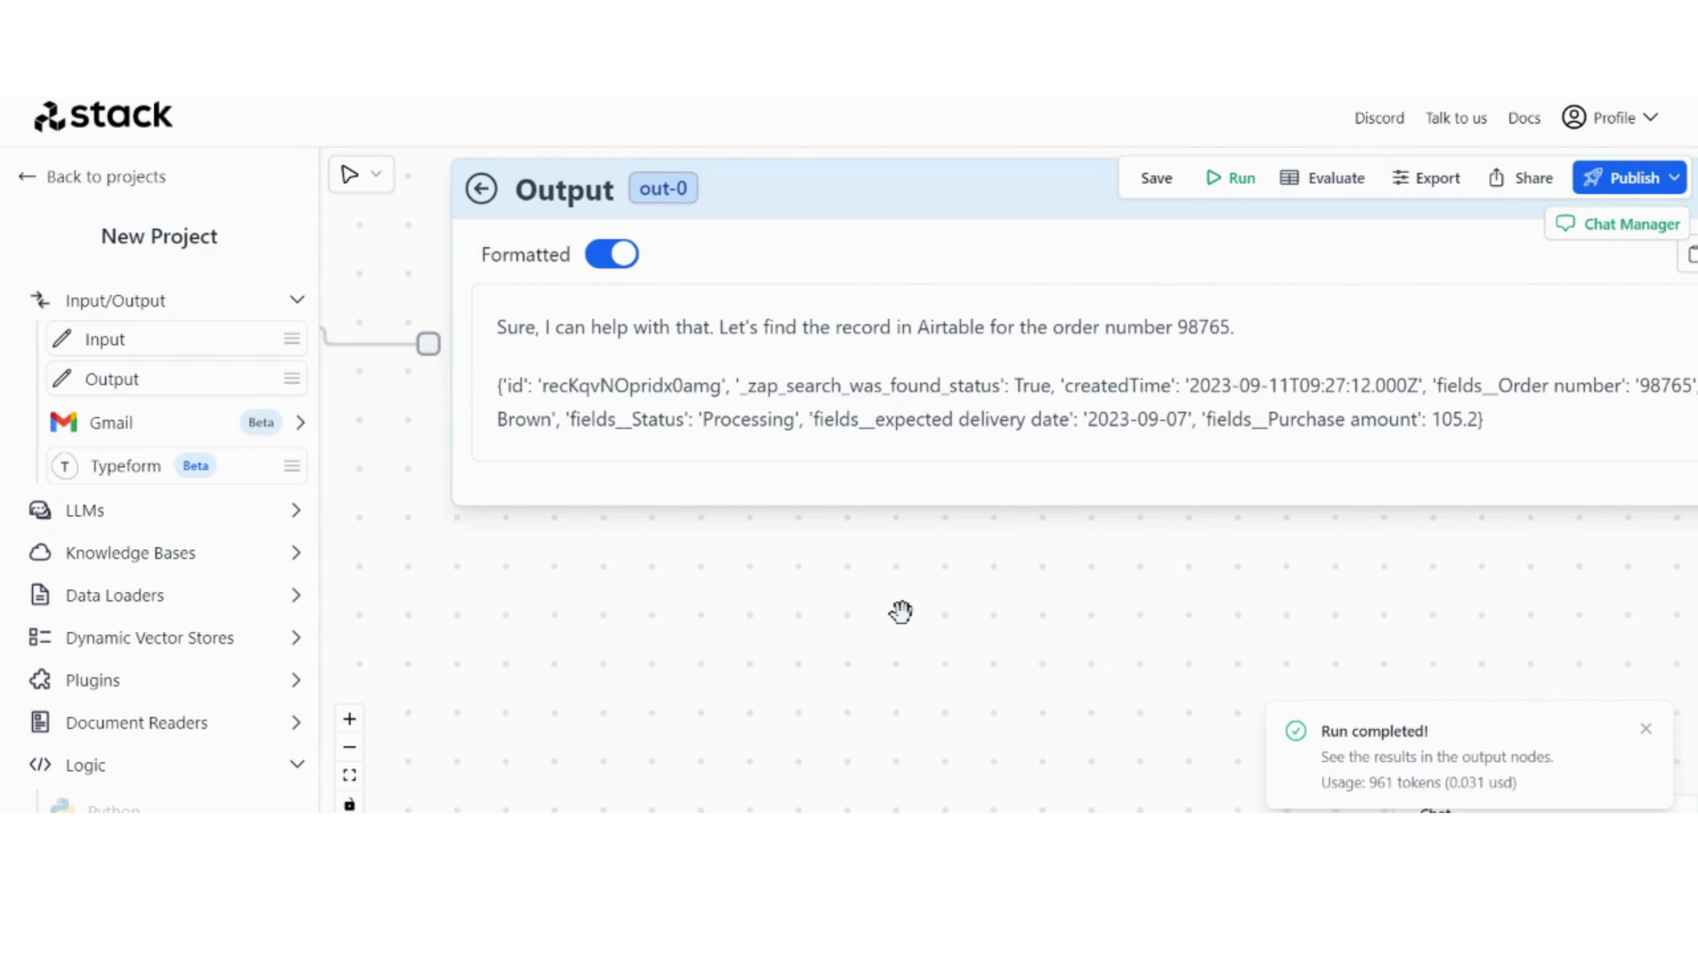
scroll(902, 613, "down", 5)
left_click_drag(650, 344, 1018, 346)
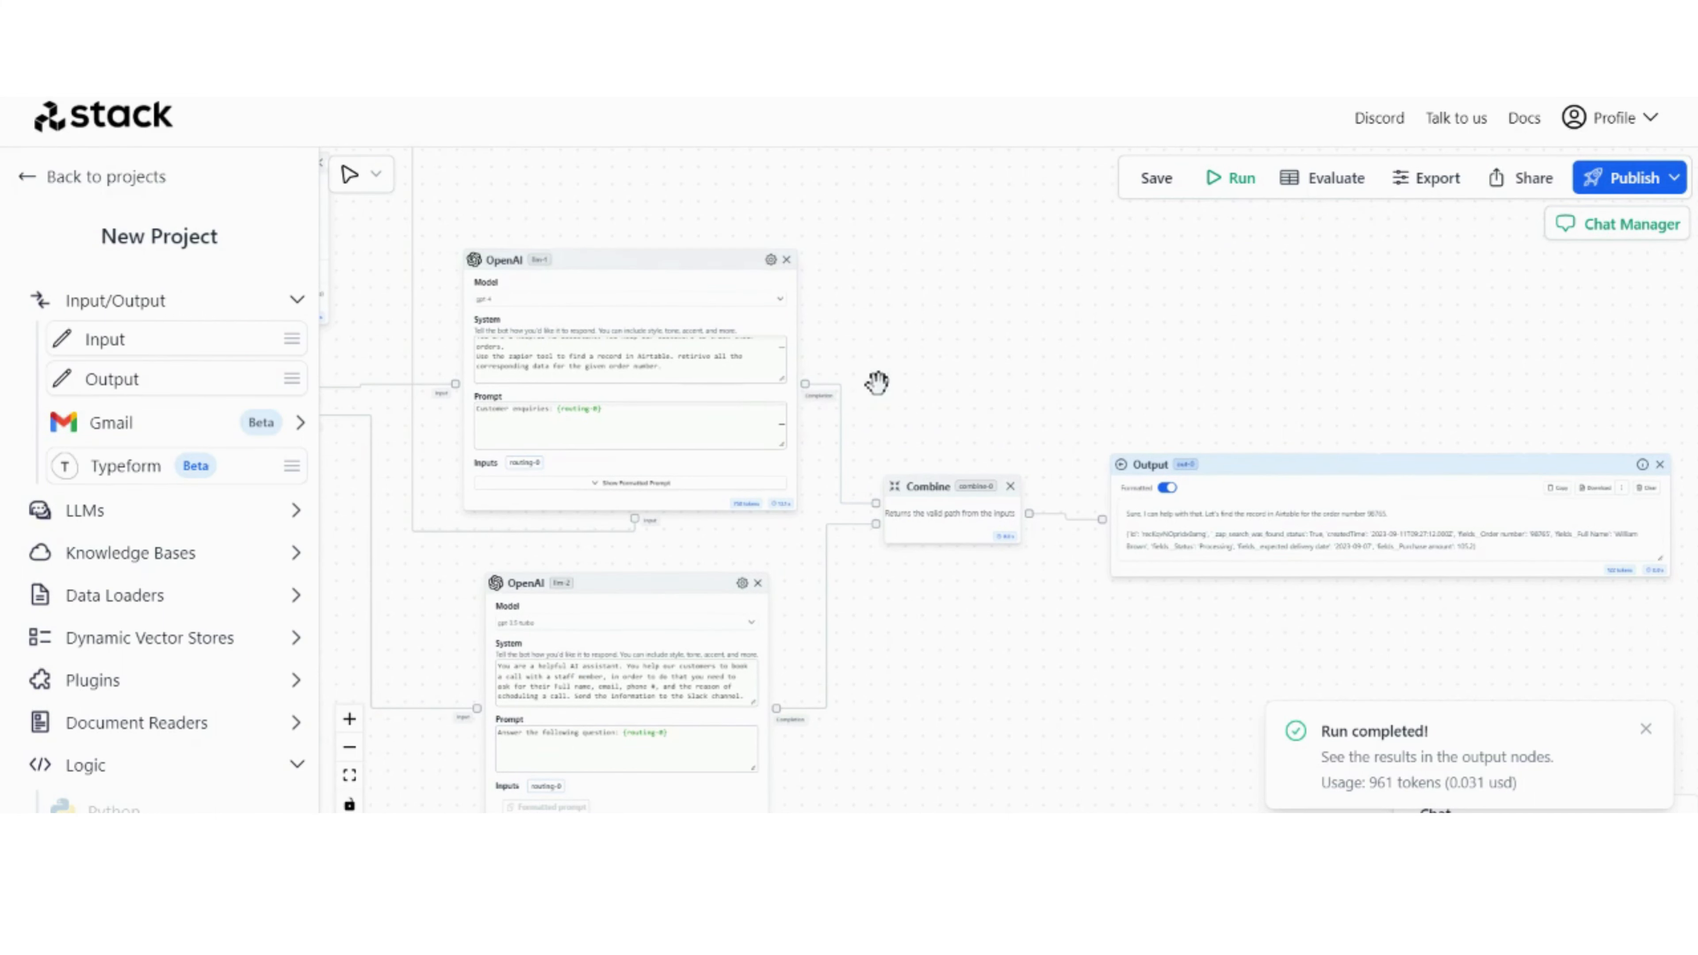
scroll(1377, 608, "up", 3)
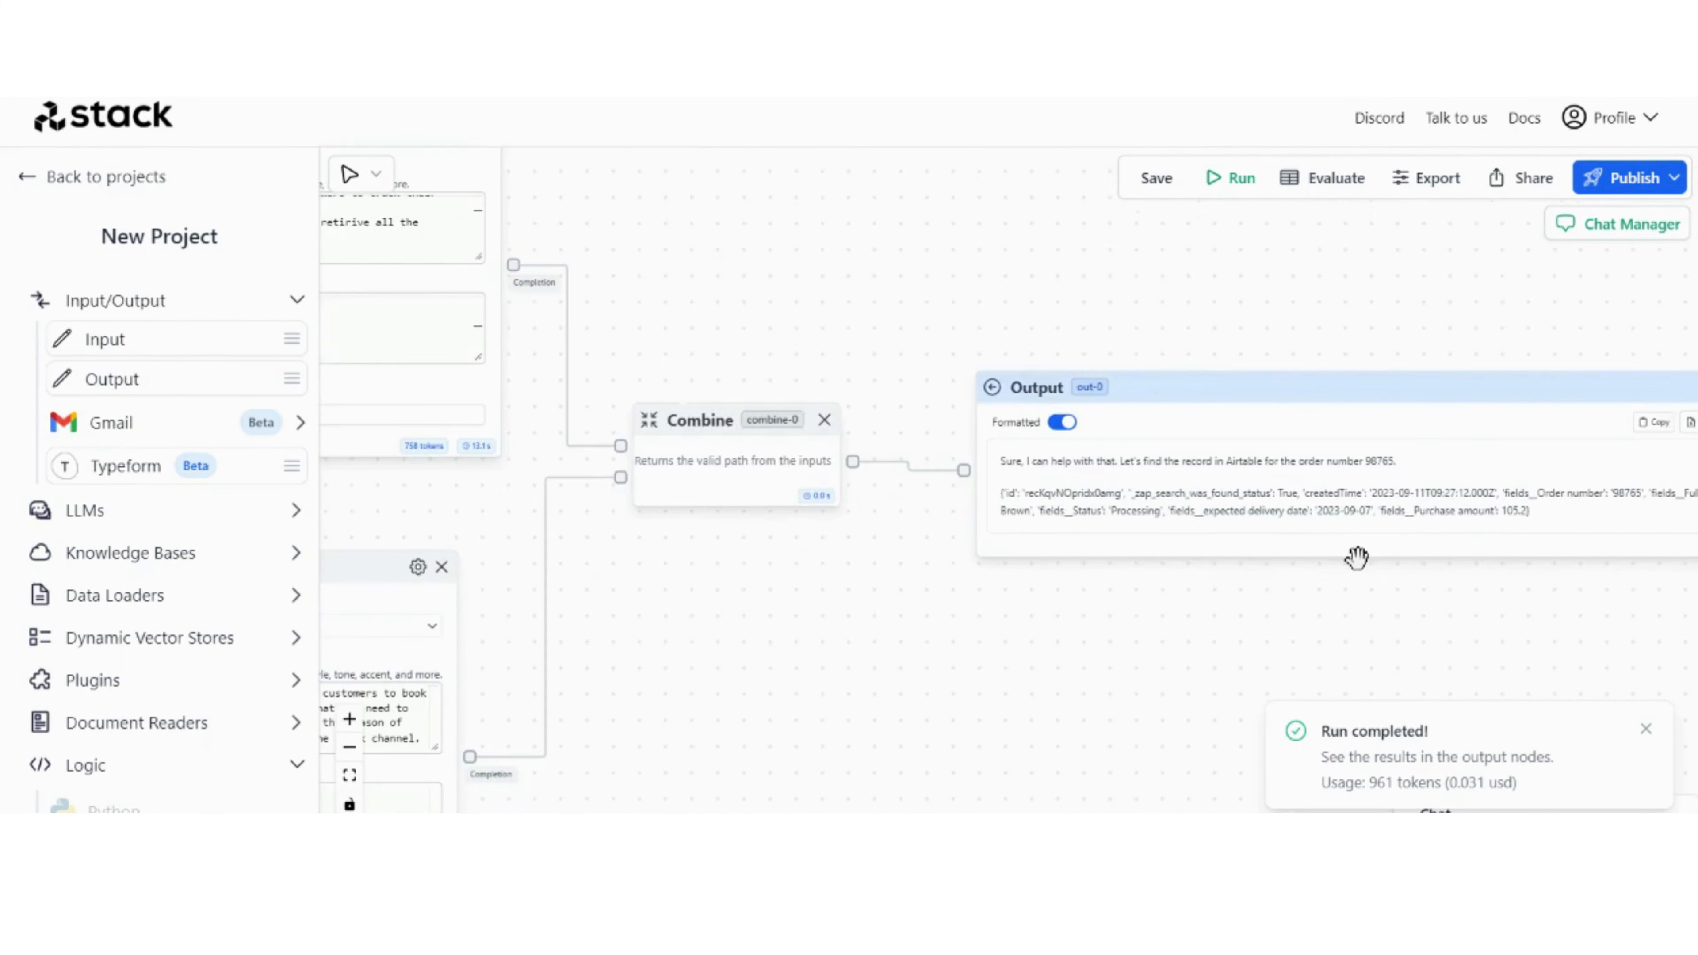
scroll(1358, 562, "down", 2)
left_click_drag(1003, 602, 801, 598)
left_click(1645, 729)
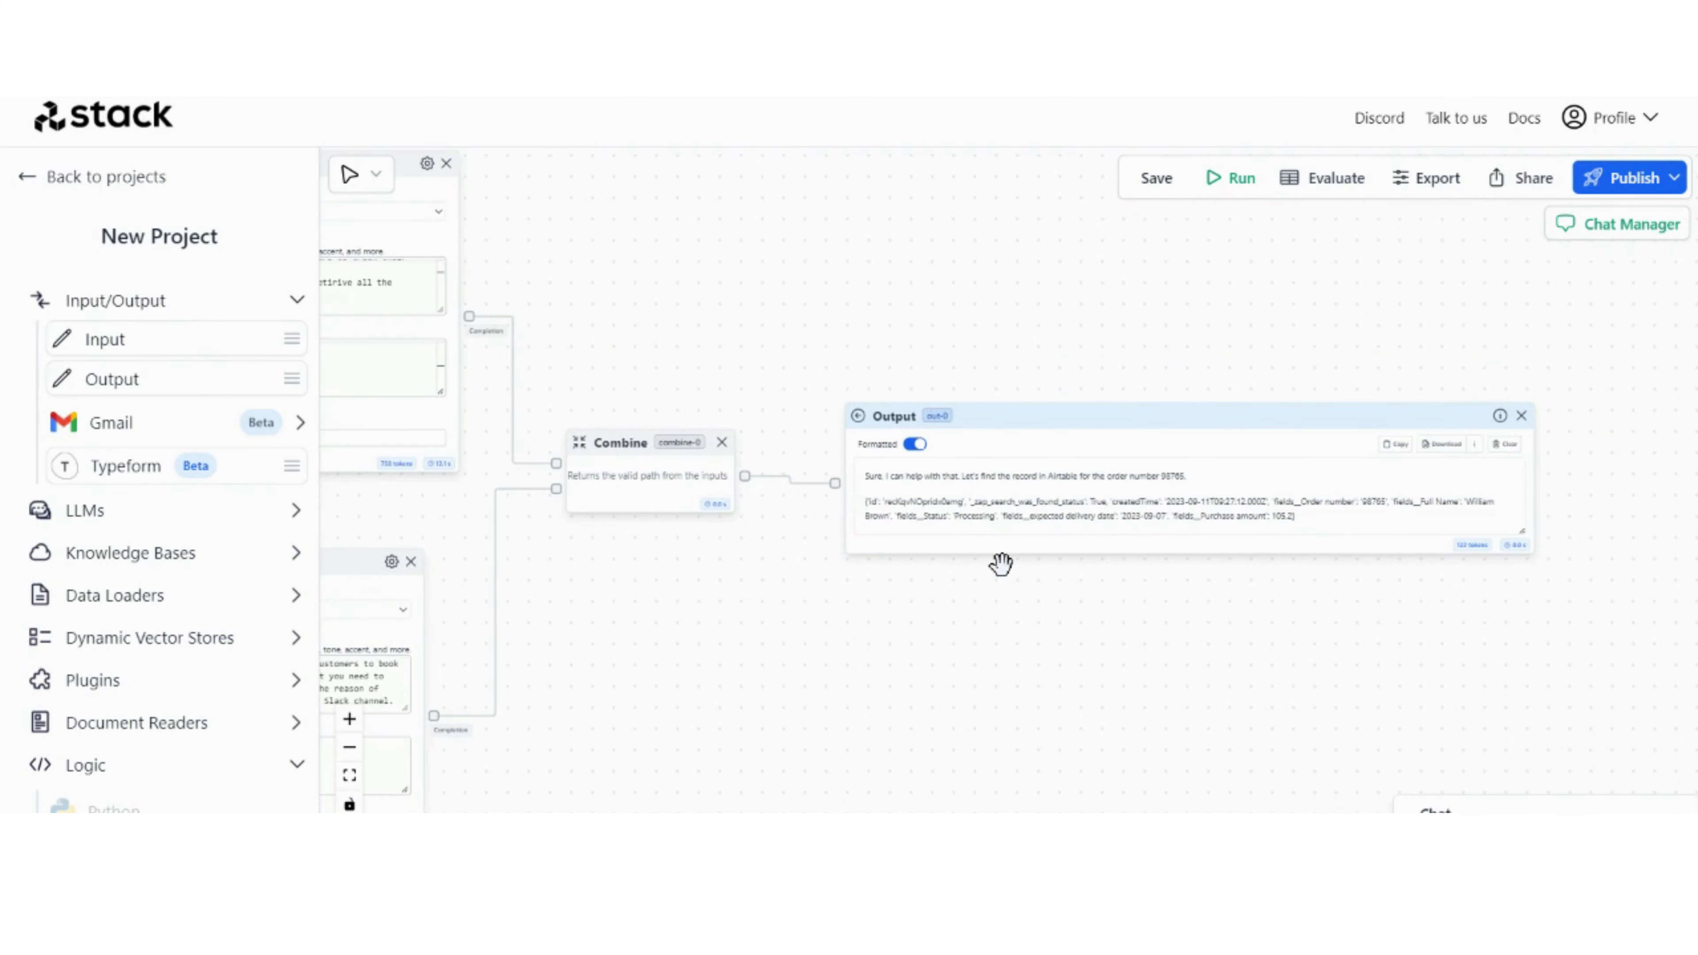
Step: Replace the Input node's text with "can I book a call with a staff member?", run the workflow and read the final Output node's reply
scroll(712, 629, "down", 3)
left_click_drag(709, 633, 1050, 580)
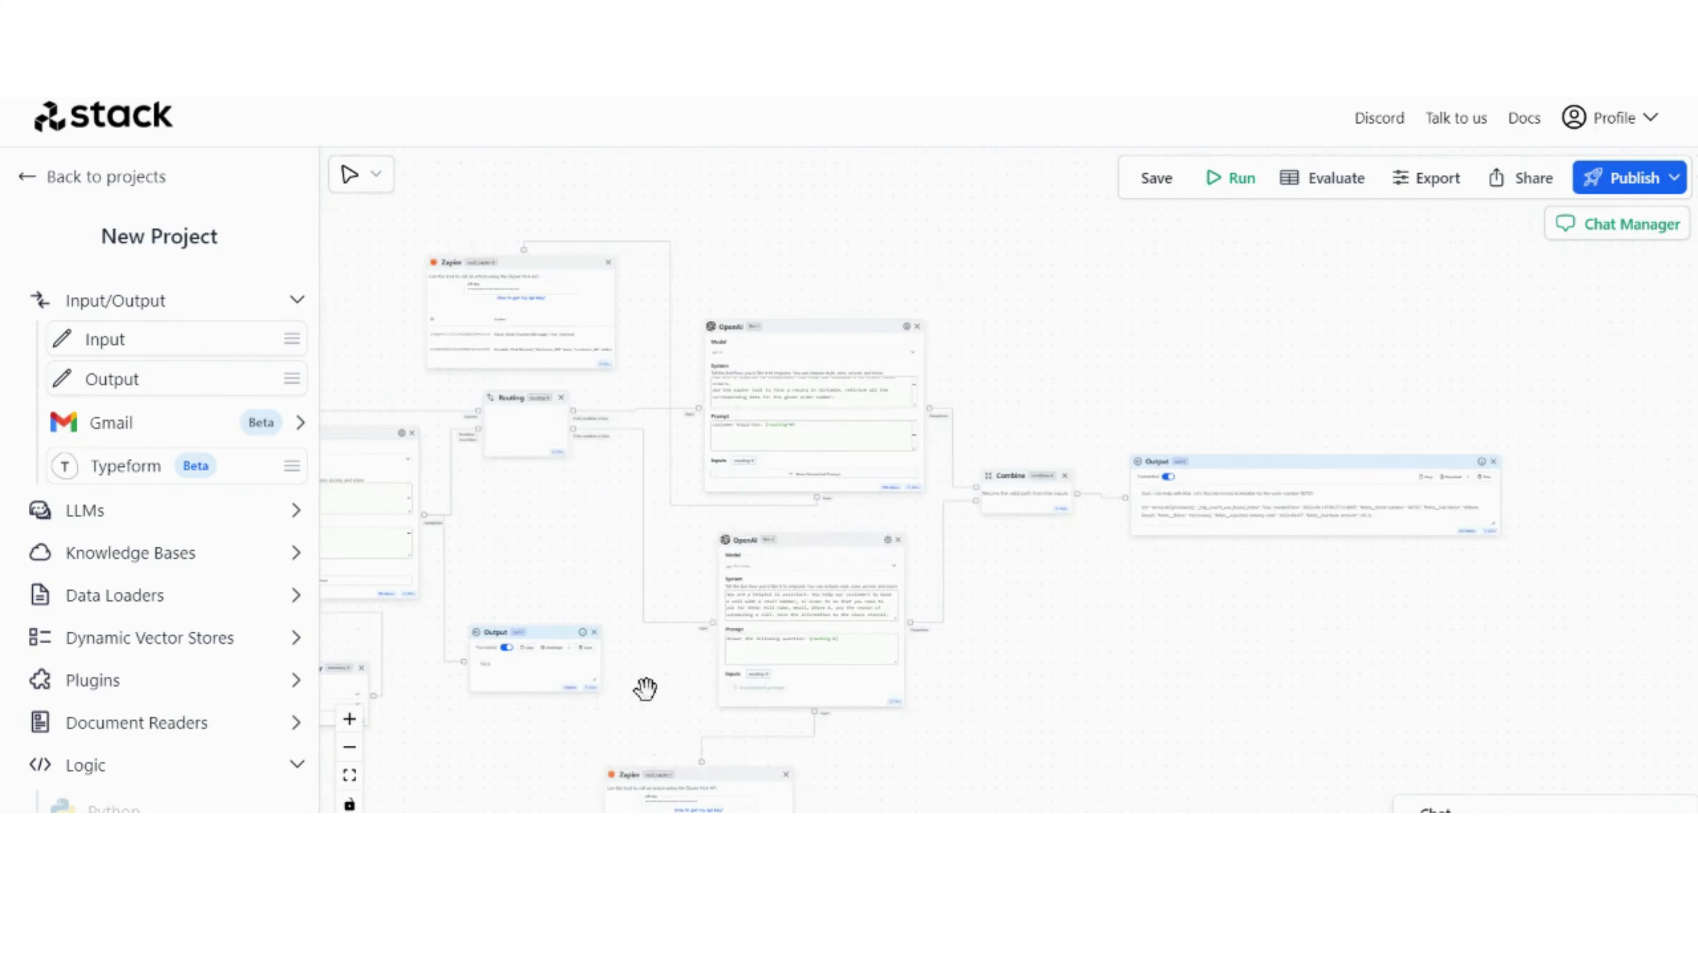
left_click_drag(660, 683, 1255, 639)
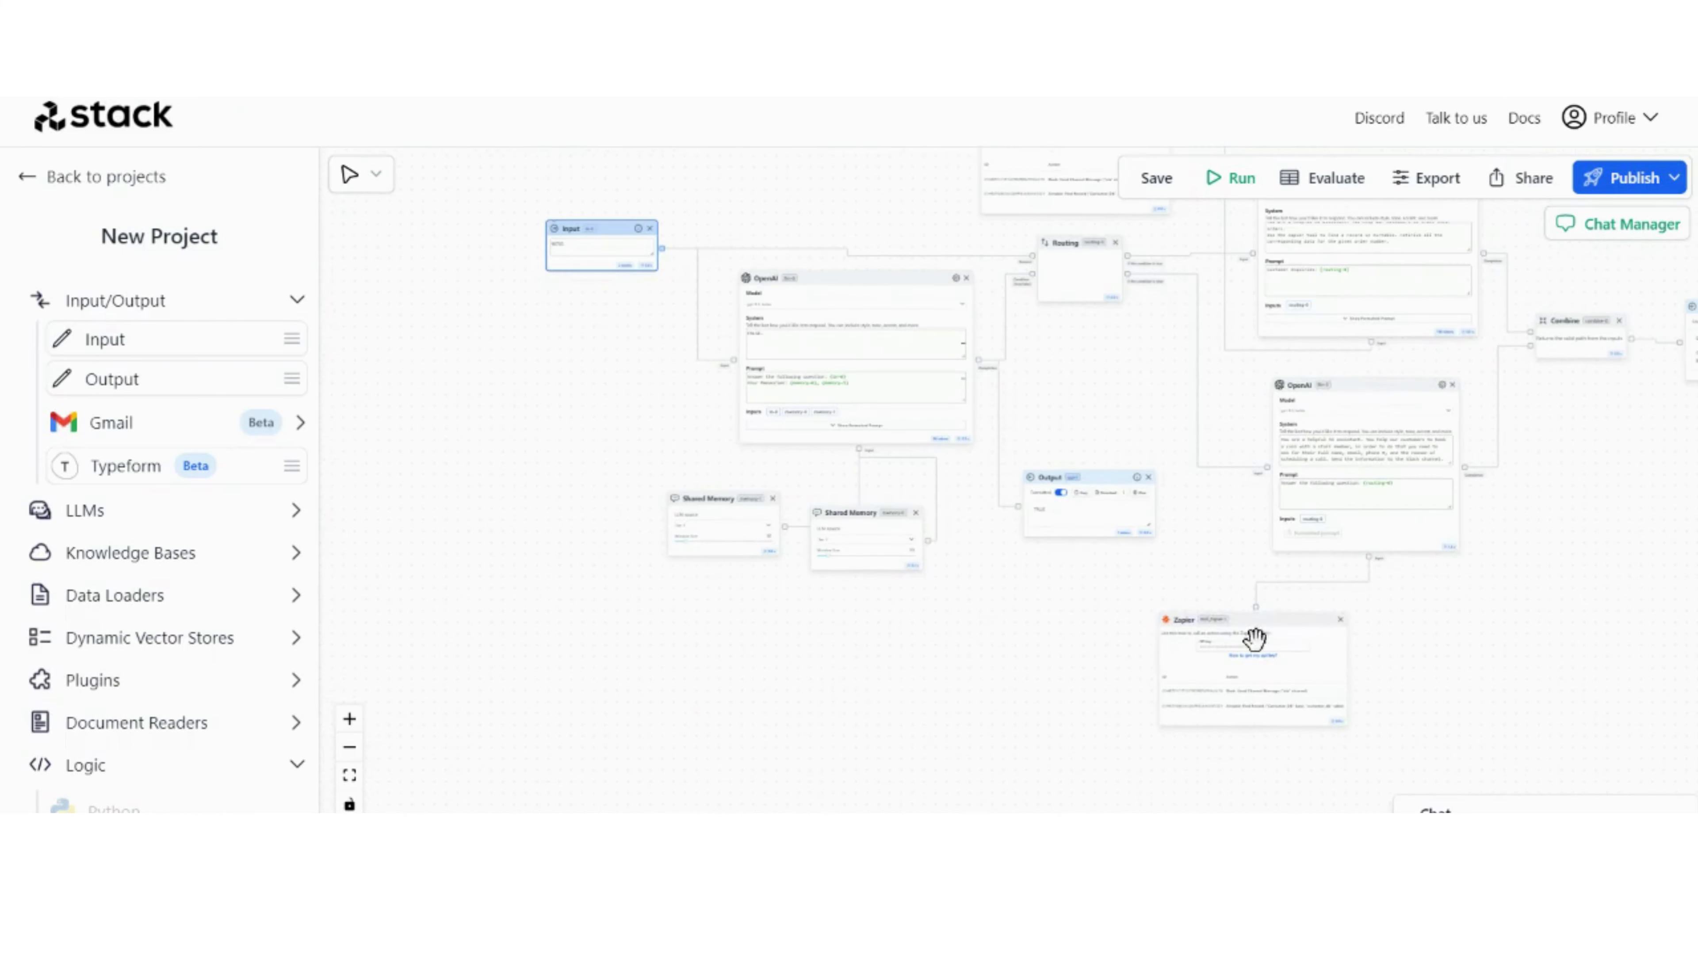
scroll(504, 267, "up", 5)
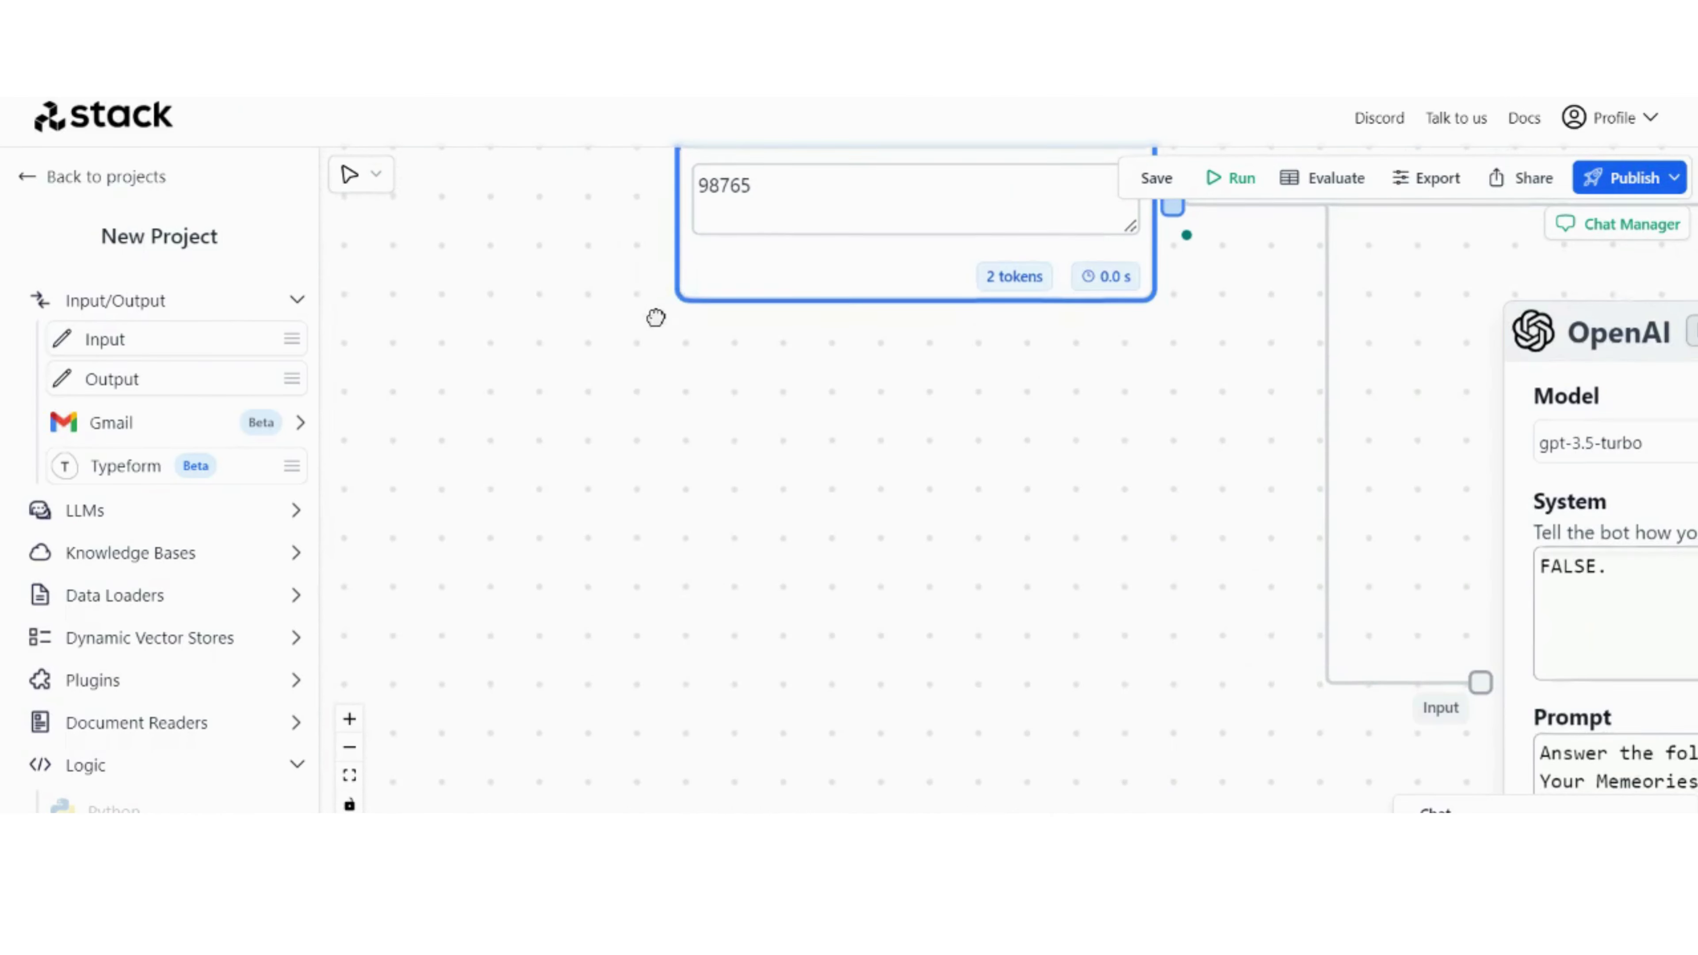
left_click_drag(656, 318, 641, 387)
scroll(634, 289, "up", 3)
left_click_drag(634, 288, 544, 455)
left_click(686, 401)
double_click(686, 401)
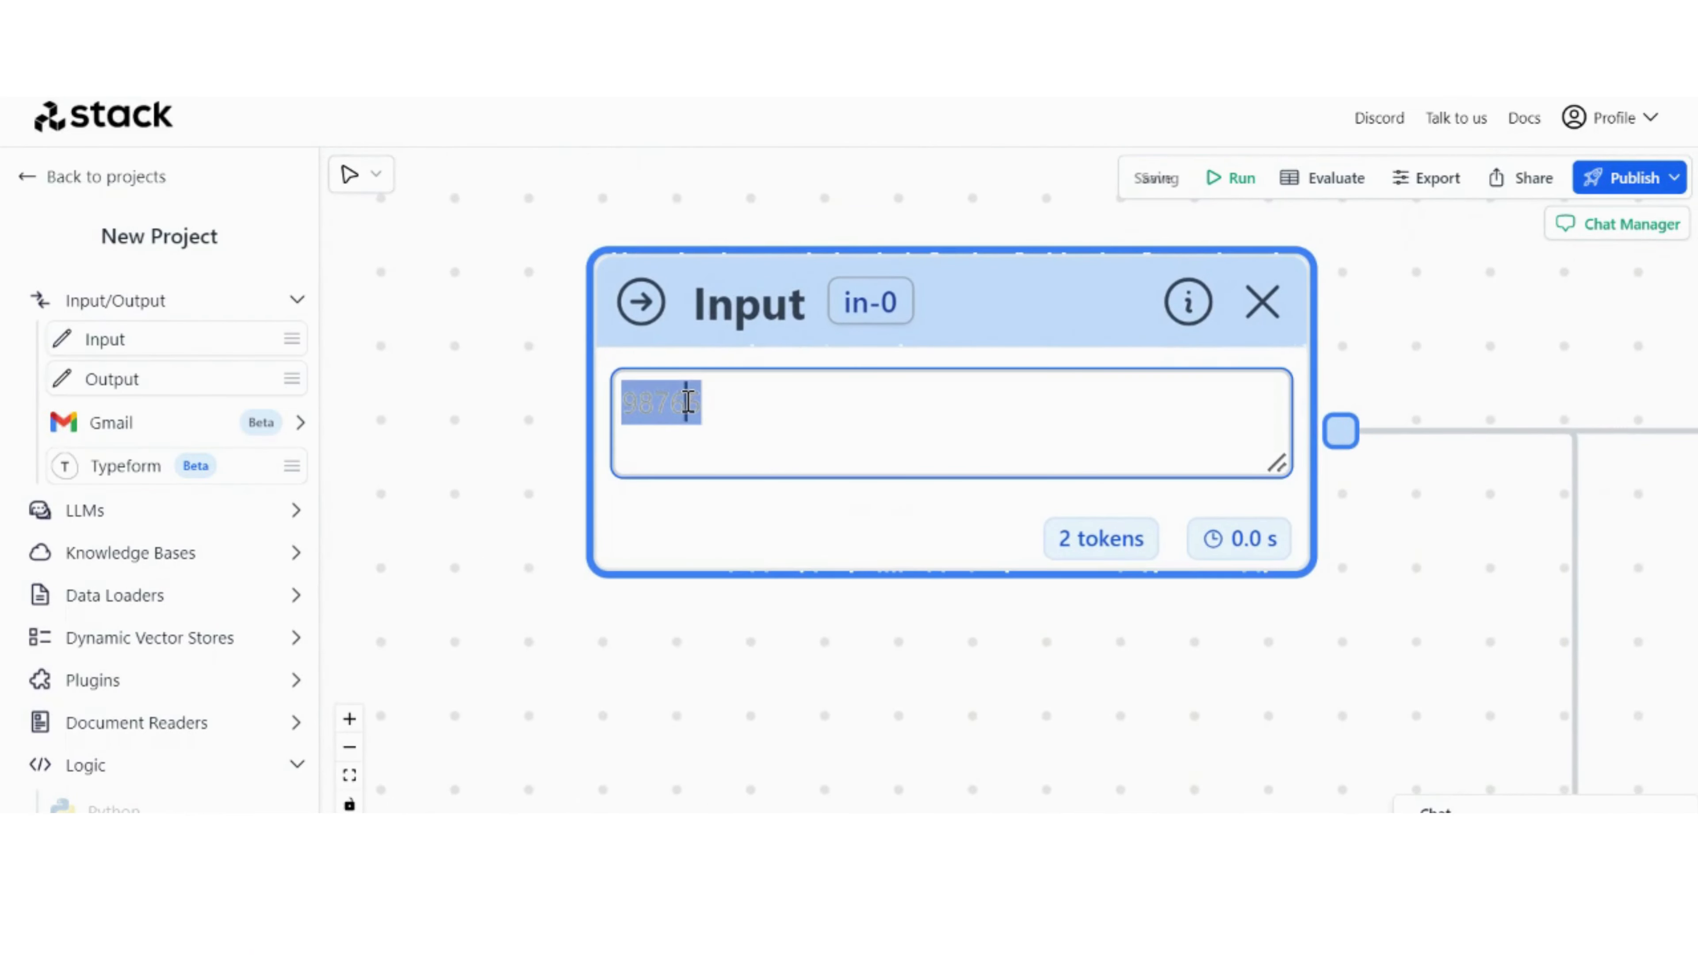
type("can I book a val")
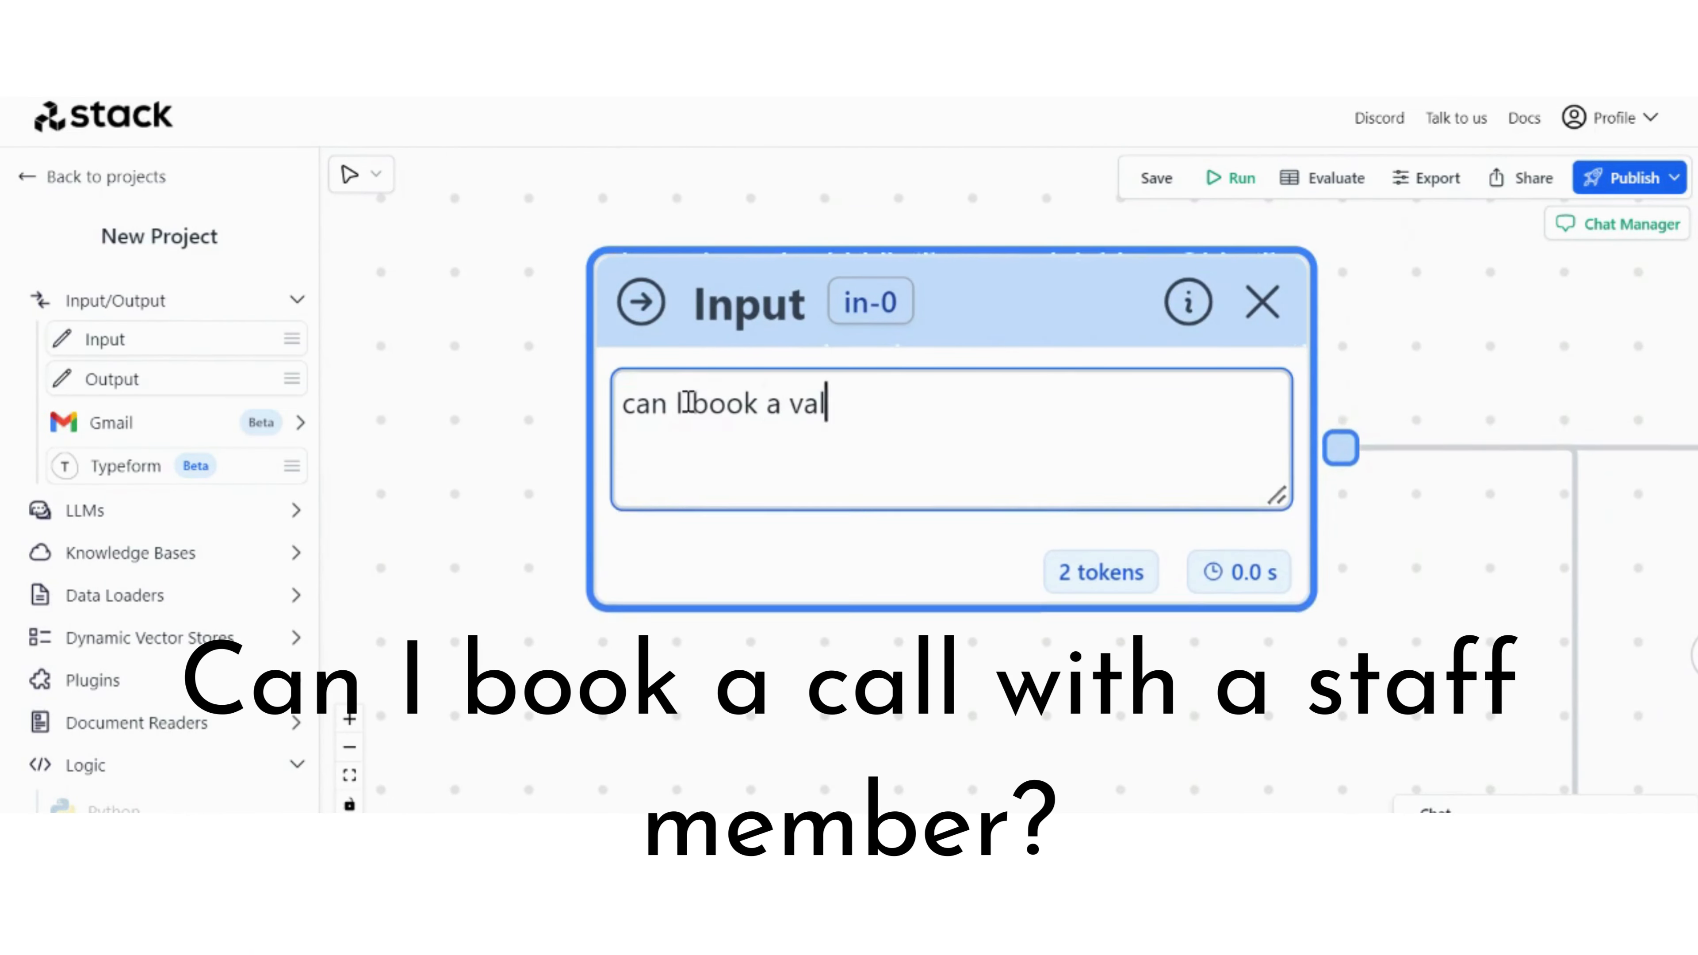
key("BackSpace")
key("BackSpace")
key("BackSpace")
type("call with a sya")
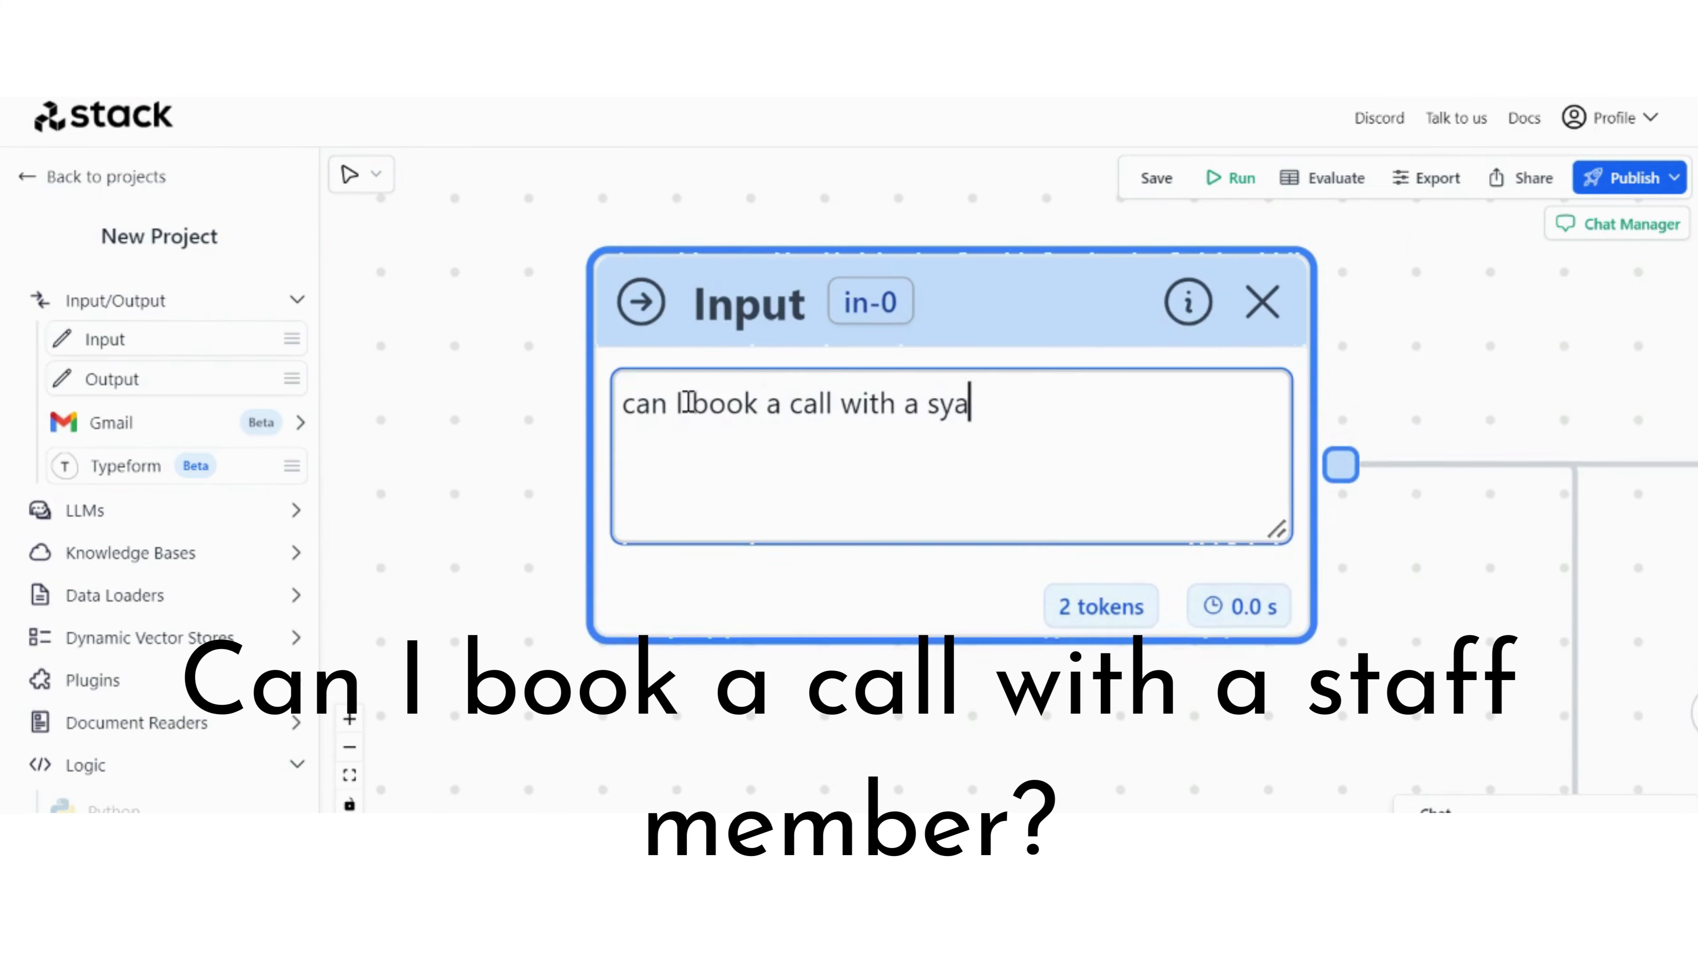
key("BackSpace")
key("BackSpace")
type("ta")
type("ff mem")
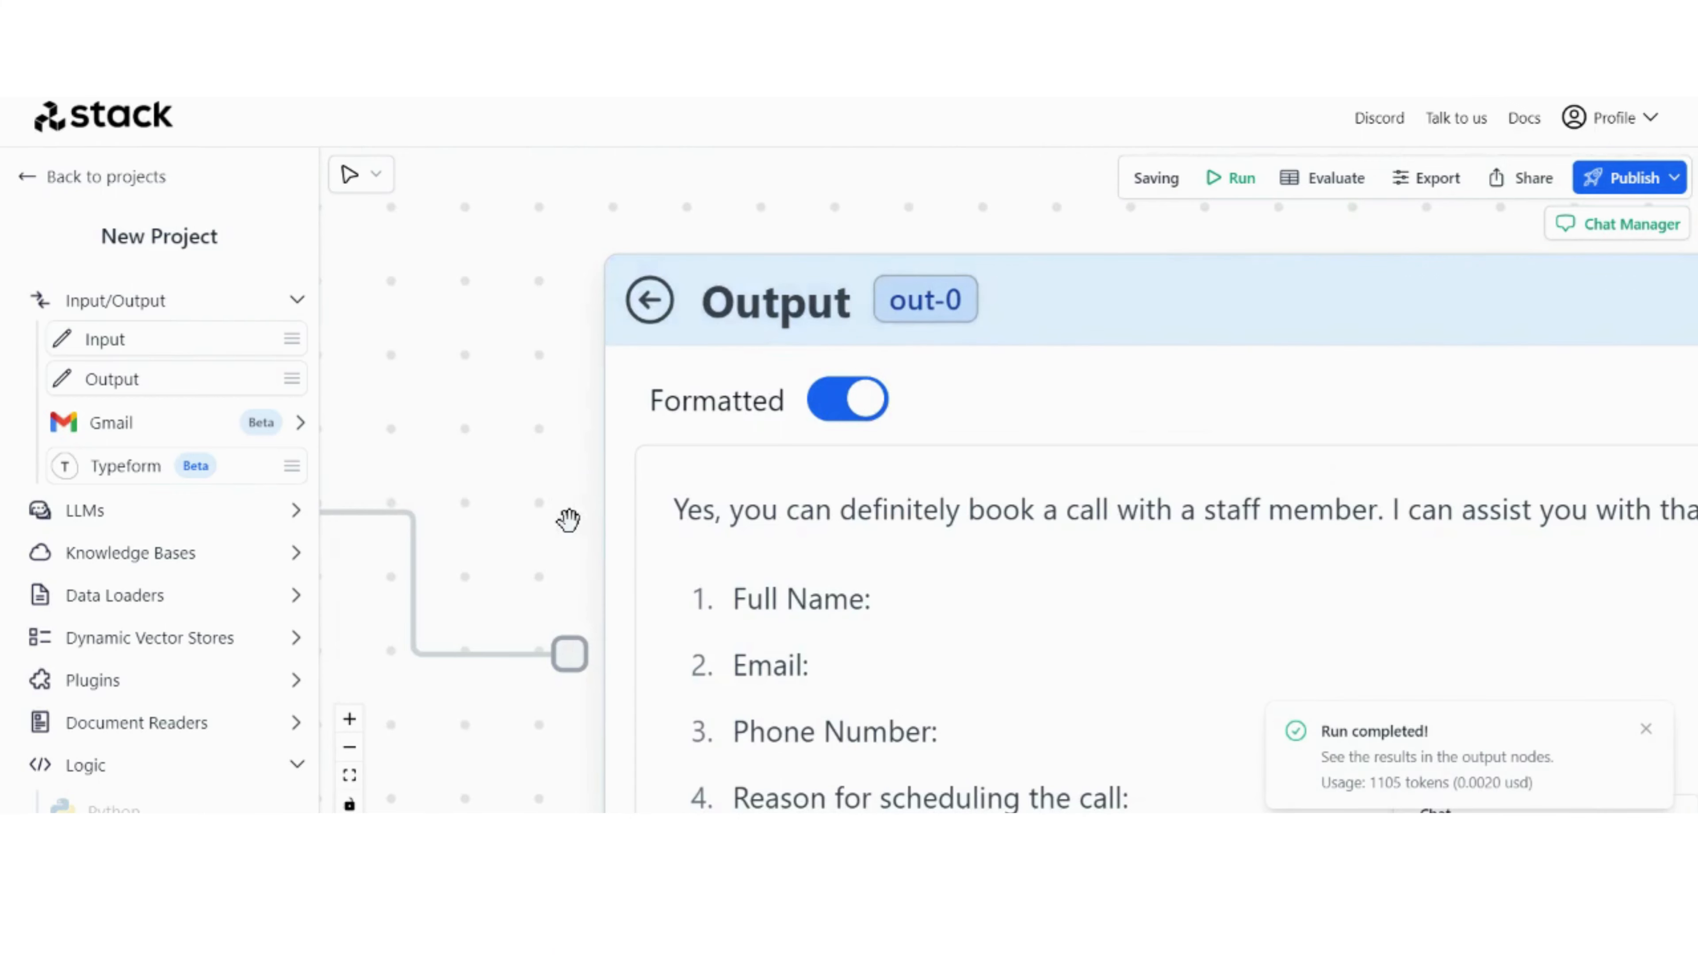
scroll(557, 562, "down", 3)
left_click_drag(543, 664, 385, 486)
left_click_drag(935, 743, 914, 743)
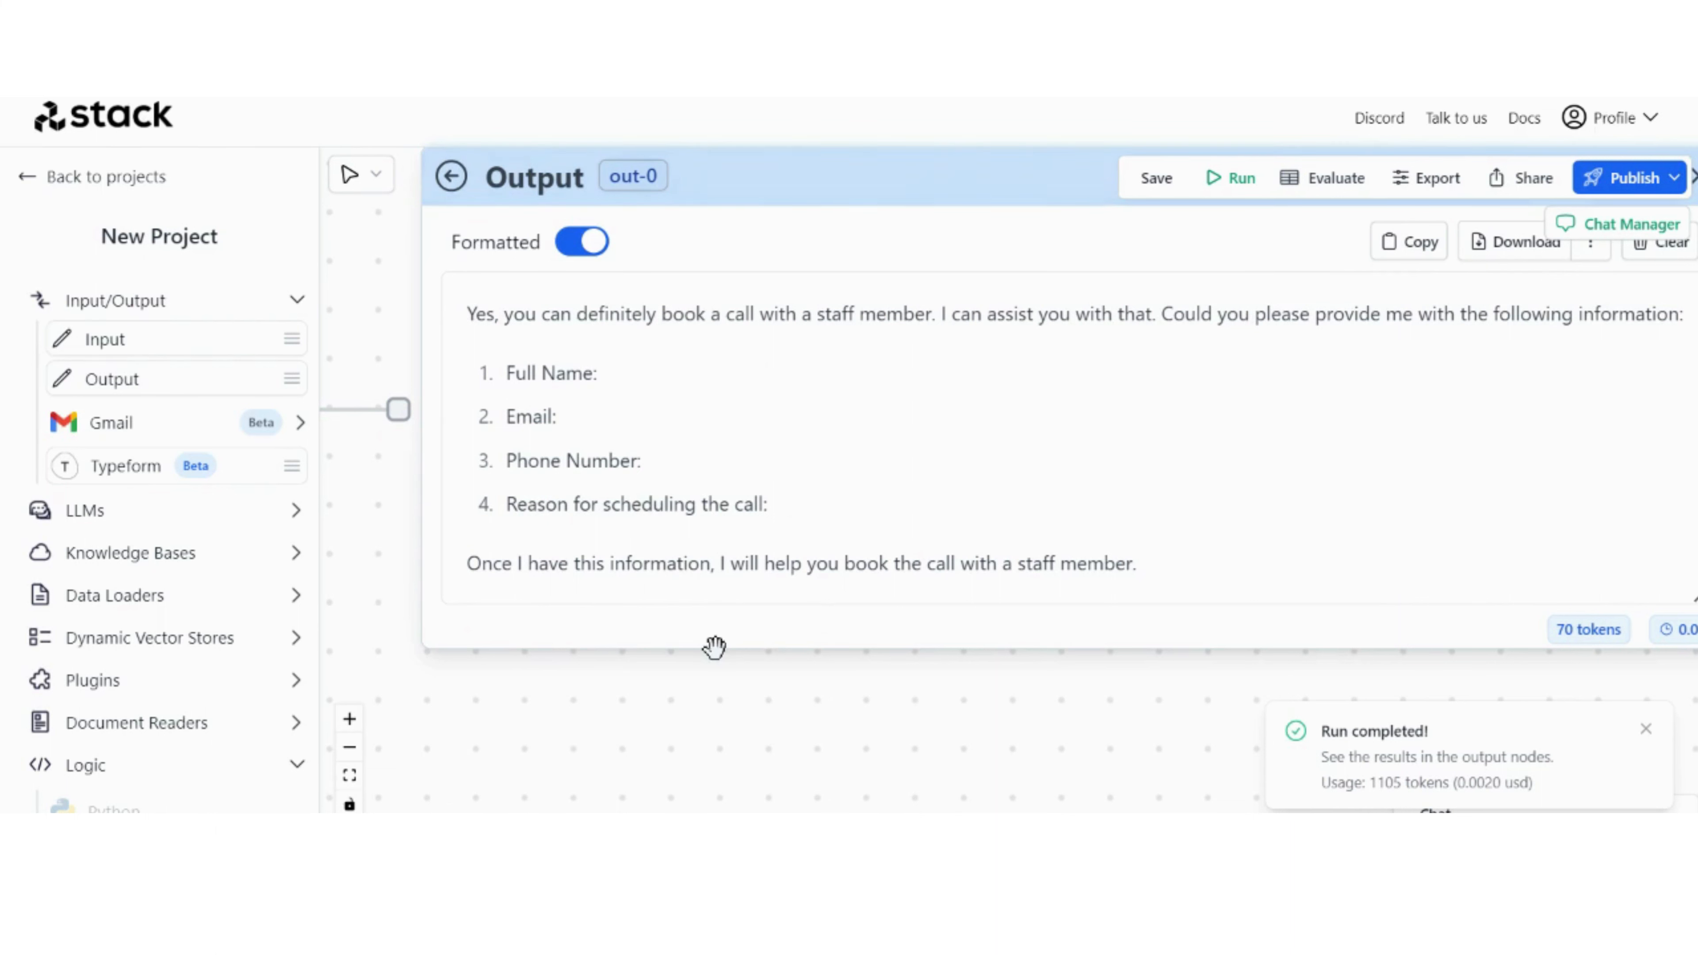
Step: Replace the Input node's text with the customer's full name, e-mail and phone number, add a second line "I need to talk about SEO", and run the workflow
scroll(764, 645, "down", 10)
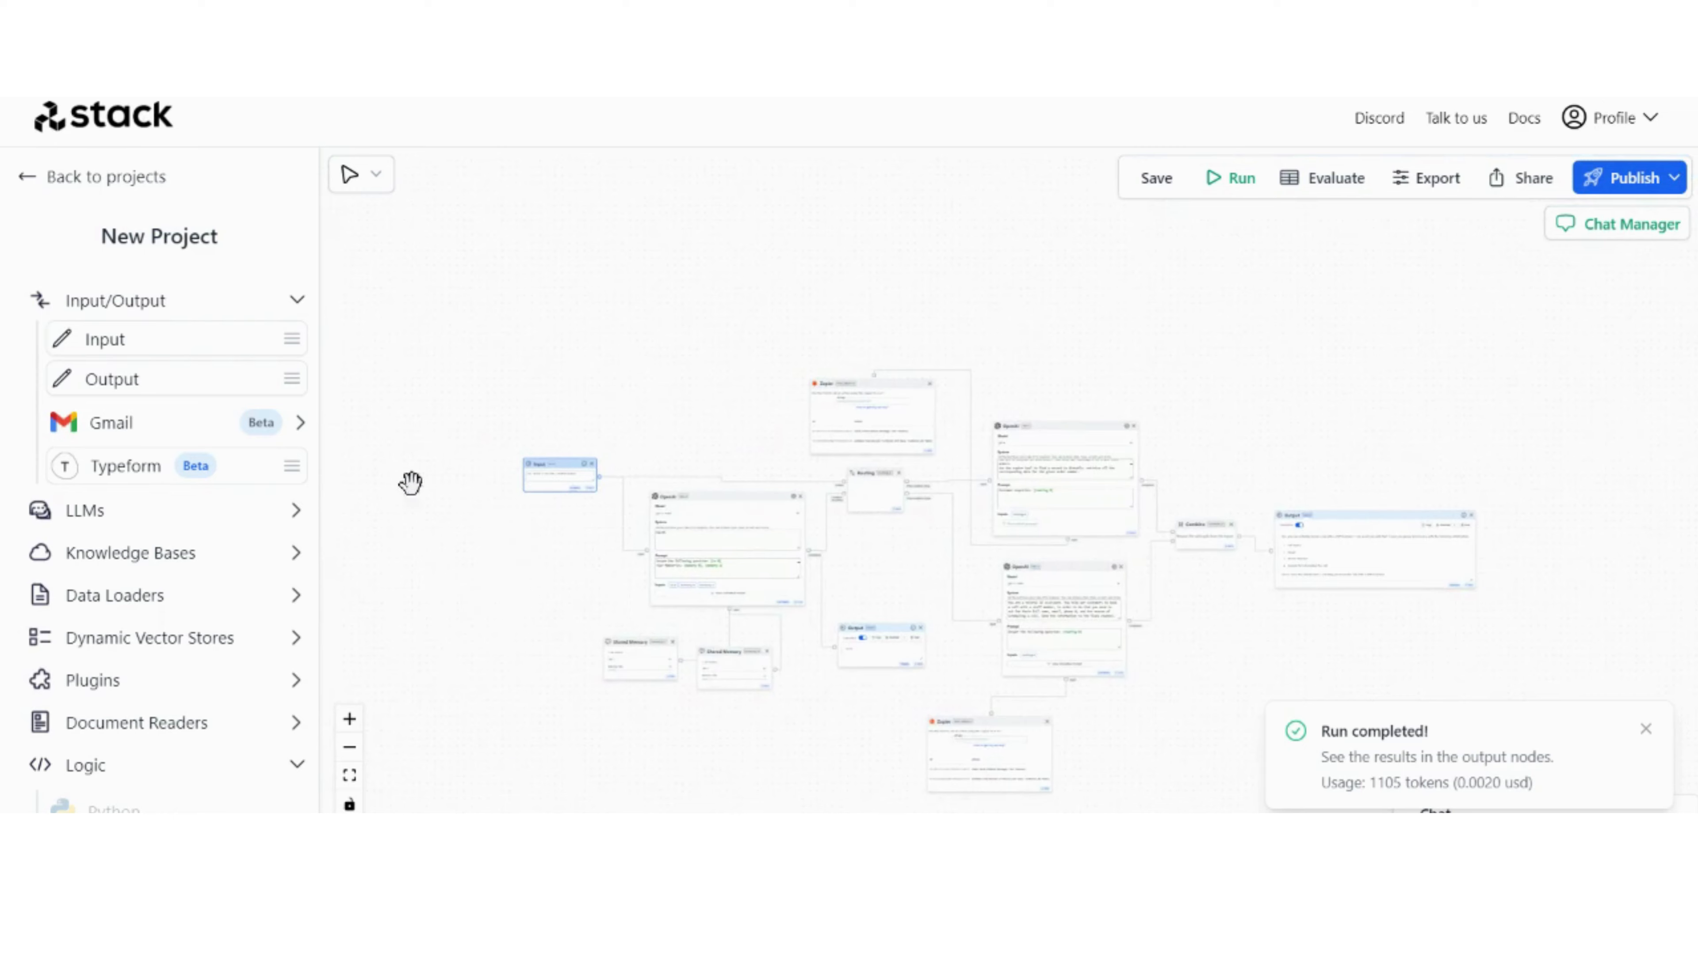
scroll(428, 482, "up", 8)
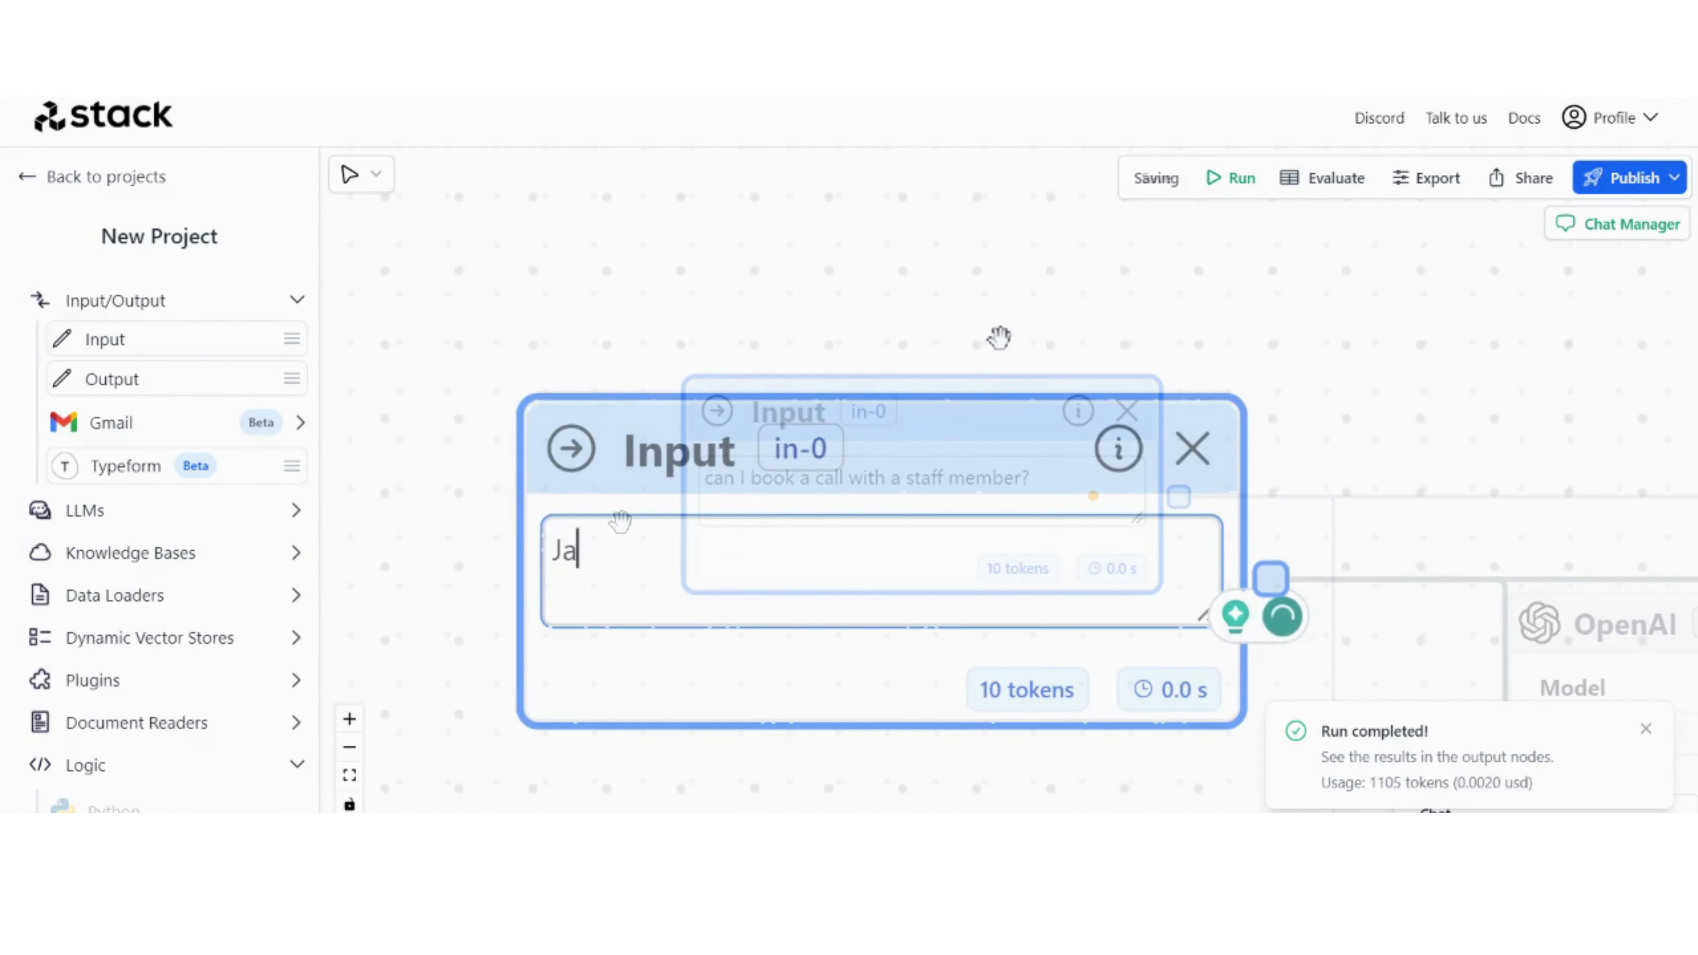
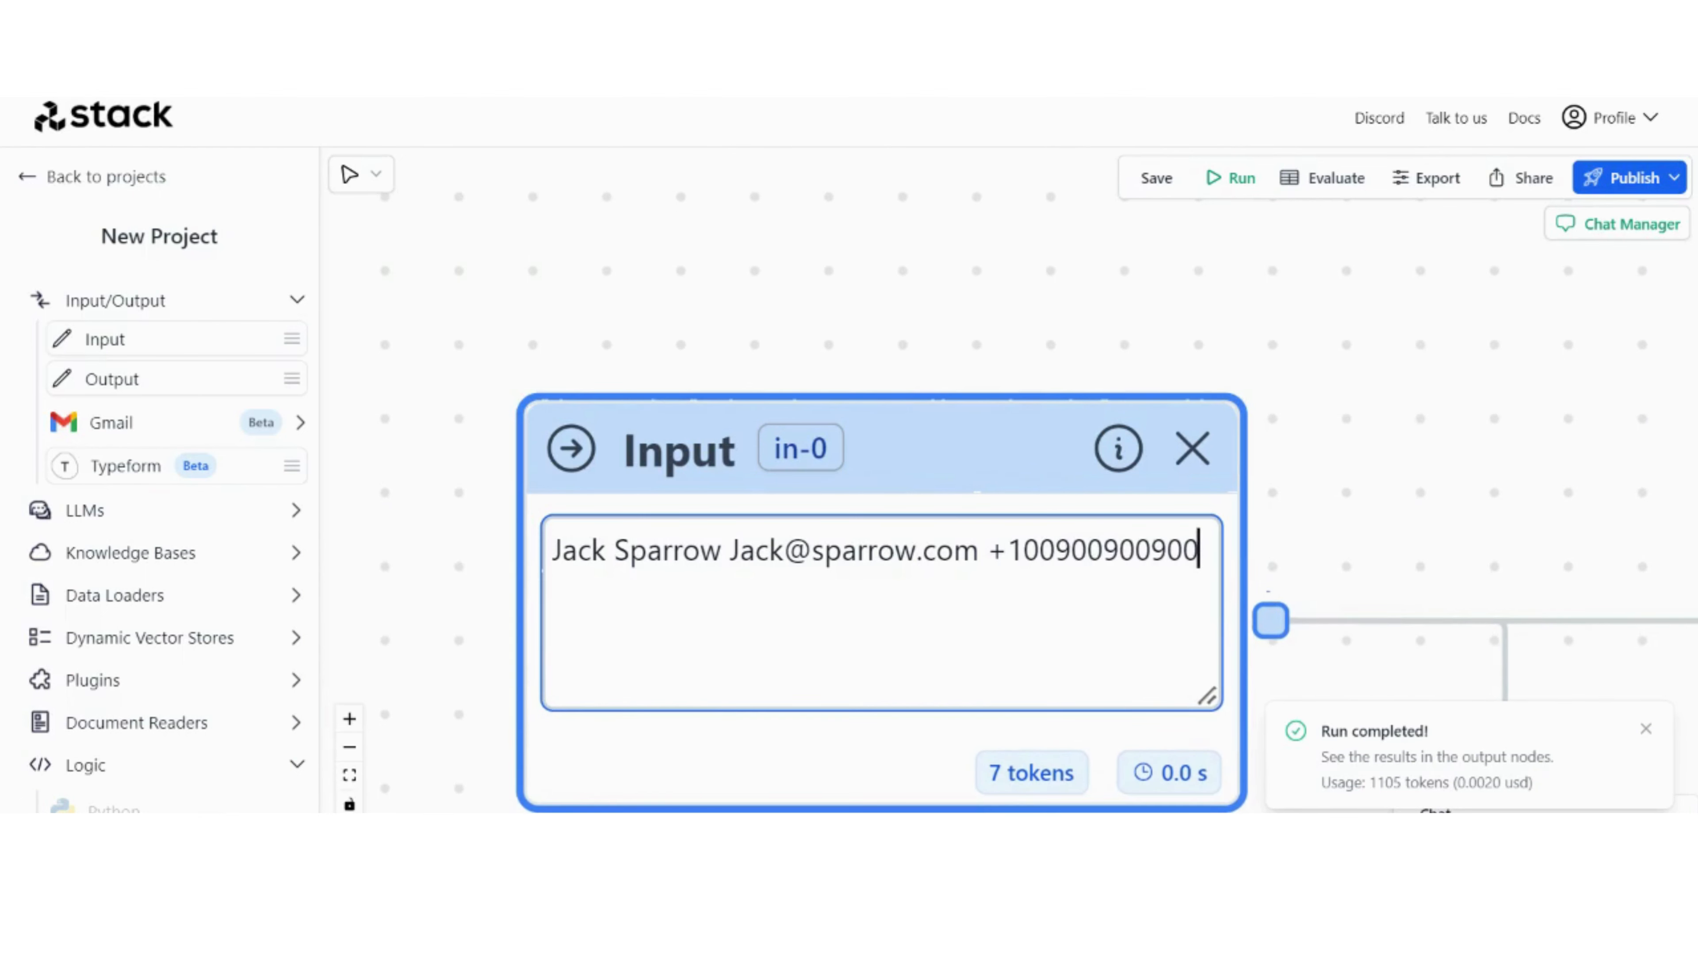
key("Return")
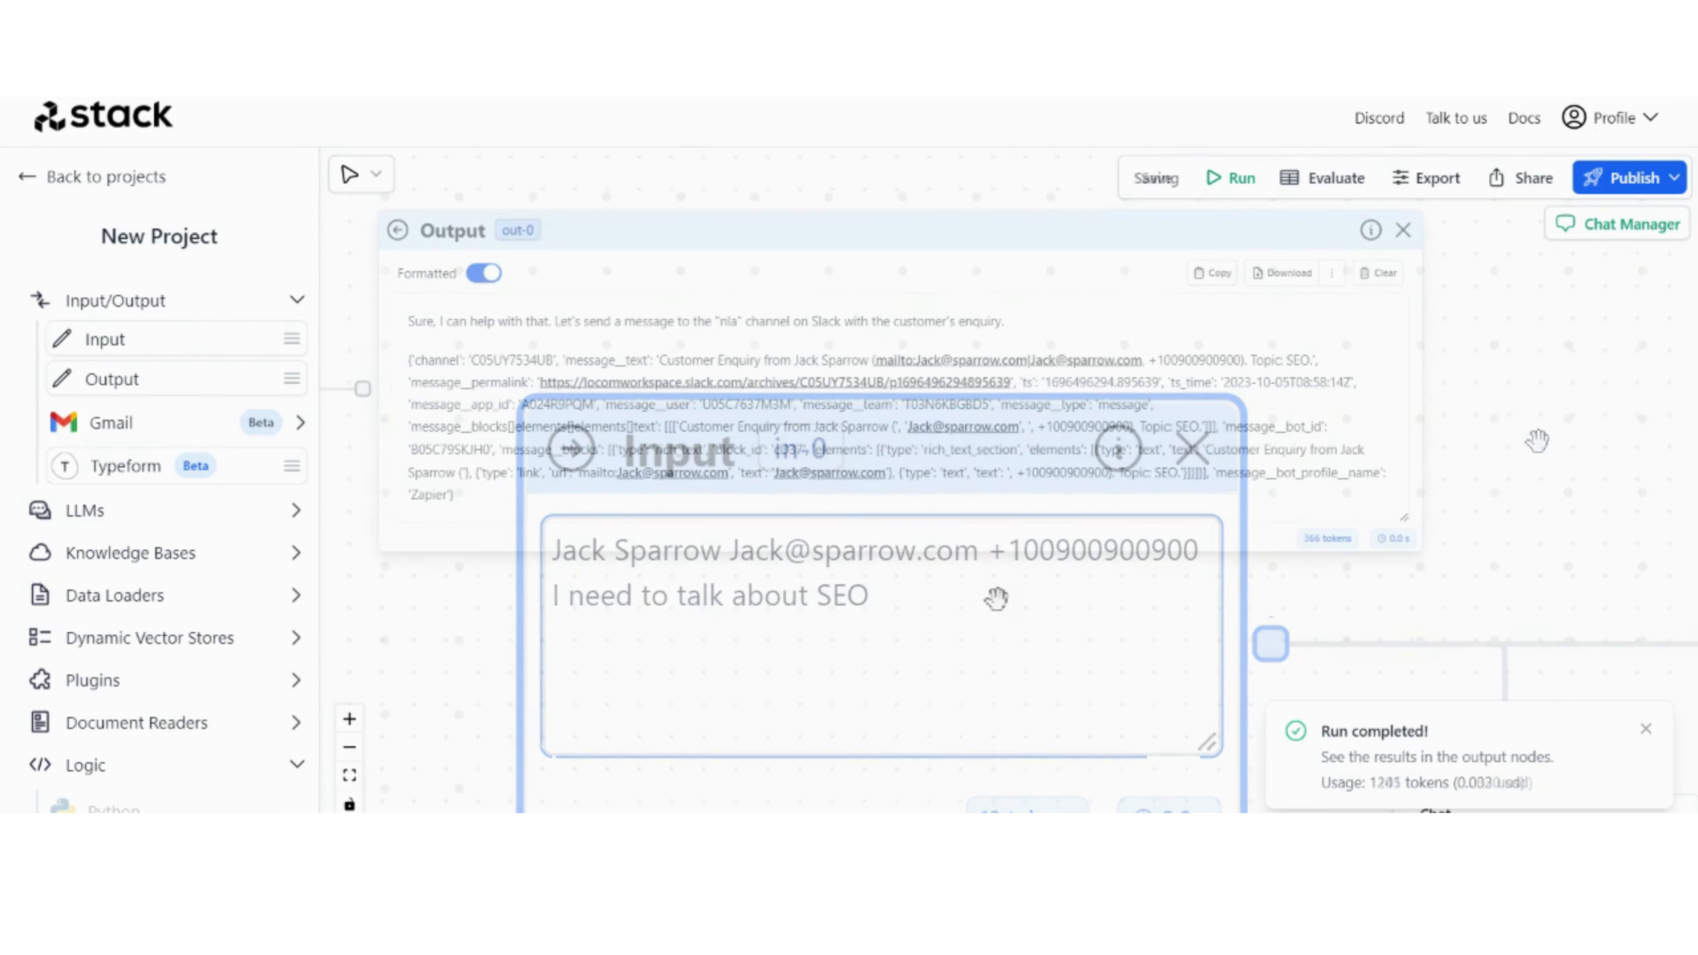
Step: Examine the final Output node's answer for the Slack message details and dismiss the run notification
left_click_drag(967, 606, 971, 671)
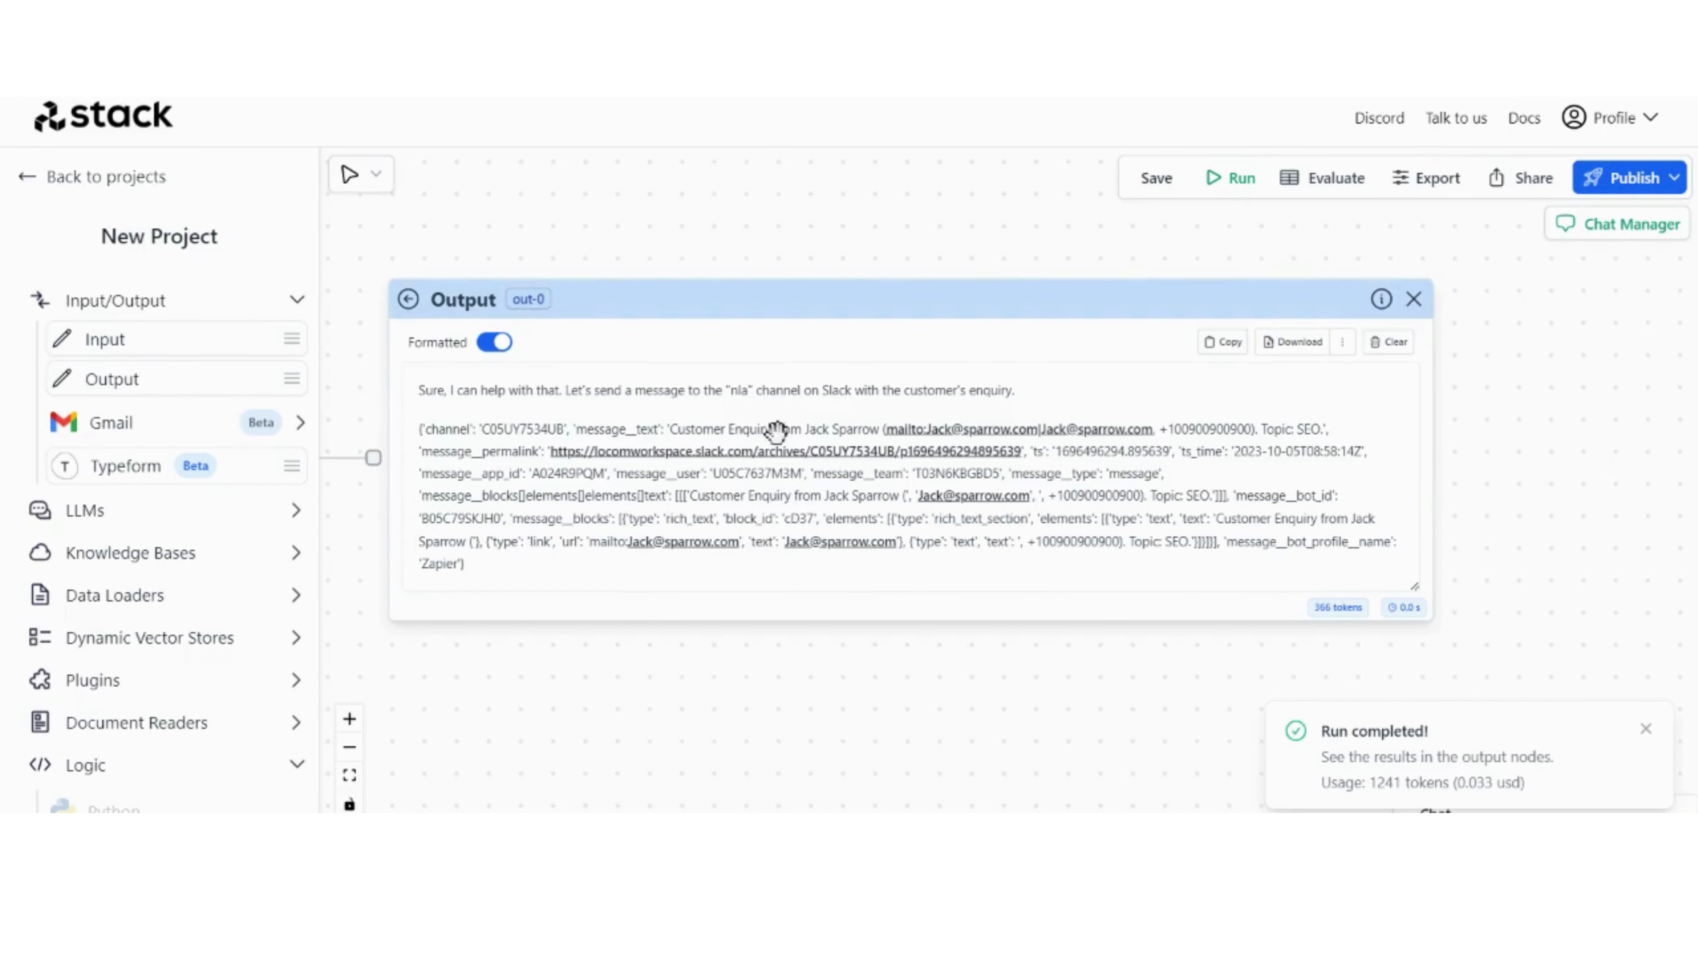
left_click(1645, 733)
left_click_drag(657, 653, 700, 654)
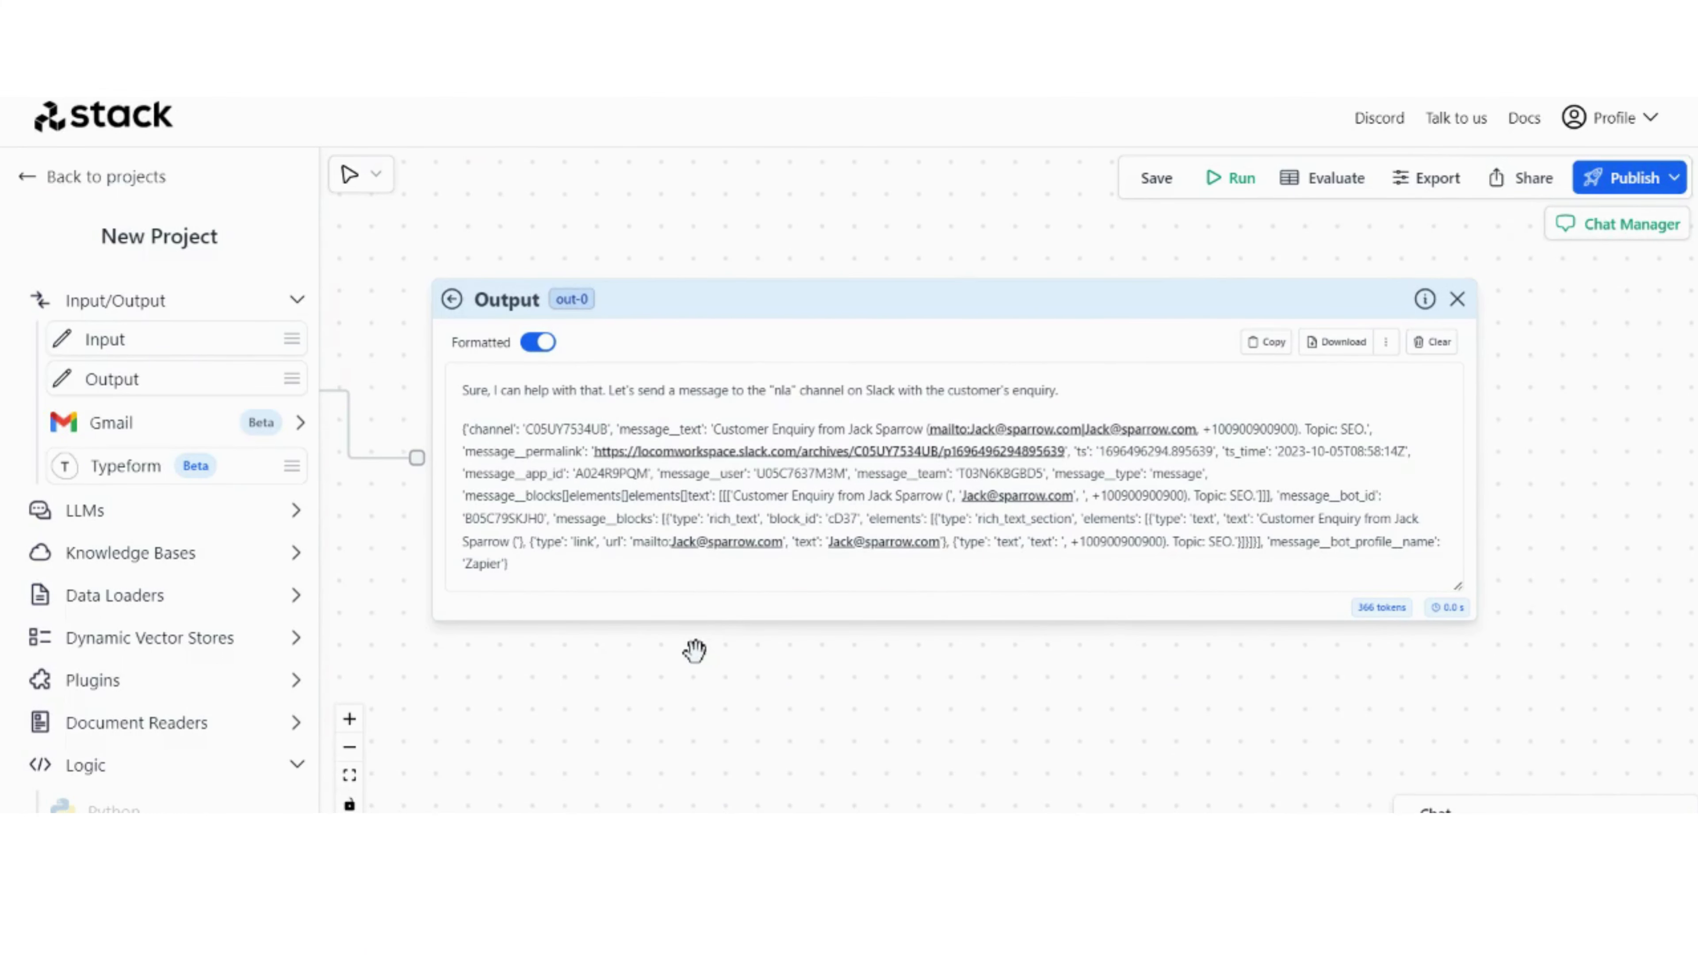
scroll(694, 651, "down", 2)
left_click_drag(575, 740, 629, 702)
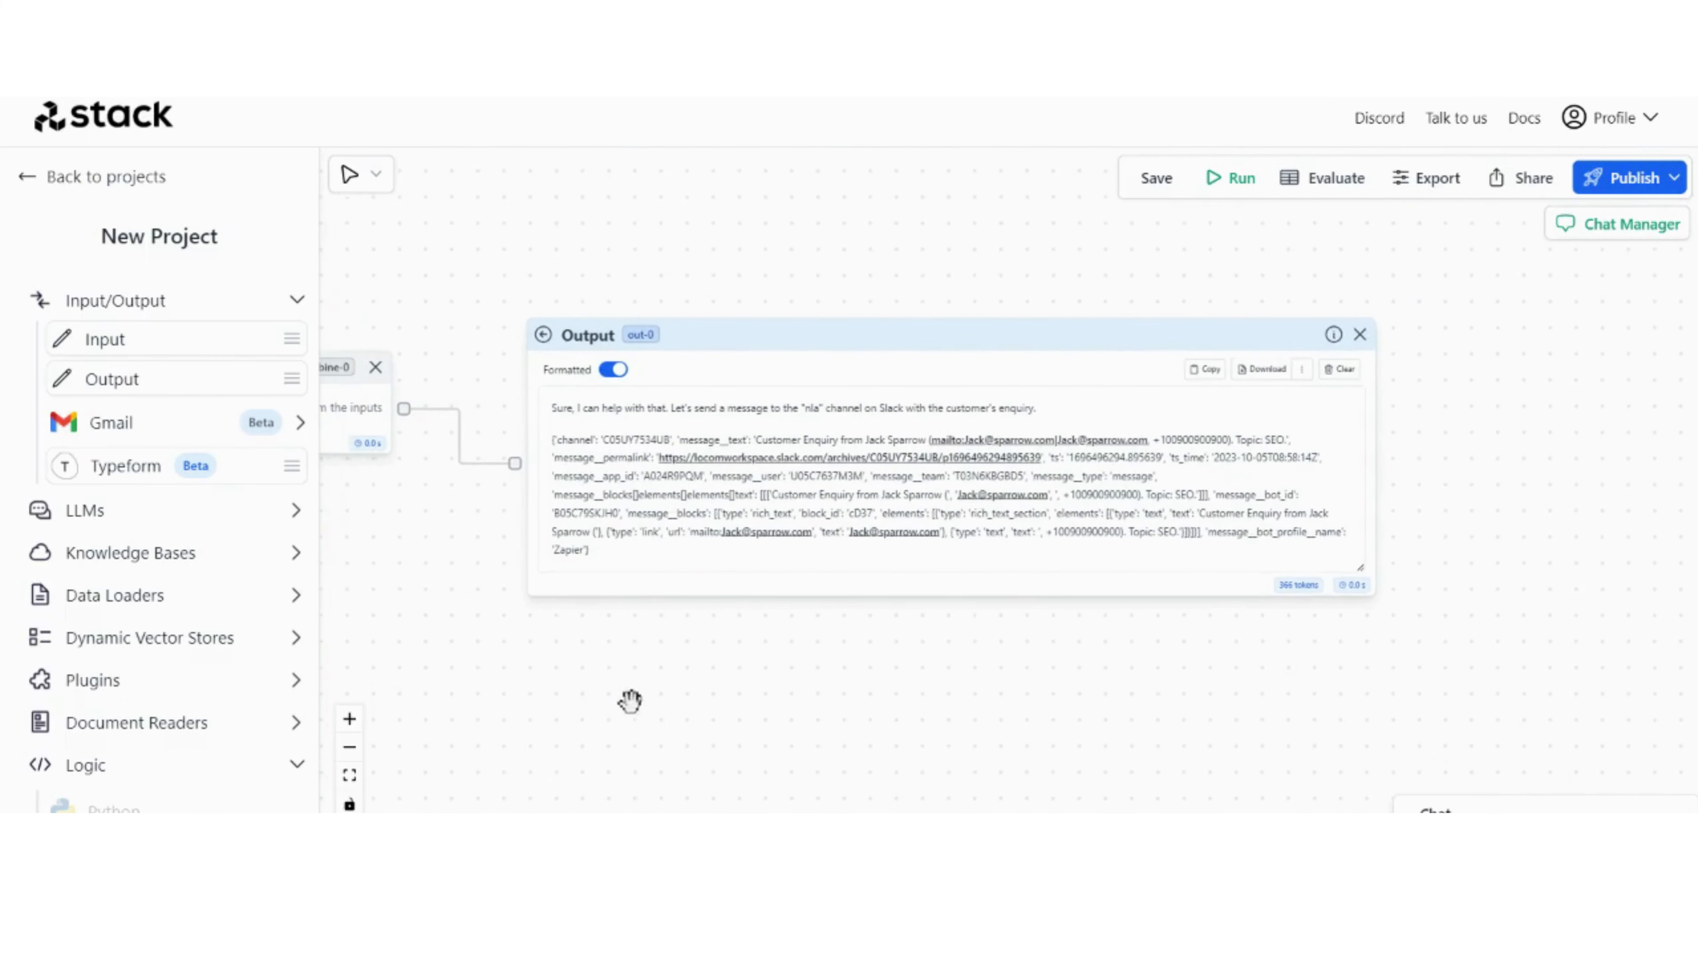
scroll(762, 600, "up", 2)
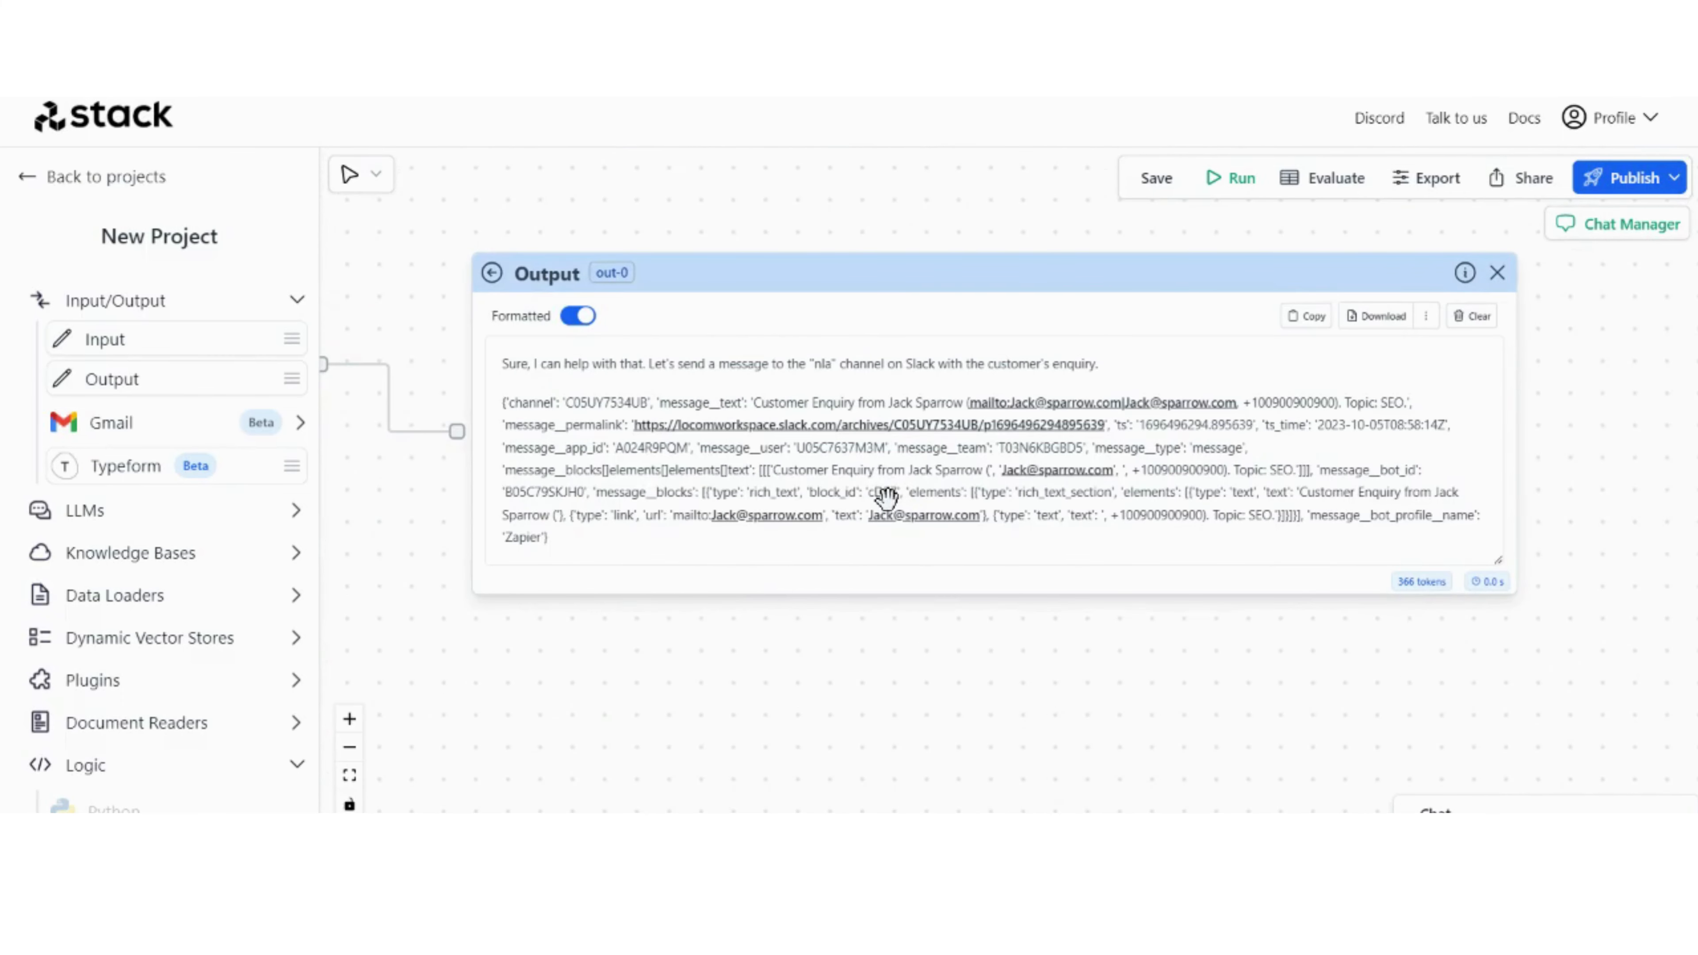
Step: Review the whole workflow layout, from the Input node through both OpenAI branches and the Combine node to the final Output
left_click_drag(699, 660, 1064, 619)
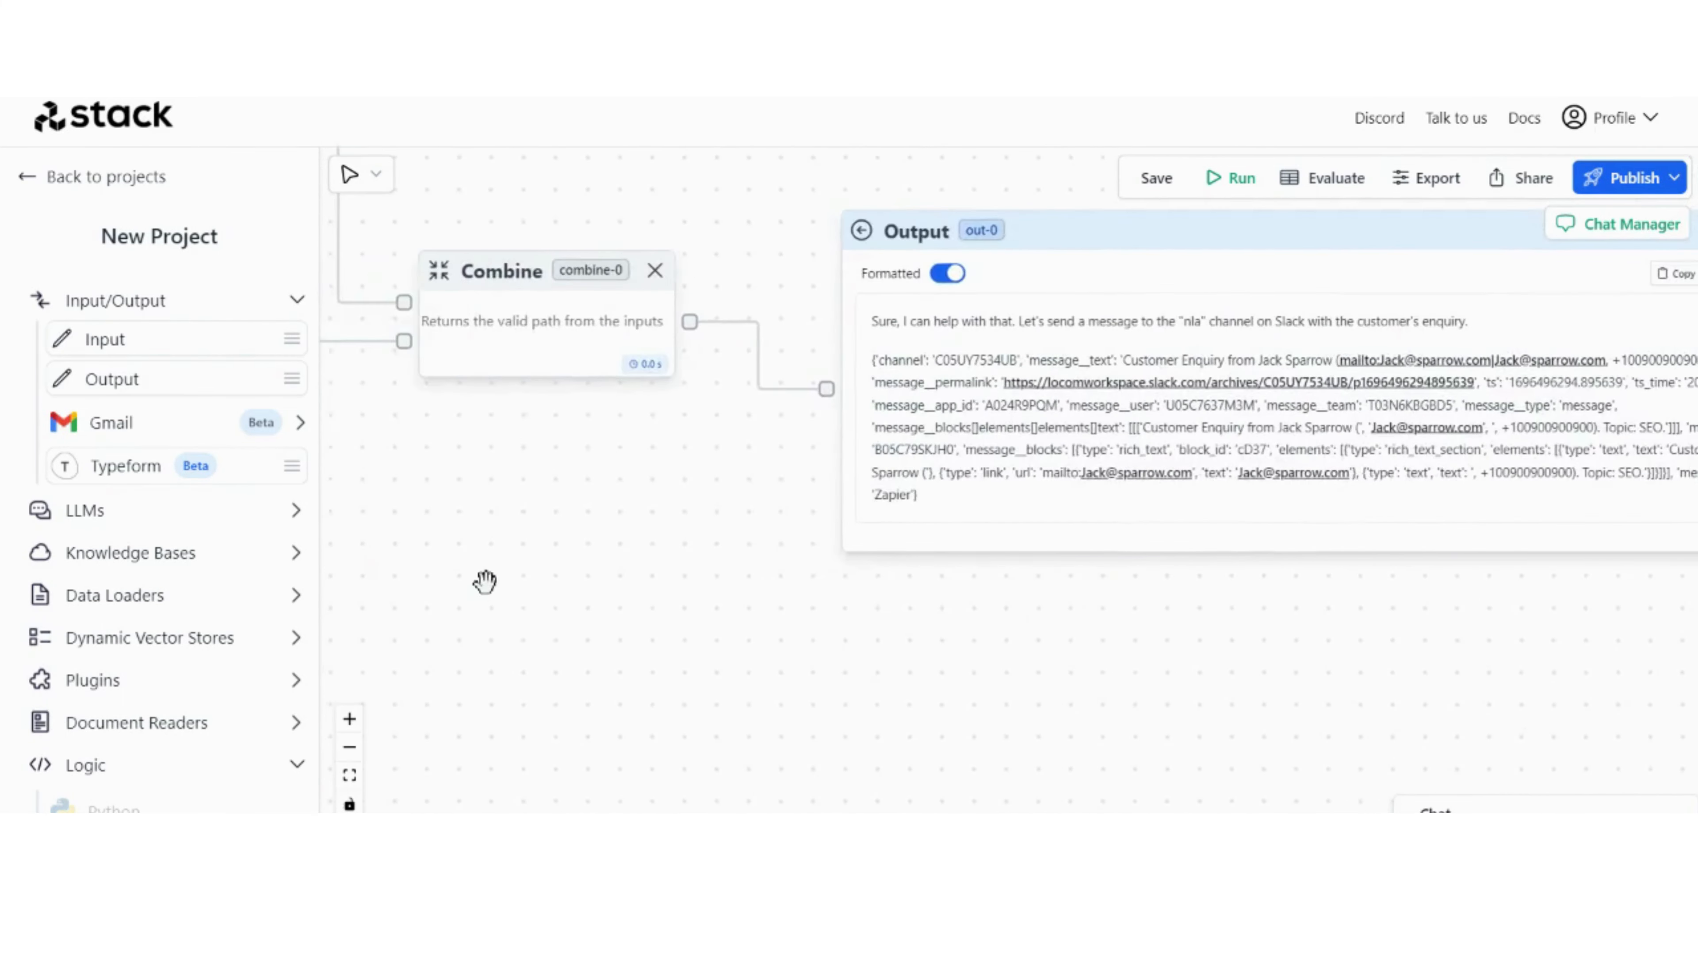
scroll(485, 581, "down", 4)
left_click_drag(646, 611, 977, 638)
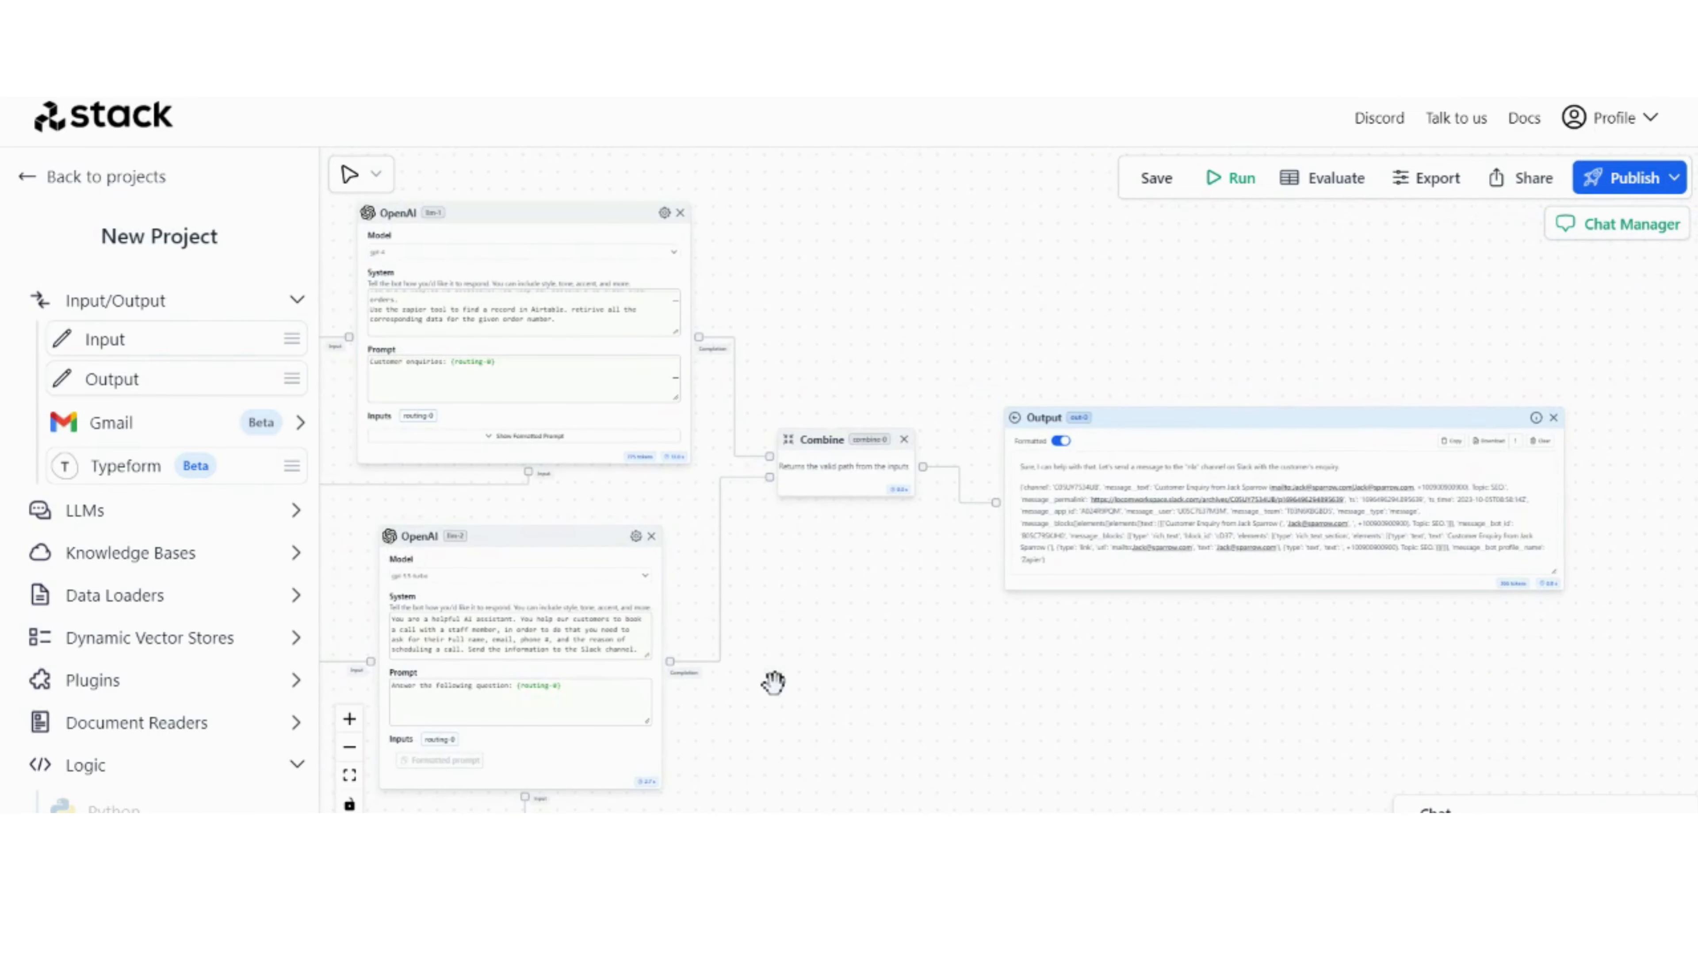
left_click_drag(875, 636, 1111, 644)
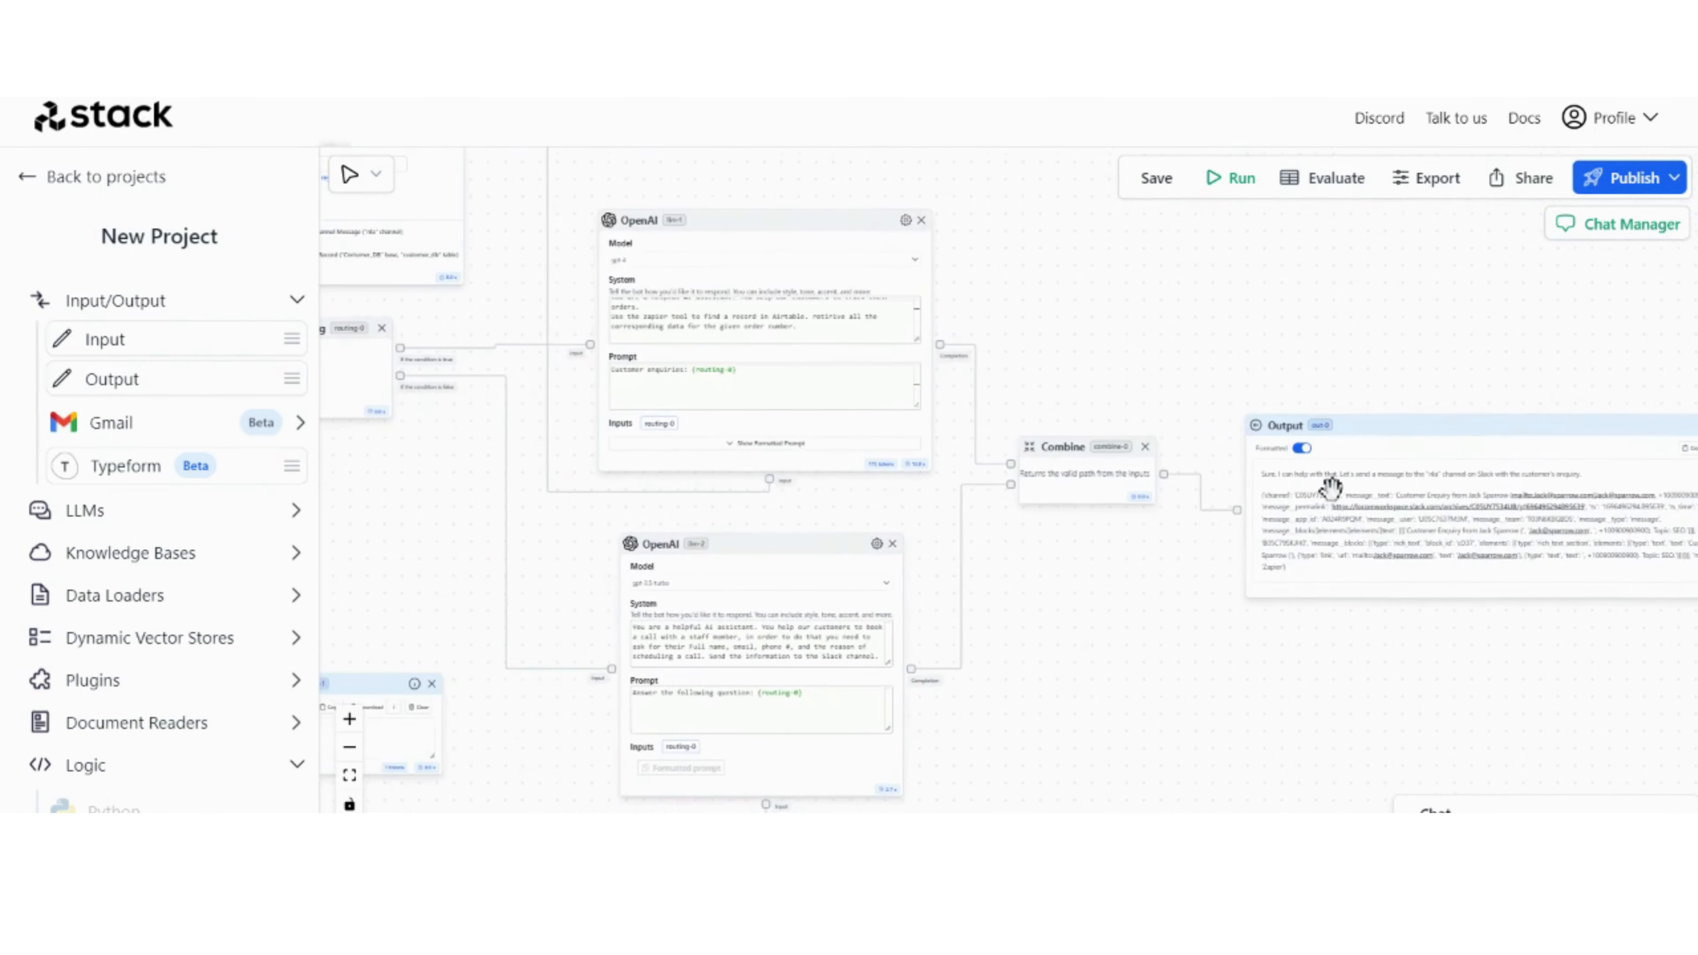
left_click_drag(993, 702, 1194, 702)
scroll(1194, 702, "down", 5)
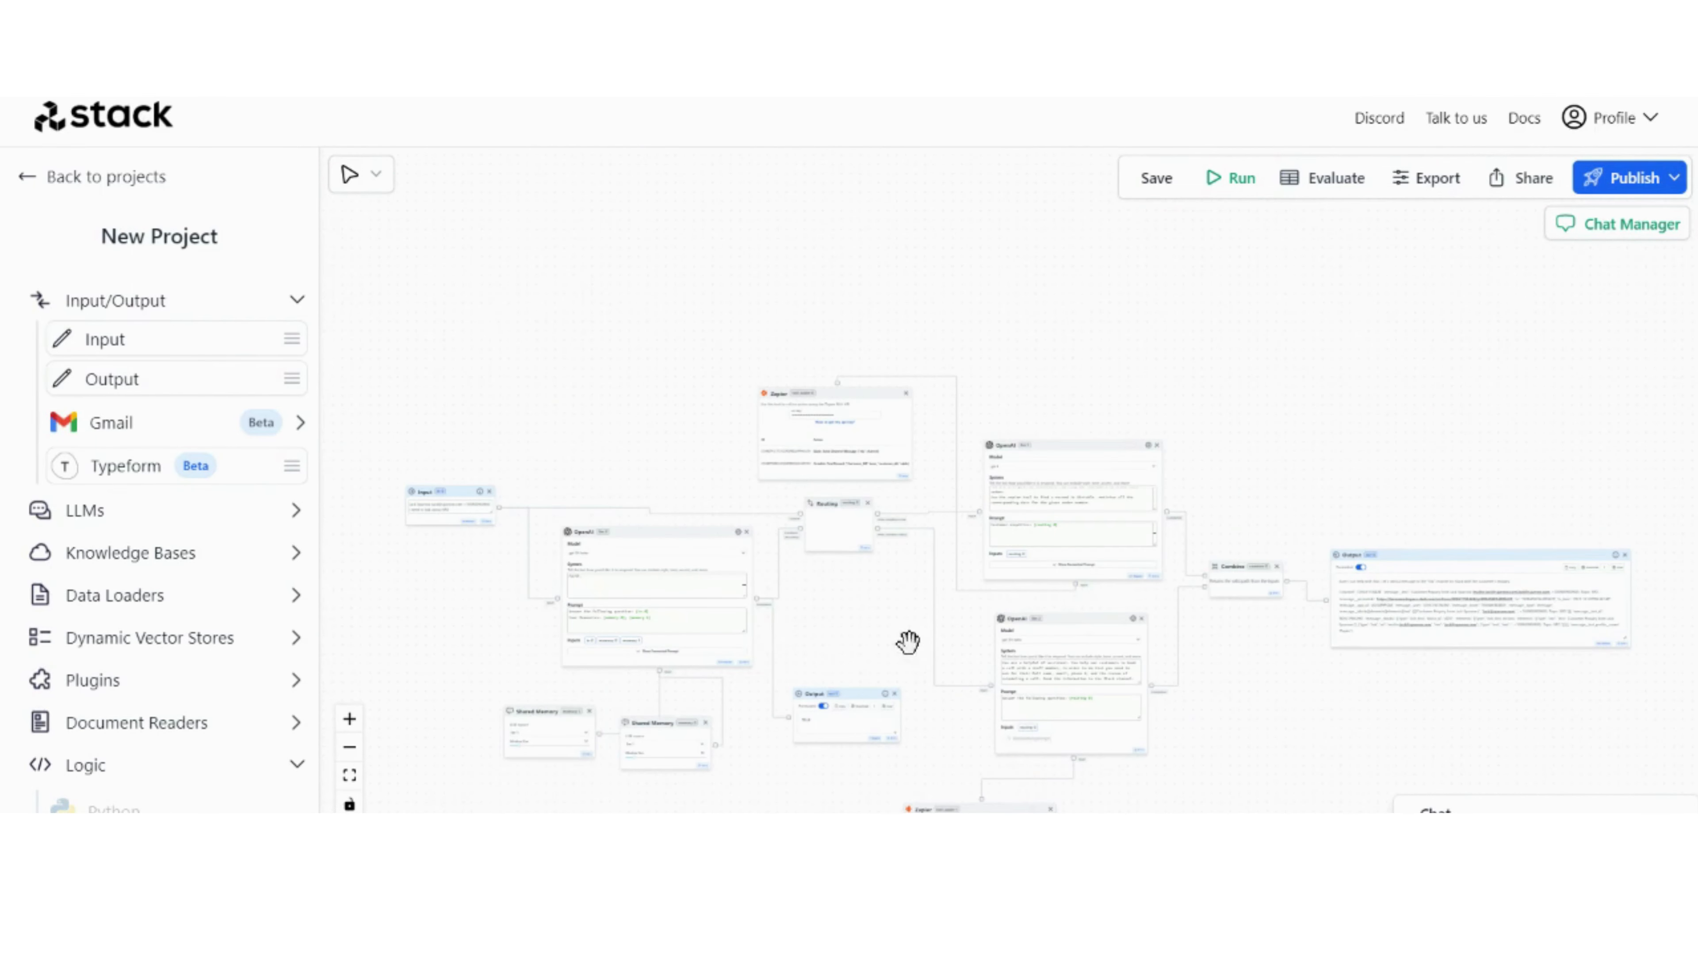
left_click_drag(841, 637, 835, 528)
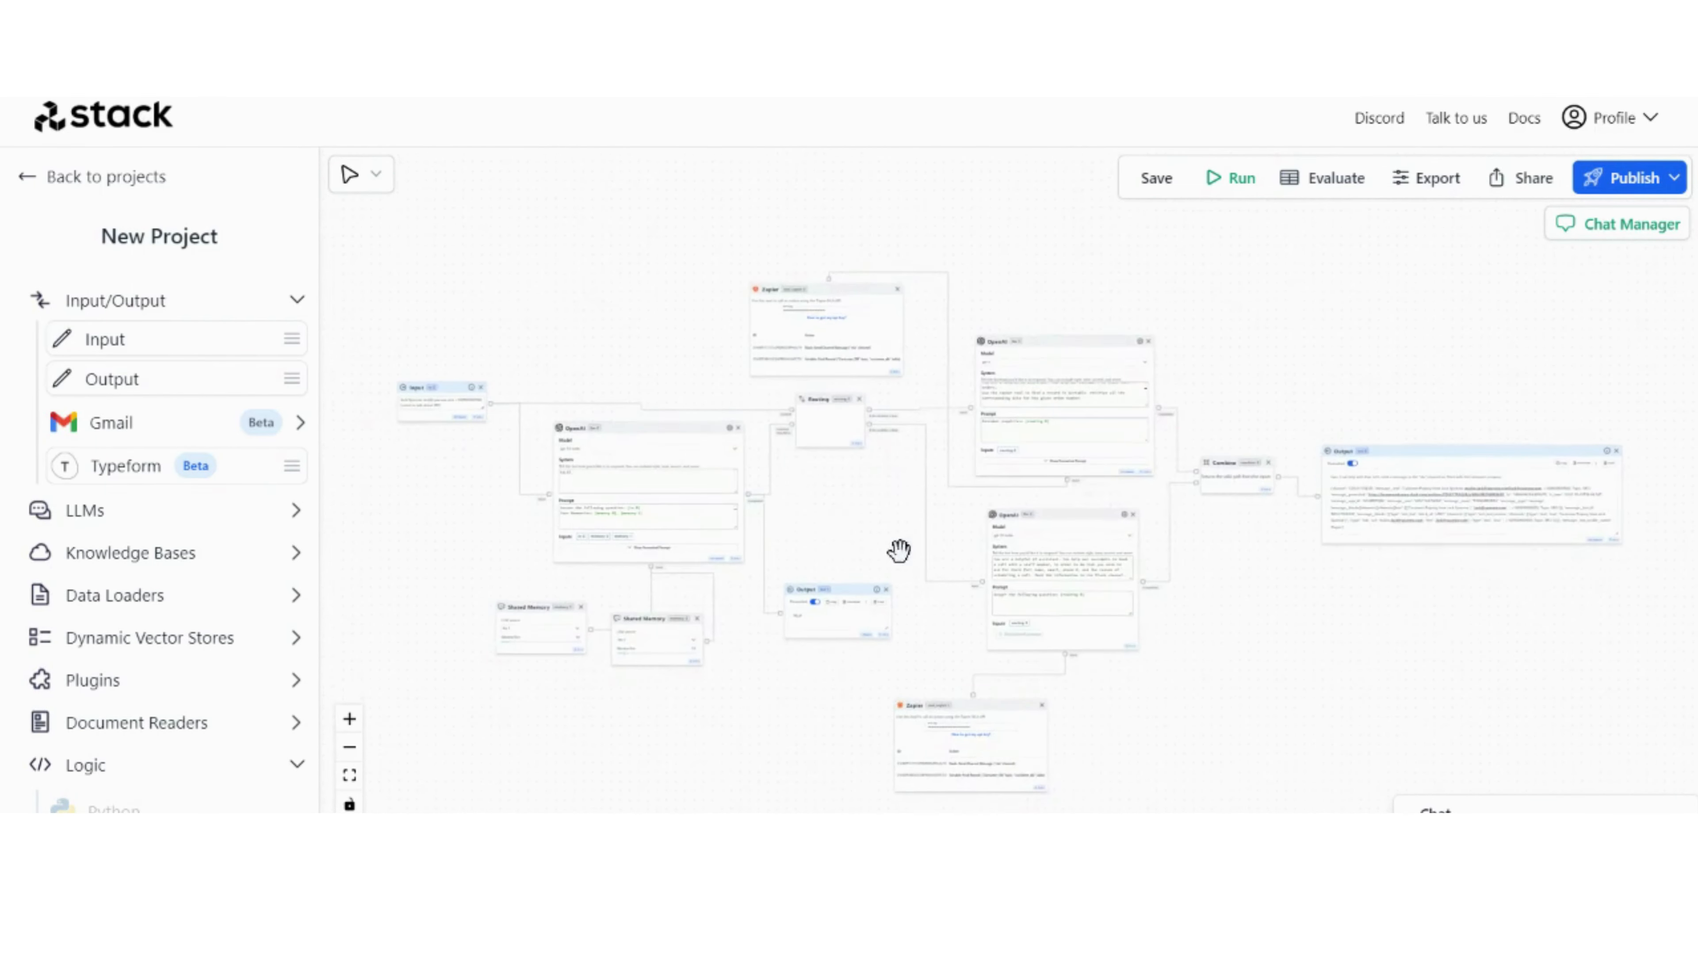
left_click_drag(1229, 676, 1208, 640)
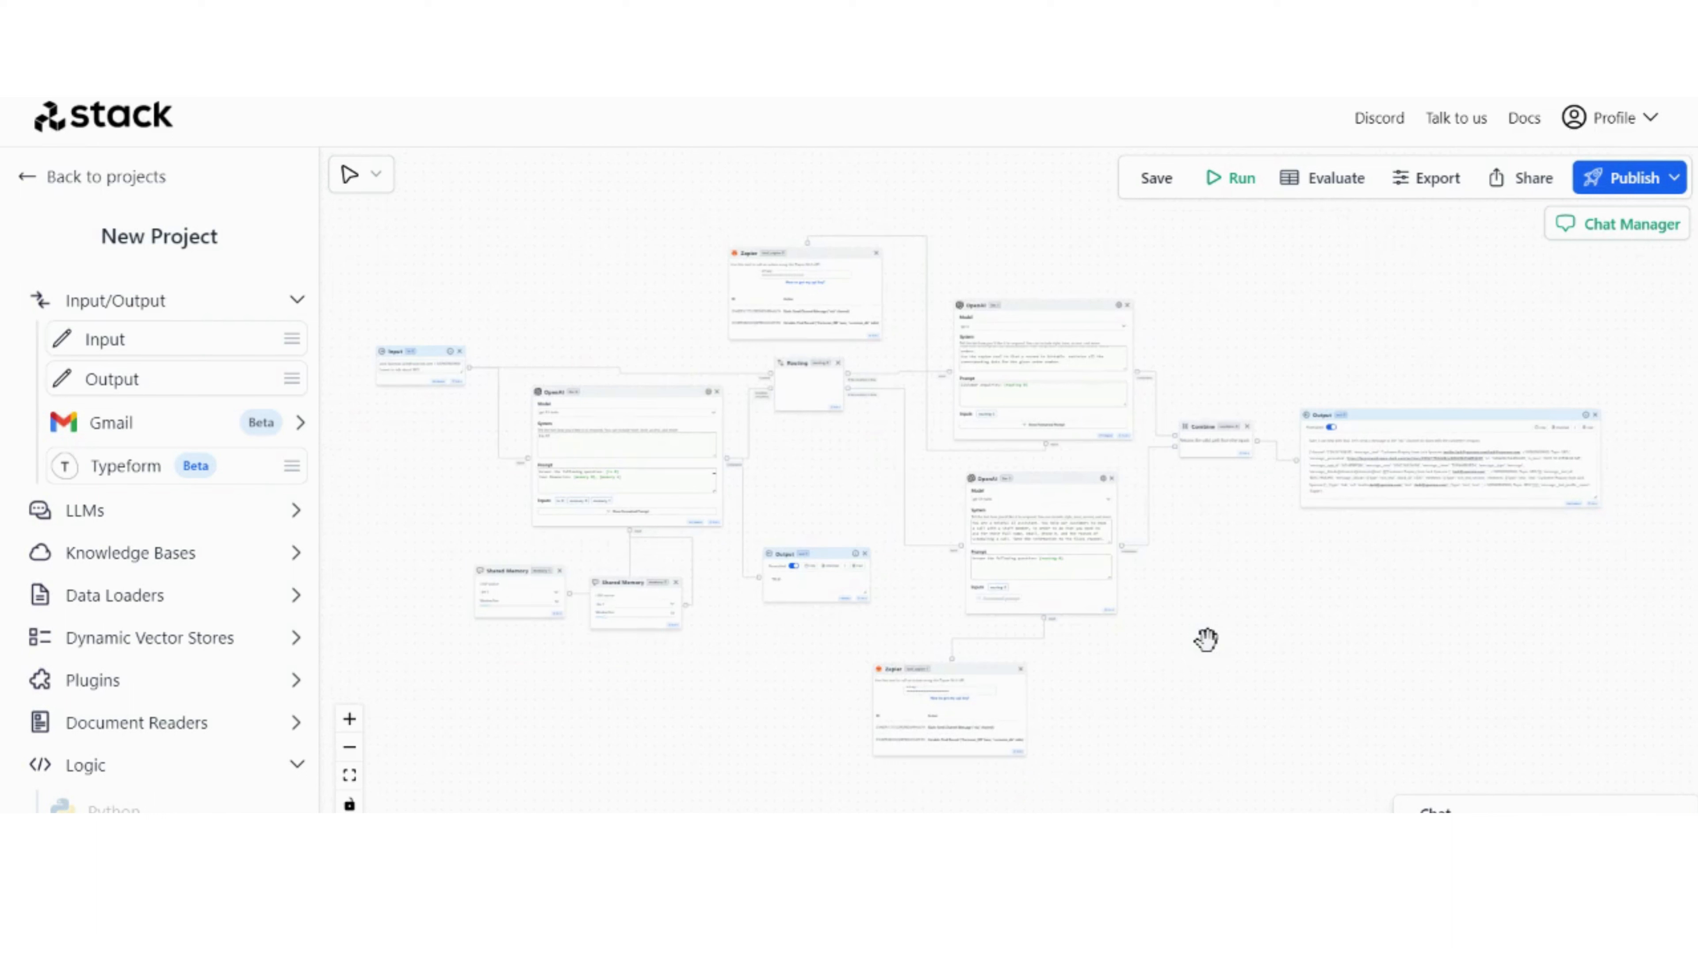